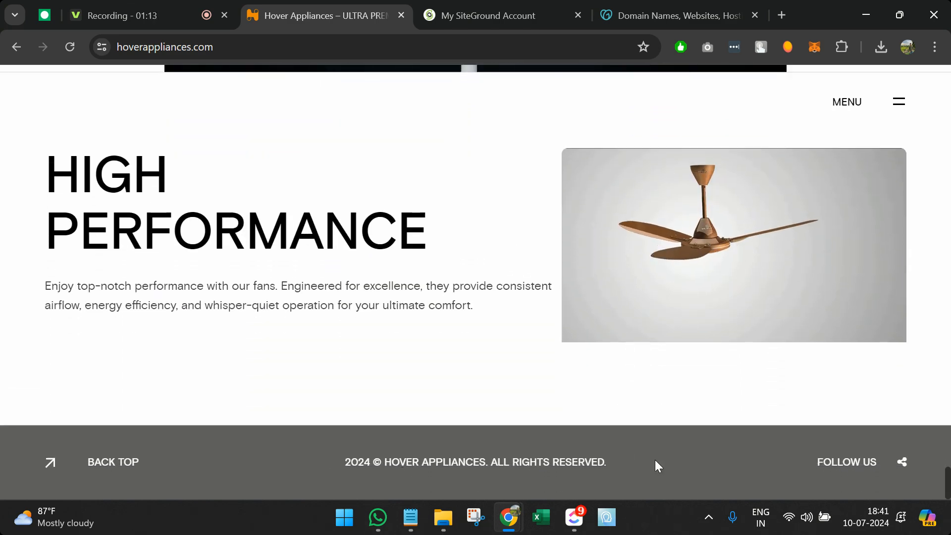
# Step: Go to the products showcase from the Hover Appliances site menu
pyautogui.click(48, 473)
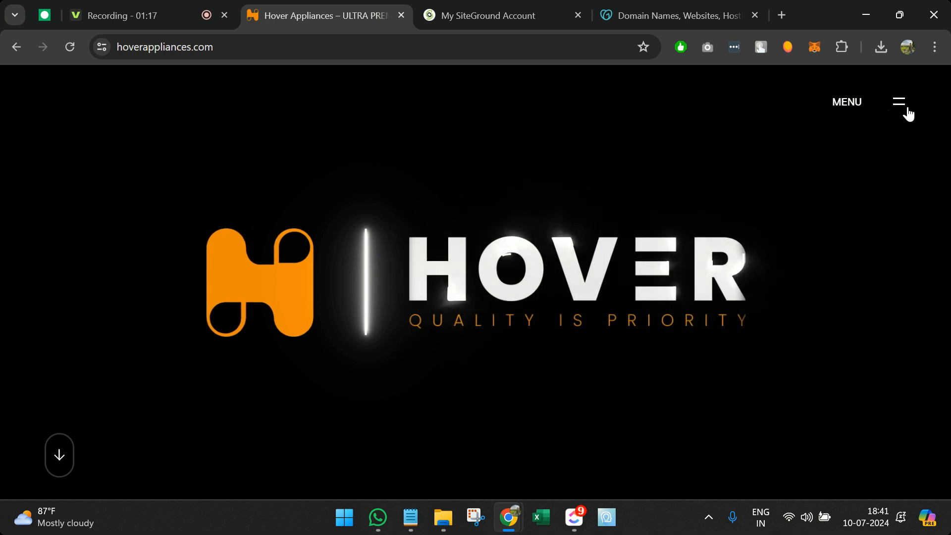
pyautogui.click(899, 109)
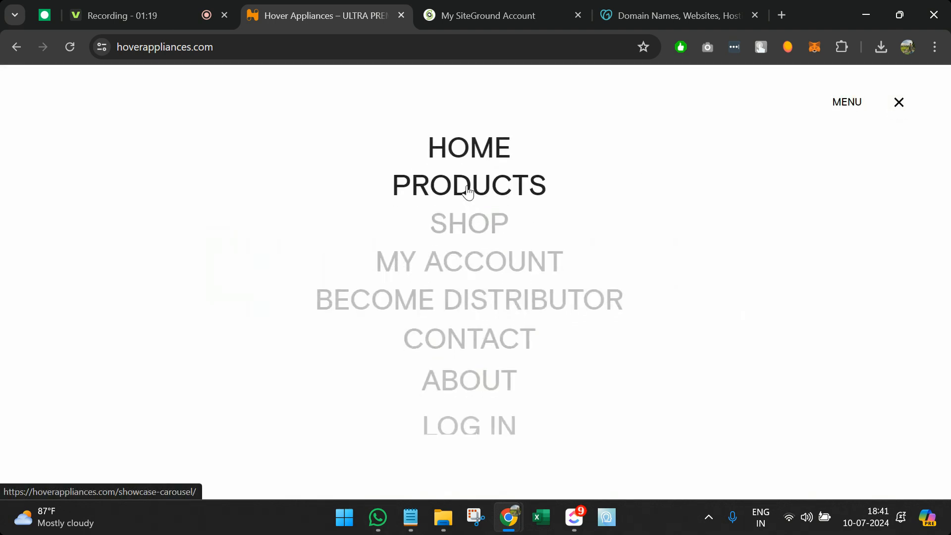
pyautogui.click(468, 191)
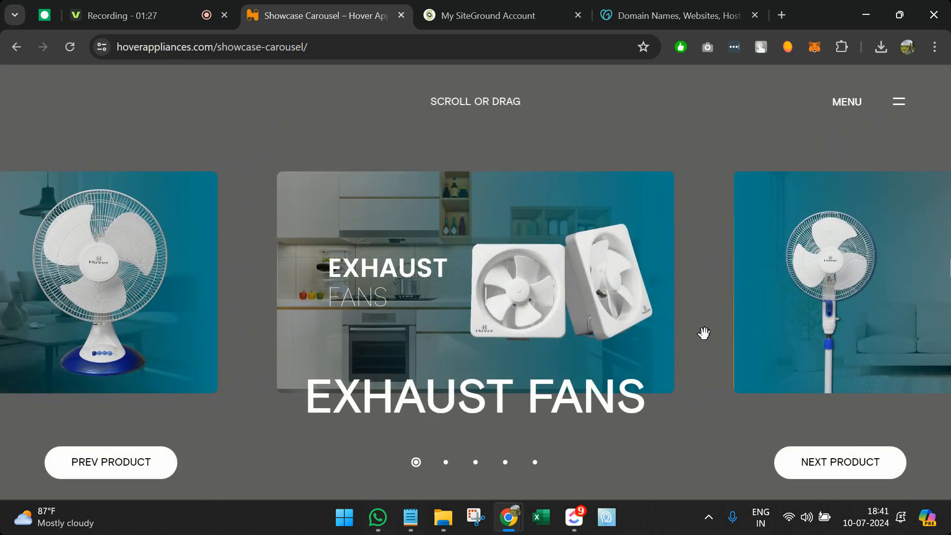
# Step: Advance the fan showcase carousel to Table Fans and open that page
pyautogui.click(445, 466)
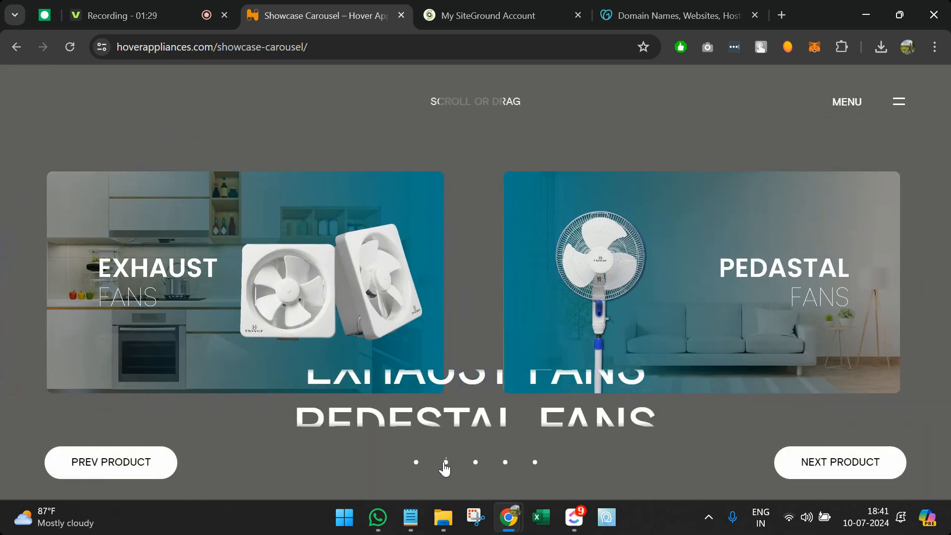
pyautogui.click(473, 465)
pyautogui.click(500, 467)
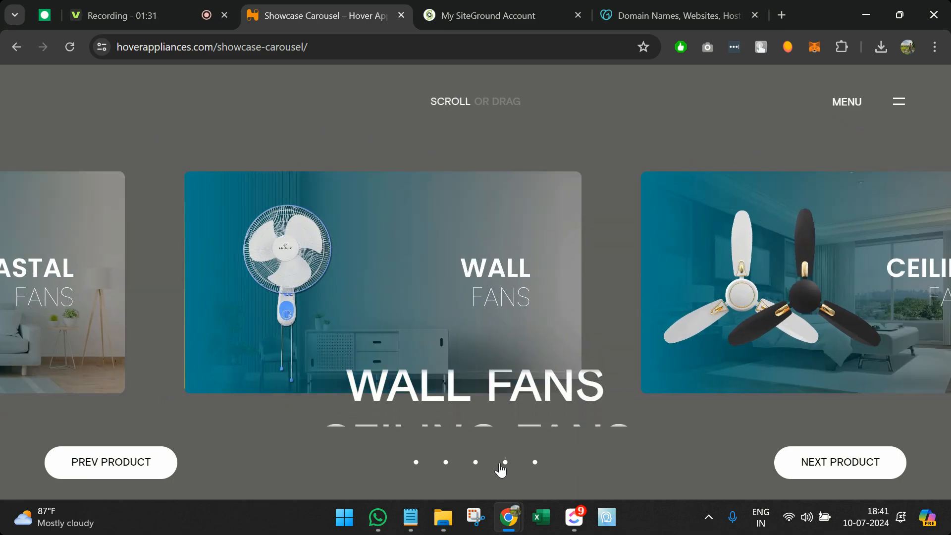
pyautogui.click(530, 467)
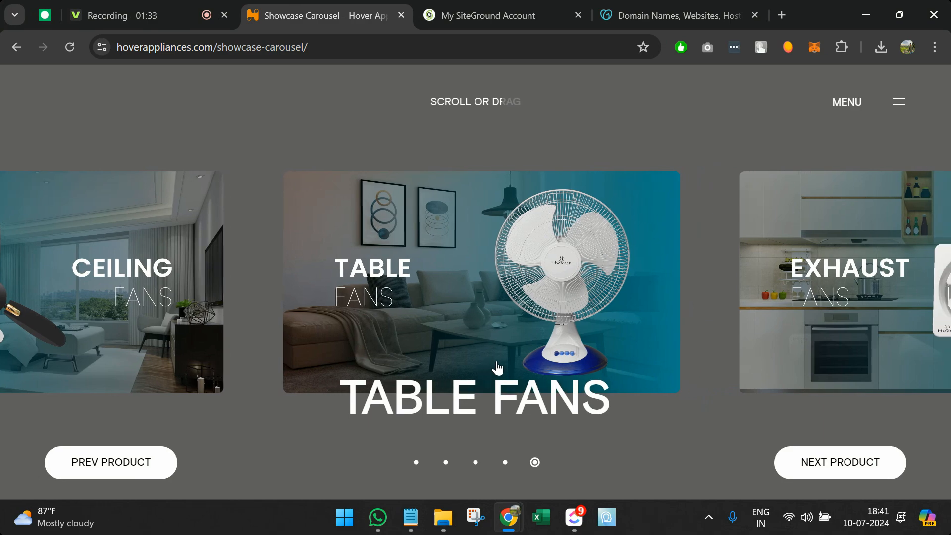
pyautogui.click(483, 344)
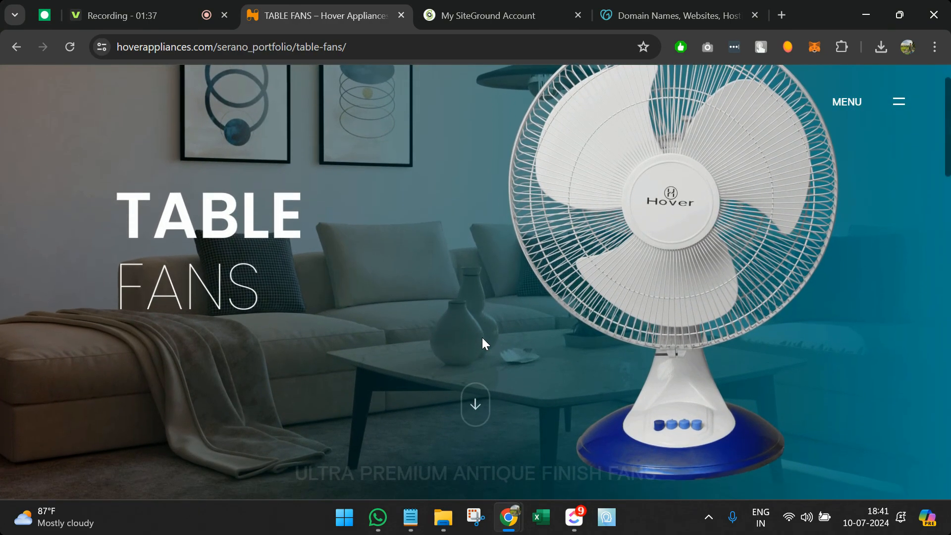
# Step: Browse the Table Fans page, then bring up the site's navigation menu
pyautogui.scroll(-6, 482, 337)
pyautogui.scroll(-10, 482, 337)
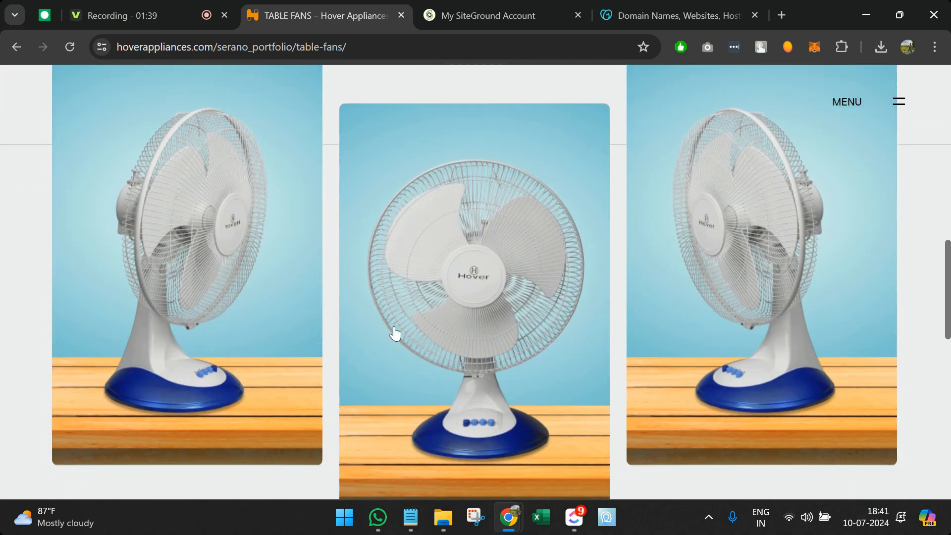
pyautogui.scroll(-2, 592, 364)
pyautogui.scroll(18, 592, 363)
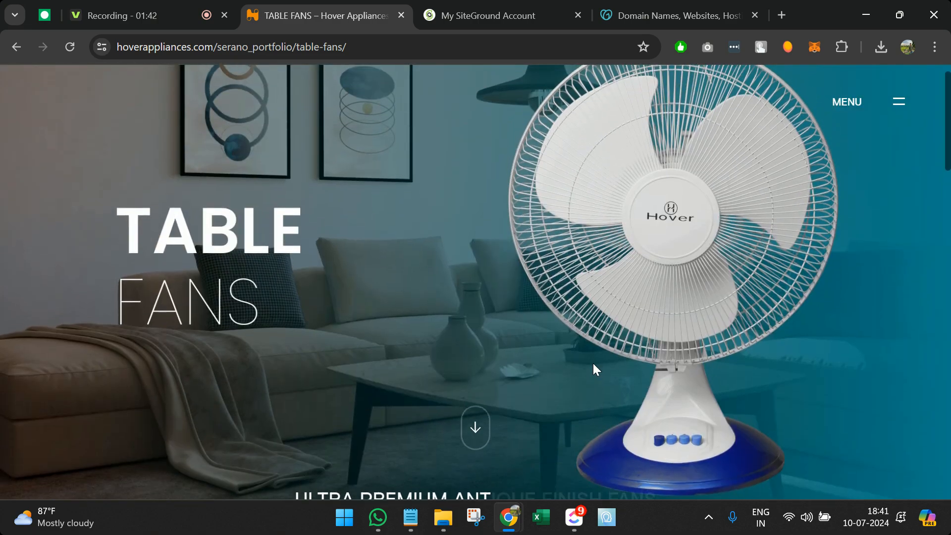
pyautogui.click(897, 102)
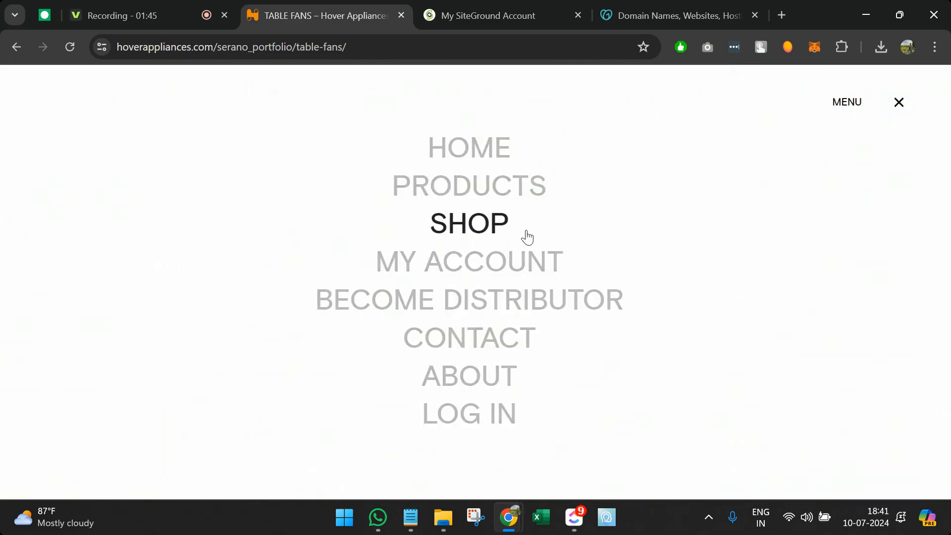
# Step: Open the Shop page, search for table fans, then browse the full product grid
pyautogui.click(496, 229)
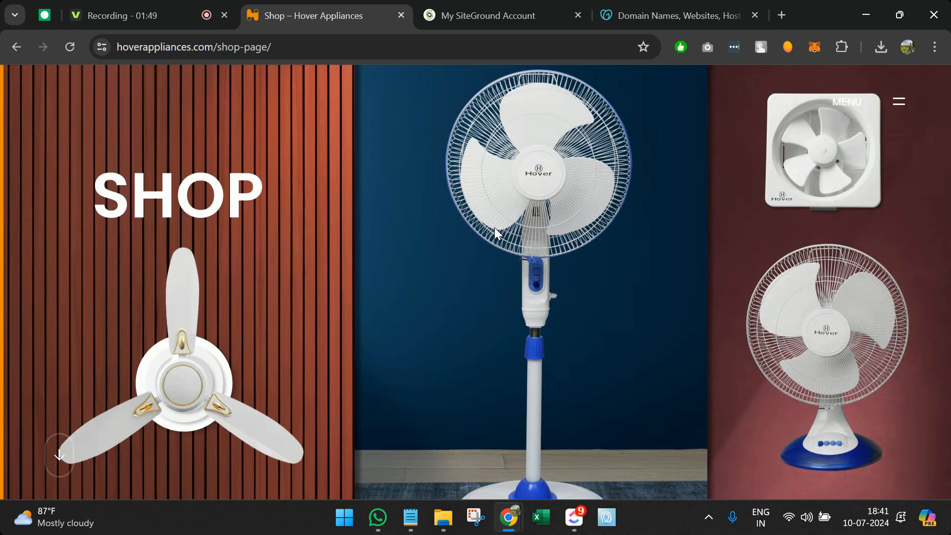
pyautogui.scroll(-6, 494, 227)
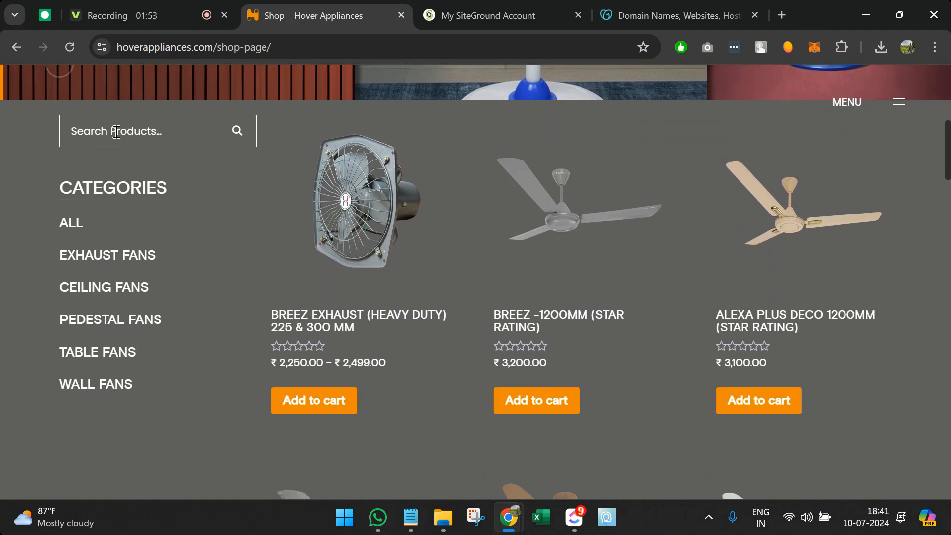
pyautogui.write('table fan')
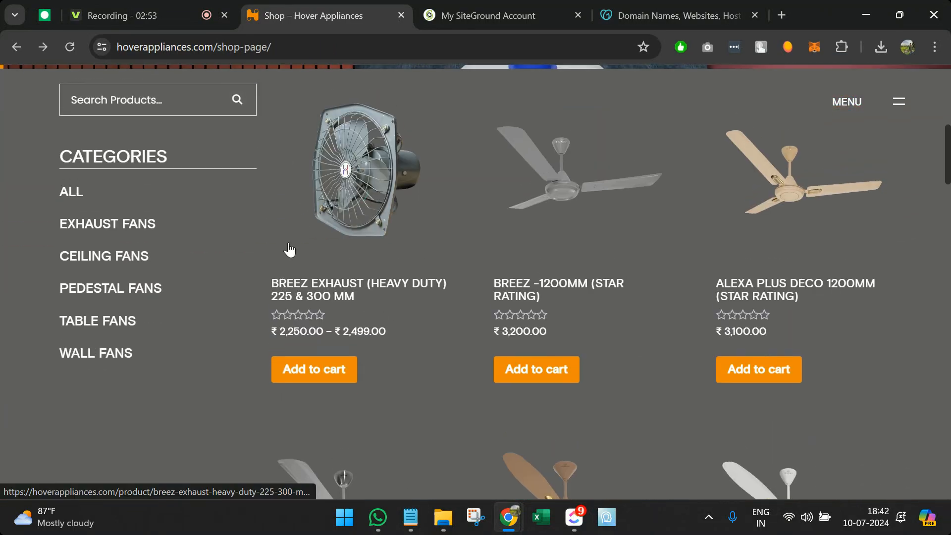
pyautogui.scroll(1, 289, 250)
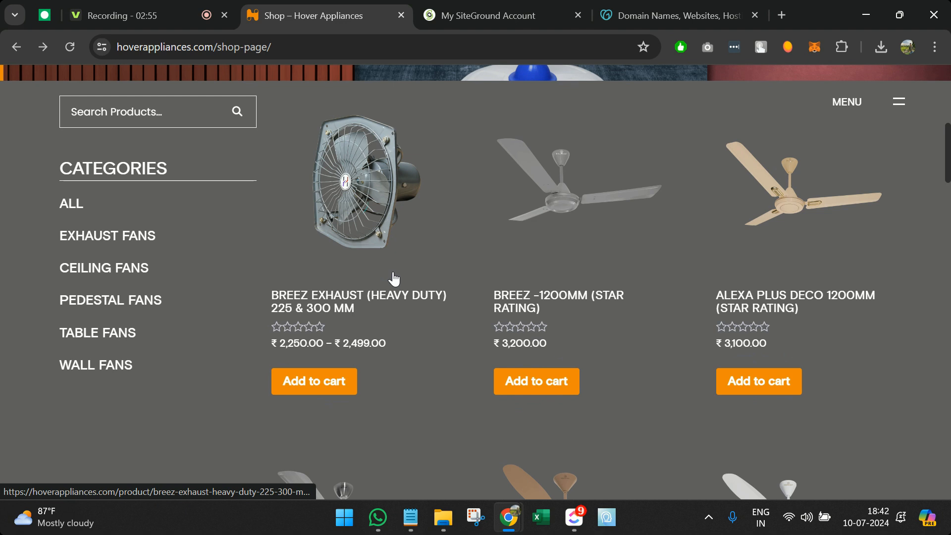
pyautogui.scroll(-1, 394, 279)
pyautogui.scroll(-1, 394, 279)
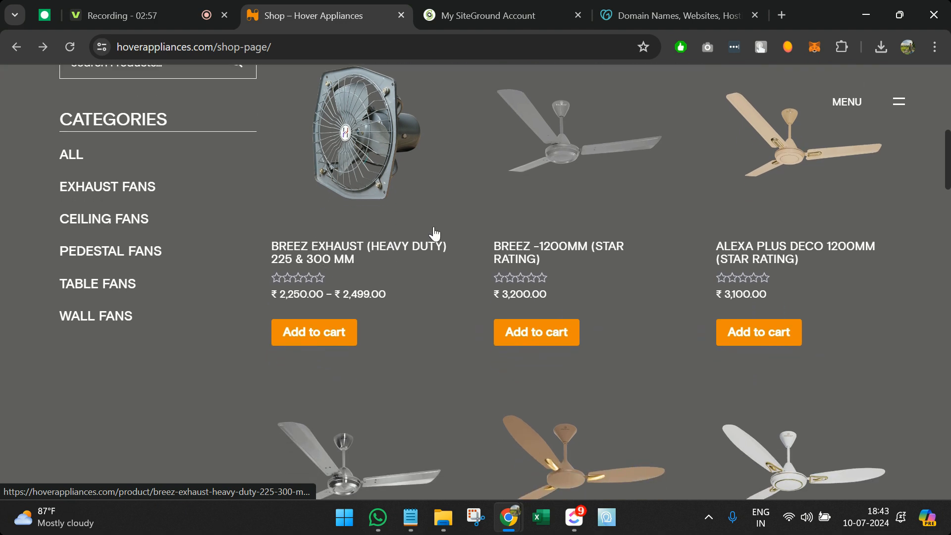
pyautogui.click(373, 245)
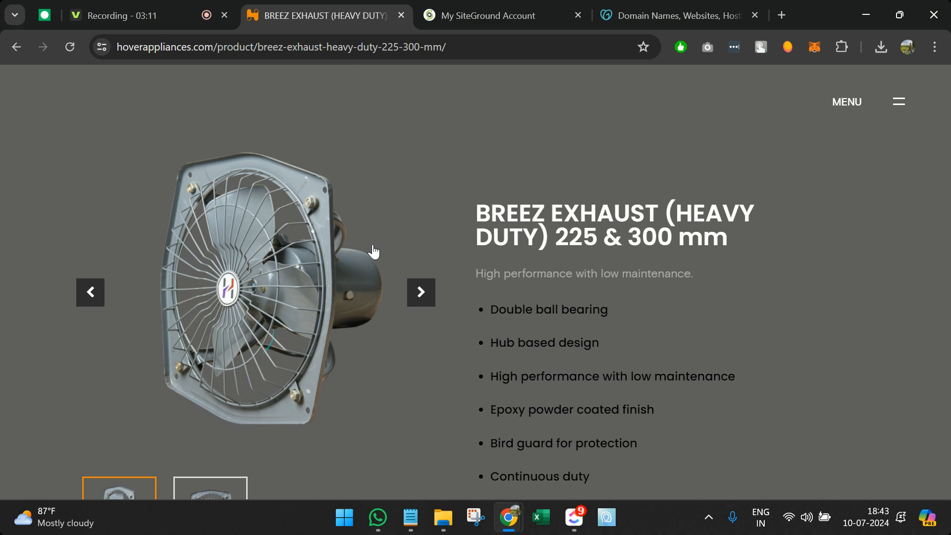
pyautogui.scroll(-1, 374, 252)
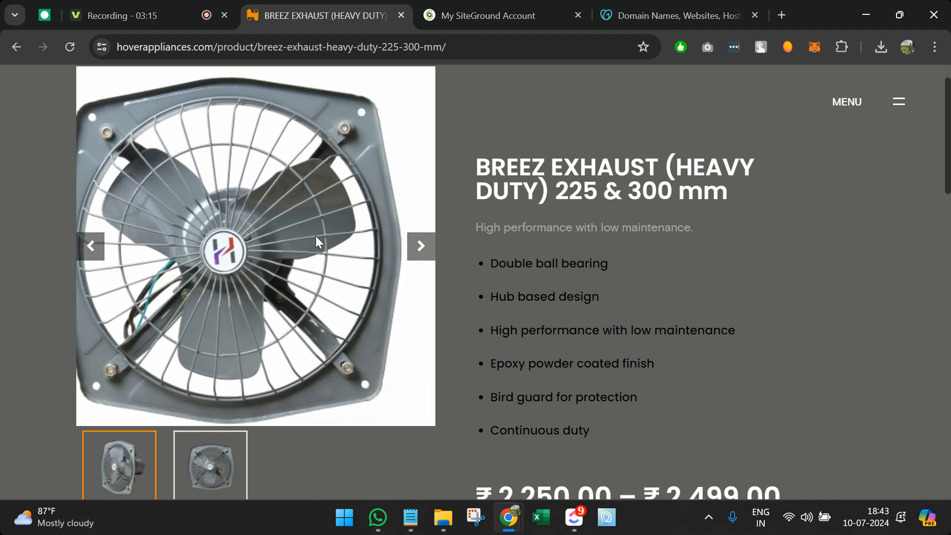
pyautogui.scroll(-4, 548, 411)
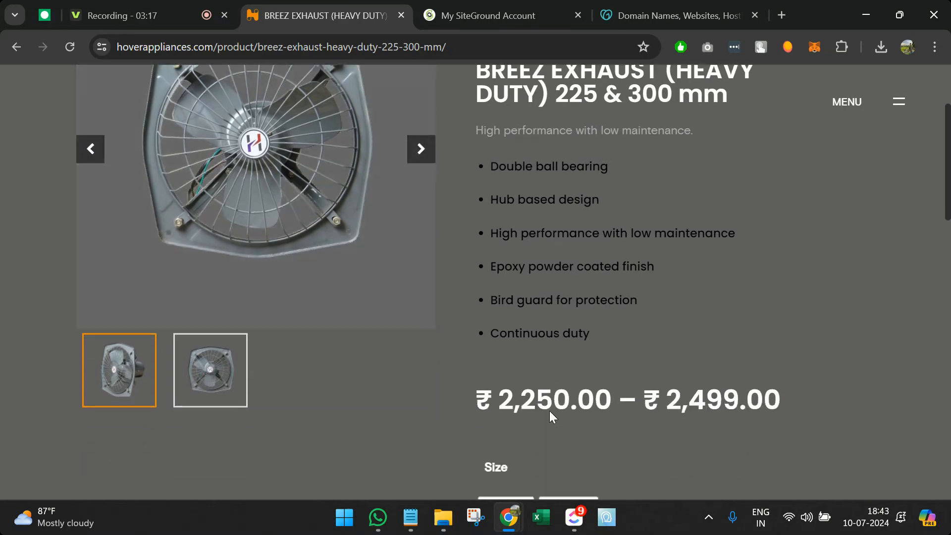
pyautogui.click(495, 407)
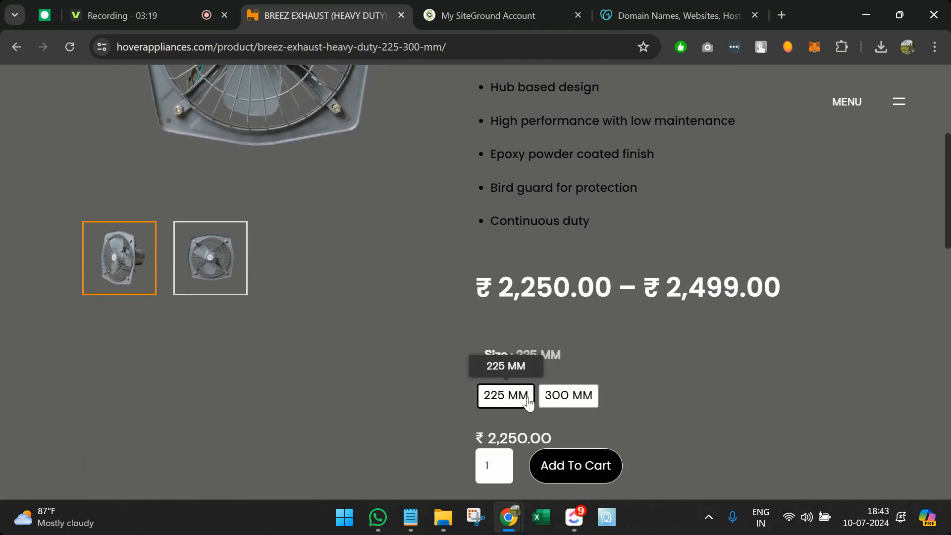
pyautogui.click(15, 52)
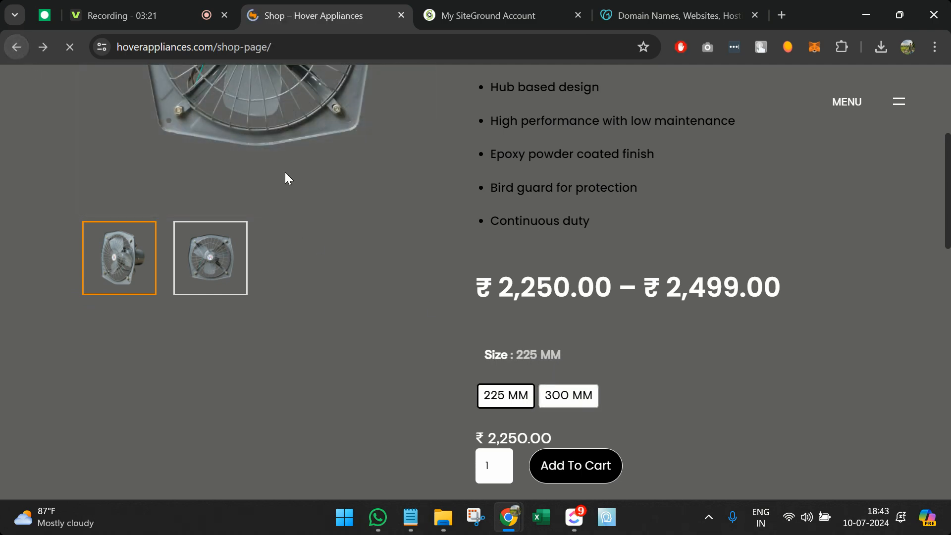
pyautogui.scroll(-10, 296, 223)
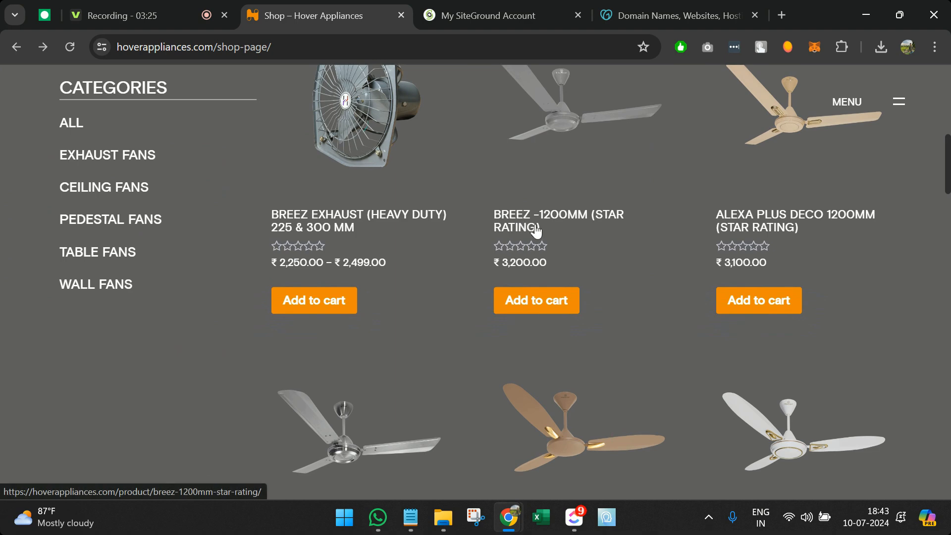
pyautogui.scroll(-5, 631, 323)
# Step: Open the NEXA – SWEEP 1200 MM product page and pick the Dark Fantasy colour
pyautogui.scroll(3, 631, 323)
pyautogui.click(574, 250)
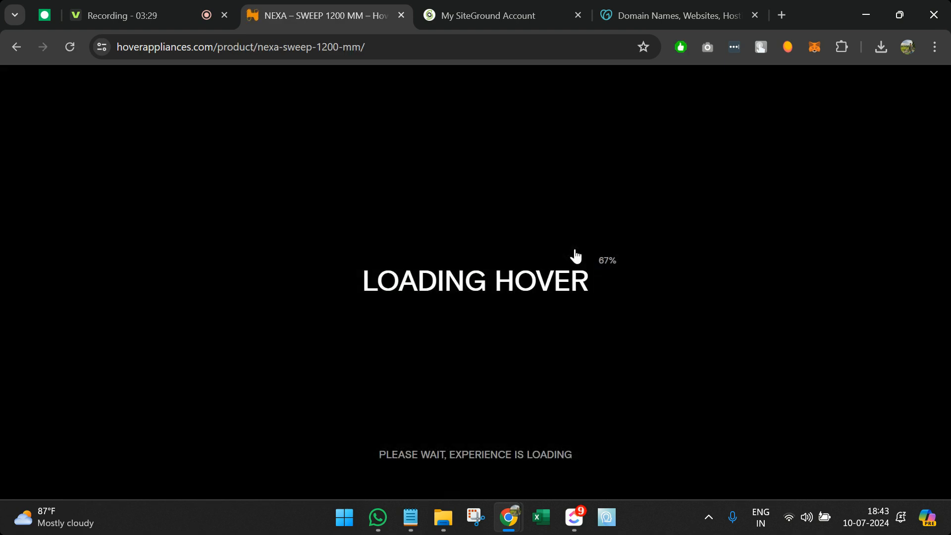
pyautogui.scroll(-7, 574, 255)
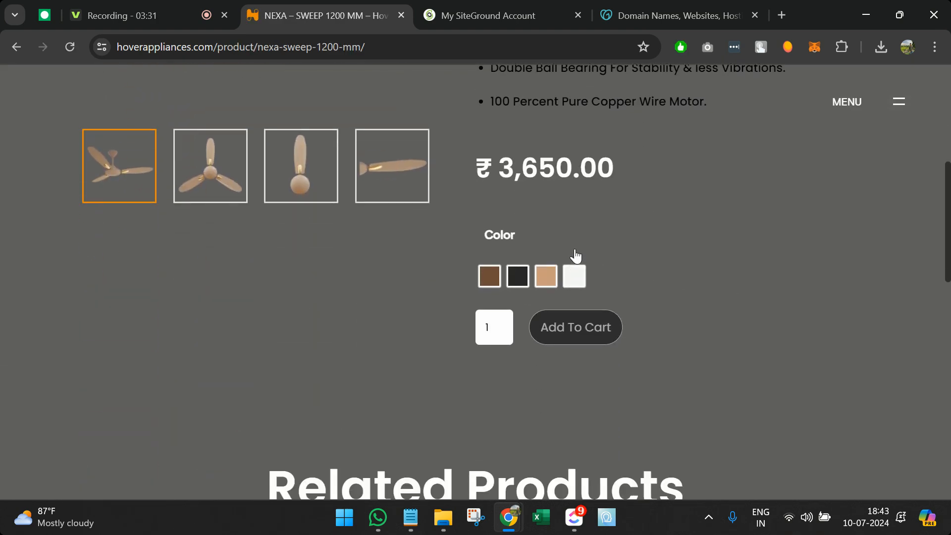
pyautogui.scroll(2, 537, 255)
pyautogui.click(517, 327)
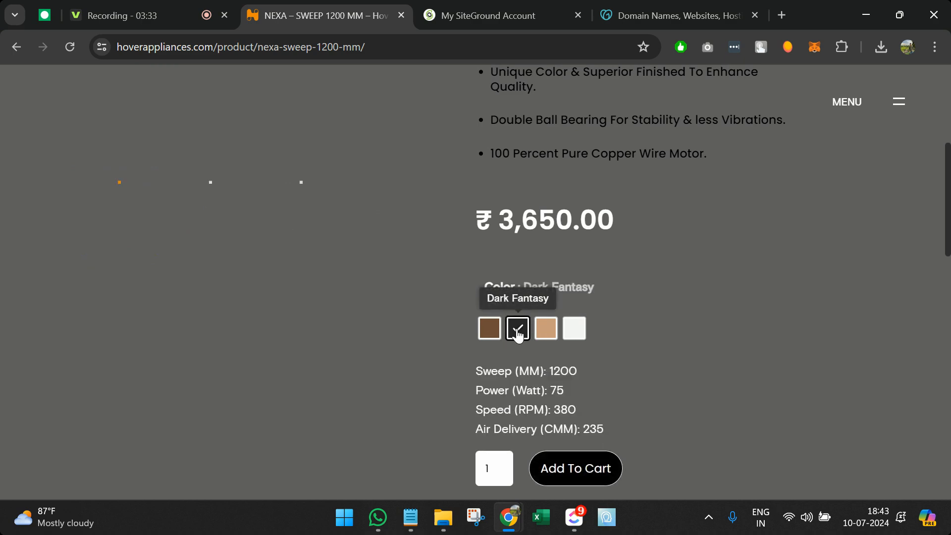
# Step: Add the Dark Fantasy fan to the cart and proceed to checkout
pyautogui.scroll(3, 414, 262)
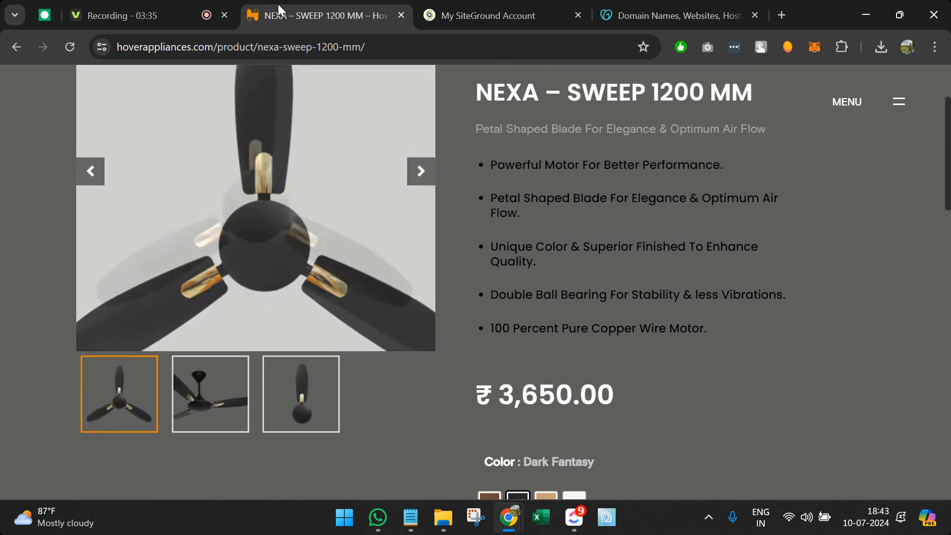
pyautogui.scroll(-5, 485, 272)
pyautogui.click(583, 366)
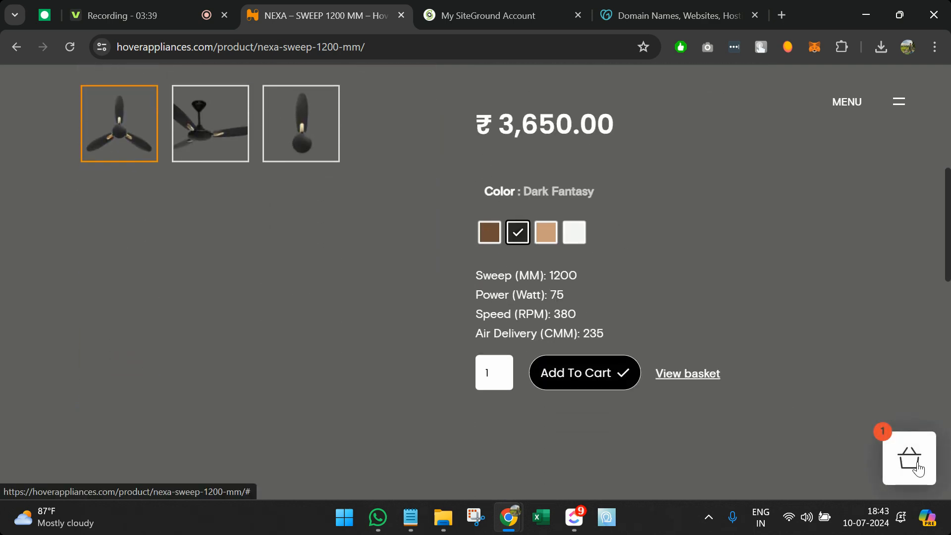
pyautogui.click(916, 467)
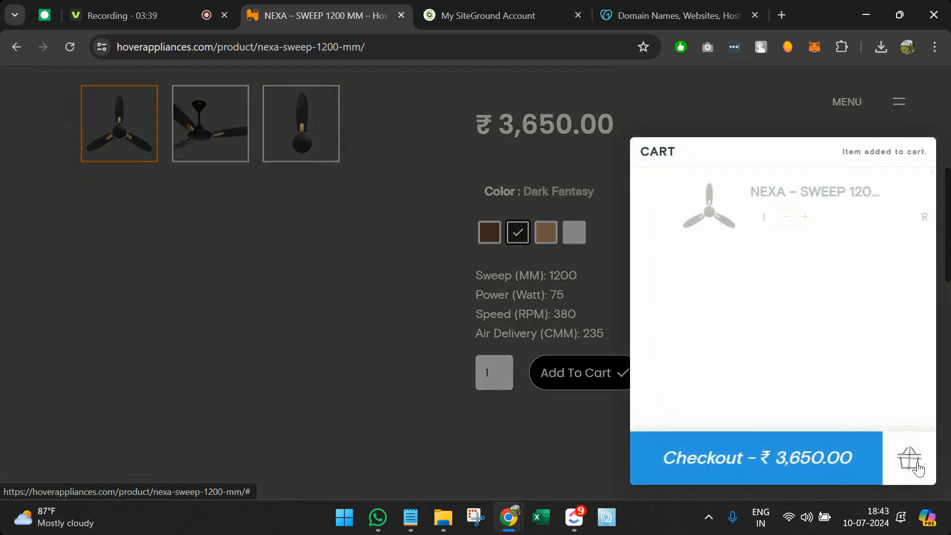
pyautogui.click(718, 451)
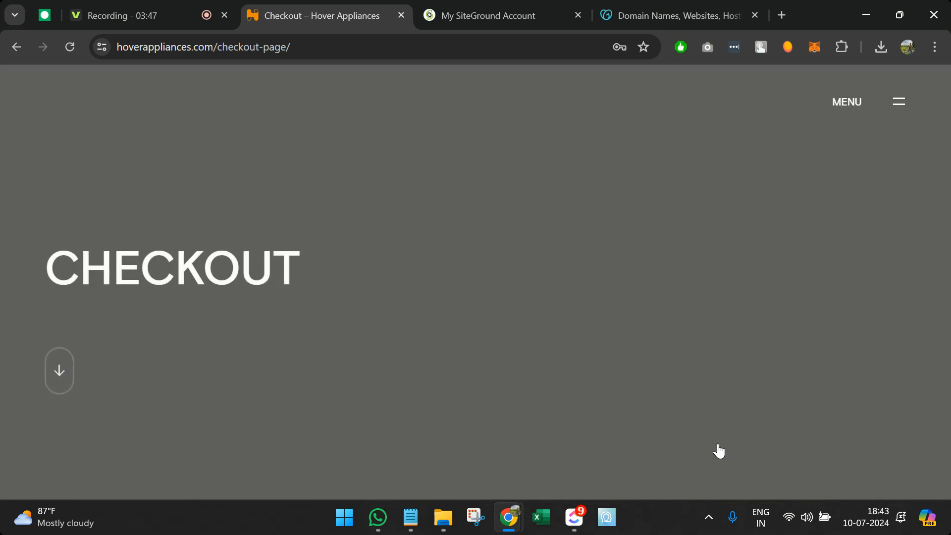
# Step: Scroll through the Hover Appliances checkout page to review it
pyautogui.scroll(-8, 718, 451)
pyautogui.scroll(2, 434, 270)
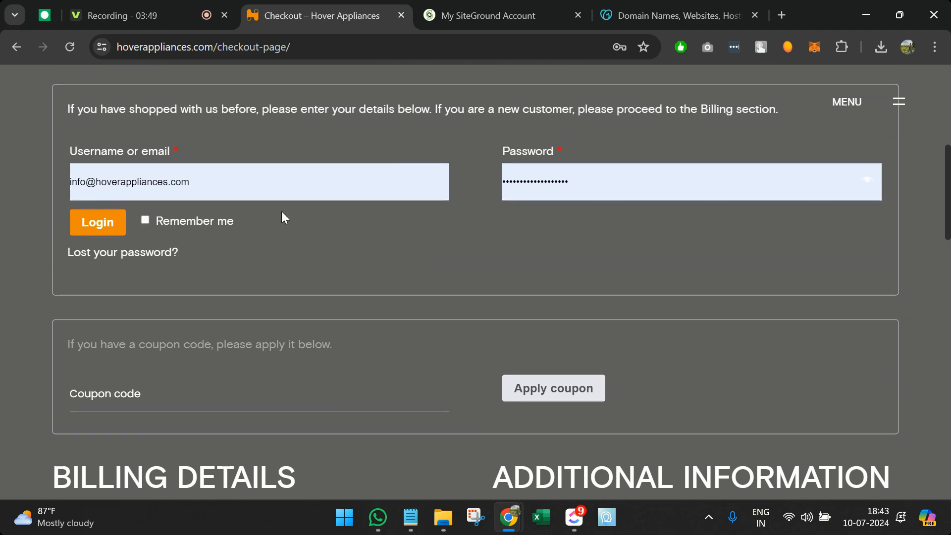
pyautogui.scroll(-13, 439, 277)
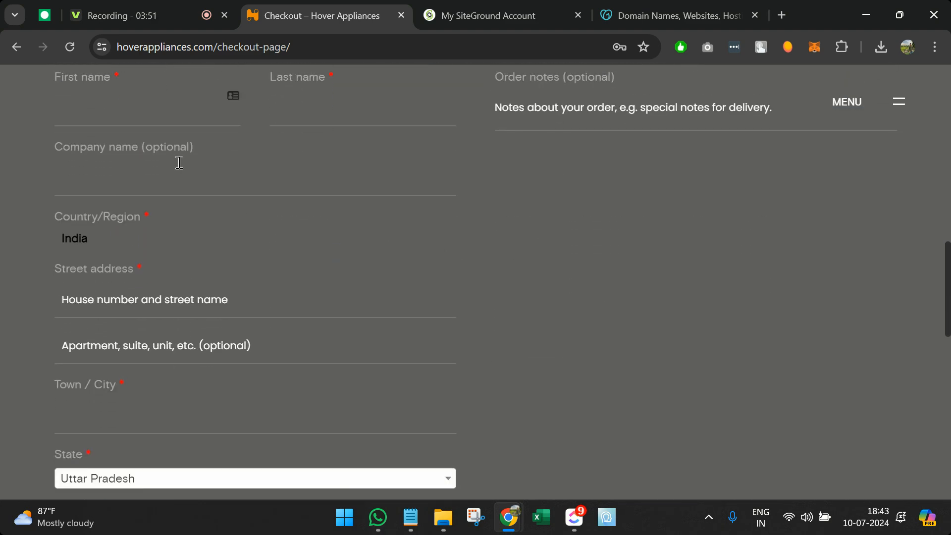
pyautogui.scroll(-10, 165, 280)
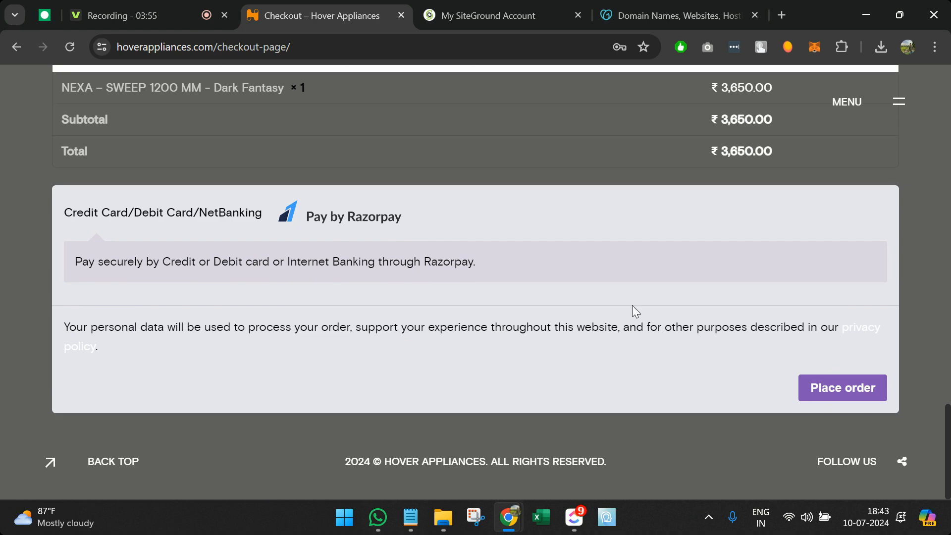
pyautogui.scroll(20, 632, 305)
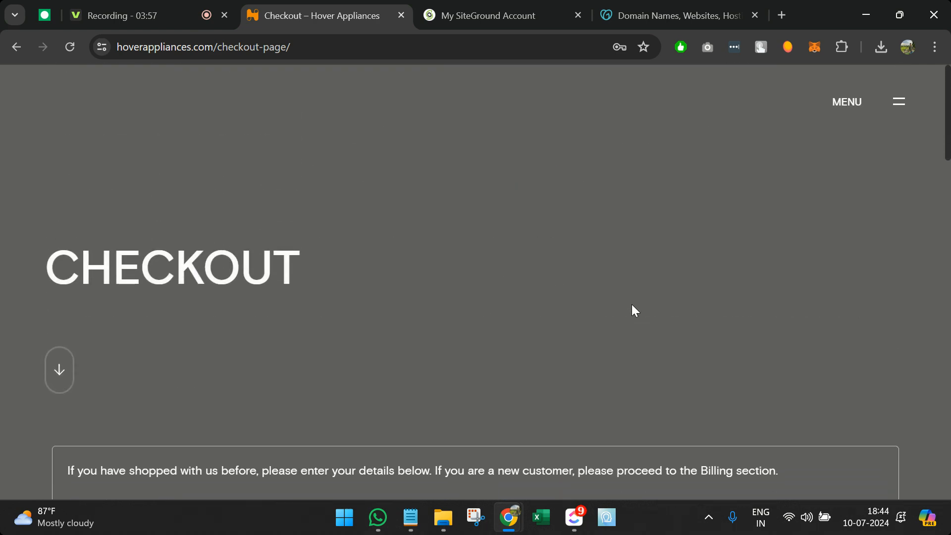
# Step: Open the My Account login page from the store menu
pyautogui.click(899, 102)
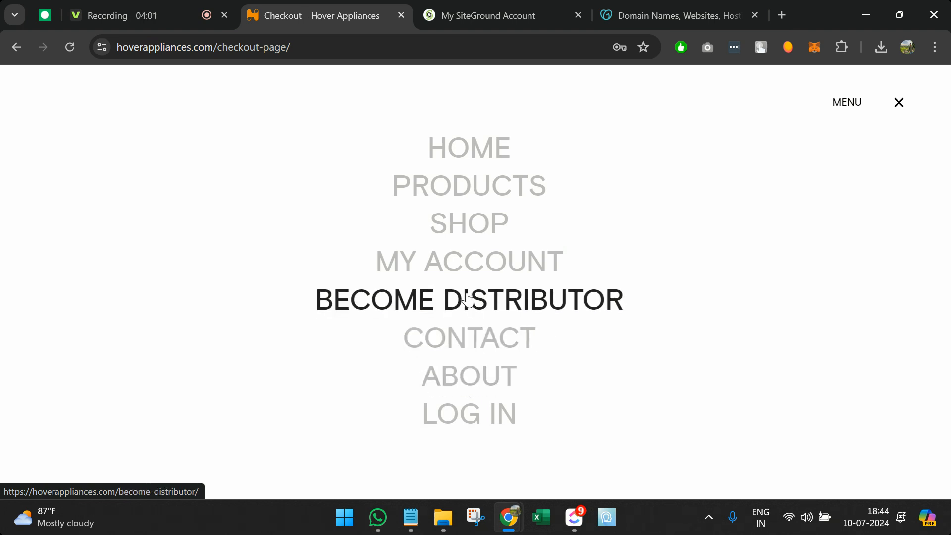
pyautogui.click(447, 266)
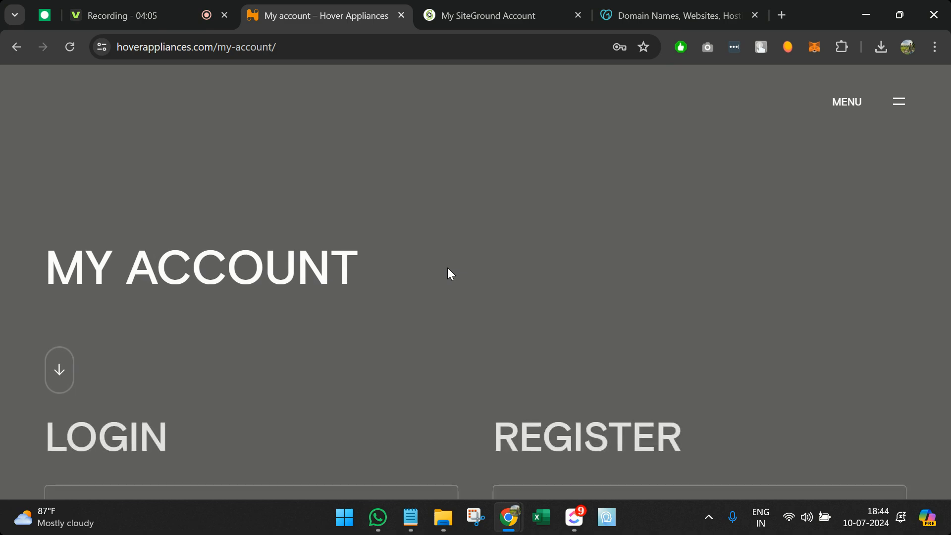
pyautogui.scroll(-3, 447, 268)
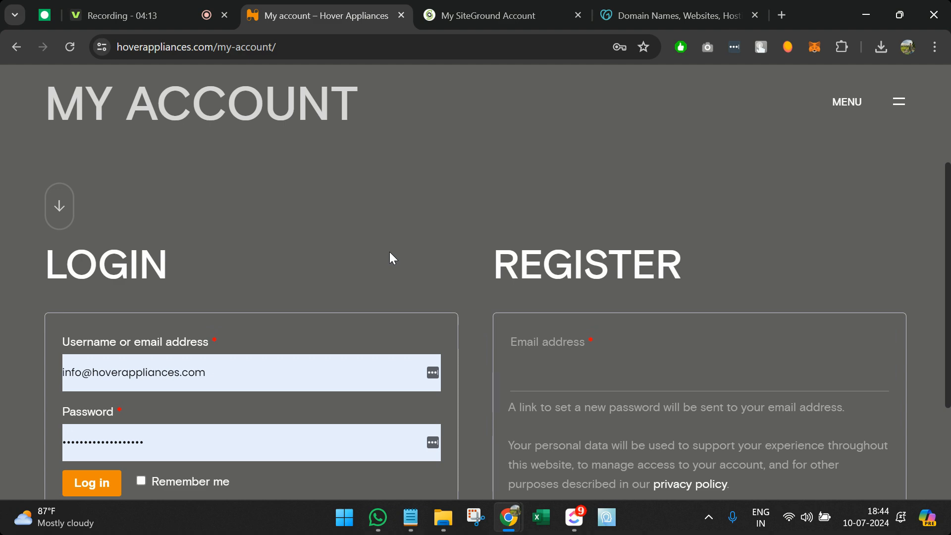
pyautogui.scroll(3, 389, 251)
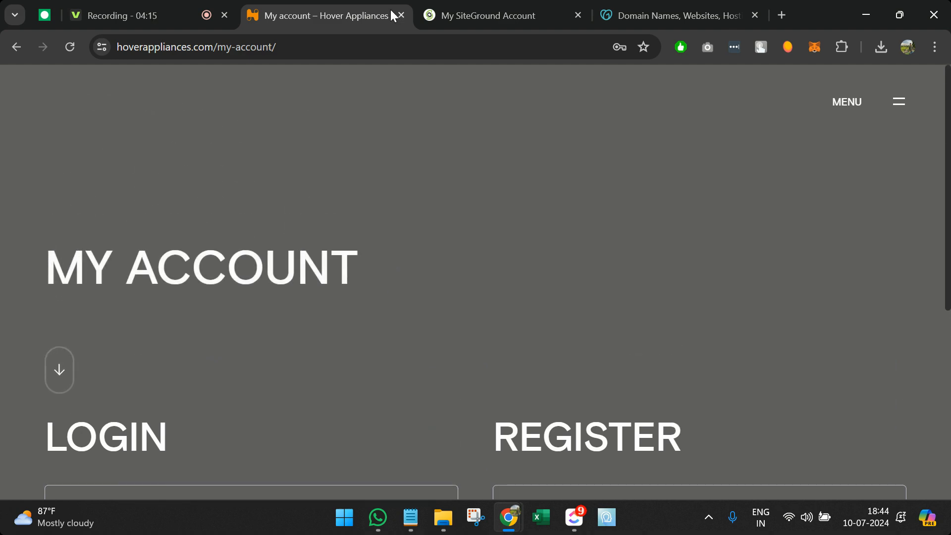
# Step: Close the store tab and bring up the GoDaddy home page
pyautogui.click(401, 15)
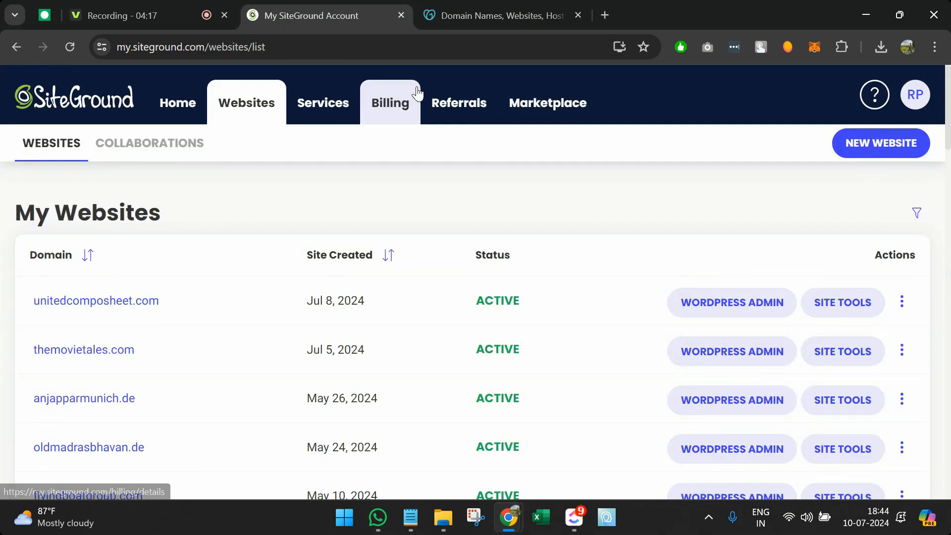
pyautogui.click(527, 4)
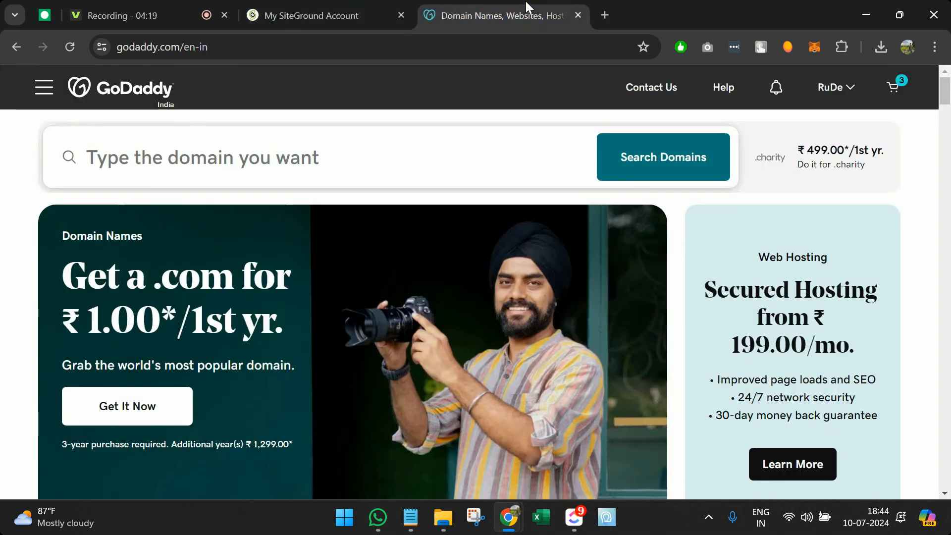
pyautogui.hotkey('alt', 'Tab')
pyautogui.hotkey('alt', 'Tab')
pyautogui.hotkey('alt', 'Tab')
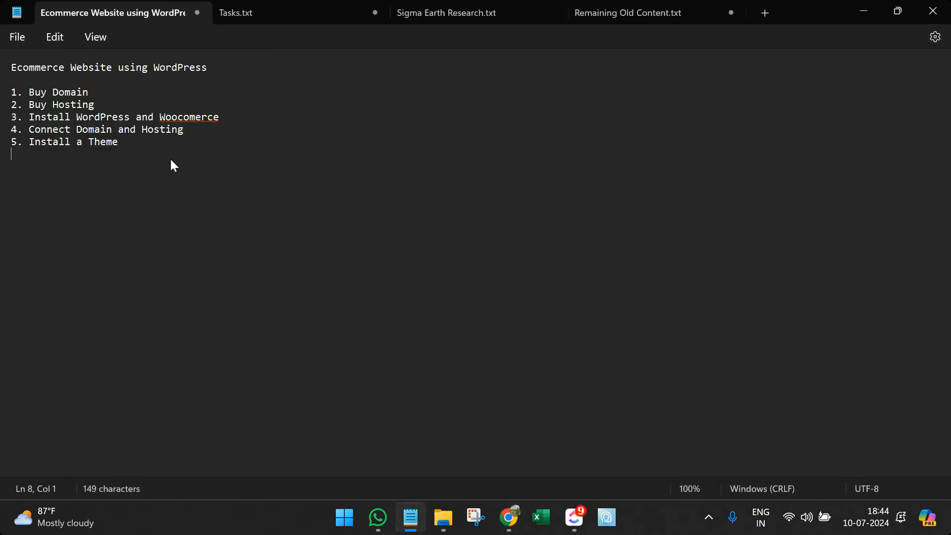
# Step: Highlight checklist steps 2–5 in Notepad, then return to the GoDaddy browser
pyautogui.moveTo(171, 158); pyautogui.dragTo(2, 105)
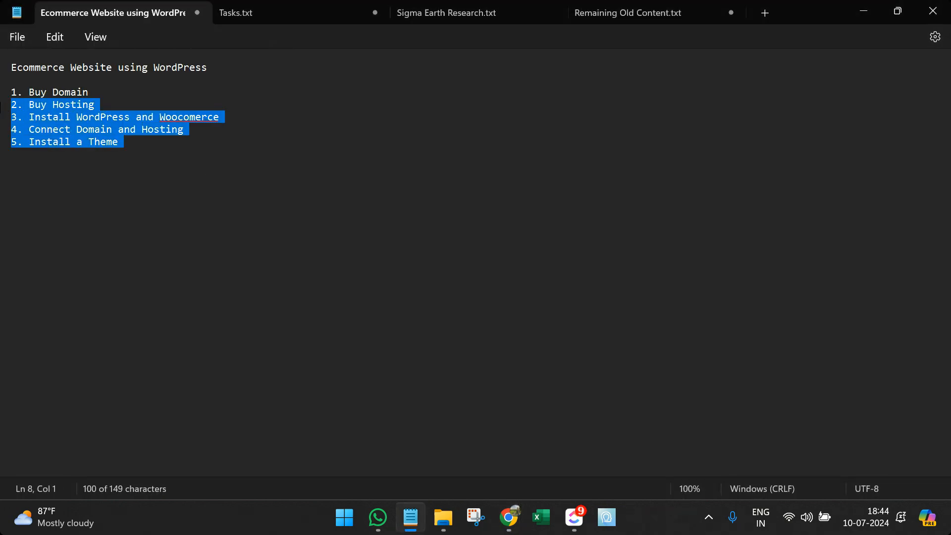
pyautogui.click(90, 93)
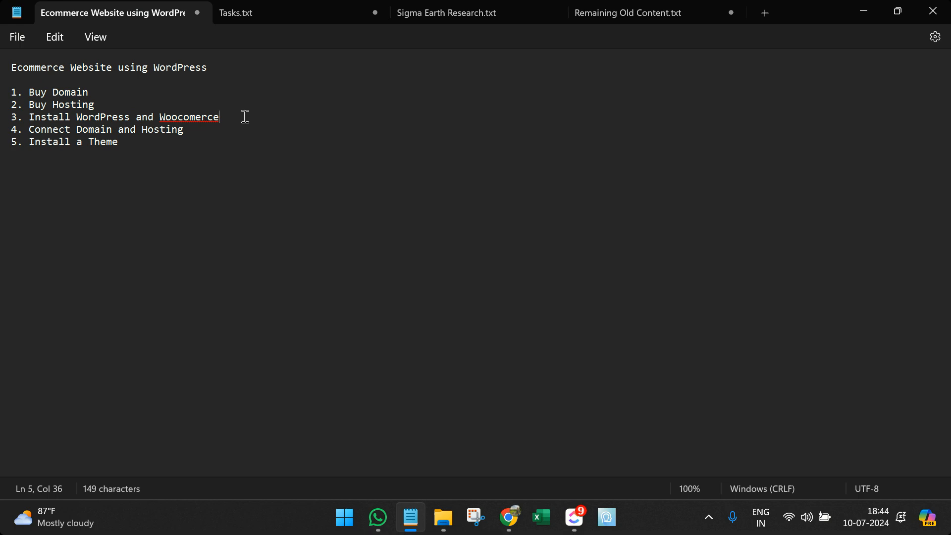
pyautogui.hotkey('alt', 'Tab')
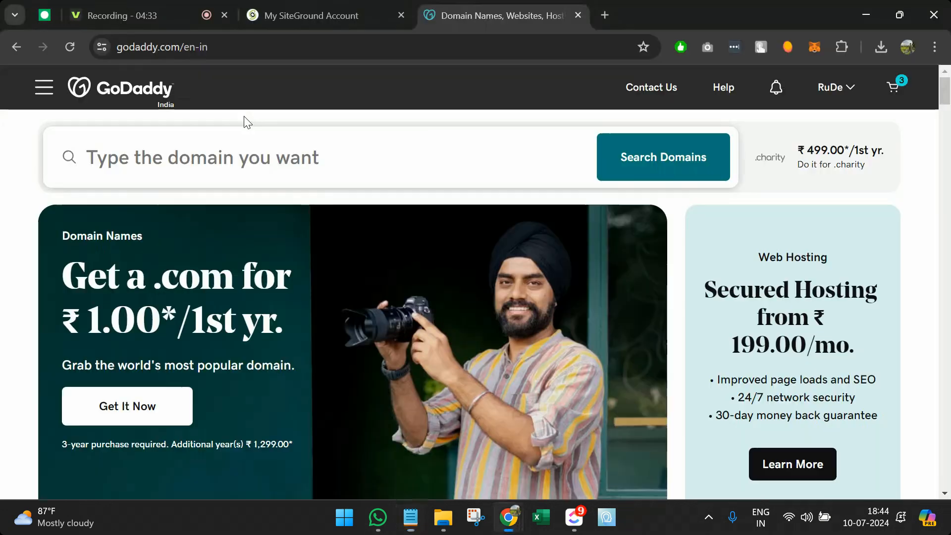
# Step: Search GoDaddy for 'myfanwebsite' and add myfanwebsite.com to the cart
pyautogui.click(274, 142)
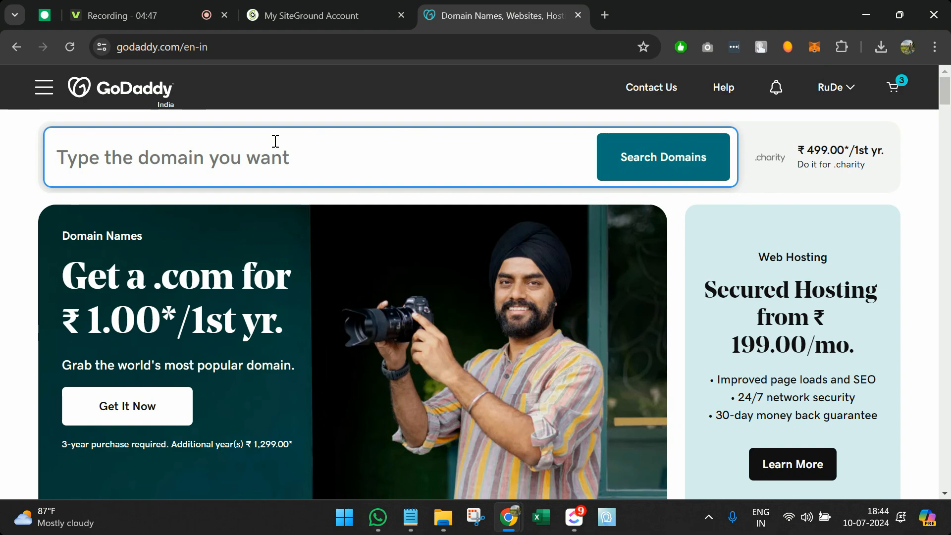
pyautogui.write('myfan')
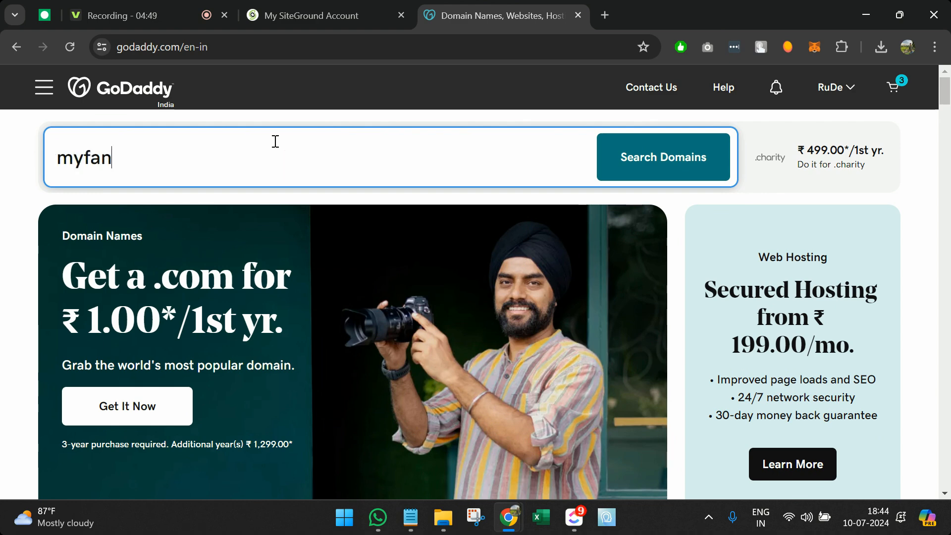
pyautogui.write('website')
pyautogui.press('Return')
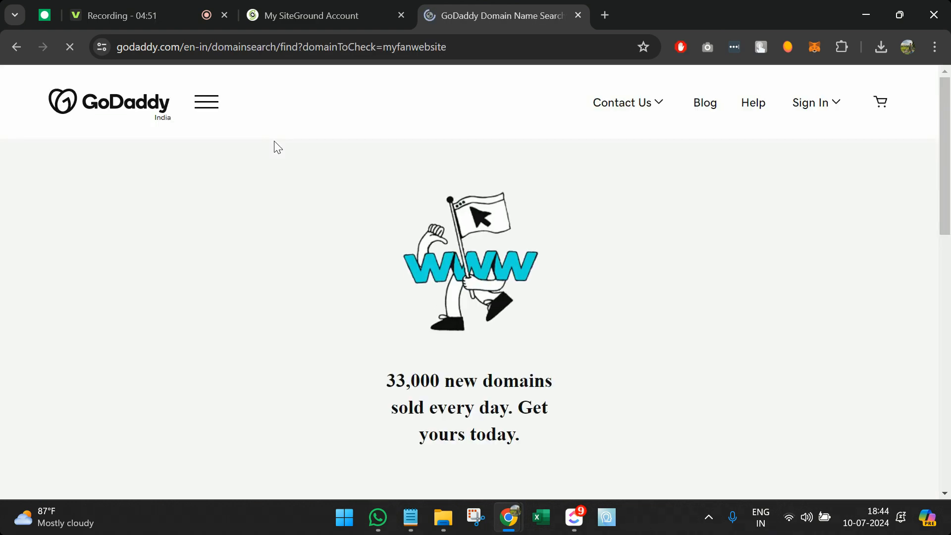
pyautogui.scroll(-2, 276, 386)
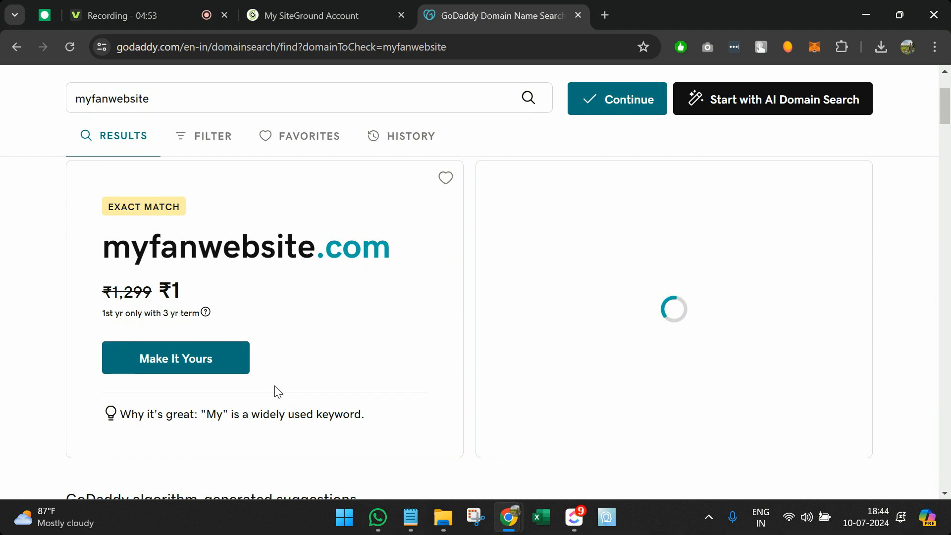
pyautogui.tripleClick(191, 256)
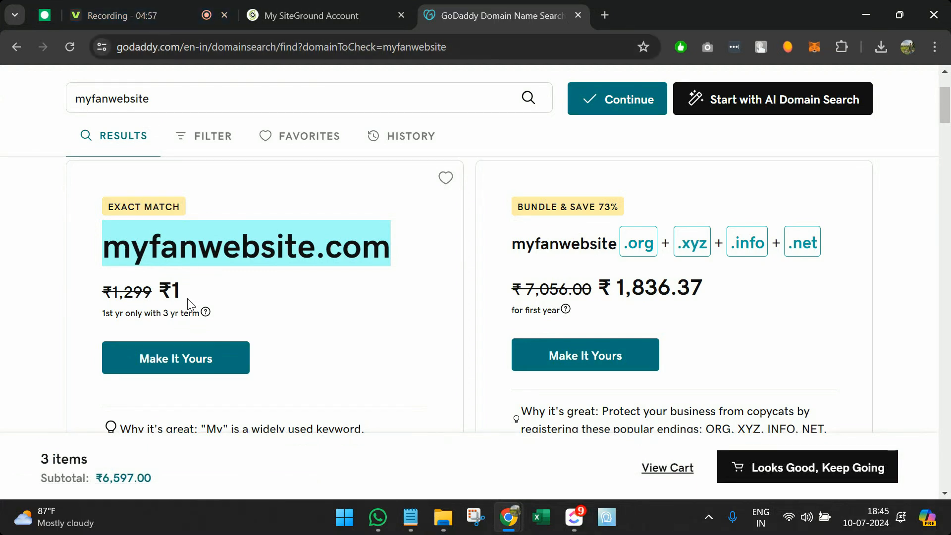
pyautogui.click(187, 361)
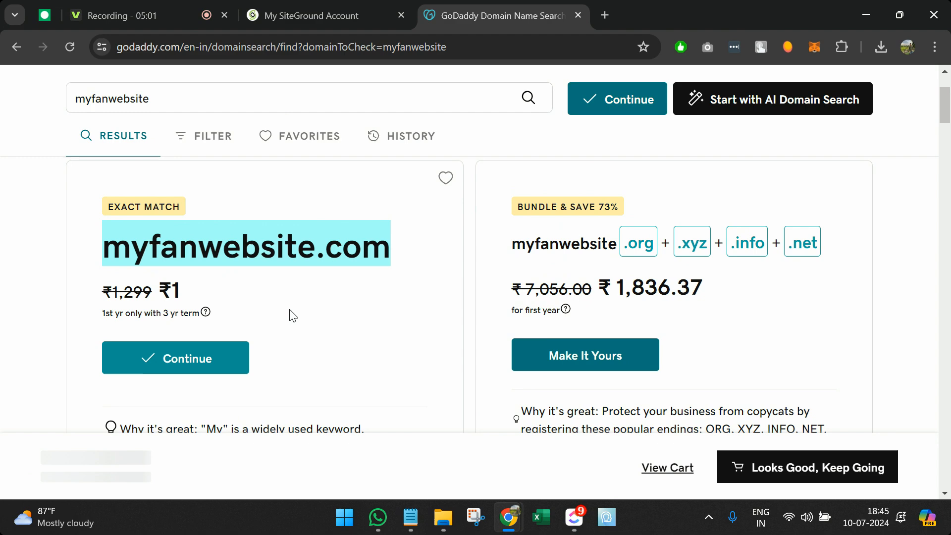
# Step: Continue to the cart and set myfanwebsite.com's registration term to 1 Year
pyautogui.click(167, 357)
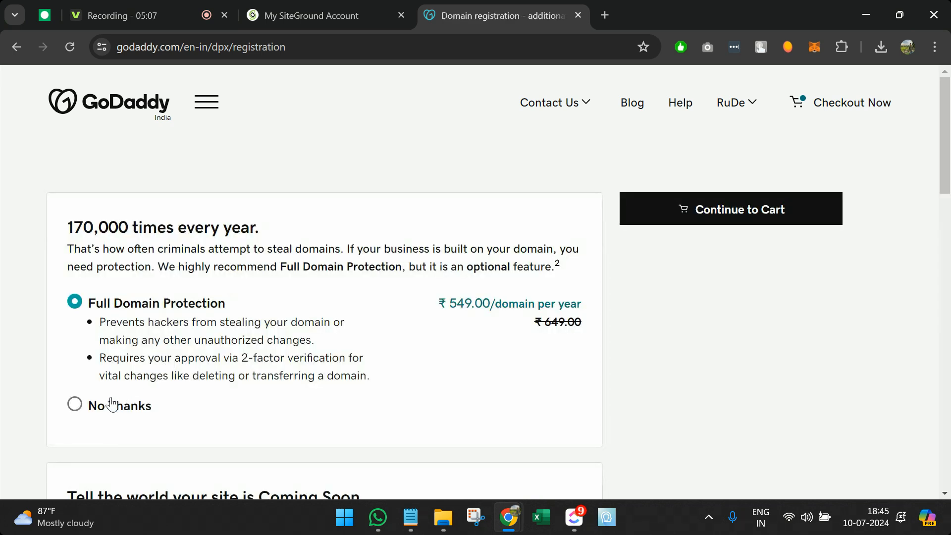
pyautogui.click(712, 211)
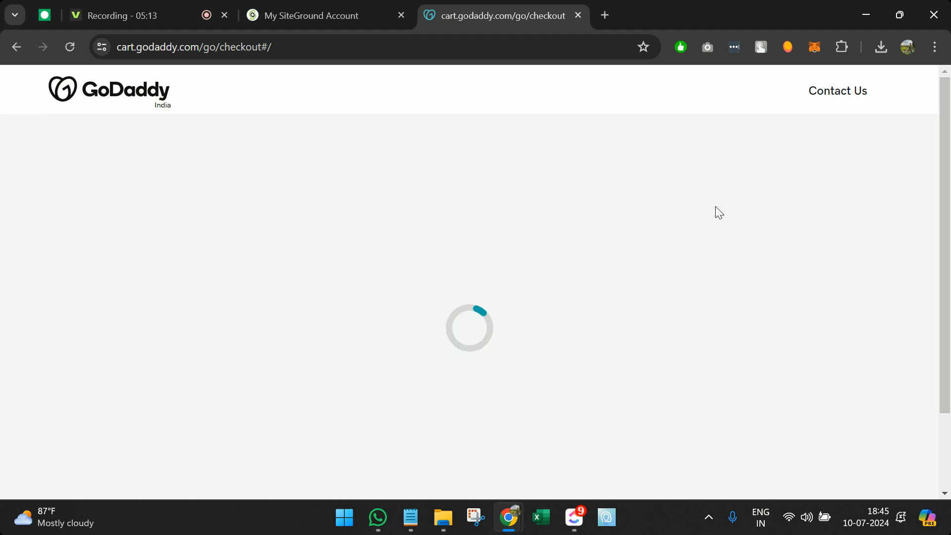
pyautogui.scroll(-10, 431, 374)
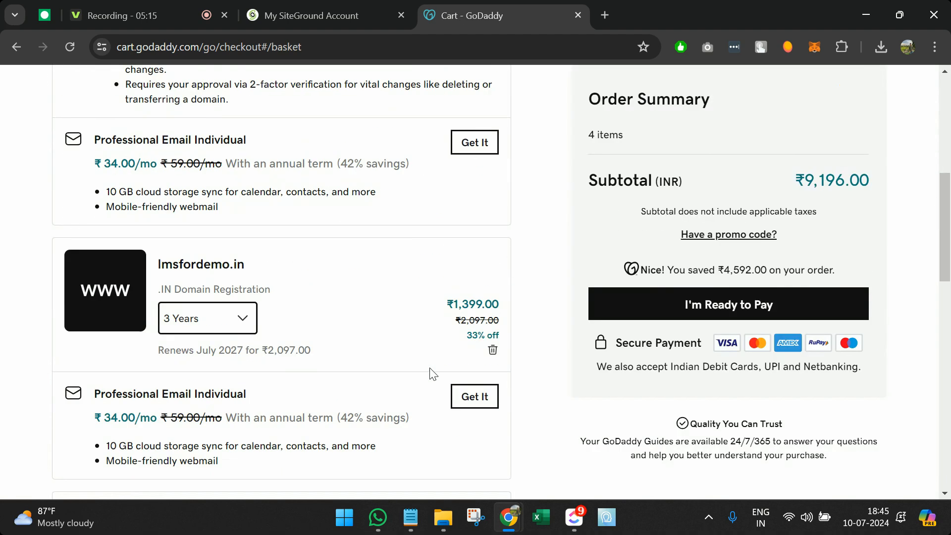
pyautogui.scroll(5, 431, 373)
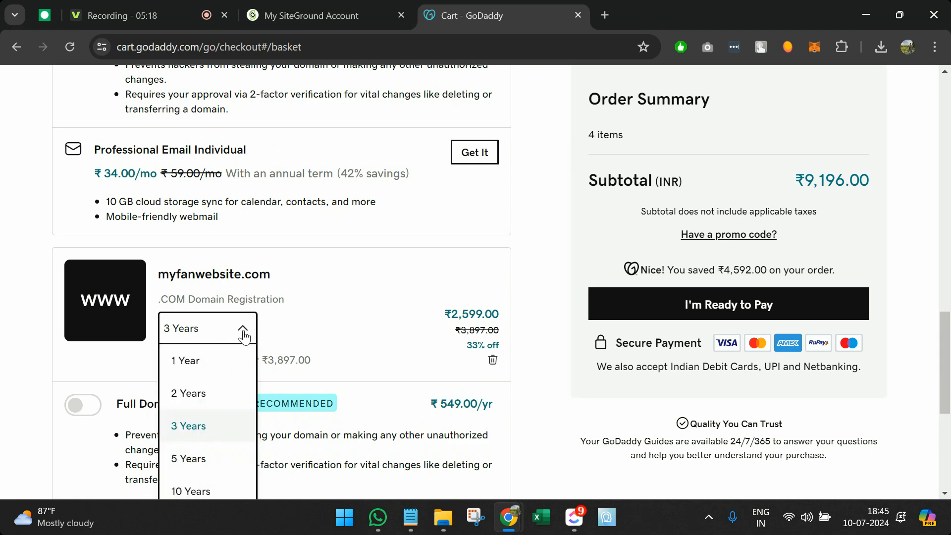
pyautogui.click(198, 366)
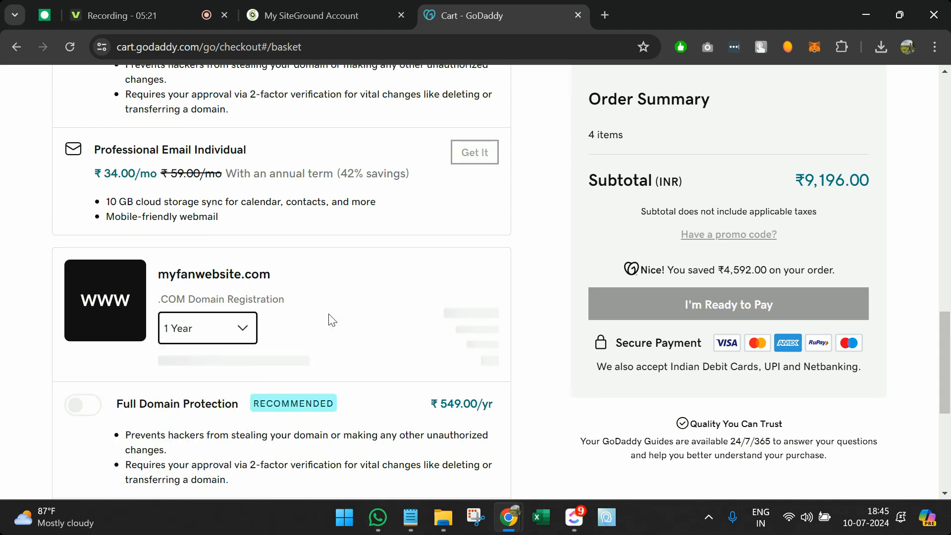
pyautogui.scroll(3, 524, 290)
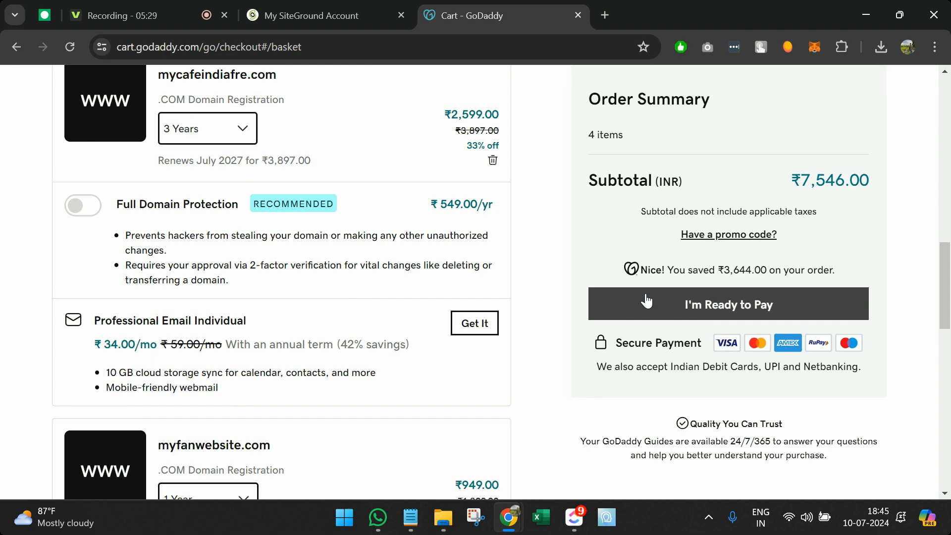
pyautogui.scroll(10, 646, 300)
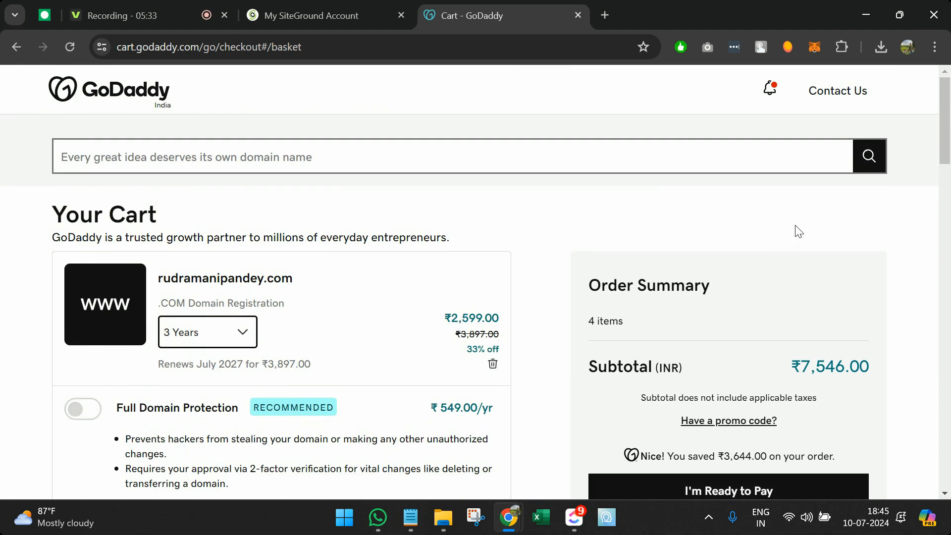
# Step: Open the GoDaddy My Account Products page from the account menu
pyautogui.click(137, 90)
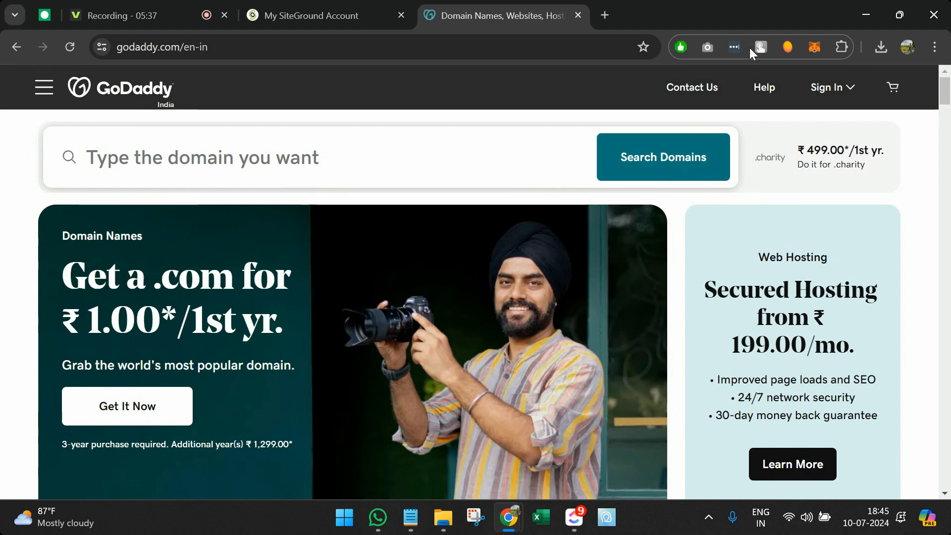
pyautogui.click(834, 99)
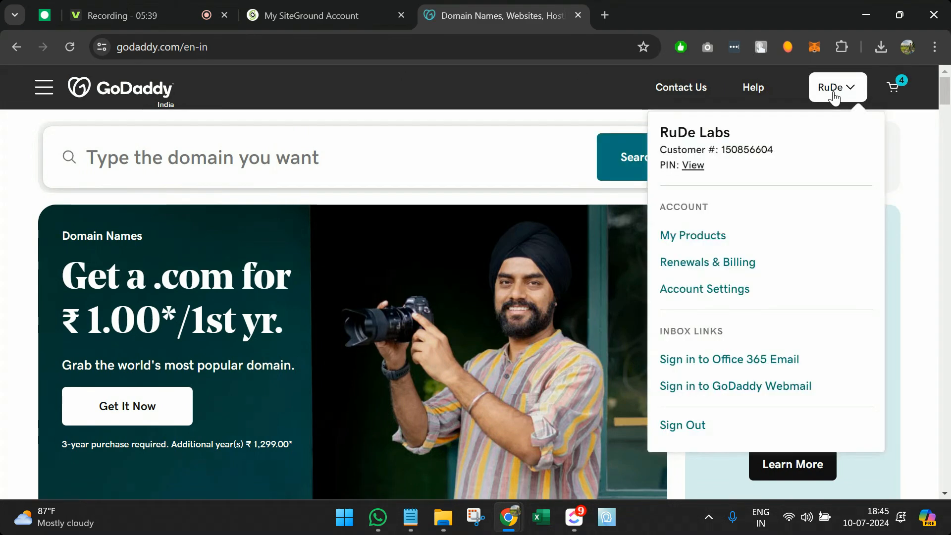
pyautogui.click(688, 239)
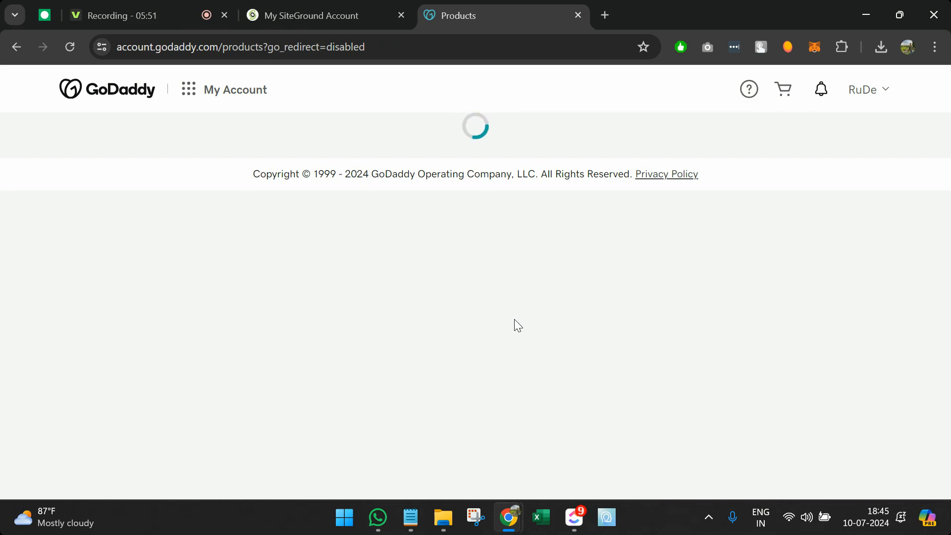
# Step: Mark the Buy Hosting step in the Notepad checklist
pyautogui.click(361, 6)
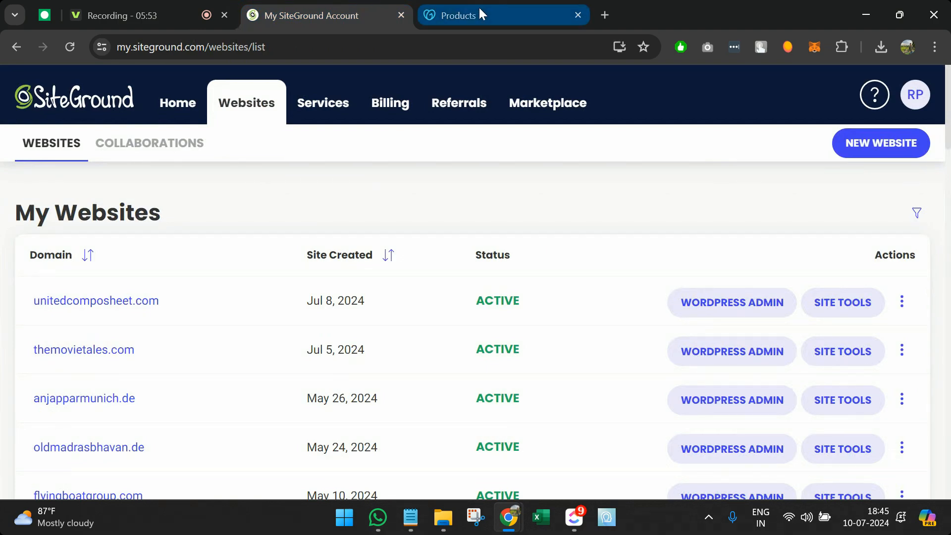
pyautogui.hotkey('alt', 'Tab')
pyautogui.moveTo(106, 101); pyautogui.dragTo(5, 107)
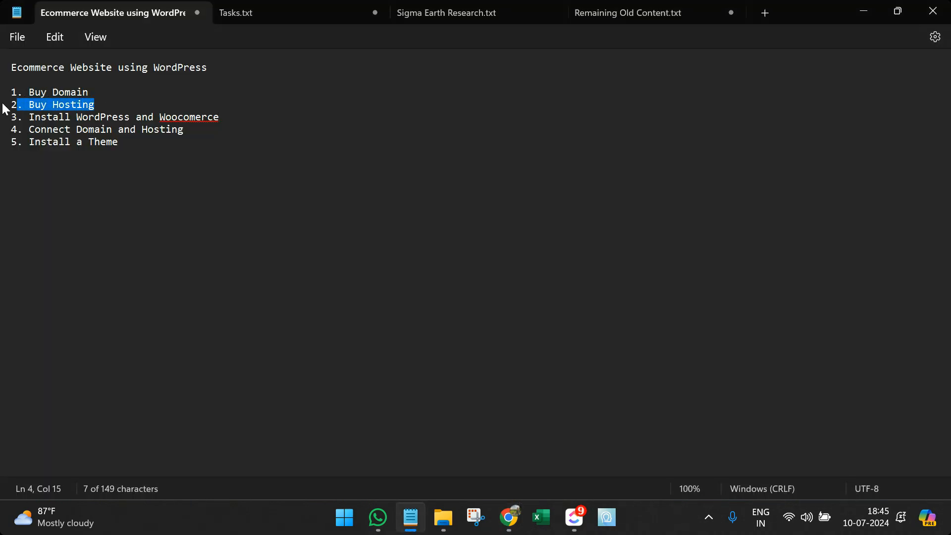
pyautogui.hotkey('alt', 'Tab')
# Step: Show the full list of owned domains, loading the remaining entries
pyautogui.click(454, 17)
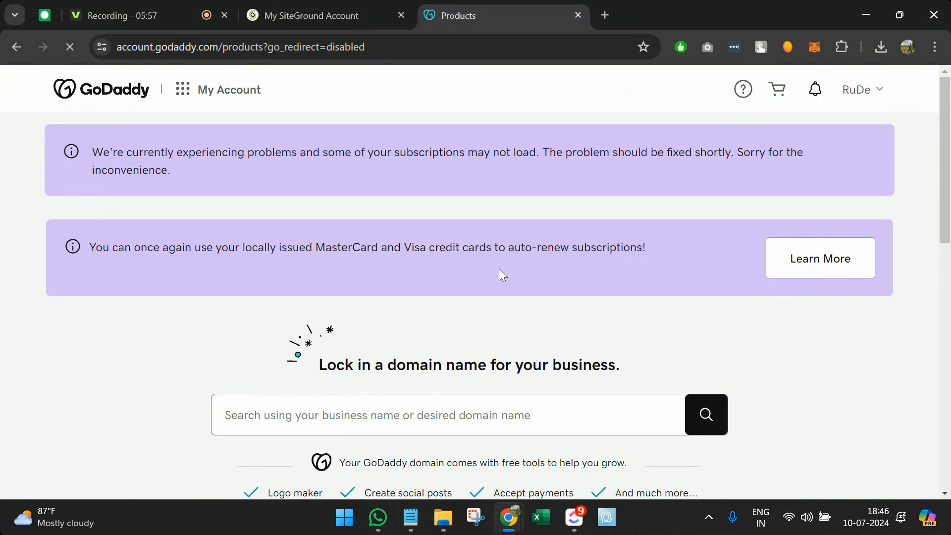
pyautogui.scroll(-9, 499, 270)
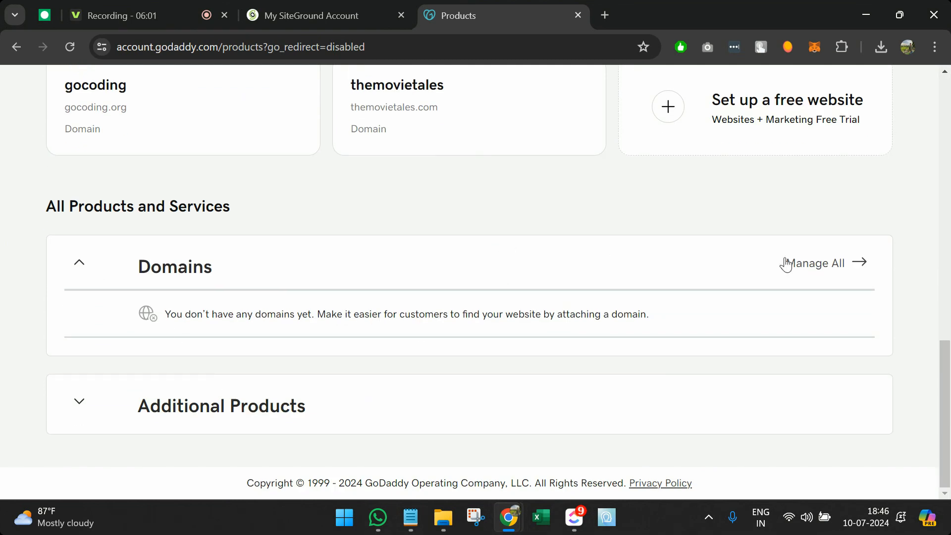
pyautogui.click(804, 263)
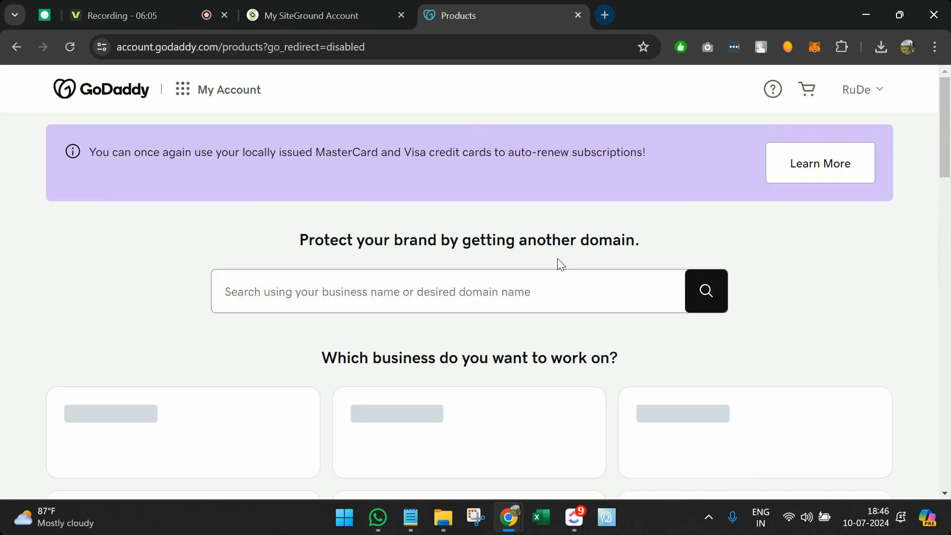
pyautogui.scroll(-5, 556, 263)
pyautogui.scroll(-12, 463, 413)
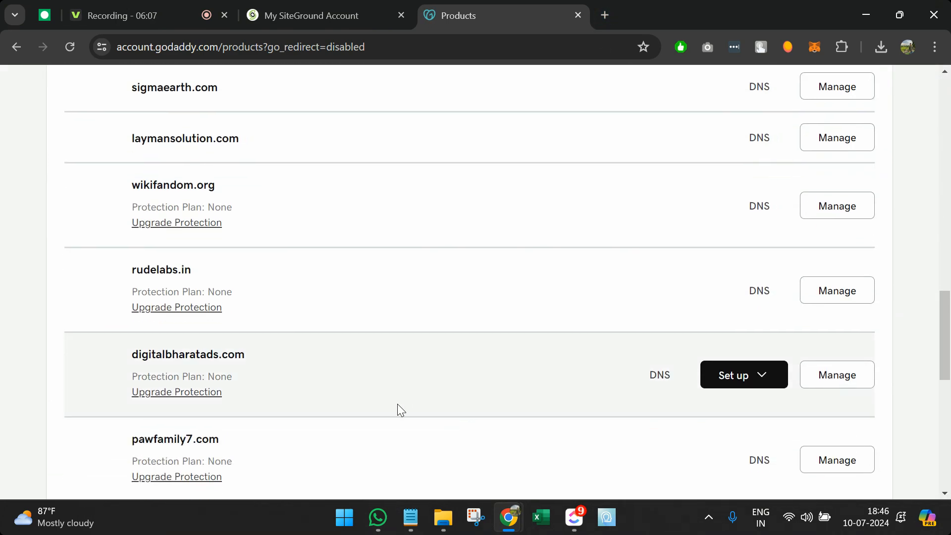
pyautogui.click(451, 442)
# Step: Select the sygmaearth.com domain name and open a new browser tab
pyautogui.scroll(-15, 403, 361)
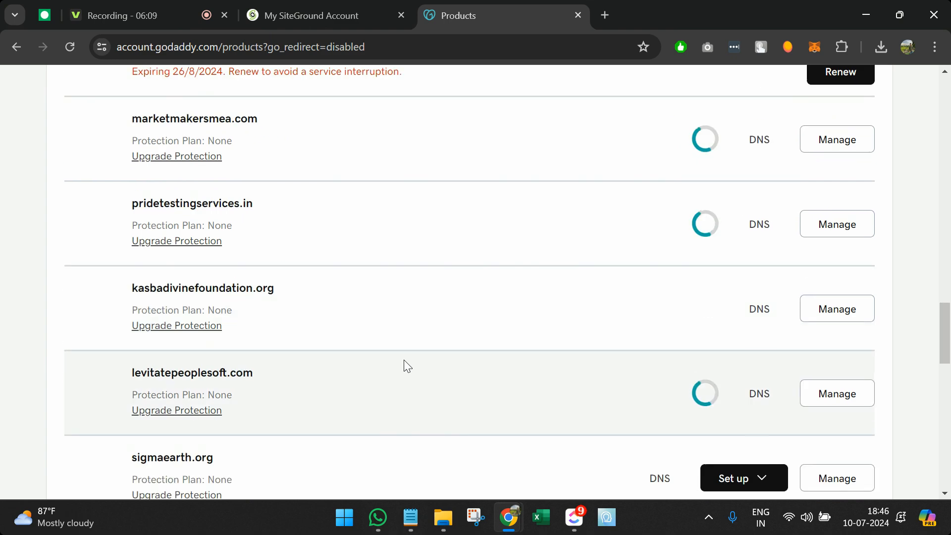
pyautogui.scroll(-3, 403, 359)
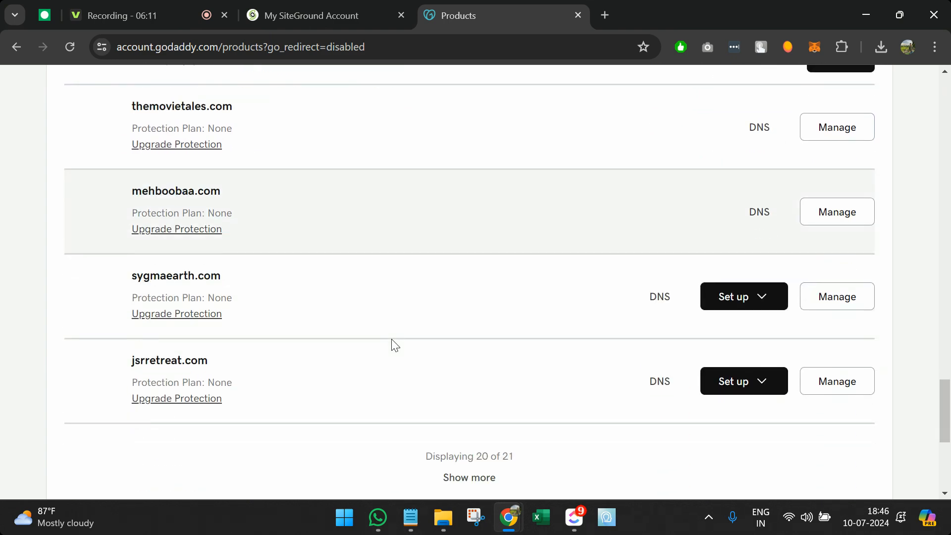
pyautogui.doubleClick(176, 272)
pyautogui.tripleClick(175, 272)
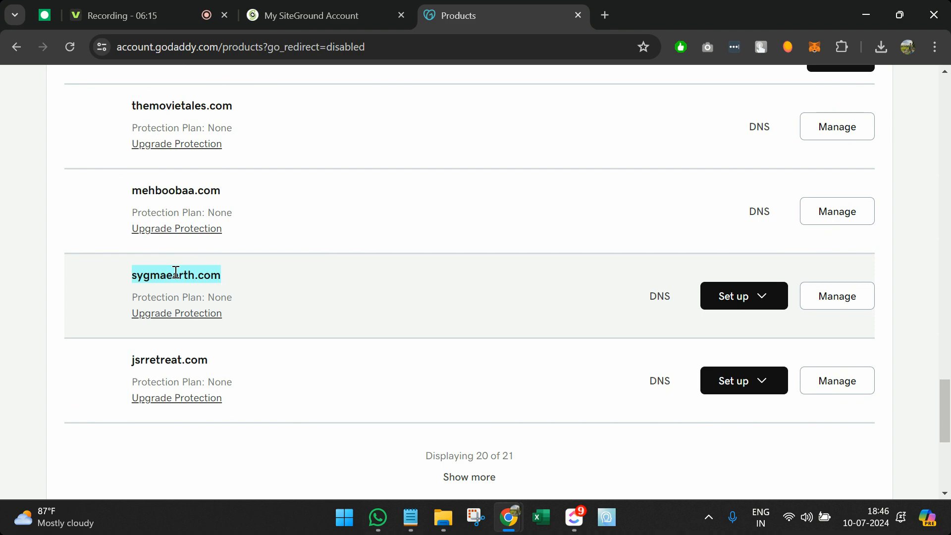
pyautogui.click(605, 15)
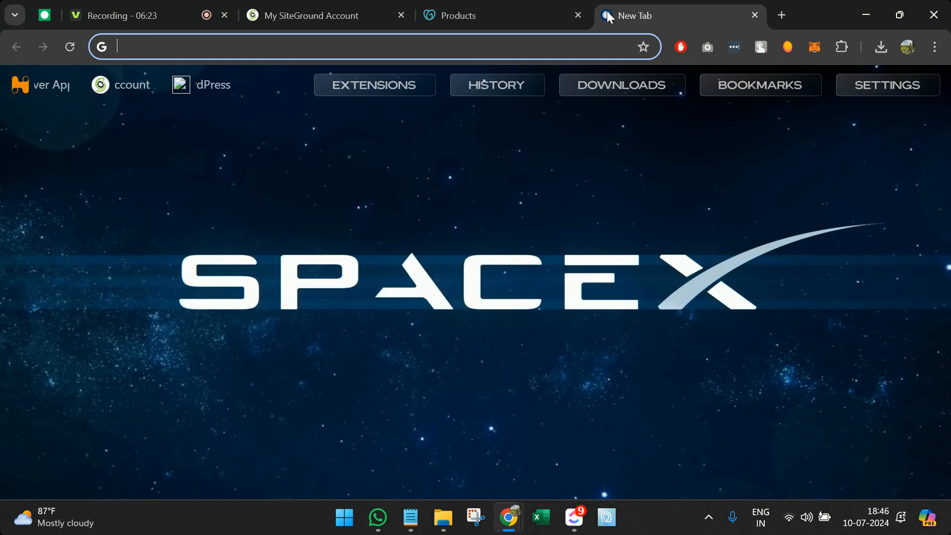
# Step: Go to siteground.com and open the WordPress WooCommerce Hosting page
pyautogui.write('siteground.com')
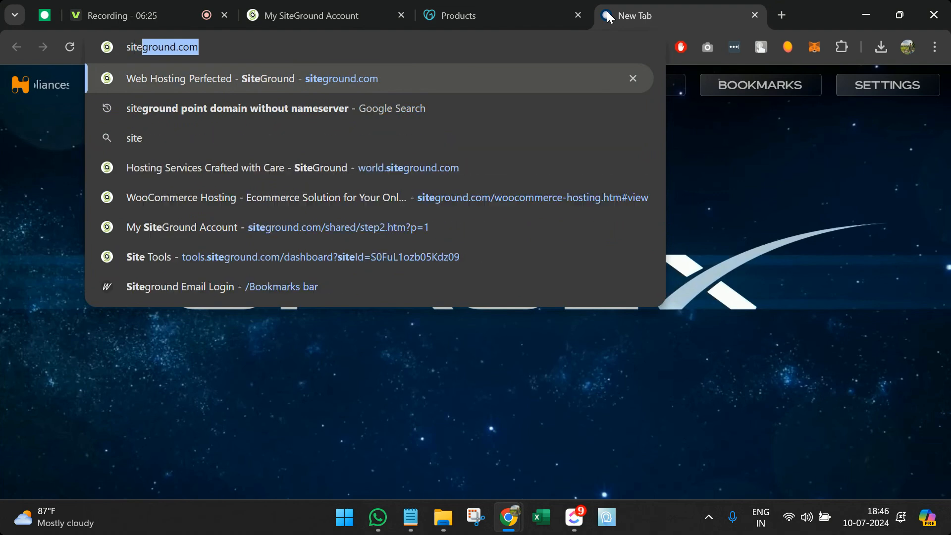
pyautogui.press('Return')
pyautogui.moveTo(286, 121)
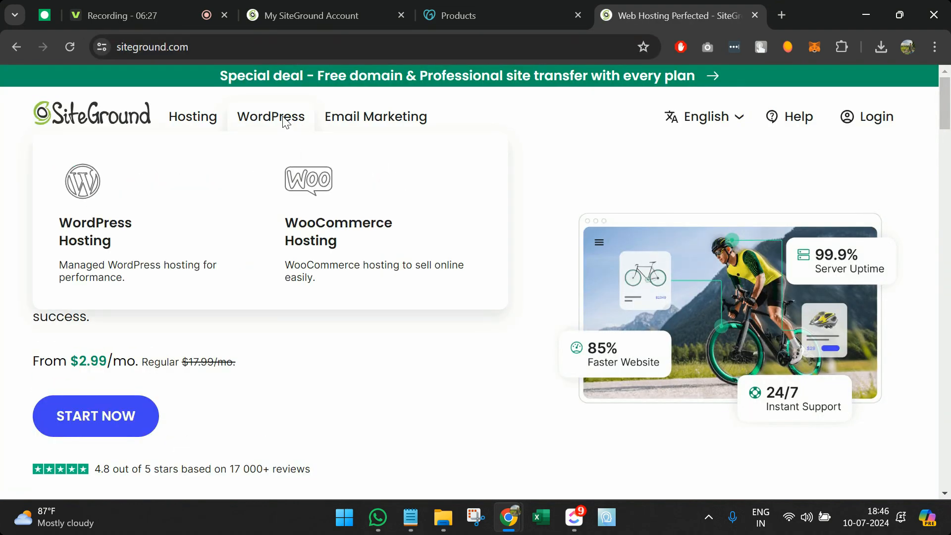
pyautogui.click(335, 234)
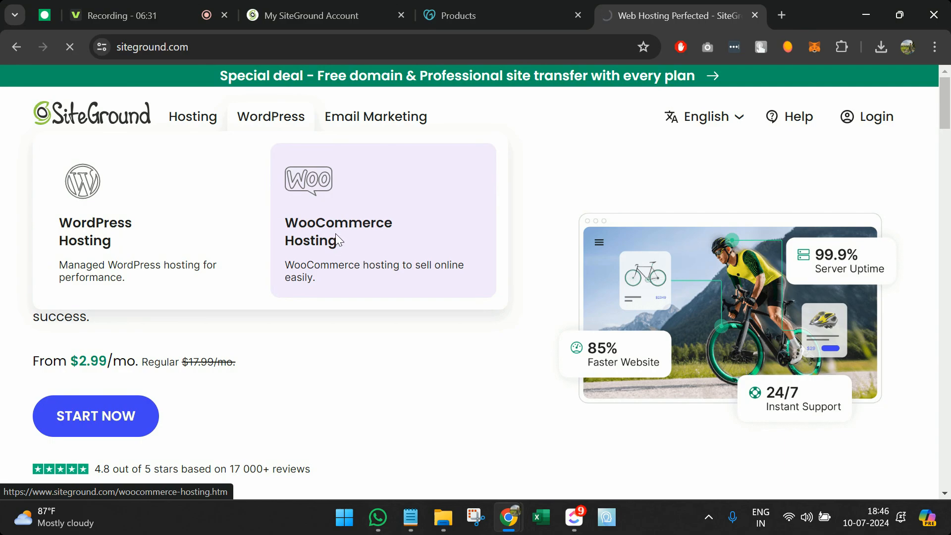
pyautogui.scroll(-5, 336, 240)
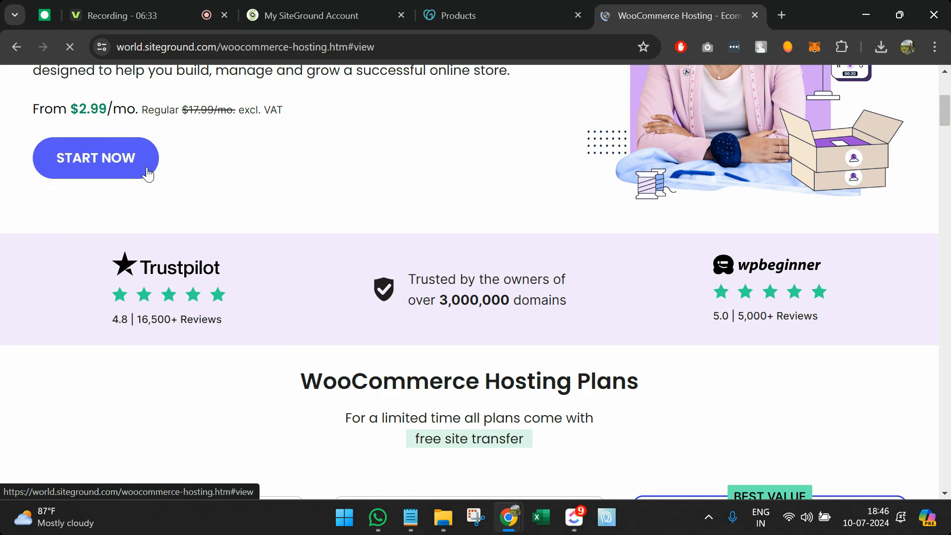
pyautogui.scroll(-6, 314, 232)
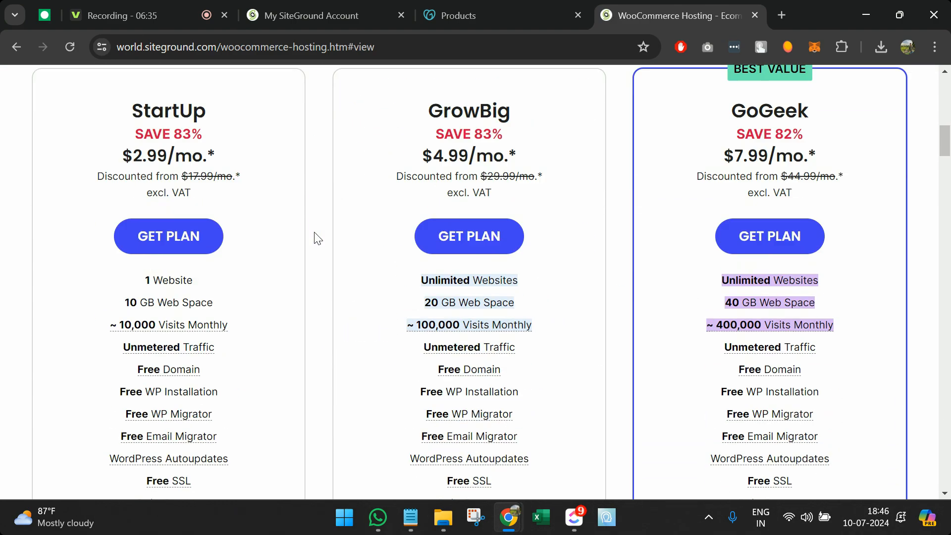
# Step: Review the StartUp plan order at $215.88 for 12 months, then close it for Notepad
pyautogui.click(206, 214)
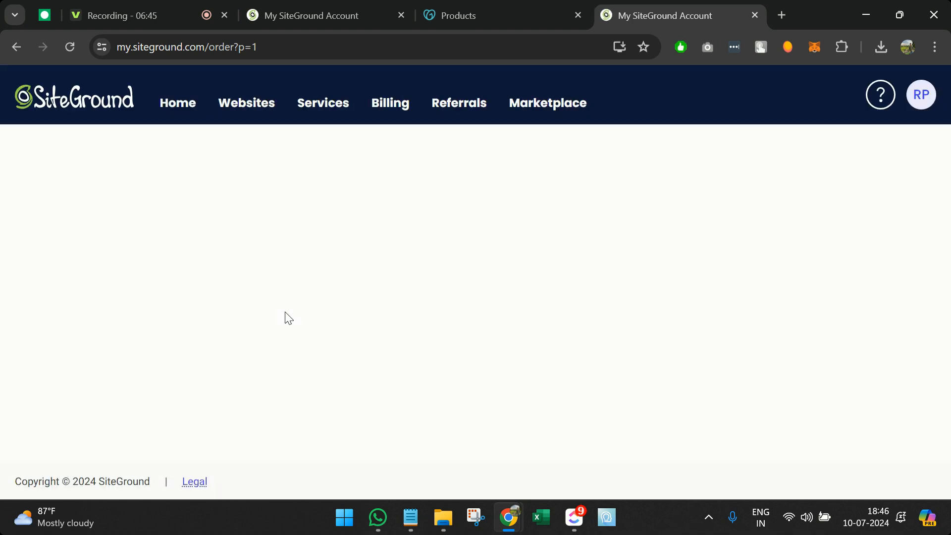
pyautogui.scroll(-8, 288, 318)
pyautogui.scroll(-8, 288, 317)
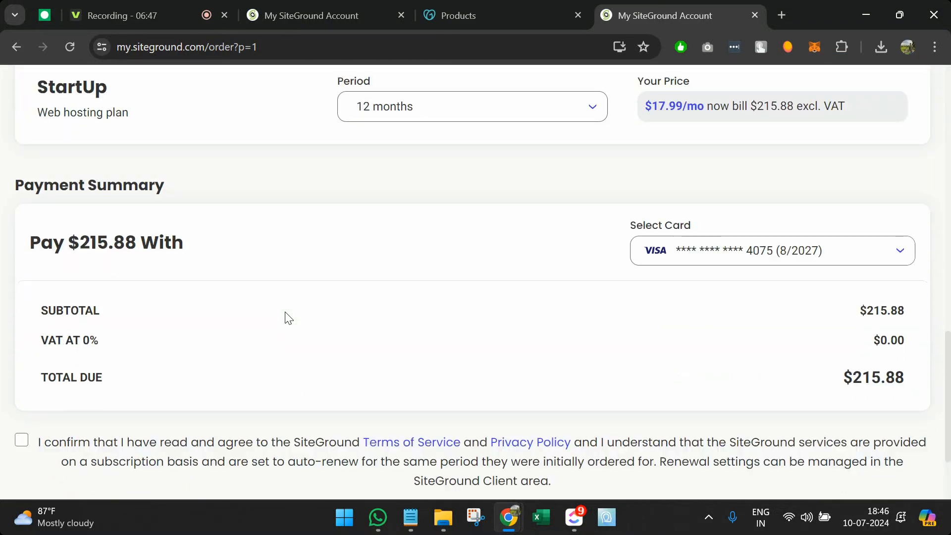
pyautogui.scroll(4, 450, 284)
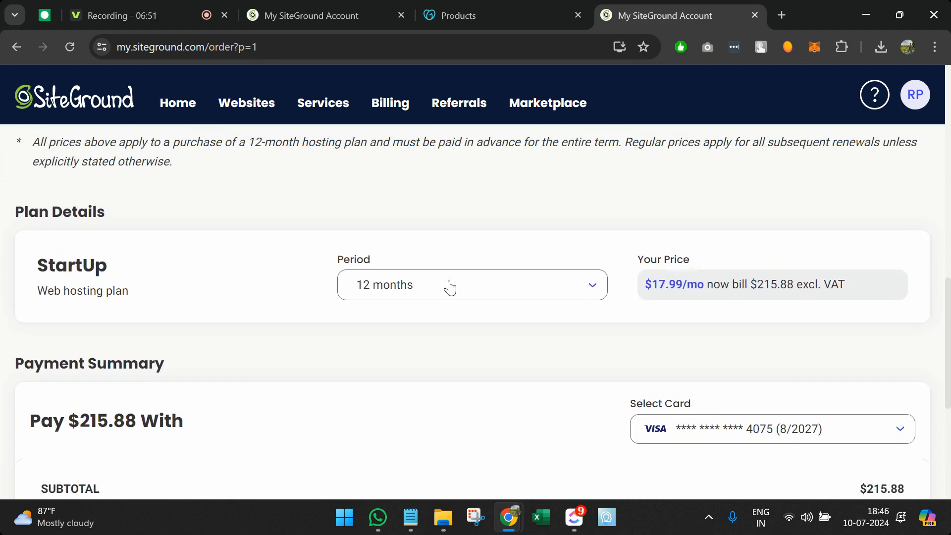
pyautogui.scroll(1, 450, 286)
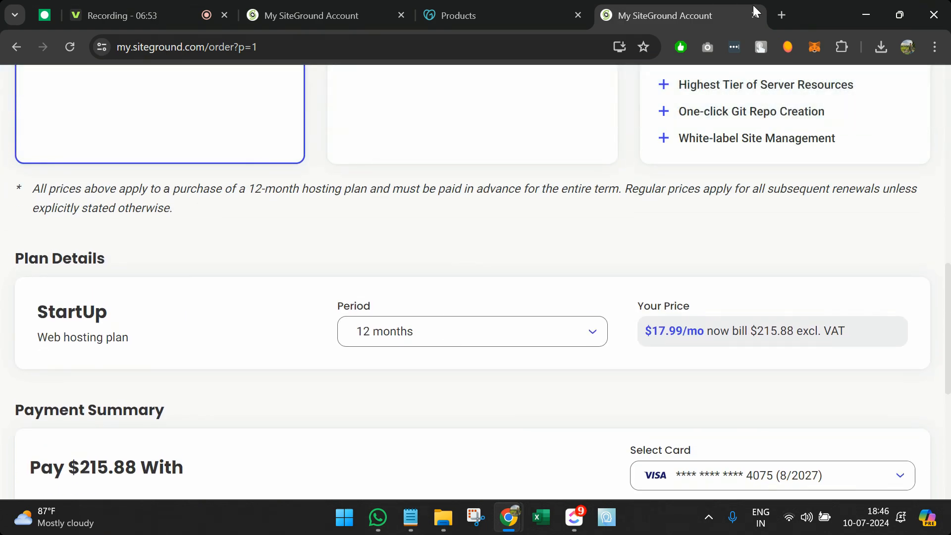
pyautogui.click(755, 16)
pyautogui.hotkey('alt', 'Tab')
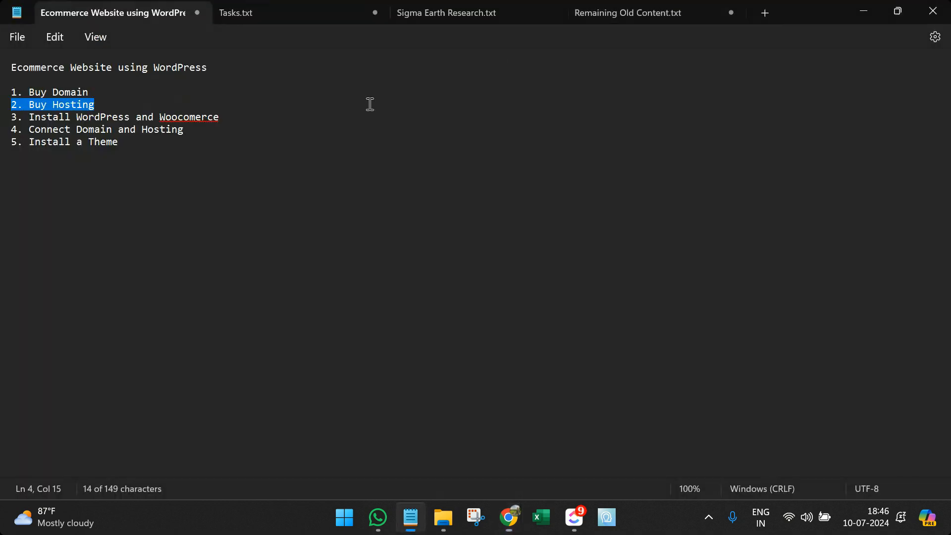
# Step: Mark the Install WordPress and WooCommerce checklist step, then return to SiteGround
pyautogui.moveTo(242, 123); pyautogui.dragTo(1, 118)
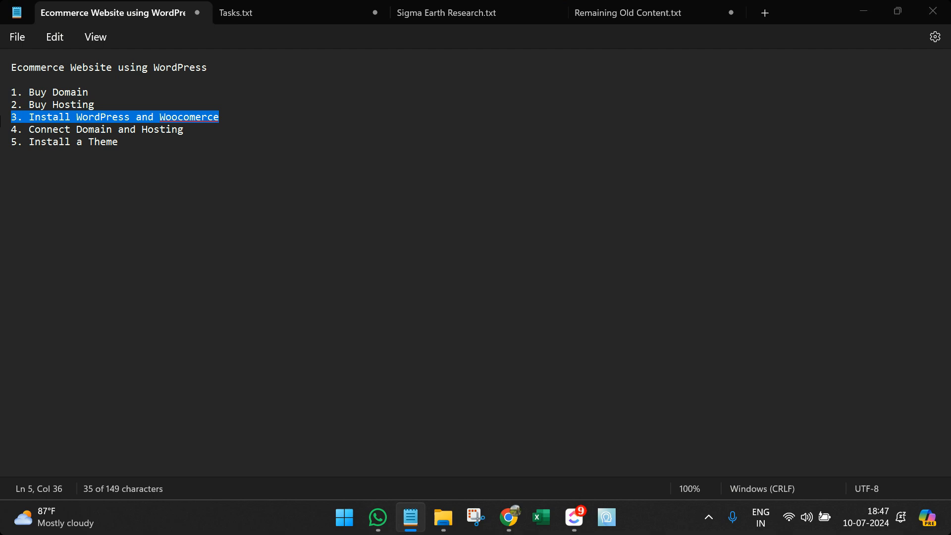
pyautogui.hotkey('alt', 'Tab')
pyautogui.click(289, 13)
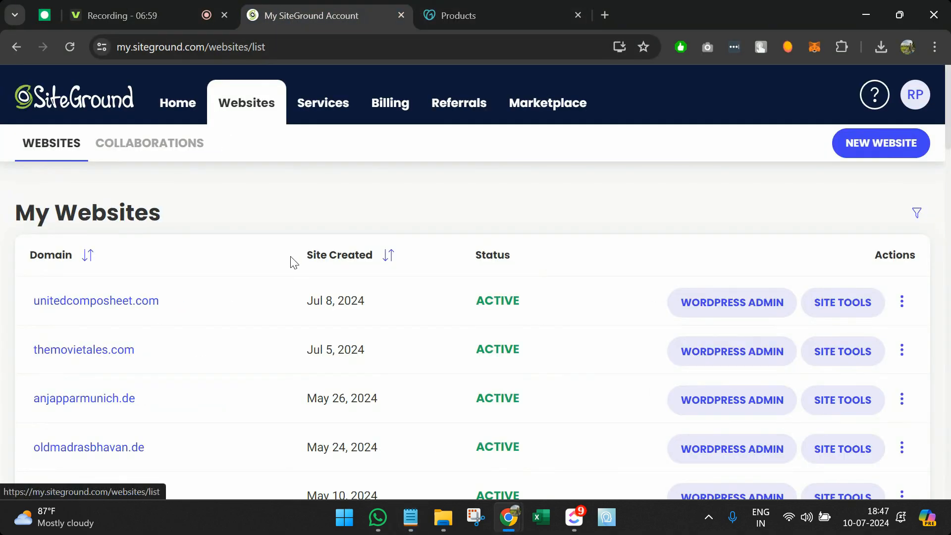
# Step: Start a new SiteGround website using the Existing Domain option
pyautogui.click(869, 147)
pyautogui.scroll(-3, 609, 319)
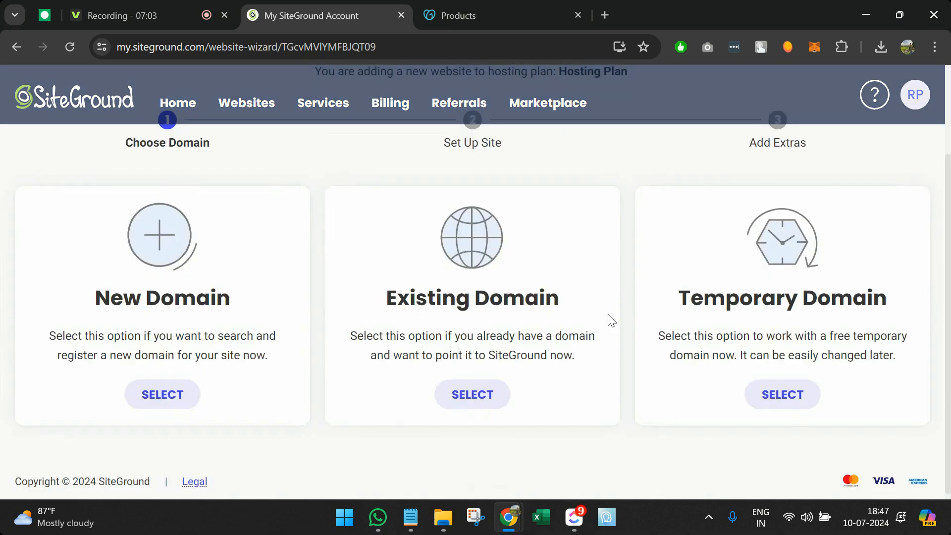
pyautogui.click(490, 396)
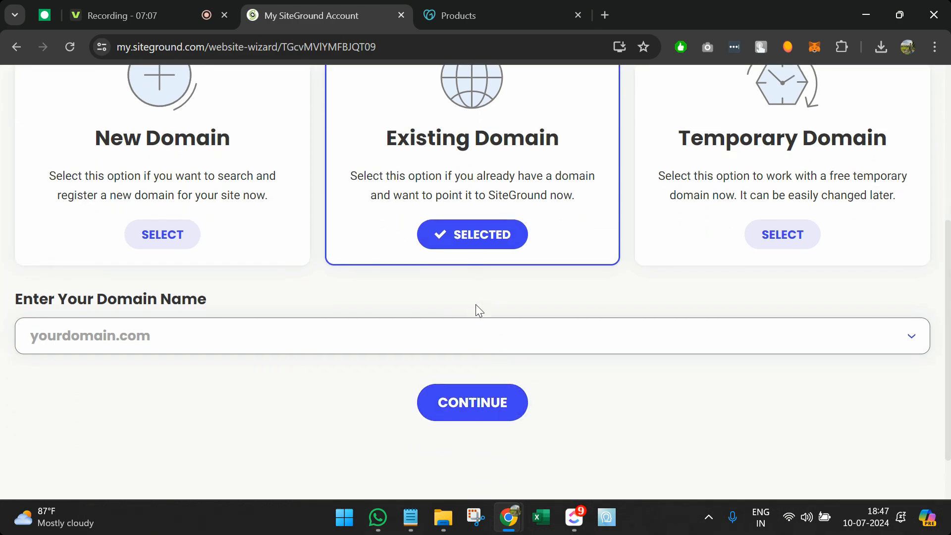
pyautogui.click(475, 336)
pyautogui.write('foodstore')
# Step: Enter sygmaearth.com, copied from GoDaddy, as the domain and continue
pyautogui.click(478, 10)
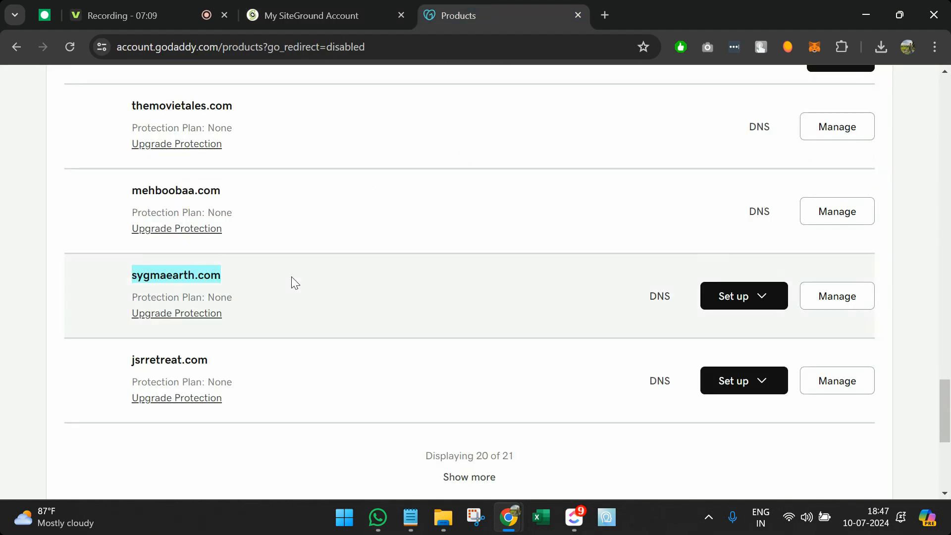
pyautogui.hotkey('ctrl', 'c')
pyautogui.click(319, 4)
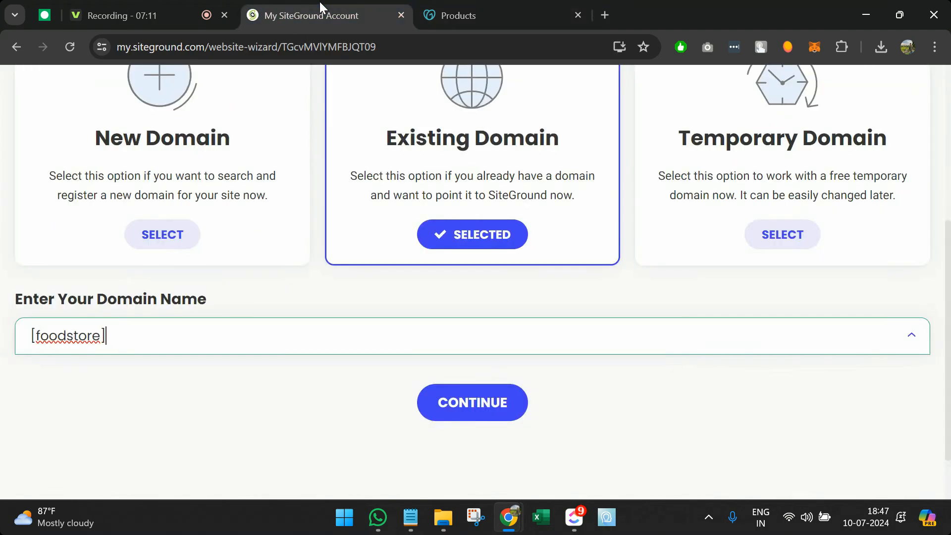
pyautogui.hotkey('ctrl', 'a')
pyautogui.hotkey('ctrl', 'v')
pyautogui.click(462, 401)
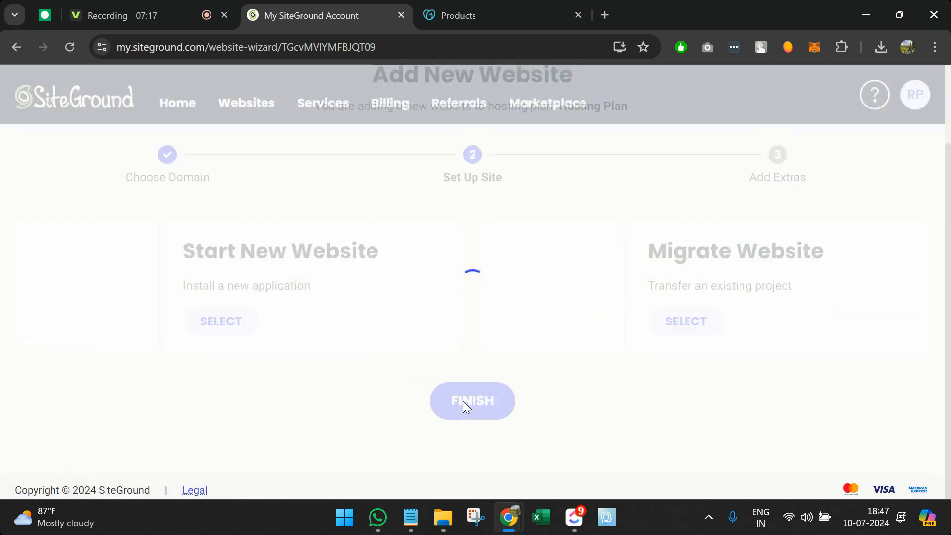
# Step: Choose to start a new website with WooCommerce as the application
pyautogui.scroll(-1, 462, 402)
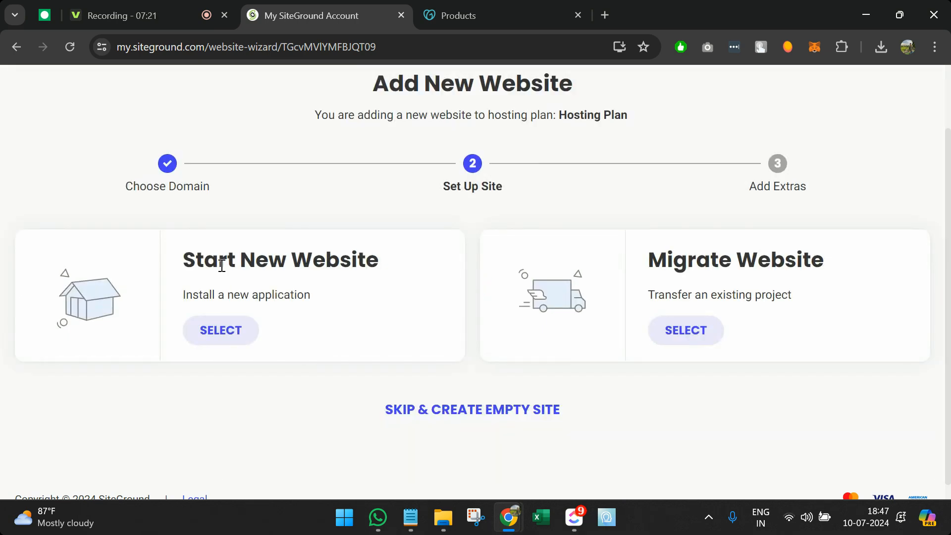
pyautogui.click(242, 328)
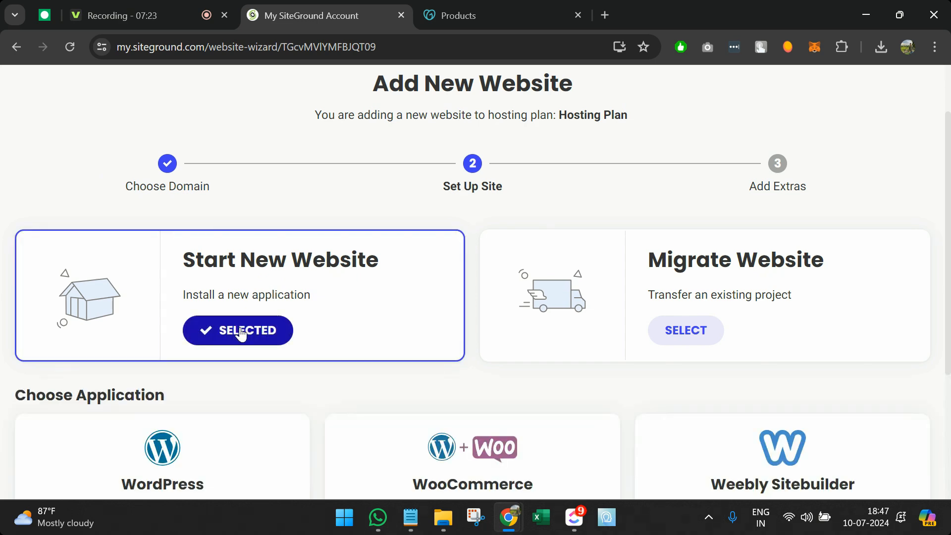
pyautogui.scroll(-3, 327, 370)
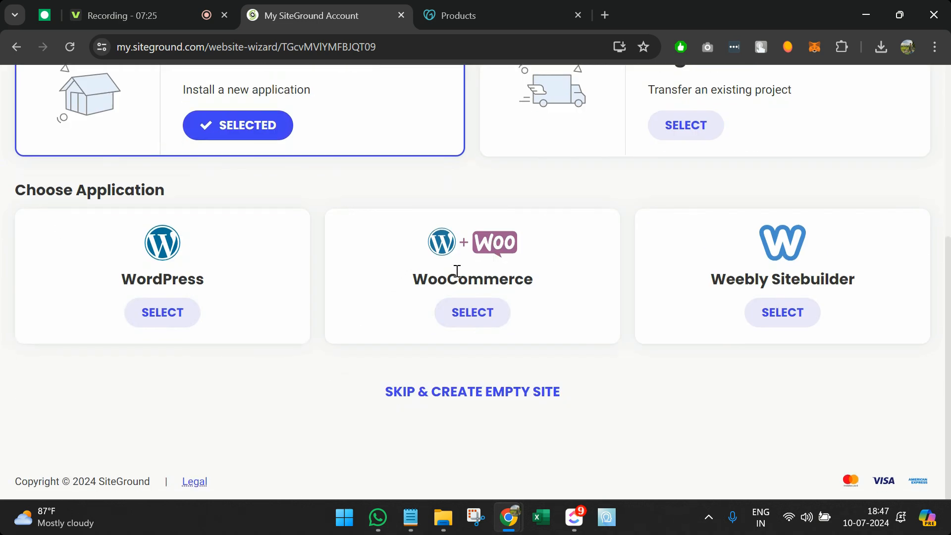
pyautogui.click(474, 313)
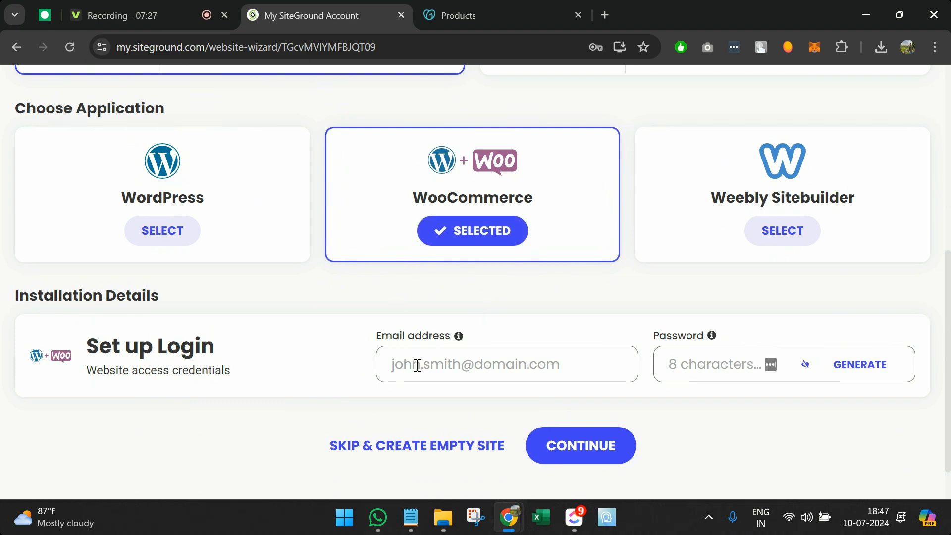
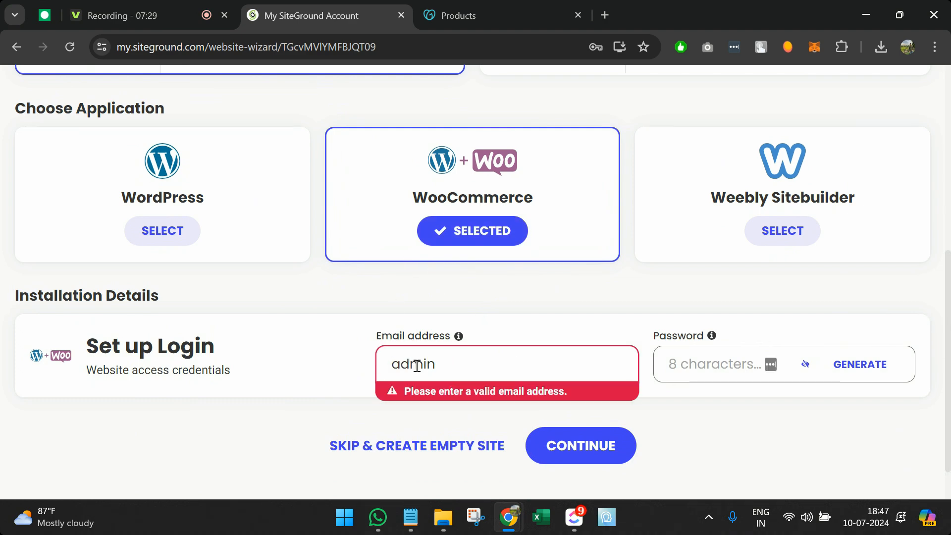
# Step: Enter the admin e-mail address and password, verify the password, and continue
pyautogui.press('Tab')
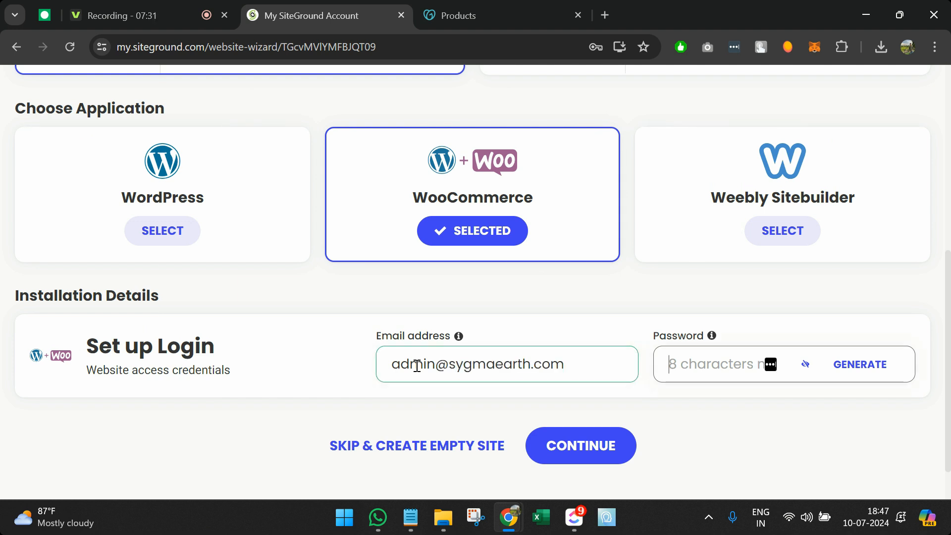
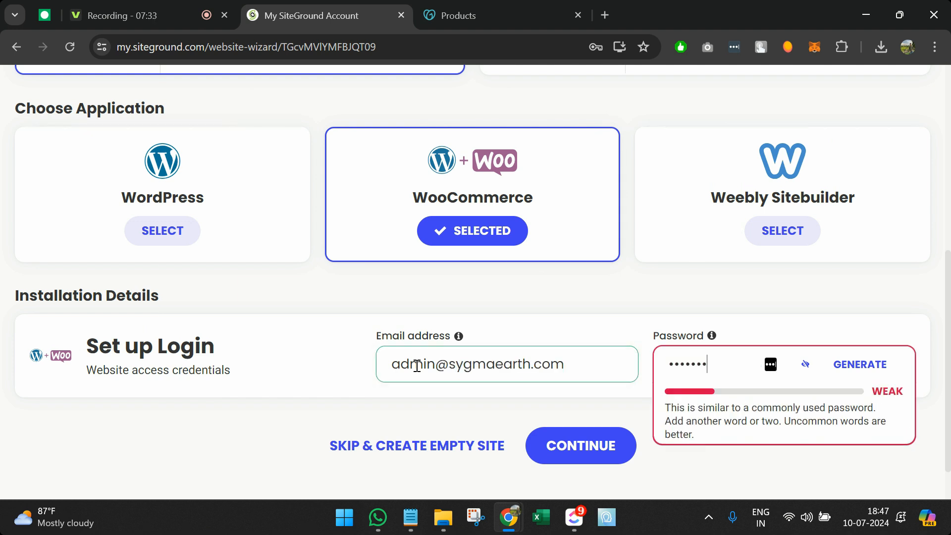
pyautogui.click(803, 365)
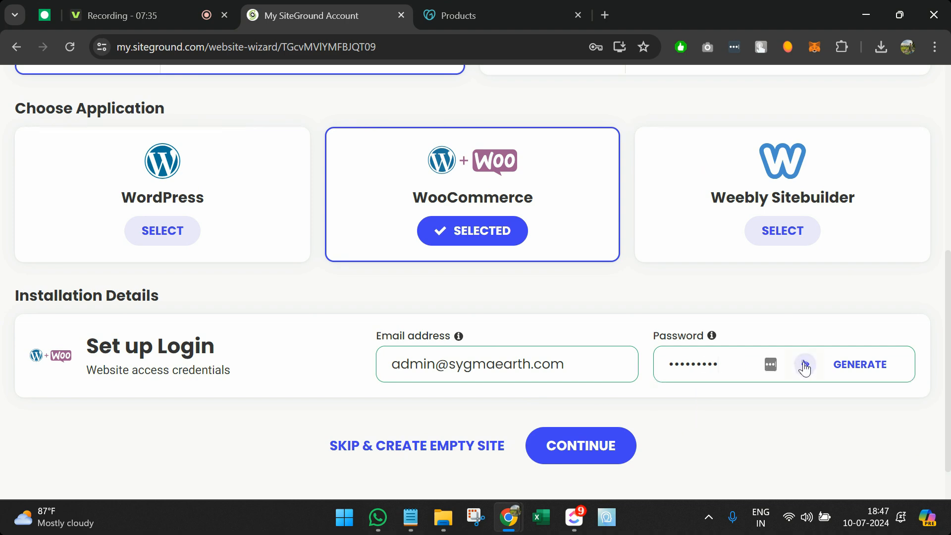
pyautogui.click(590, 449)
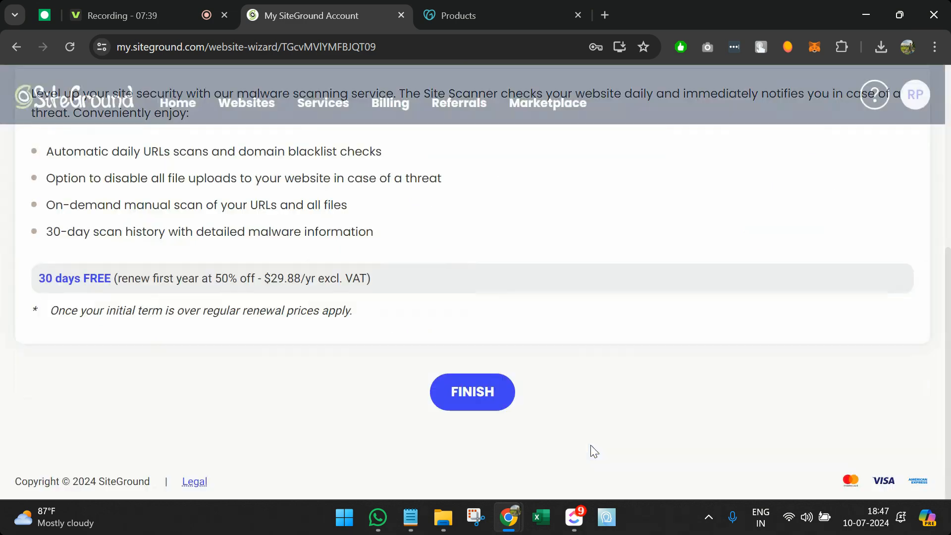
# Step: Finish the SiteGround wizard to start building sygmaearth.com, then bring up GoDaddy and the task notes
pyautogui.click(493, 392)
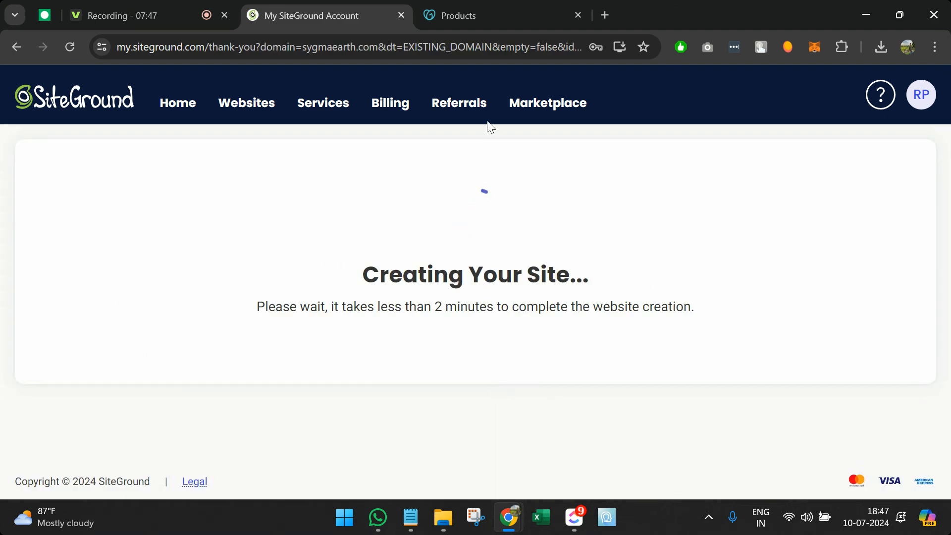
pyautogui.click(531, 3)
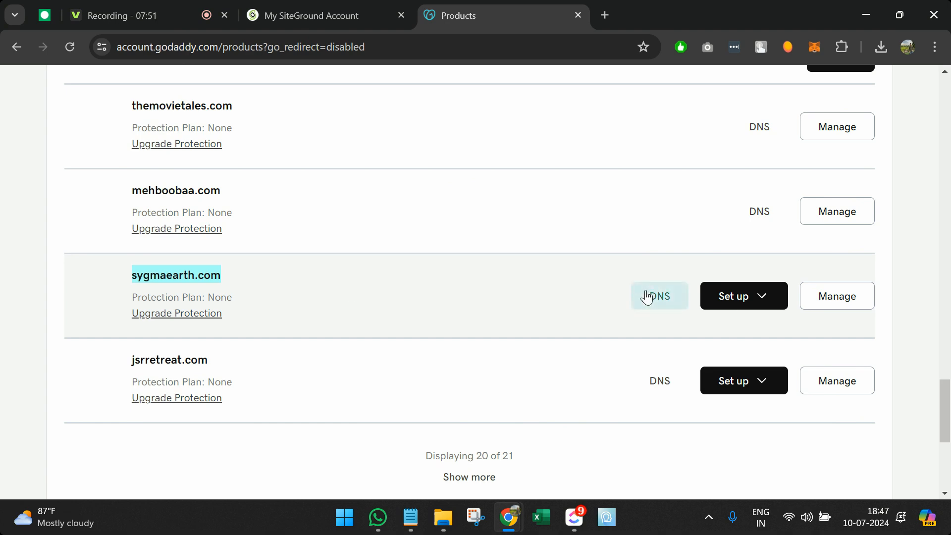
pyautogui.click(411, 517)
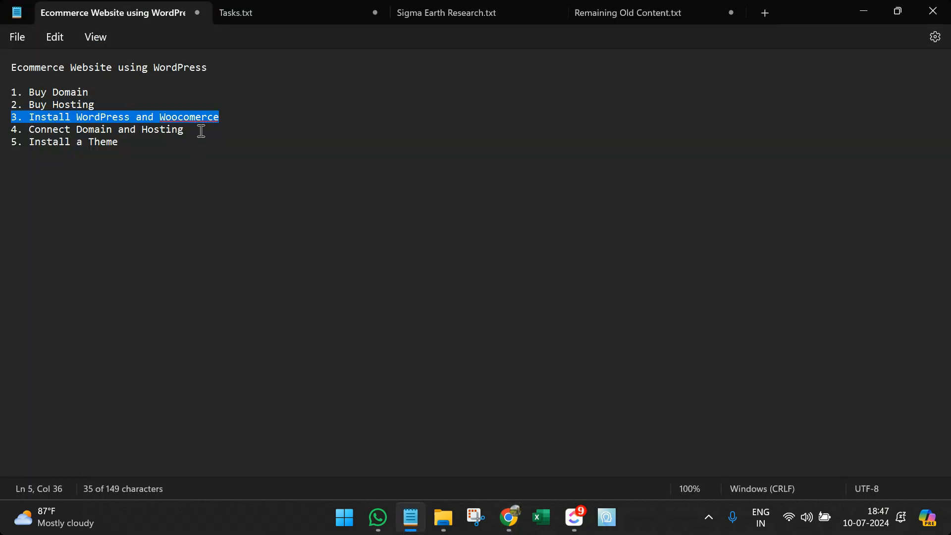
# Step: Mark the Connect Domain and Hosting note, then open GoDaddy DNS management for sygmaearth.com
pyautogui.moveTo(201, 129); pyautogui.dragTo(6, 135)
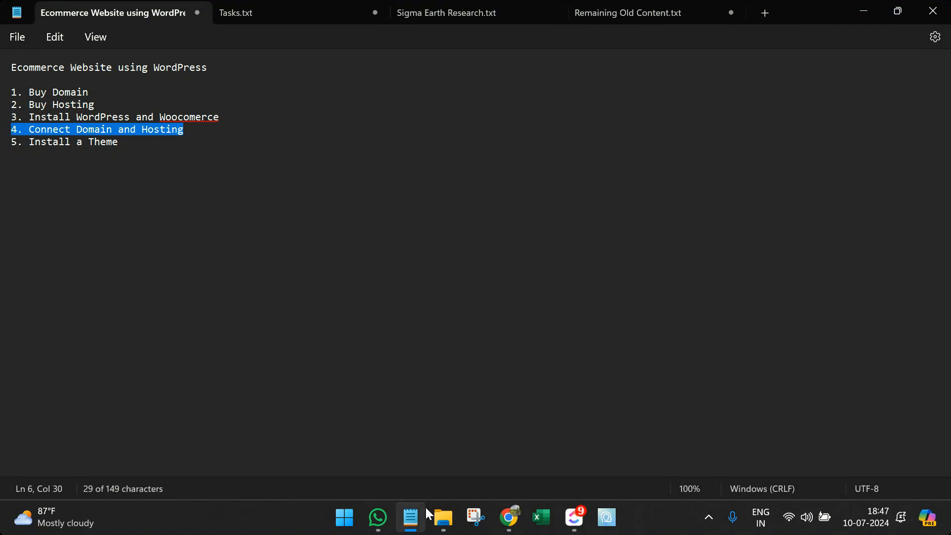
pyautogui.click(416, 525)
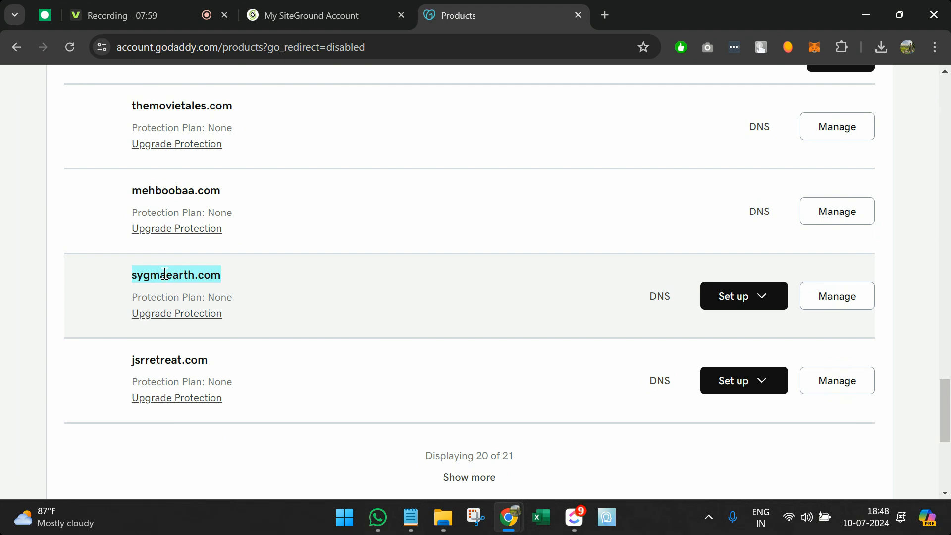
pyautogui.click(659, 297)
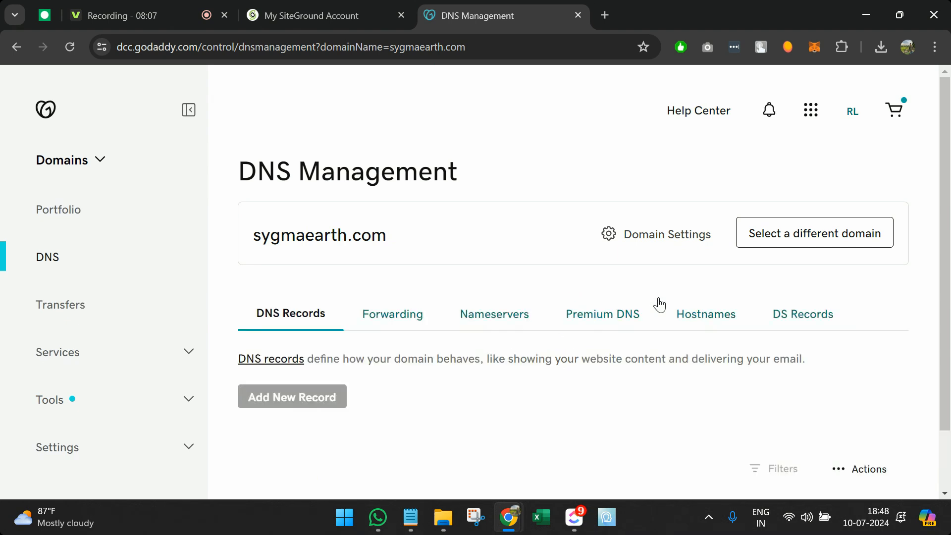
# Step: Open the Nameservers tab and its change form, keeping custom nameservers selected
pyautogui.click(525, 325)
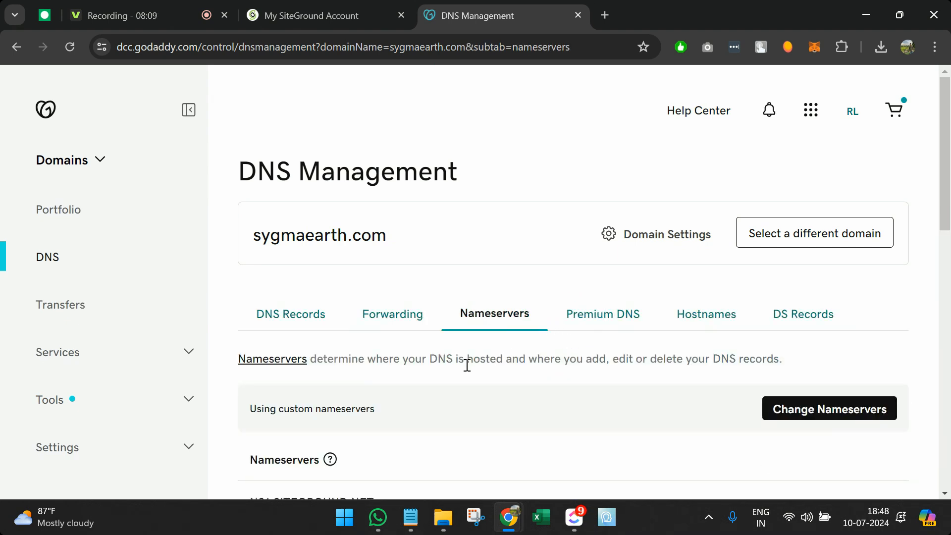
pyautogui.scroll(-3, 464, 365)
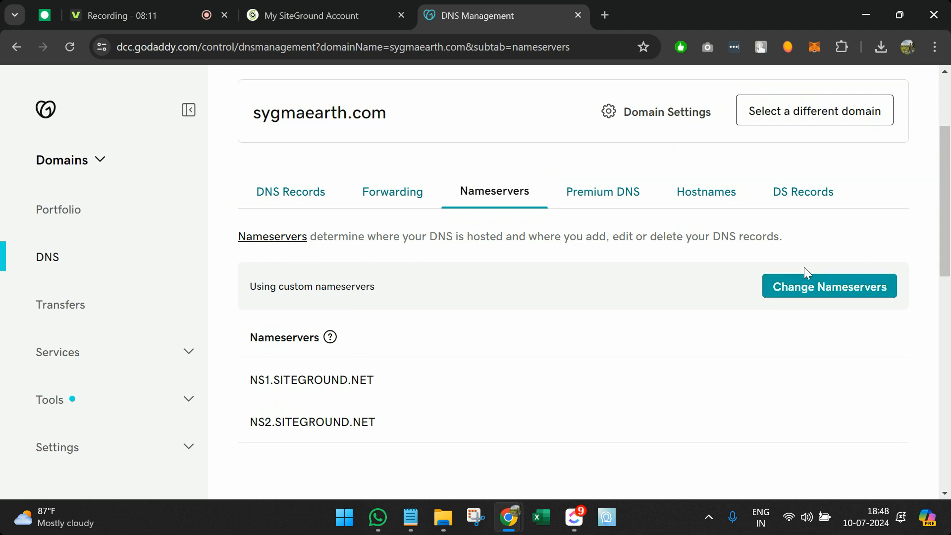
pyautogui.click(804, 267)
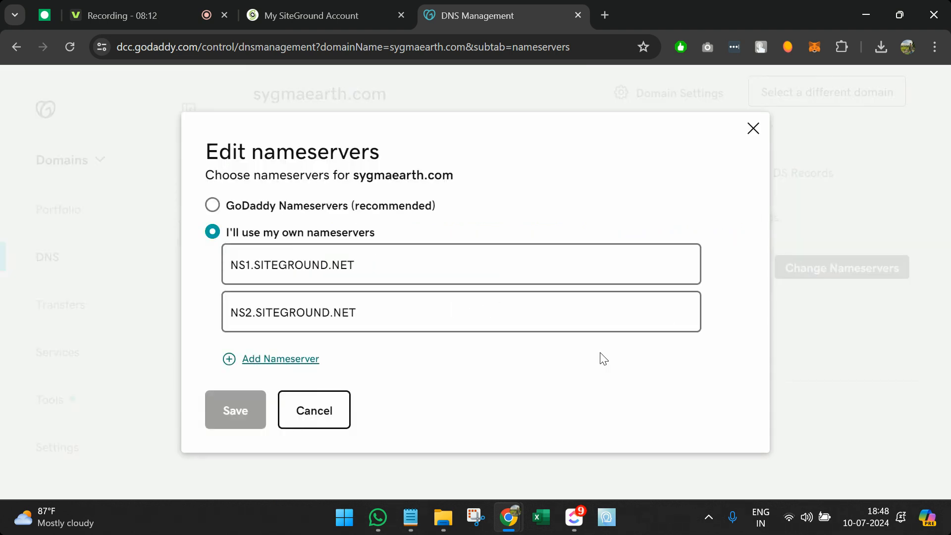
pyautogui.click(296, 205)
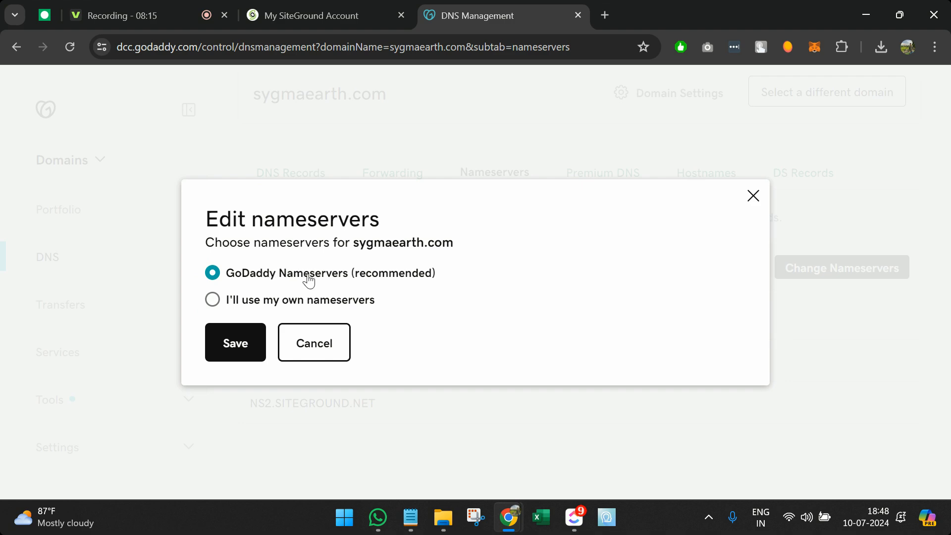
pyautogui.click(305, 303)
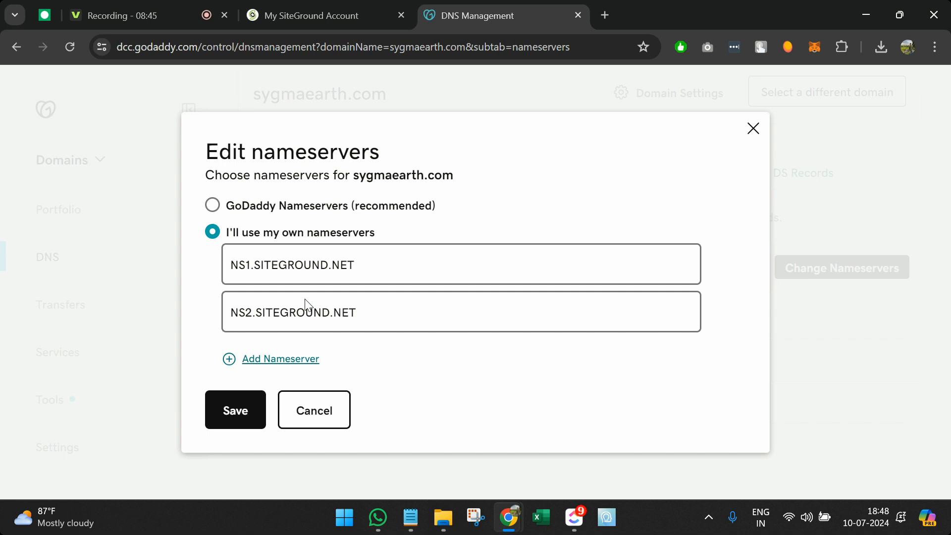
# Step: Review the custom NS1.SITEGROUND.NET and NS2.SITEGROUND.NET values, then cancel without changes
pyautogui.click(318, 7)
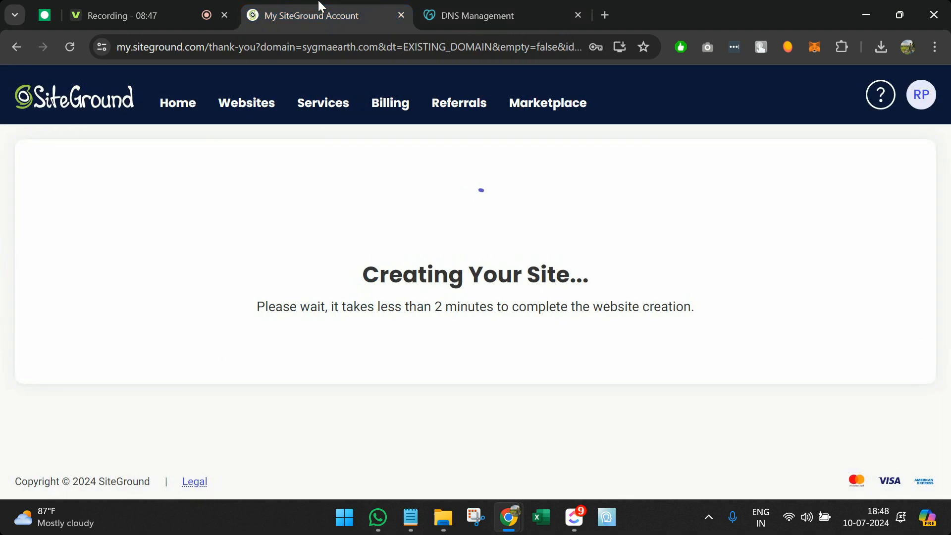
pyautogui.click(446, 7)
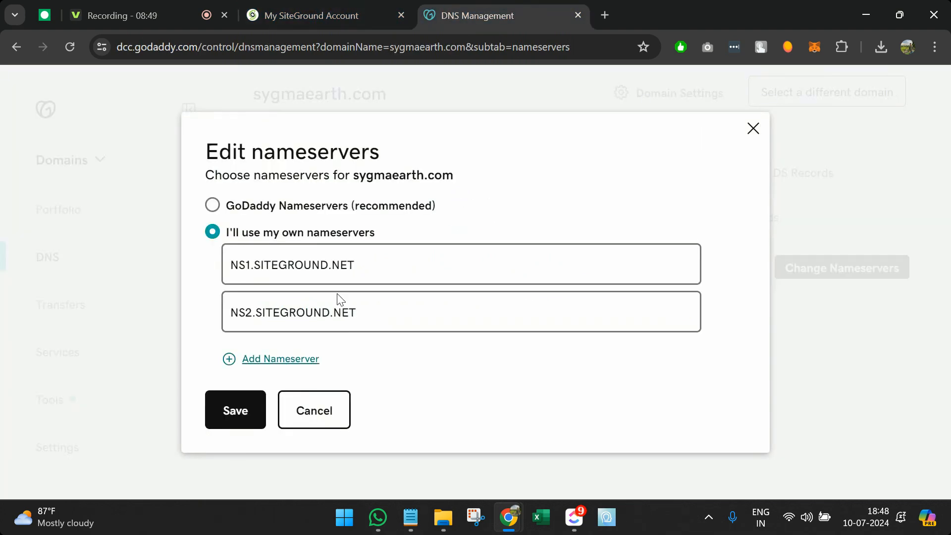
pyautogui.moveTo(343, 266); pyautogui.dragTo(214, 257)
pyautogui.moveTo(404, 298); pyautogui.dragTo(221, 289)
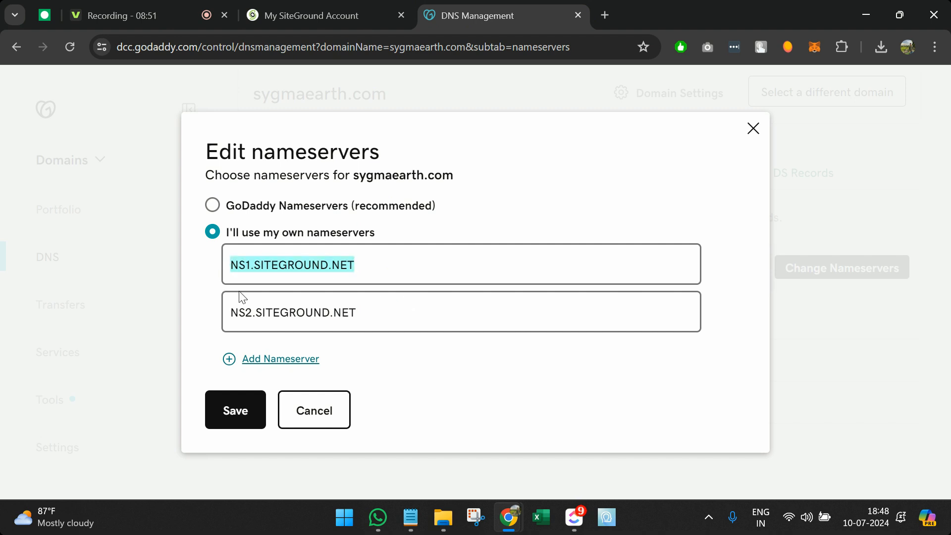
pyautogui.doubleClick(316, 318)
pyautogui.tripleClick(316, 318)
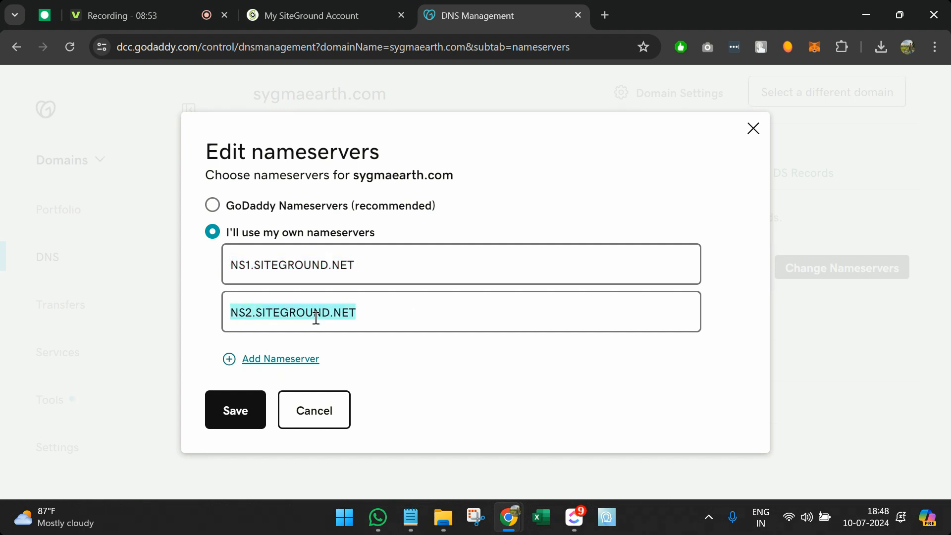
pyautogui.click(313, 402)
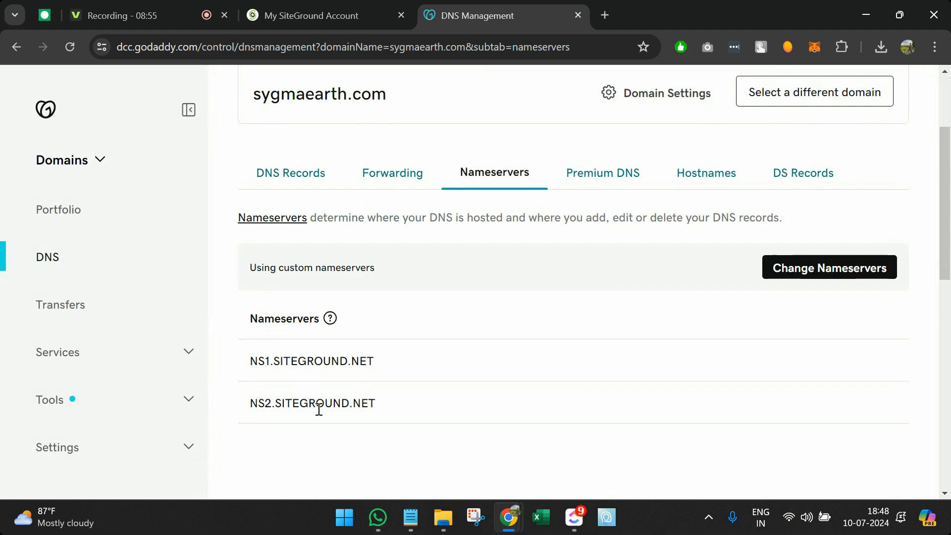
# Step: Close the GoDaddy DNS tab and open Site Tools for the finished sygmaearth.com site
pyautogui.click(578, 15)
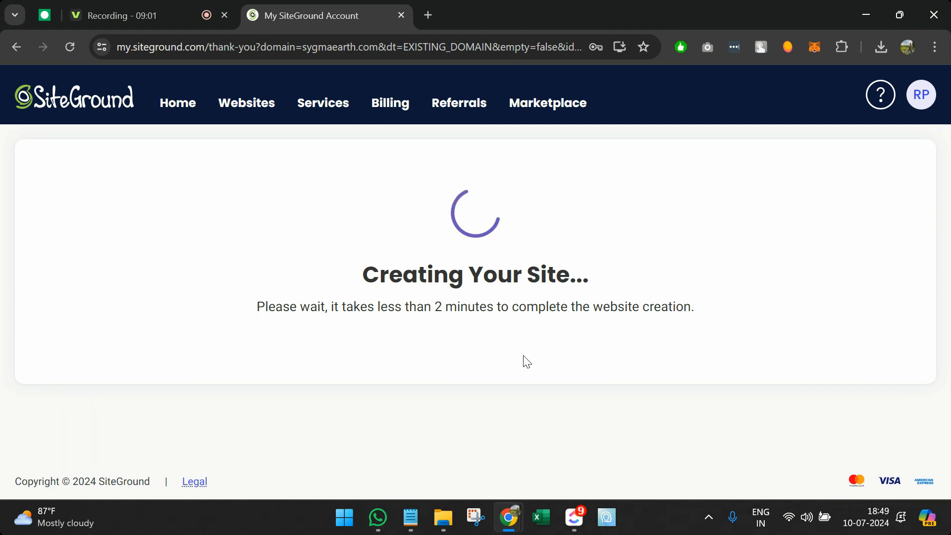
pyautogui.scroll(-5, 525, 359)
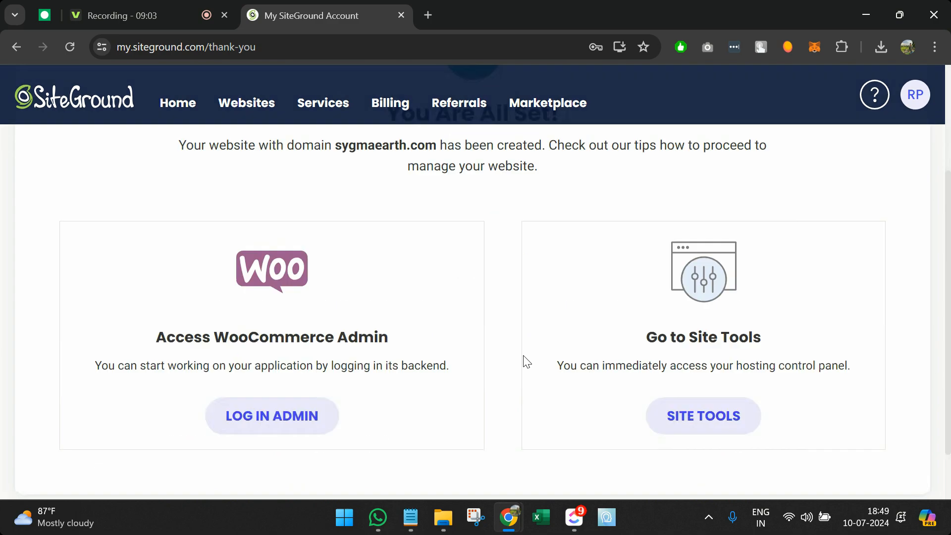
pyautogui.scroll(2, 530, 337)
pyautogui.scroll(-1, 533, 326)
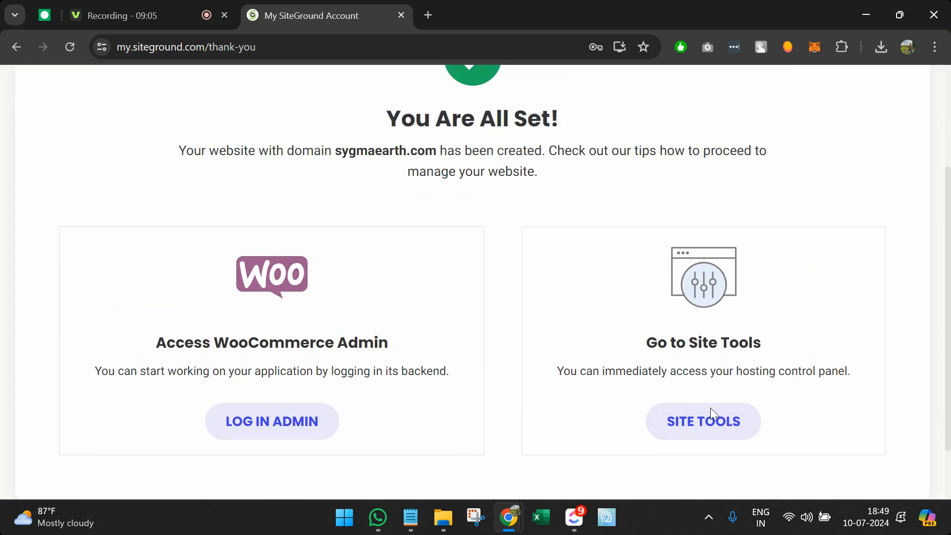
pyautogui.click(718, 423)
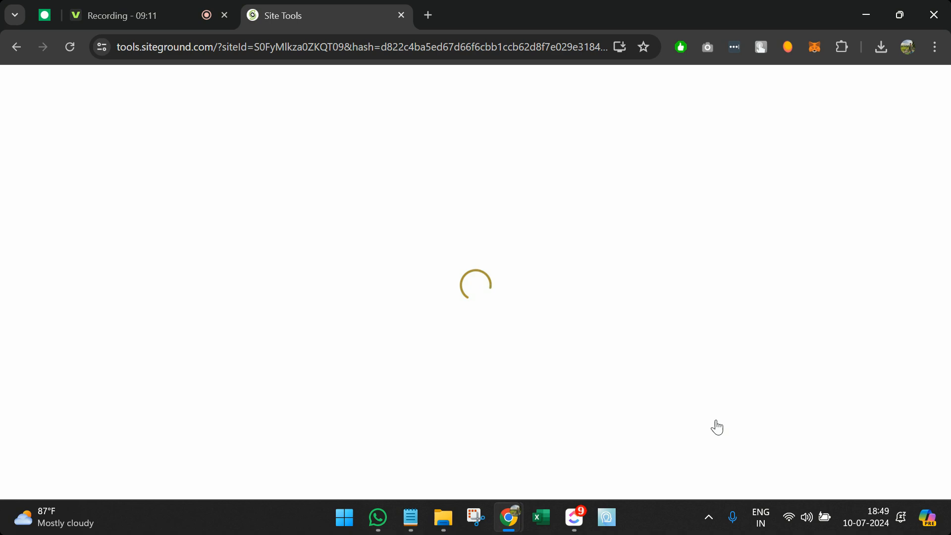
# Step: Check site IP 35.213.176.216 and nameservers ns1/ns2.siteground.net, then expand Security
pyautogui.scroll(-3, 716, 427)
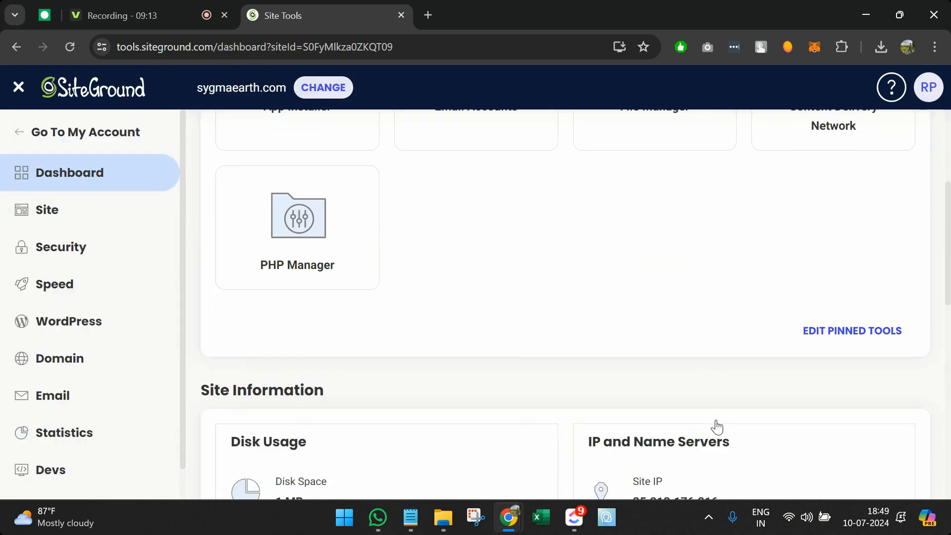
pyautogui.scroll(-4, 634, 317)
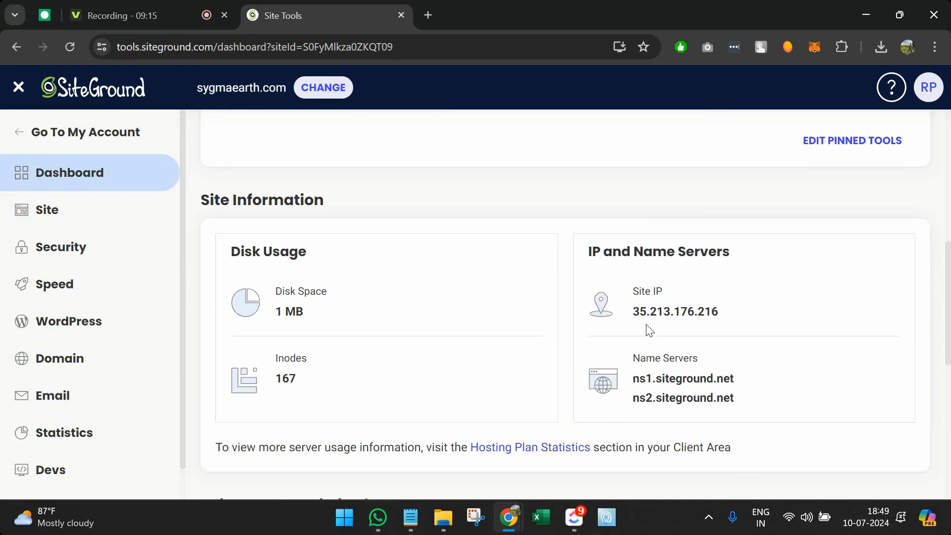
pyautogui.tripleClick(666, 364)
pyautogui.tripleClick(669, 376)
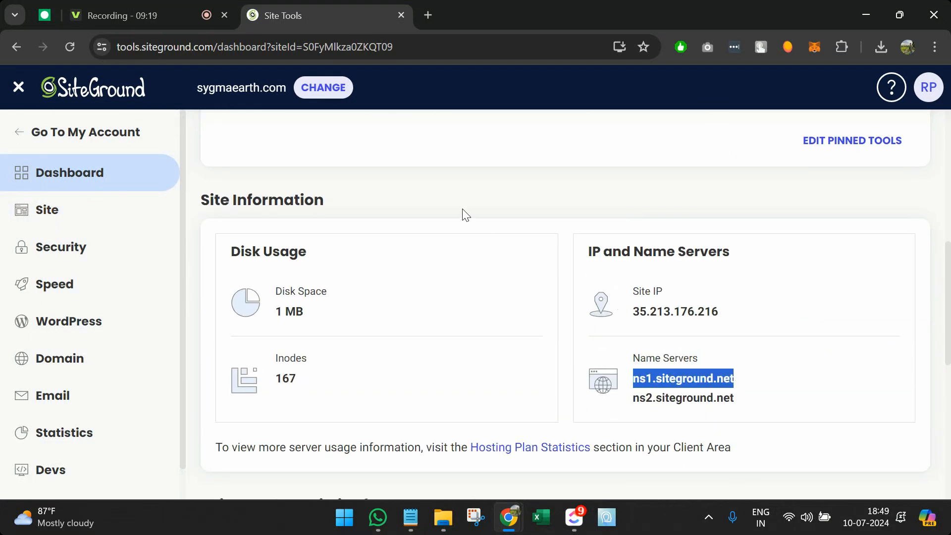
pyautogui.scroll(1, 463, 212)
pyautogui.click(138, 261)
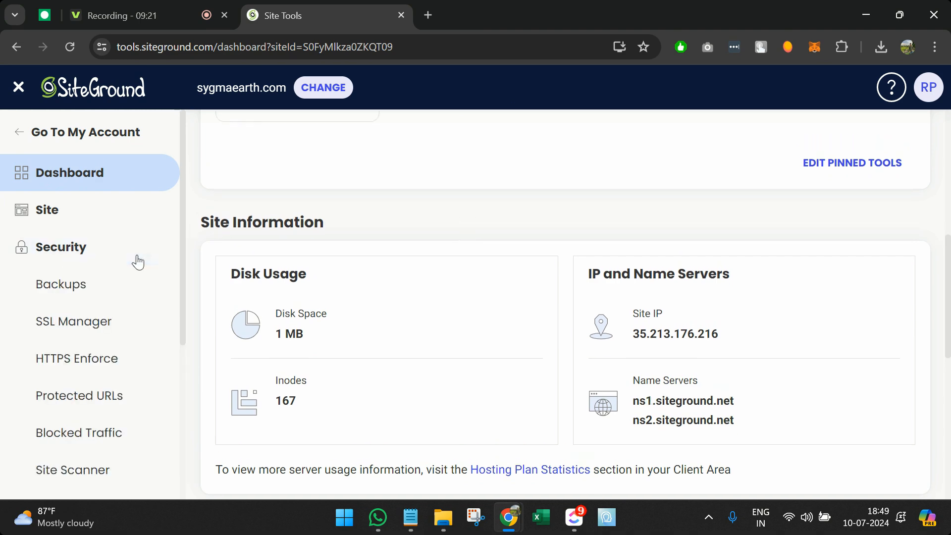
# Step: In SSL Manager, request a Let's Encrypt certificate for sygmaearth.com
pyautogui.click(76, 339)
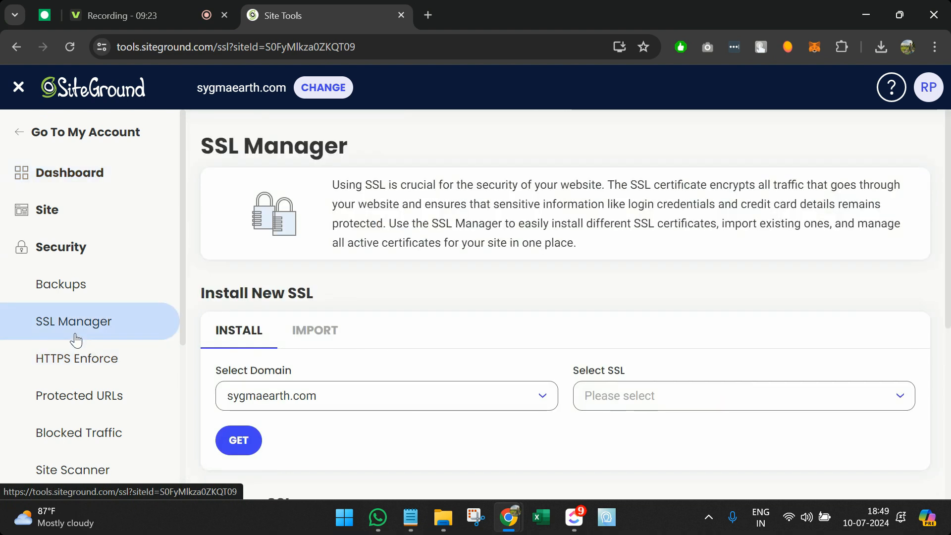
pyautogui.click(649, 395)
pyautogui.click(654, 422)
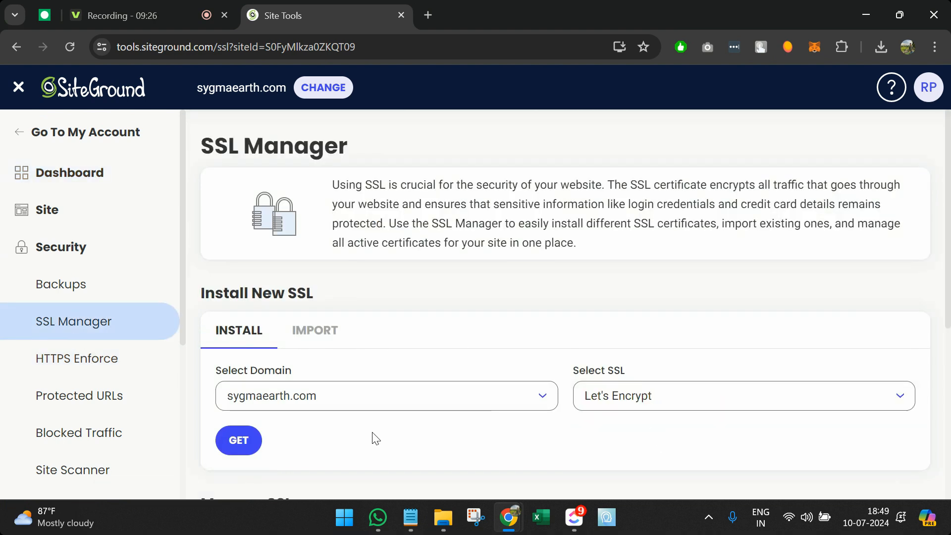
pyautogui.click(239, 439)
pyautogui.scroll(-2, 360, 444)
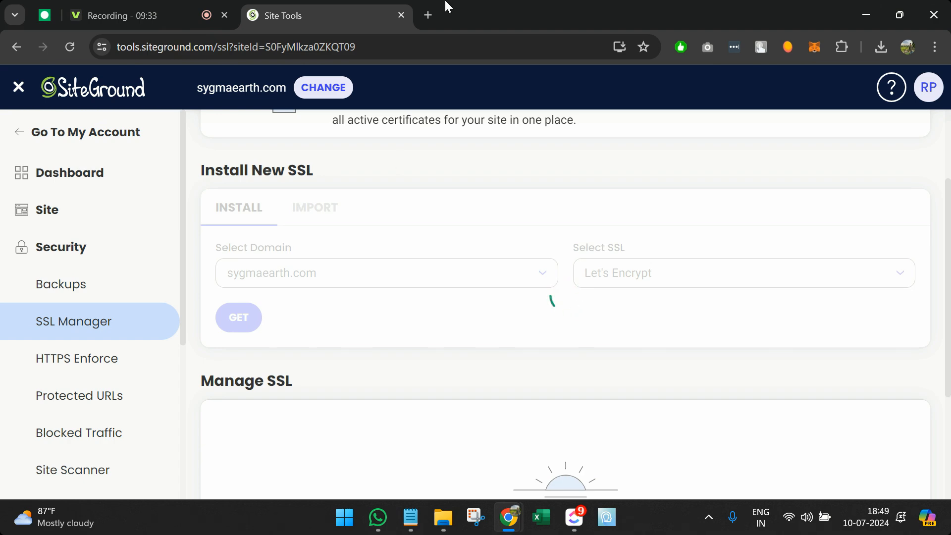
# Step: Load sygmaearth.com in a new tab past the certificate warning and confirm it uses https
pyautogui.click(427, 7)
pyautogui.write('sygm')
pyautogui.press('Return')
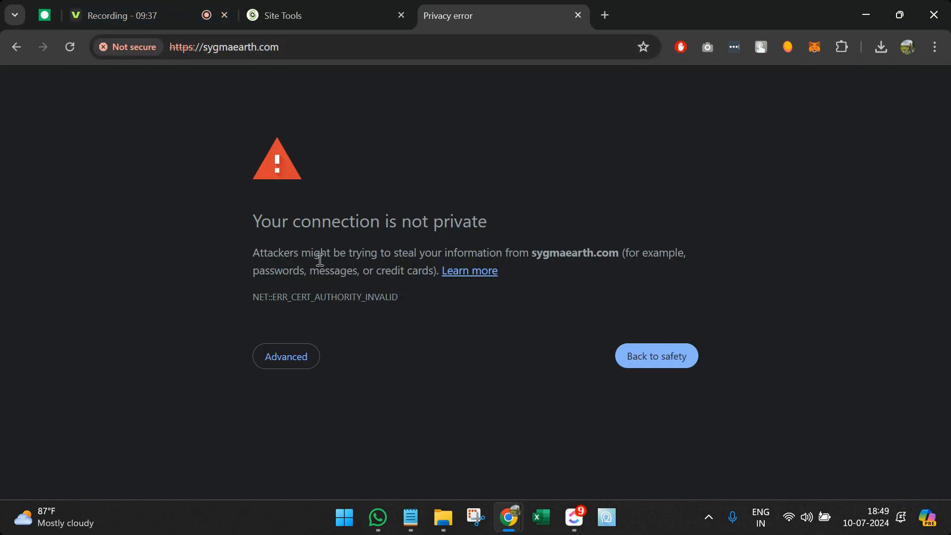
pyautogui.tripleClick(305, 298)
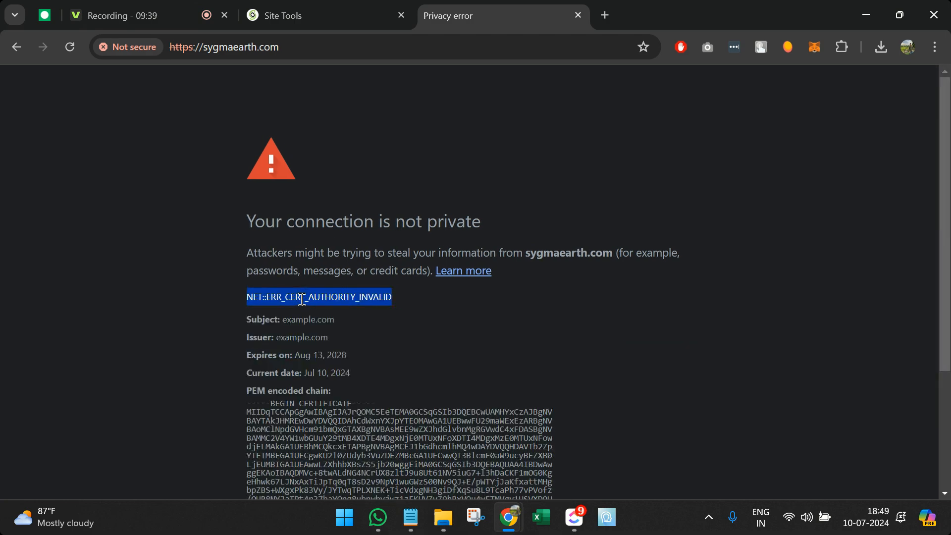
pyautogui.click(302, 298)
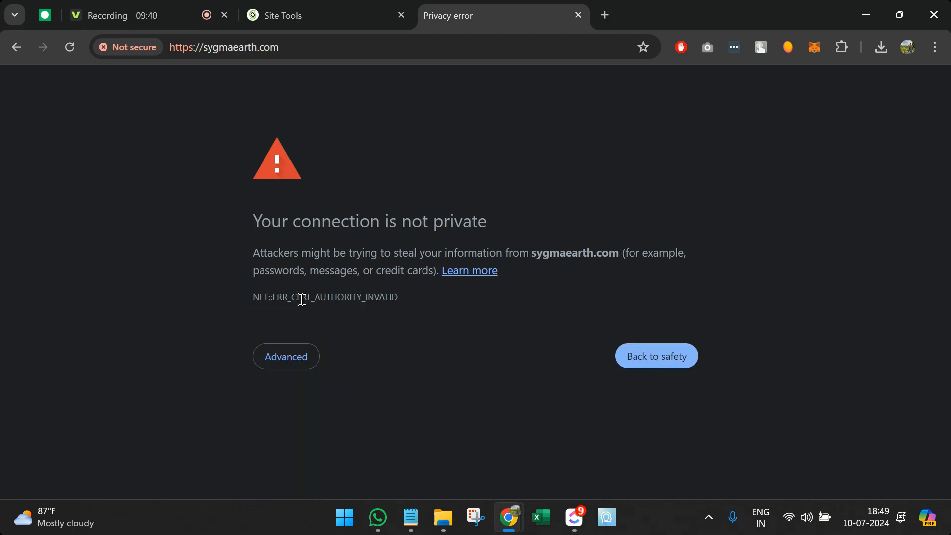
pyautogui.click(298, 357)
pyautogui.click(328, 471)
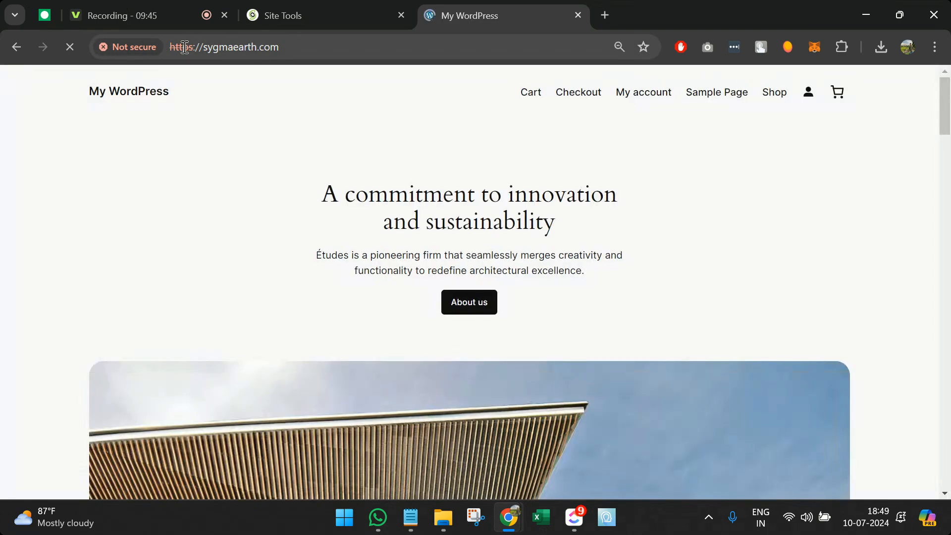
pyautogui.click(313, 26)
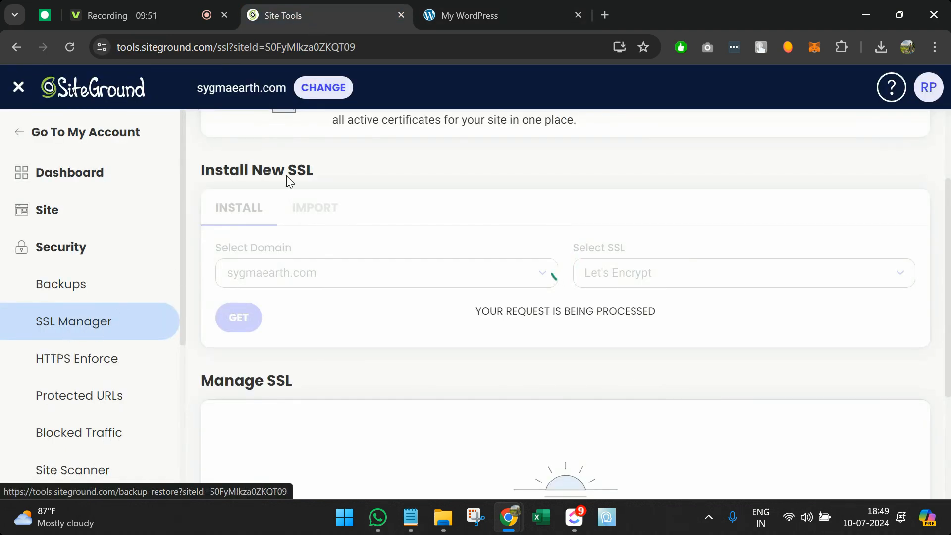
pyautogui.click(444, 4)
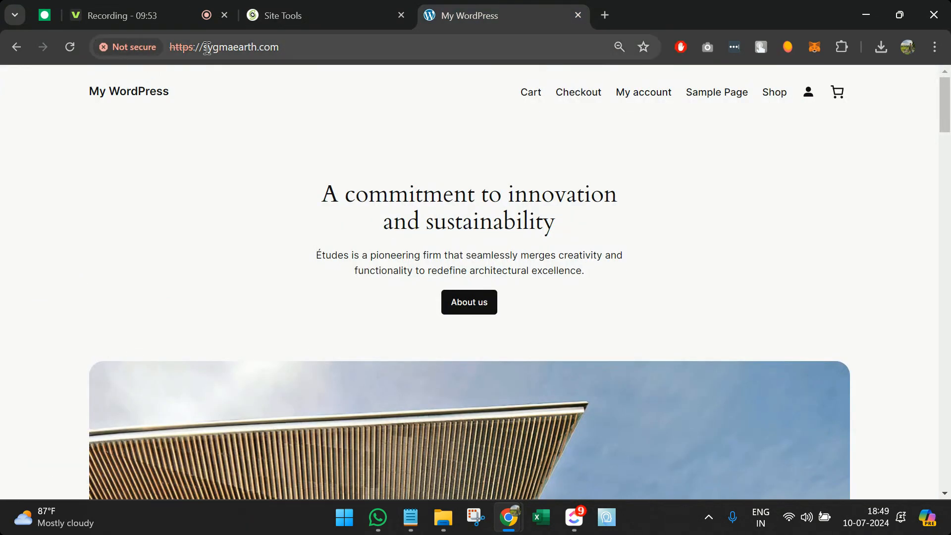
pyautogui.moveTo(197, 46); pyautogui.dragTo(132, 40)
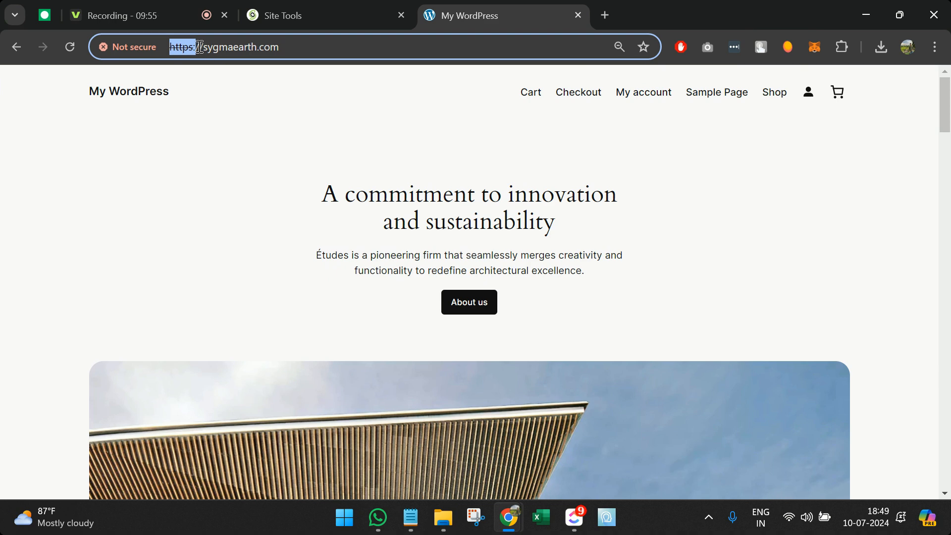
# Step: Turn on HTTPS Enforce for sygmaearth.com, then return to the site tab
pyautogui.click(345, 4)
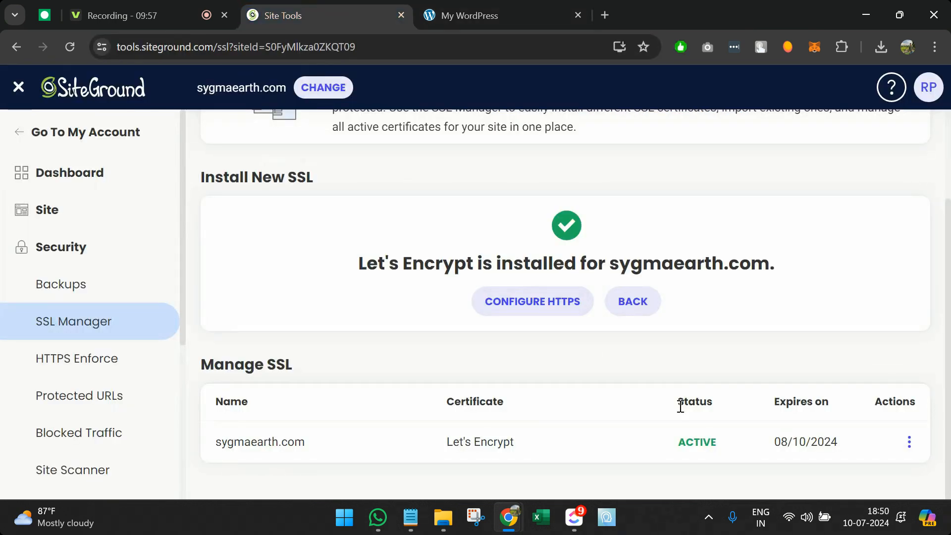
pyautogui.click(117, 365)
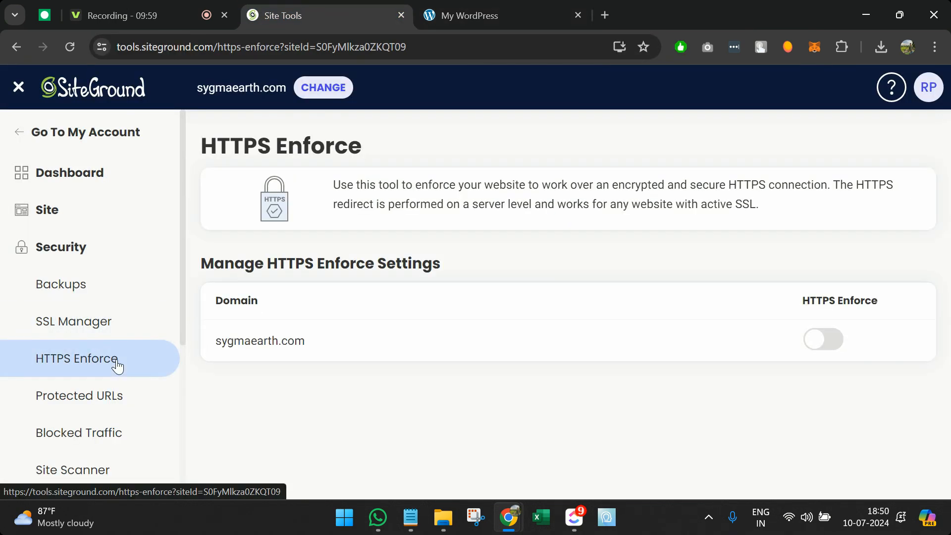
pyautogui.click(833, 346)
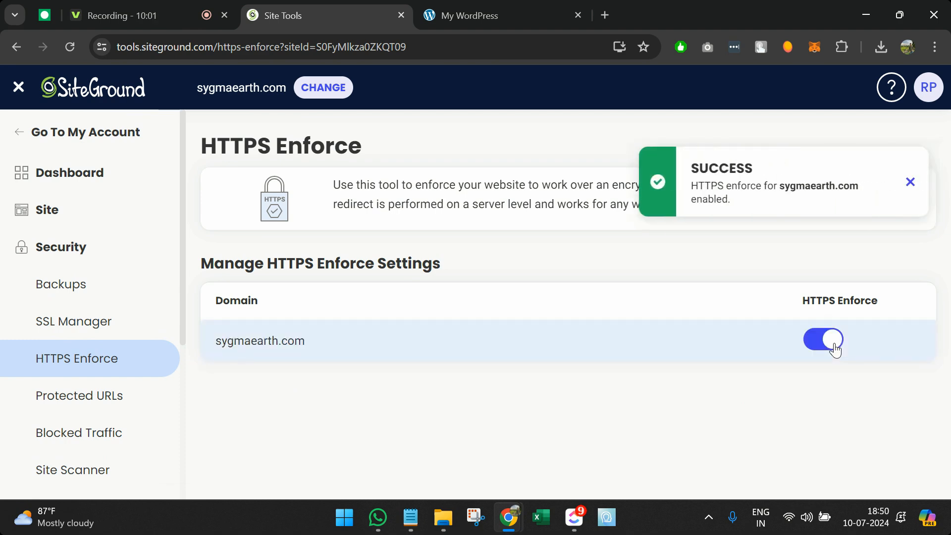
pyautogui.click(512, 6)
pyautogui.click(365, 38)
pyautogui.click(367, 37)
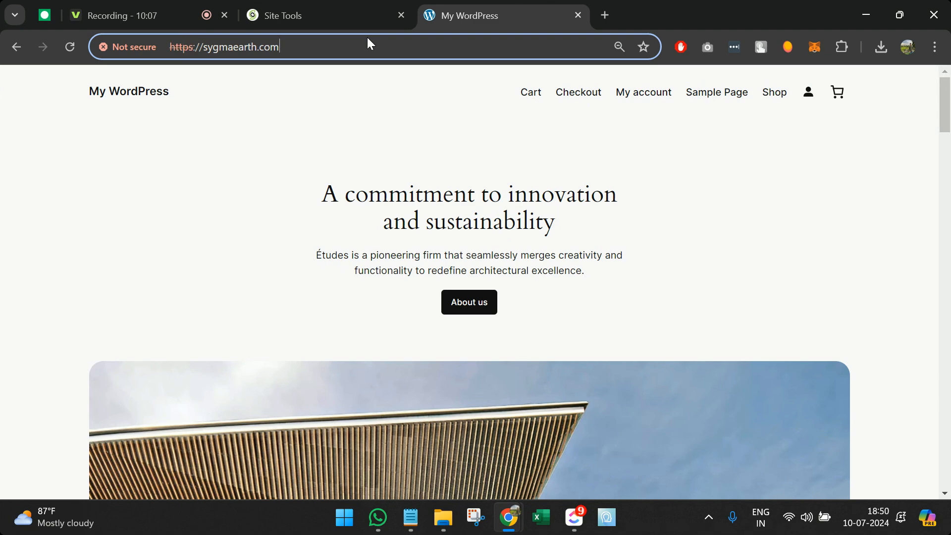
# Step: Copy the site address, try it in a private window, then reload the site
pyautogui.hotkey('ctrl', 'a')
pyautogui.hotkey('ctrl', 'c')
pyautogui.hotkey('ctrl', 'shift', 'n')
pyautogui.hotkey('ctrl', 'v')
pyautogui.press('Return')
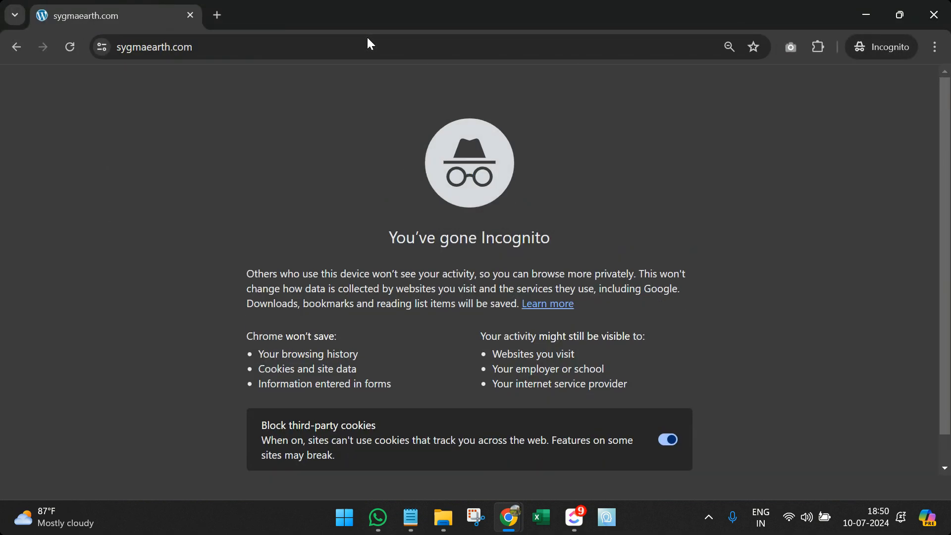
pyautogui.click(186, 49)
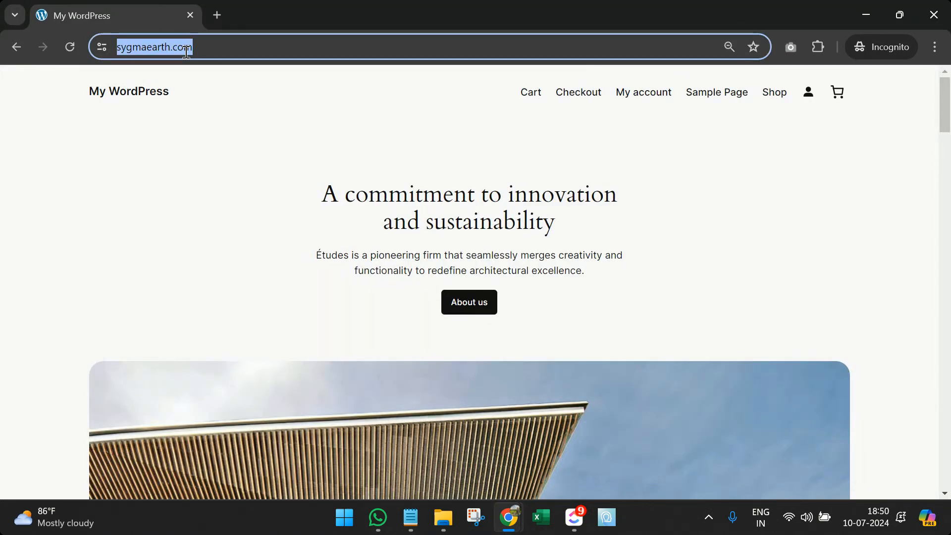
pyautogui.click(933, 15)
pyautogui.press('Return')
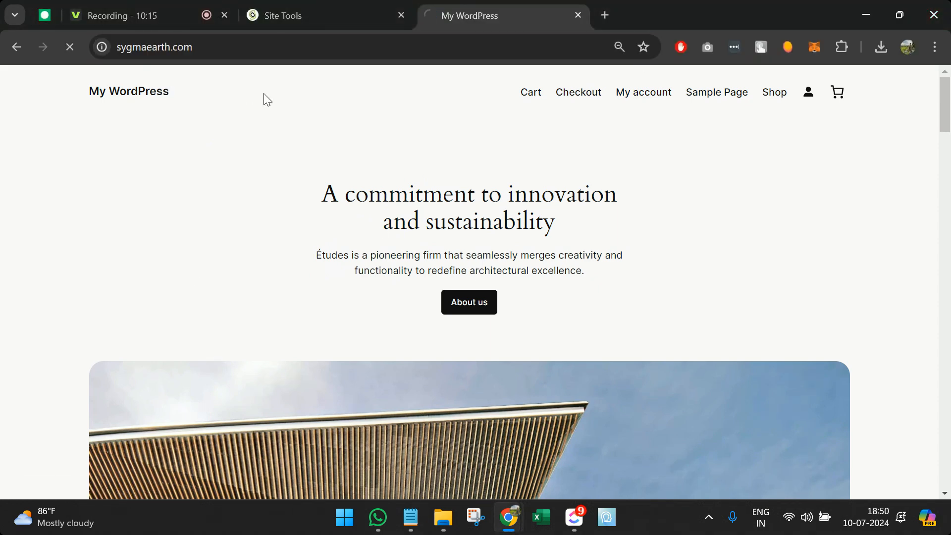
# Step: Go to sygmaearth.com/wp-admin and log in with the saved credentials
pyautogui.click(406, 49)
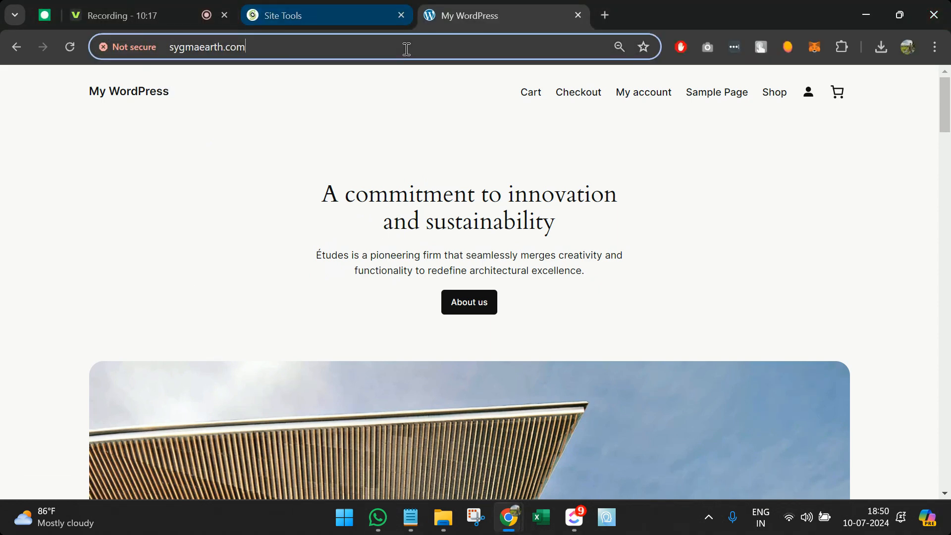
pyautogui.click(406, 49)
pyautogui.write('//')
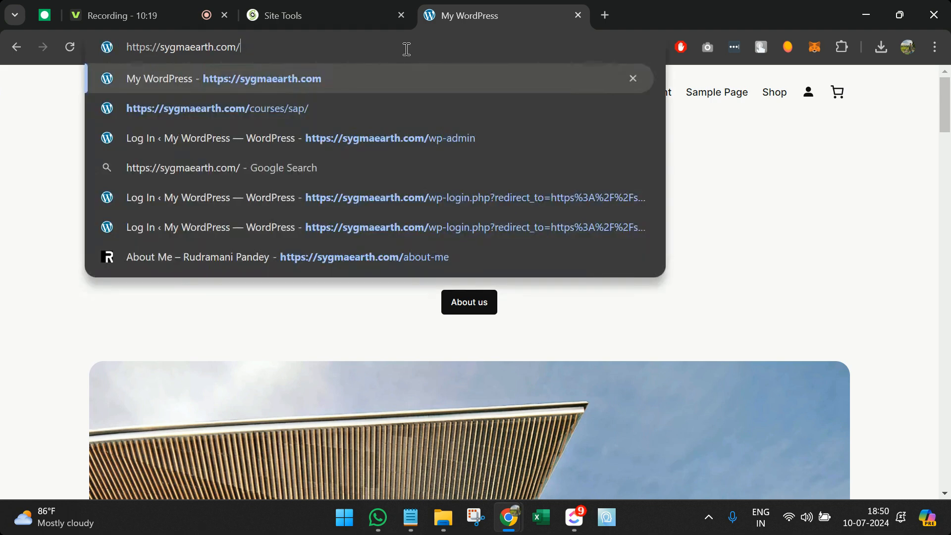
pyautogui.write('wp-admin')
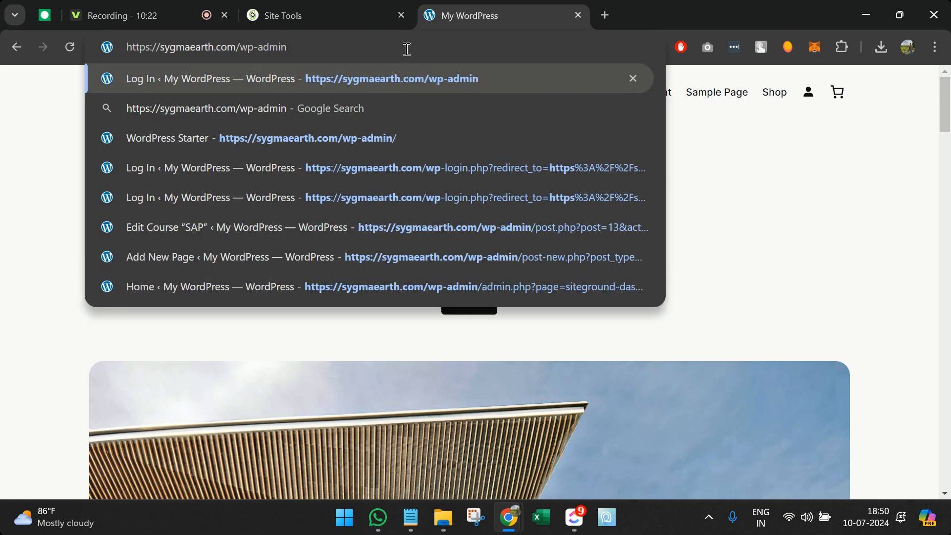
pyautogui.press('Return')
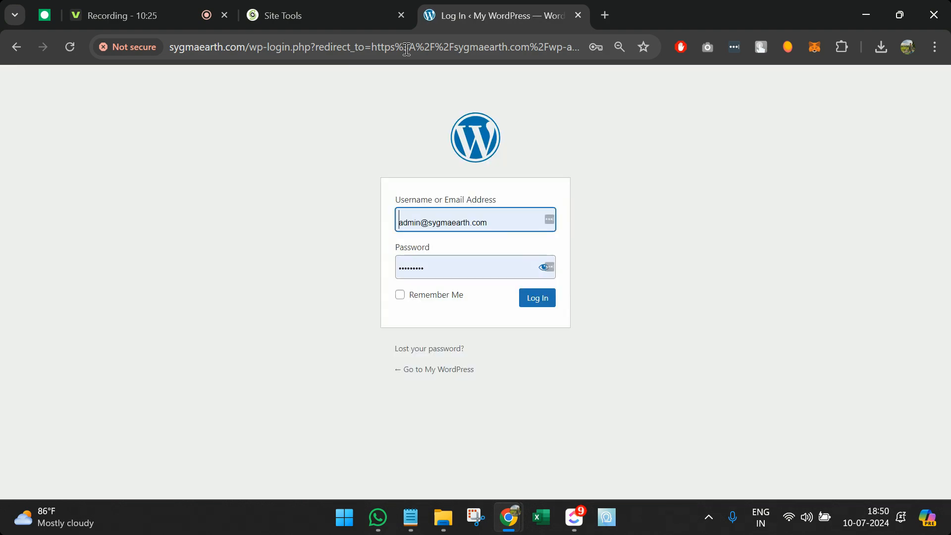
pyautogui.click(542, 270)
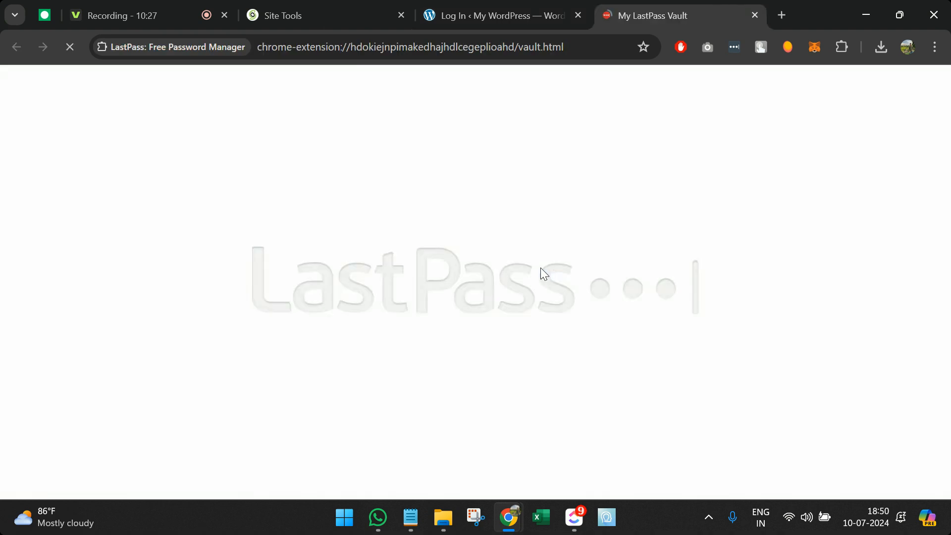
pyautogui.click(752, 16)
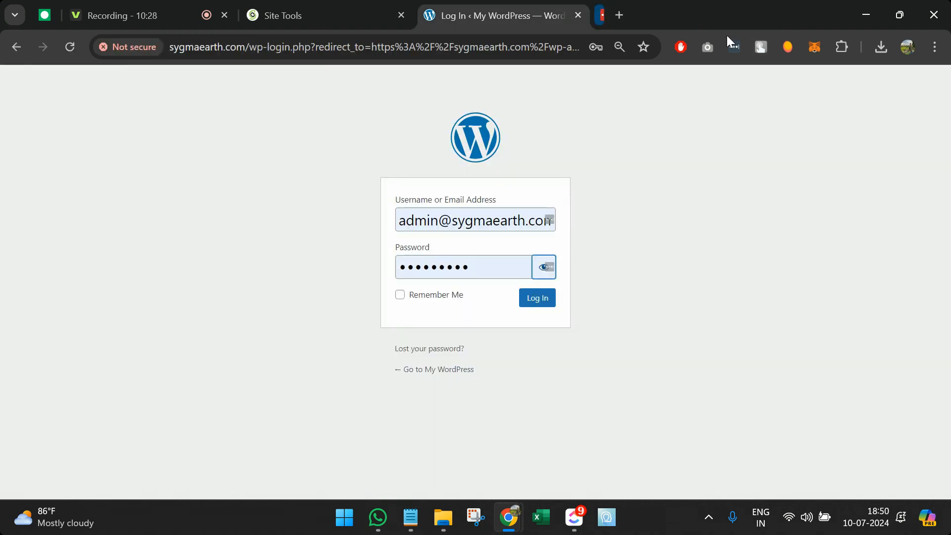
pyautogui.click(543, 267)
pyautogui.click(547, 297)
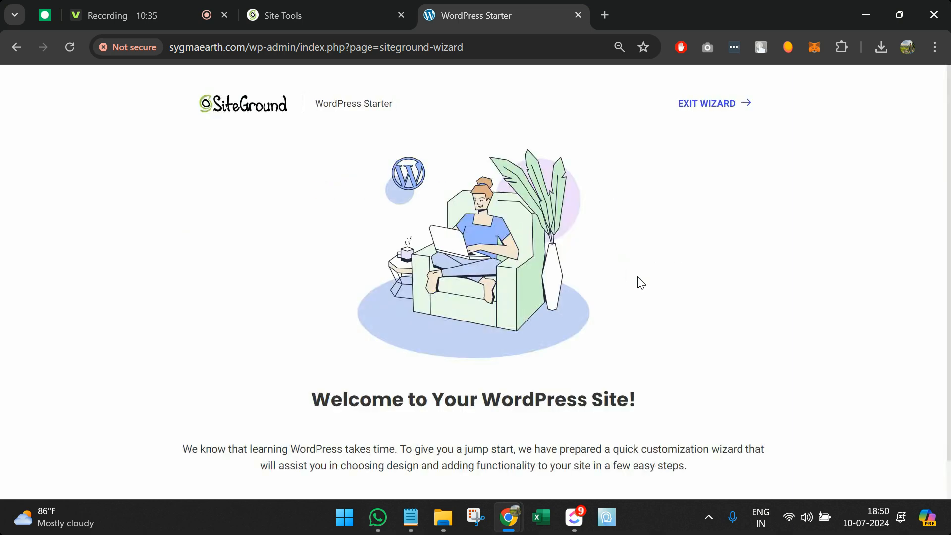
# Step: Exit the SiteGround starter wizard and select the Install a Theme line in the notes
pyautogui.click(691, 108)
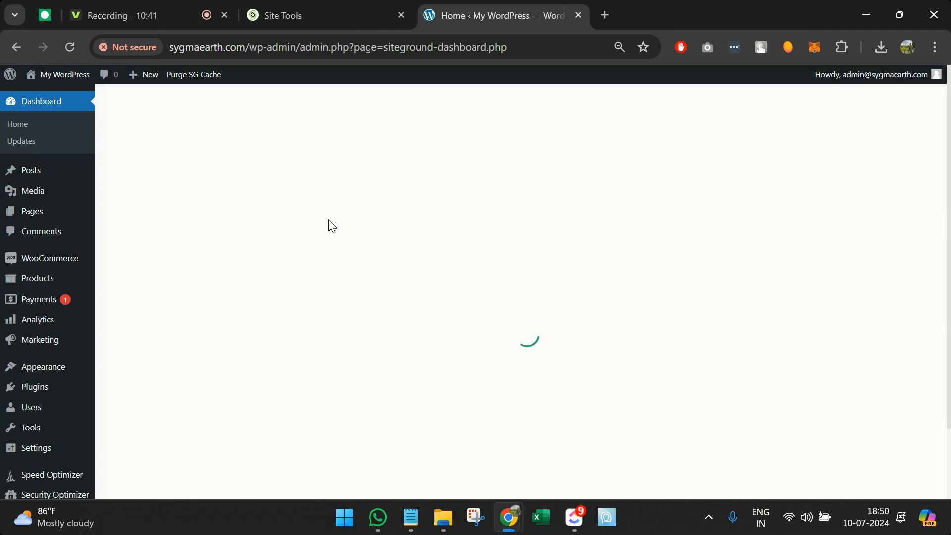
pyautogui.hotkey('alt', 'Tab')
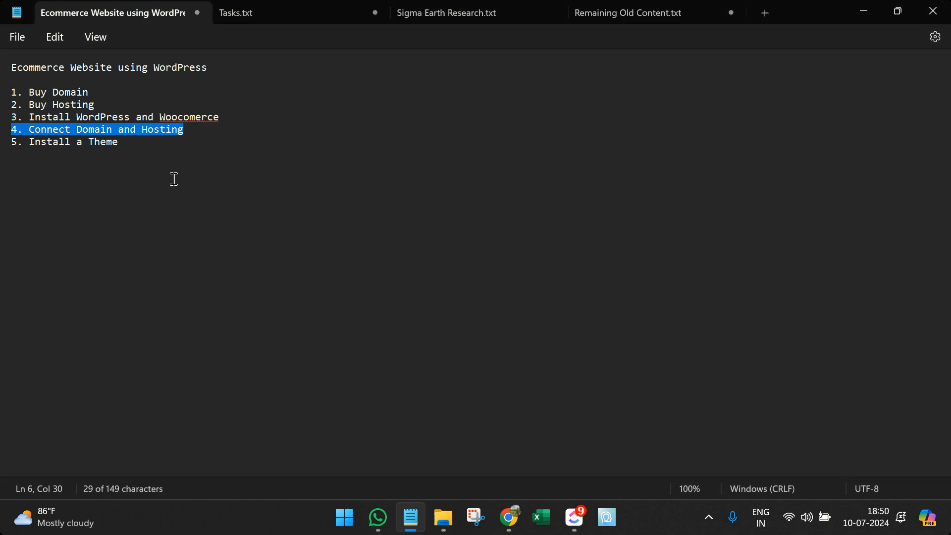
pyautogui.press('Down')
pyautogui.press('Home')
pyautogui.hotkey('shift', 'End')
# Step: Open ThemeForest in a new tab and run the 'clothes in WordPress' theme search
pyautogui.hotkey('alt', 'Tab')
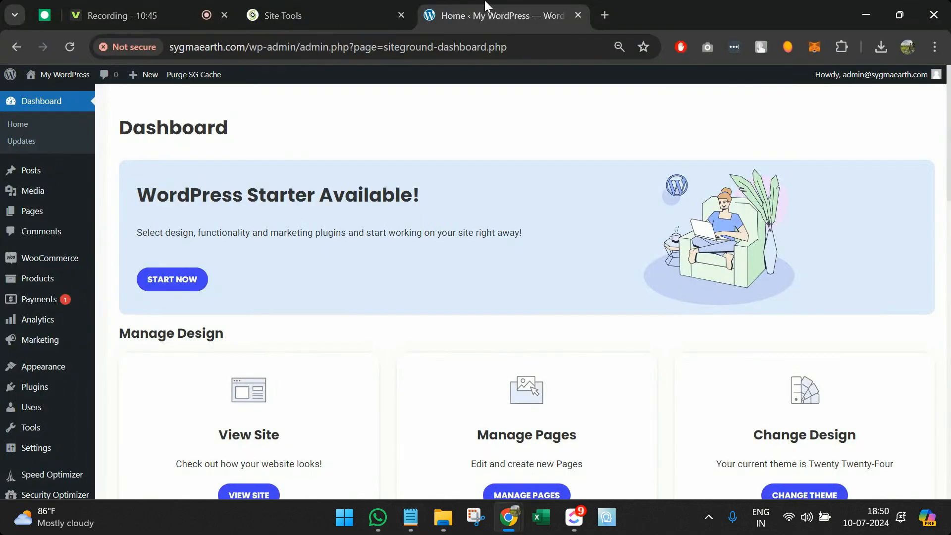
pyautogui.click(603, 14)
pyautogui.write('them')
pyautogui.press('Return')
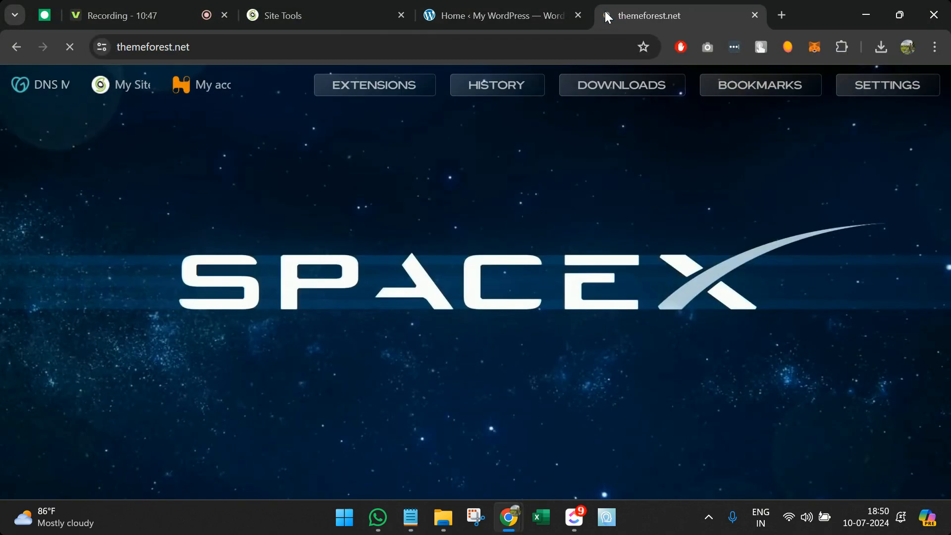
pyautogui.click(210, 438)
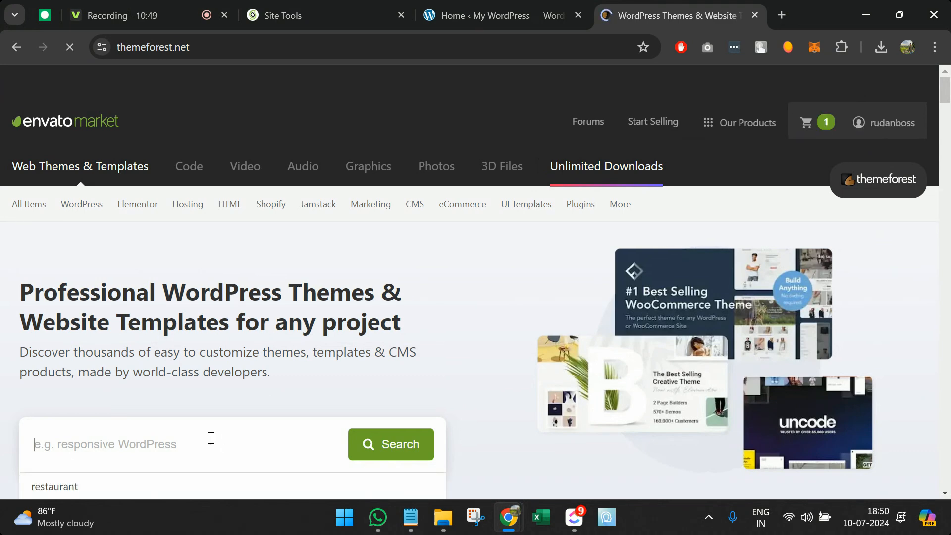
pyautogui.write('eco')
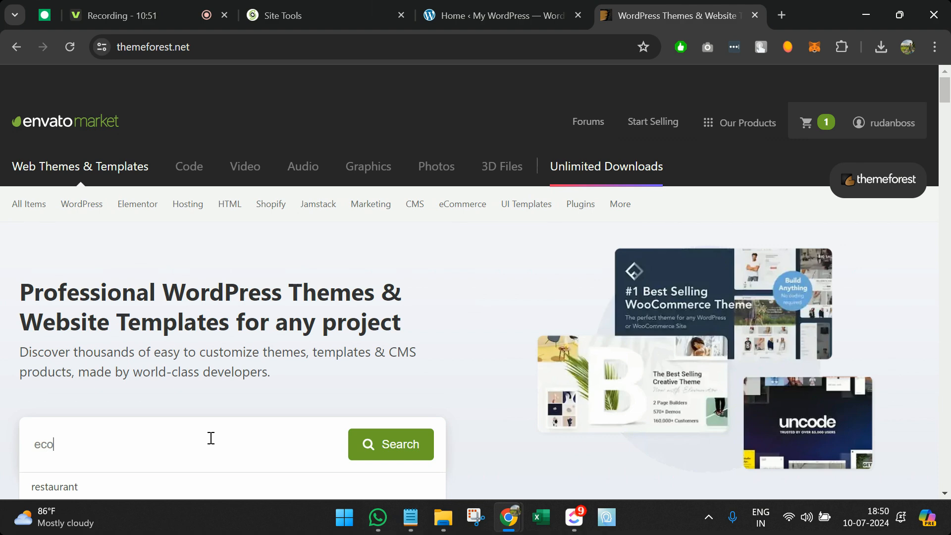
pyautogui.write('mme')
pyautogui.hotkey('ctrl', 'a')
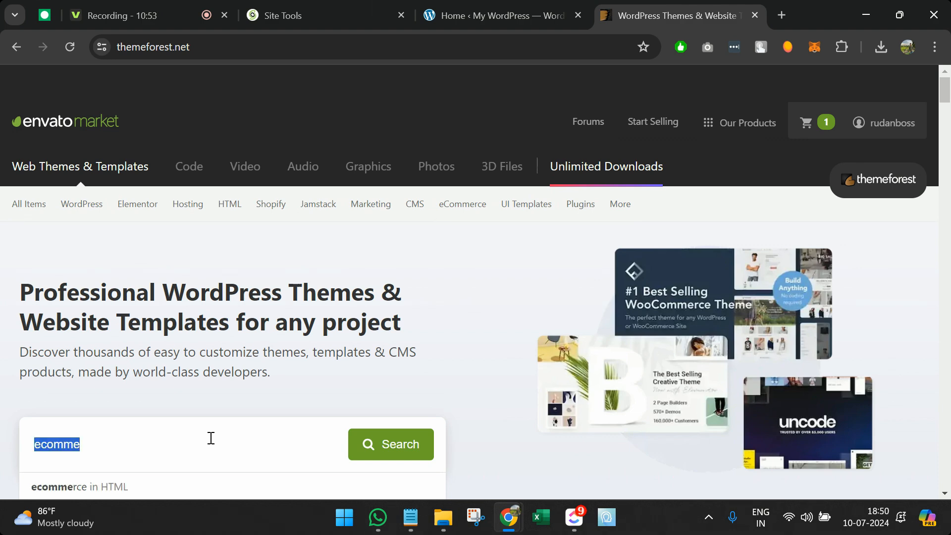
pyautogui.write('clot')
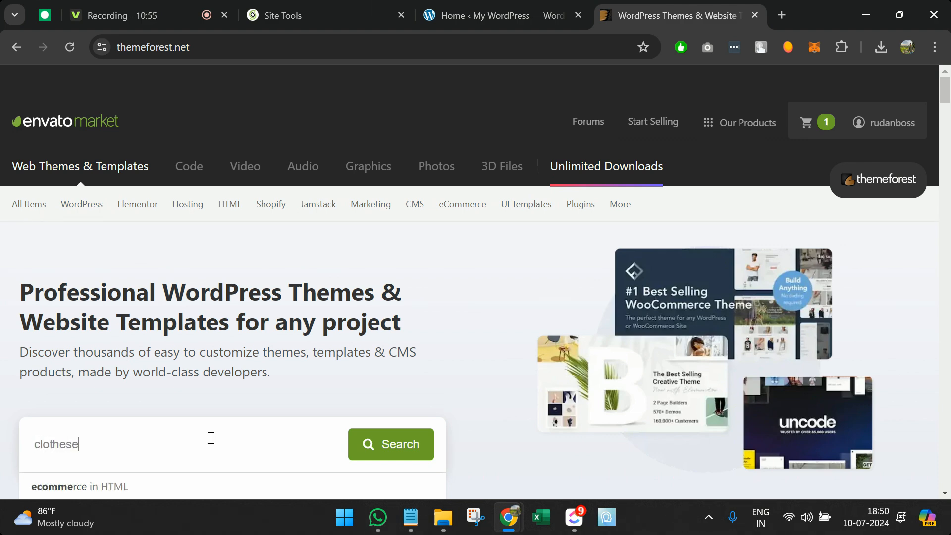
pyautogui.write('hese')
pyautogui.scroll(-2, 193, 400)
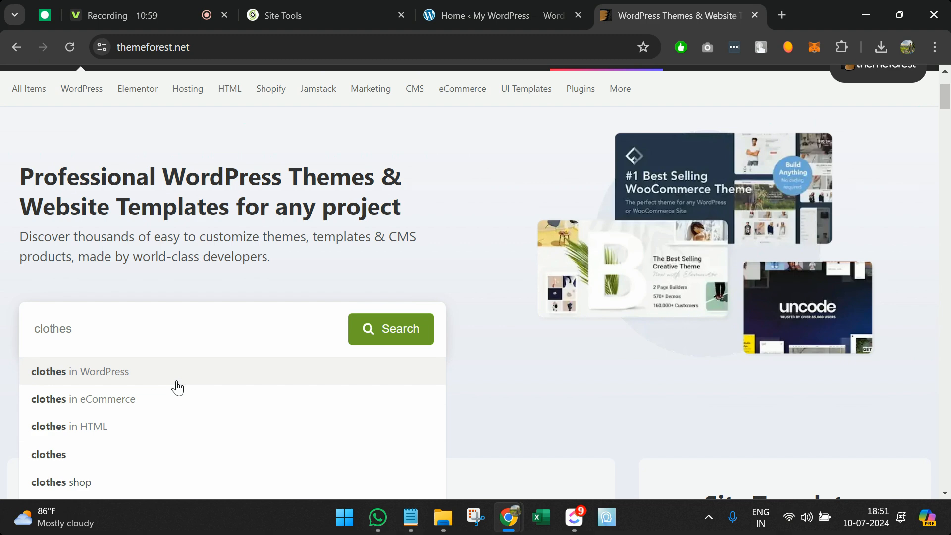
pyautogui.click(177, 382)
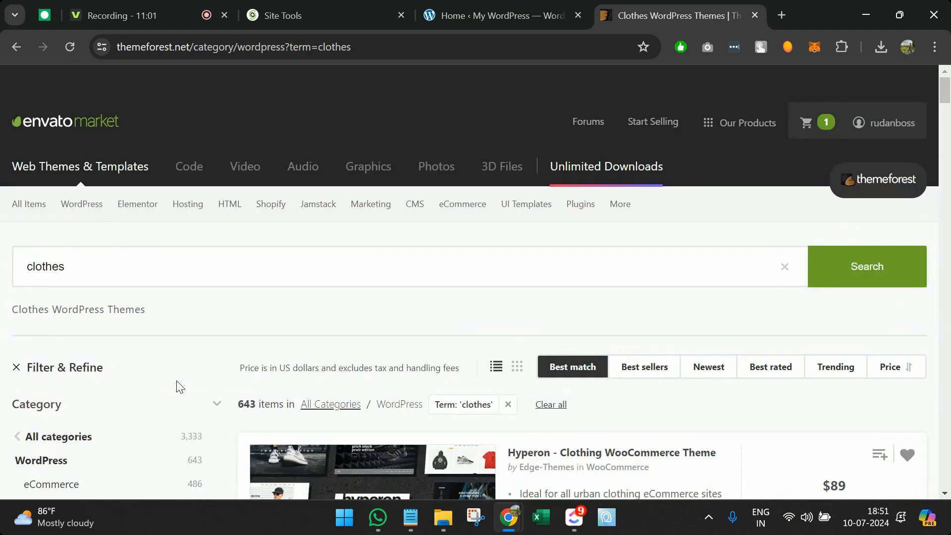
# Step: Open the Moderno – Fashion & Clothing, Furniture theme page from the clothes results
pyautogui.scroll(-5, 176, 380)
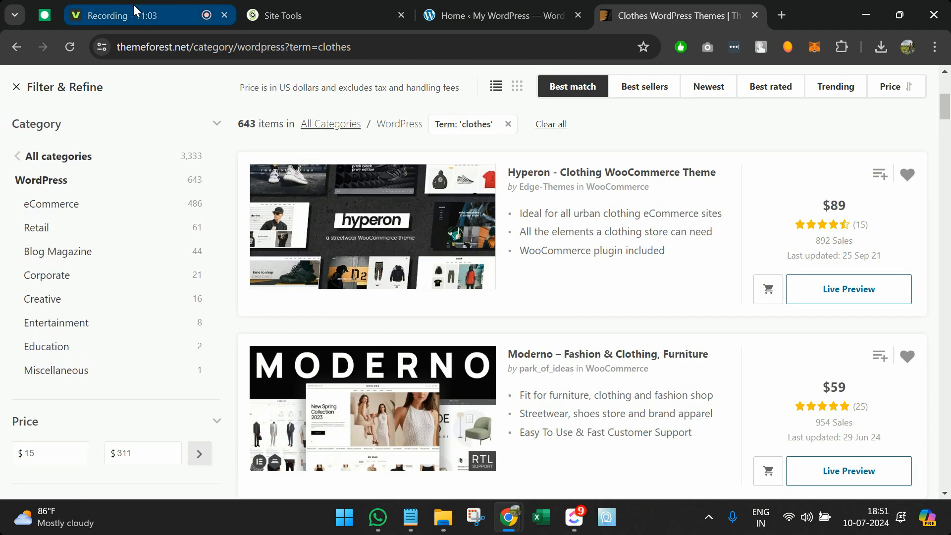
pyautogui.click(133, 5)
pyautogui.click(690, 16)
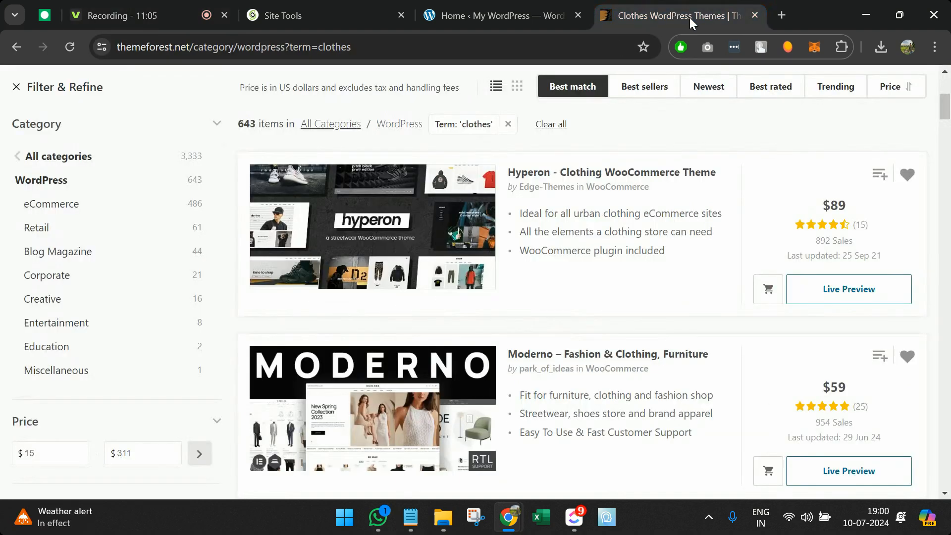
pyautogui.scroll(1, 664, 269)
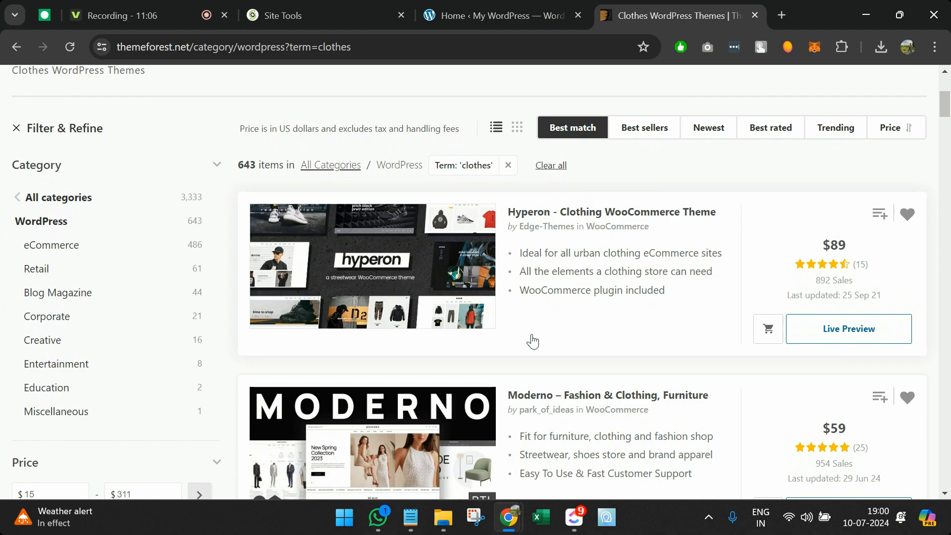
pyautogui.scroll(-3, 532, 341)
pyautogui.click(578, 210)
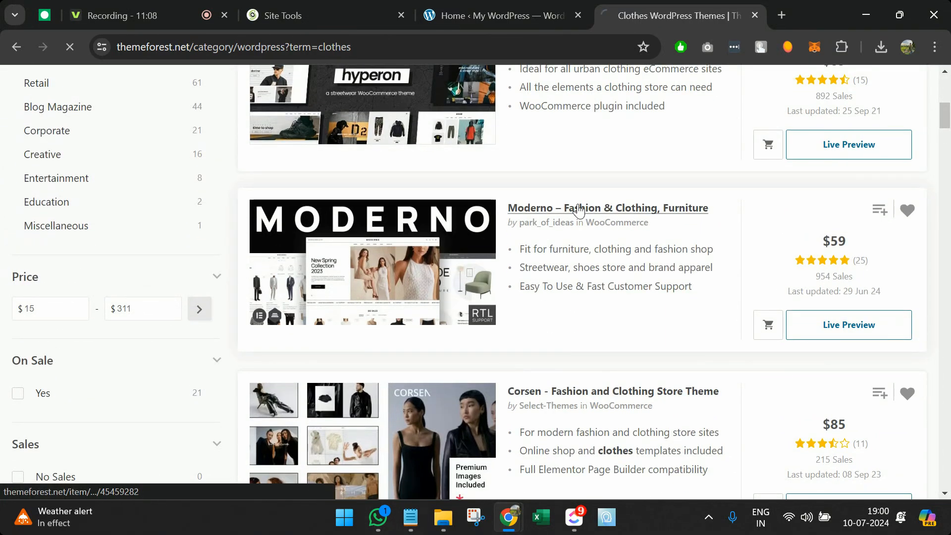
# Step: Launch Moderno's live preview in a new tab and switch to it
pyautogui.scroll(-4, 300, 329)
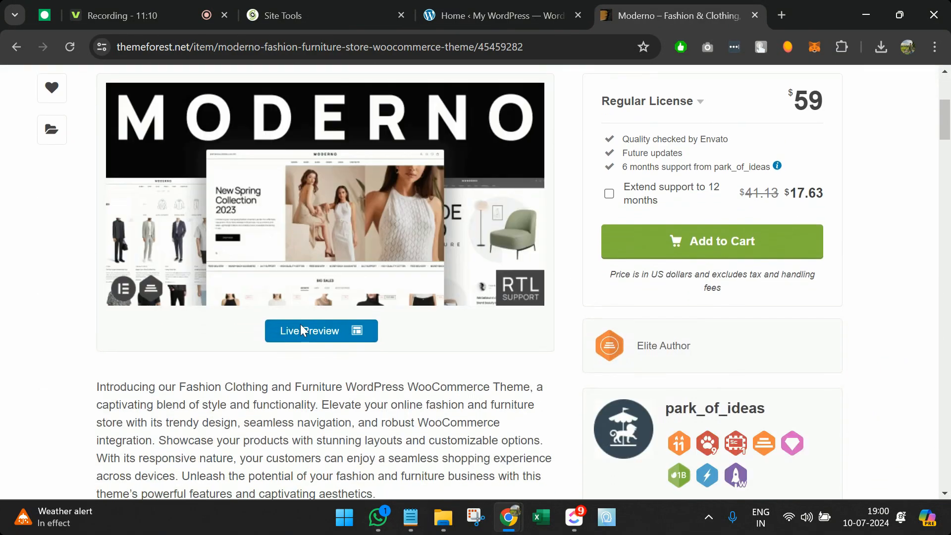
pyautogui.click(307, 334)
pyautogui.click(569, 12)
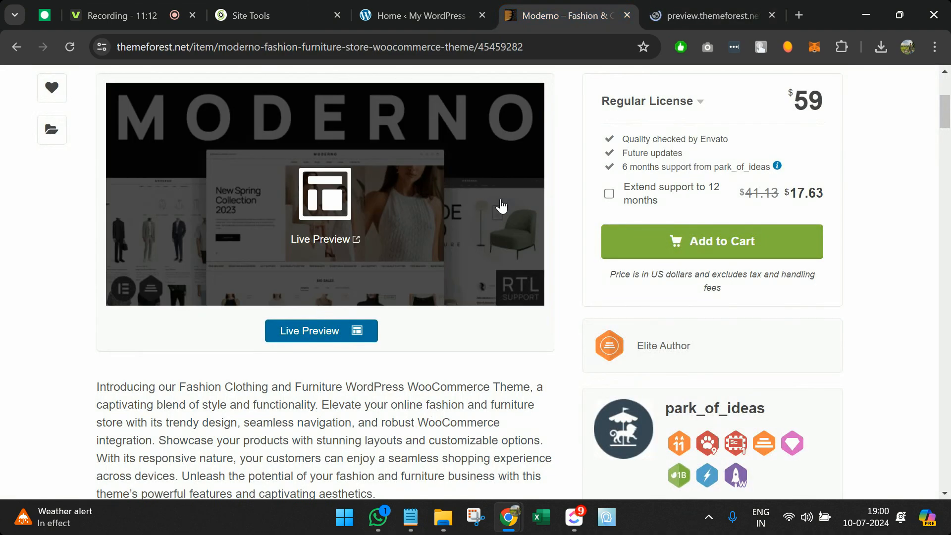
pyautogui.scroll(2, 501, 206)
pyautogui.scroll(-2, 503, 204)
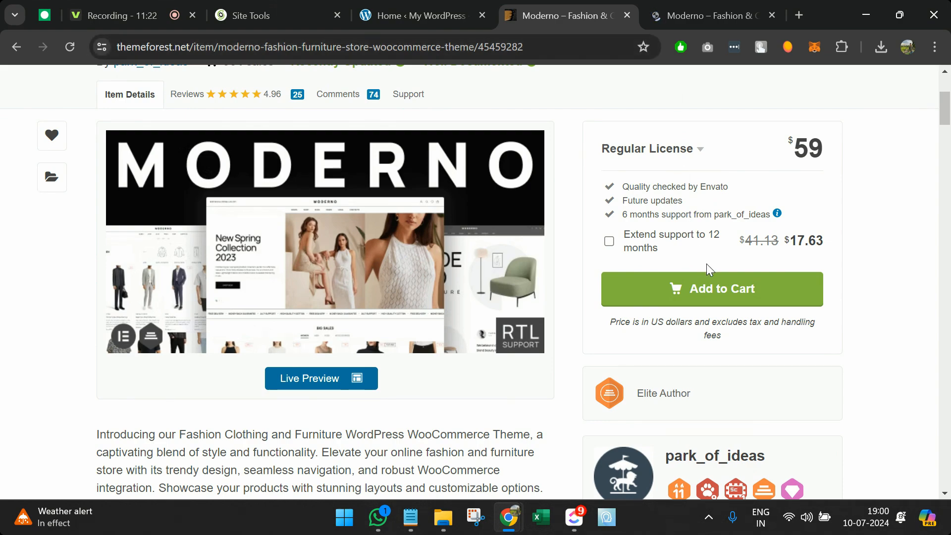
pyautogui.hotkey('ctrl', 'Tab')
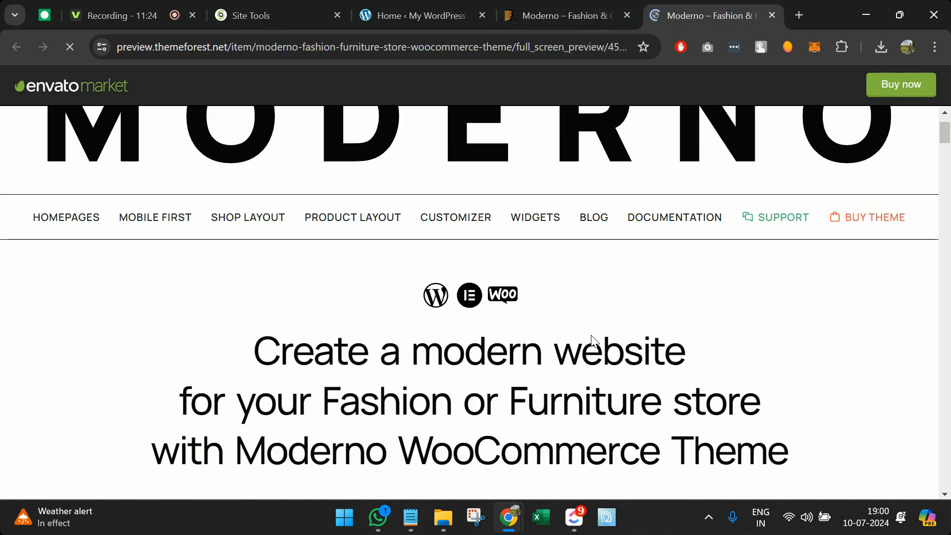
# Step: Browse the Moderno preview's demo homepages and open HOME 1 in a new tab
pyautogui.scroll(-8, 590, 334)
pyautogui.scroll(8, 590, 335)
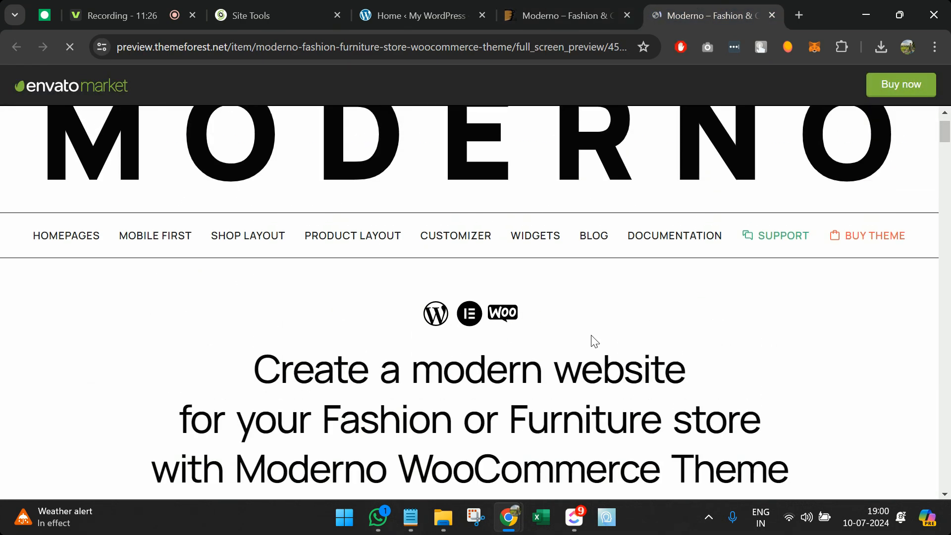
pyautogui.scroll(1, 594, 341)
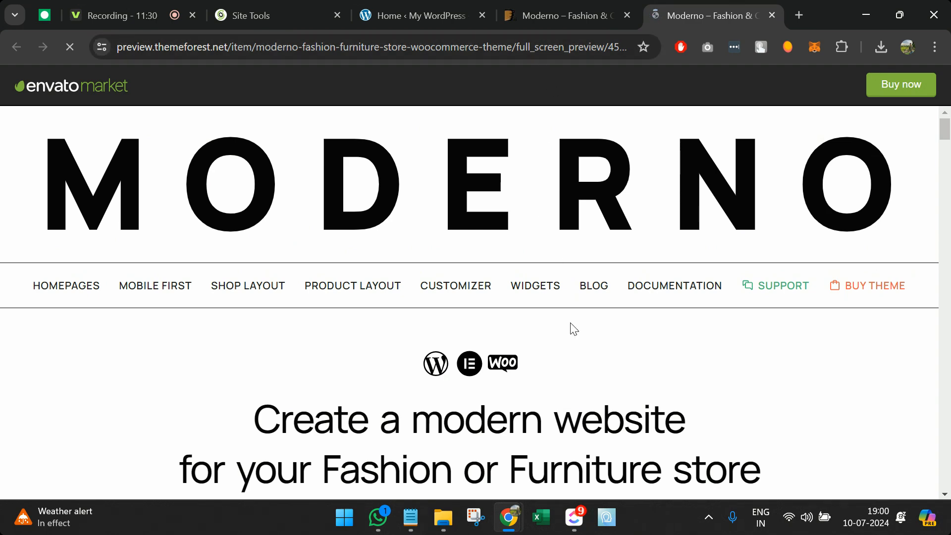
pyautogui.scroll(-6, 571, 324)
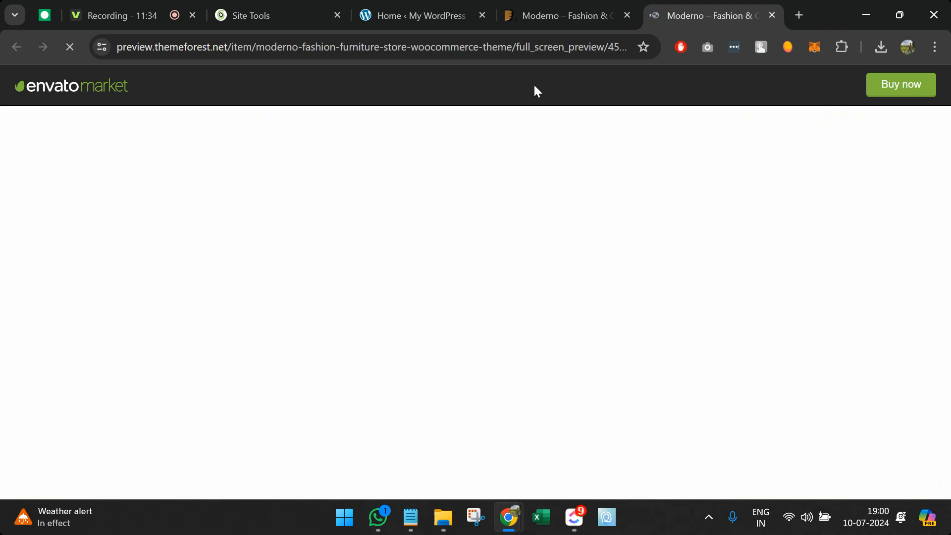
pyautogui.click(571, 4)
pyautogui.click(667, 4)
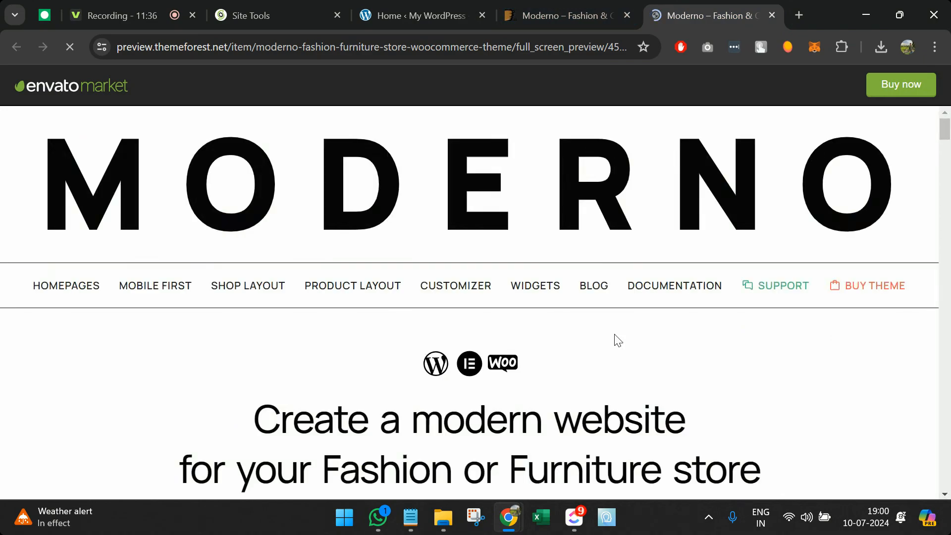
pyautogui.scroll(-15, 617, 340)
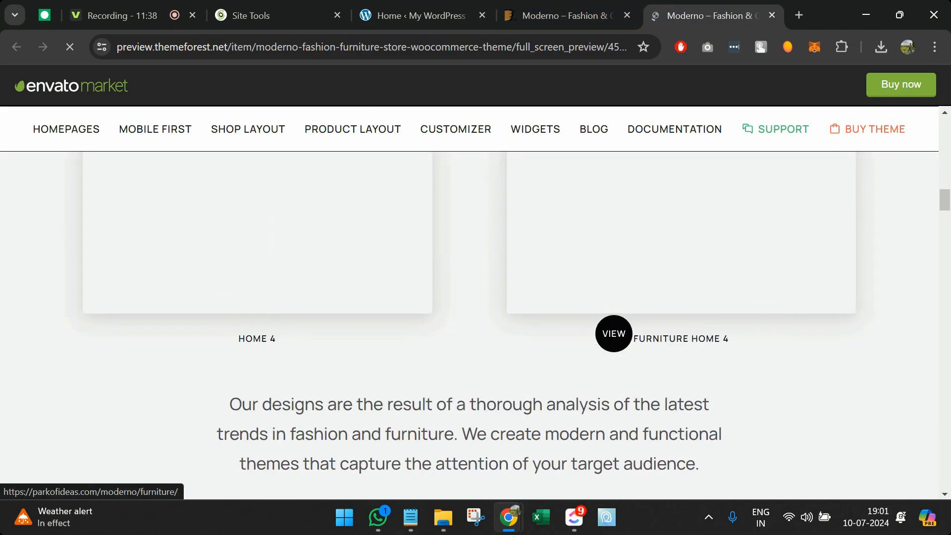
pyautogui.scroll(10, 613, 333)
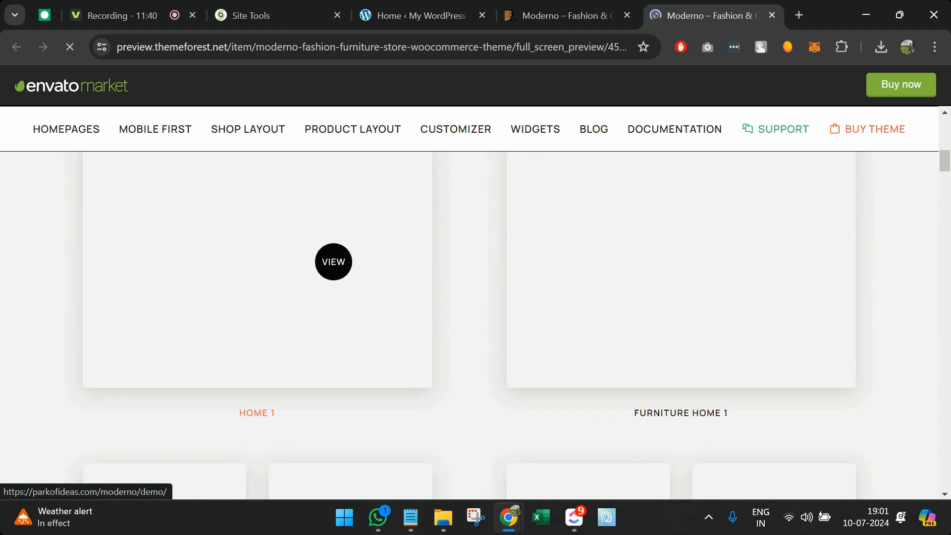
pyautogui.click(311, 257)
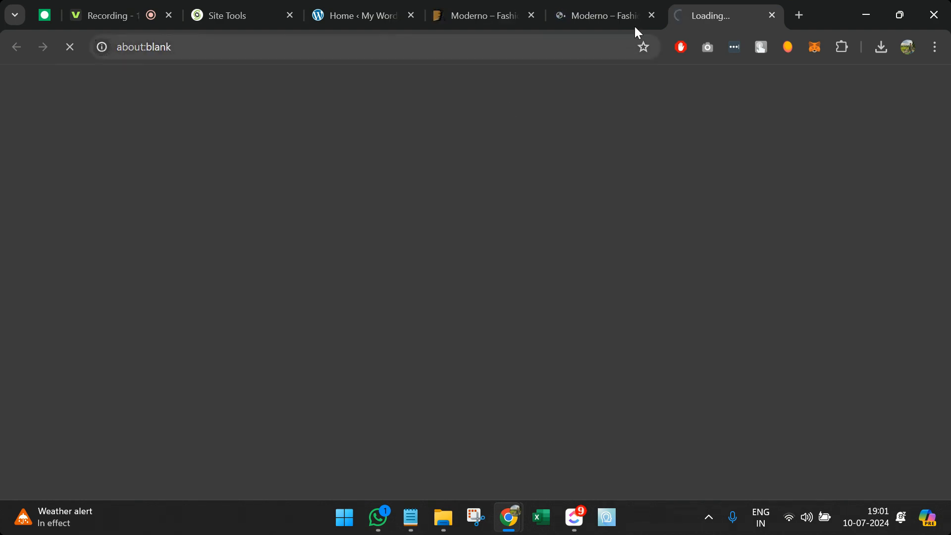
# Step: Place the Moderno demo tab beside the preview and scroll through the homepage's collection sections
pyautogui.moveTo(669, 15); pyautogui.dragTo(599, 2)
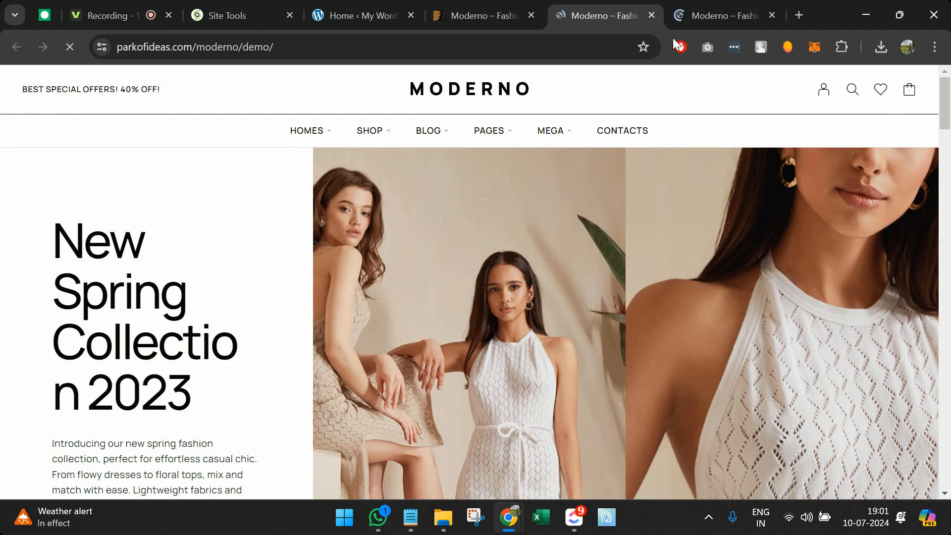
pyautogui.click(693, 14)
pyautogui.click(613, 2)
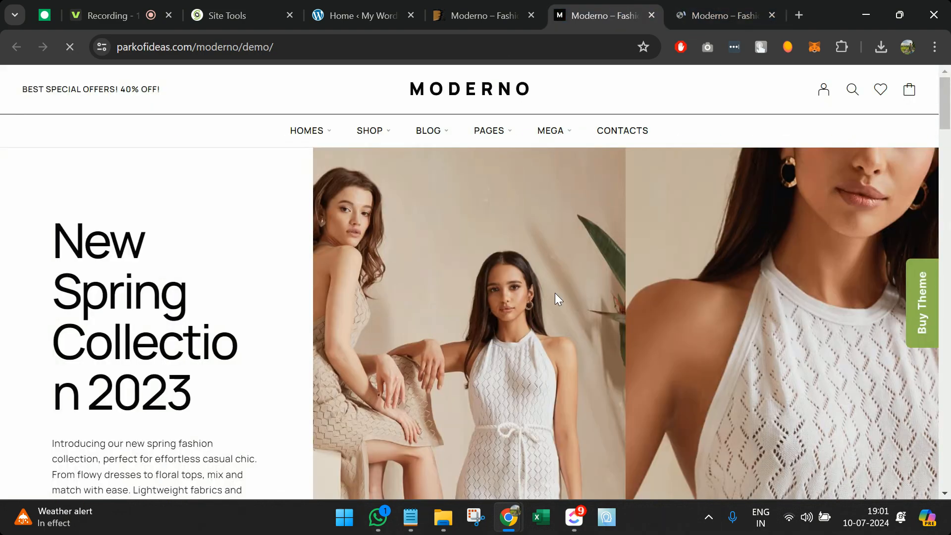
pyautogui.scroll(-10, 532, 363)
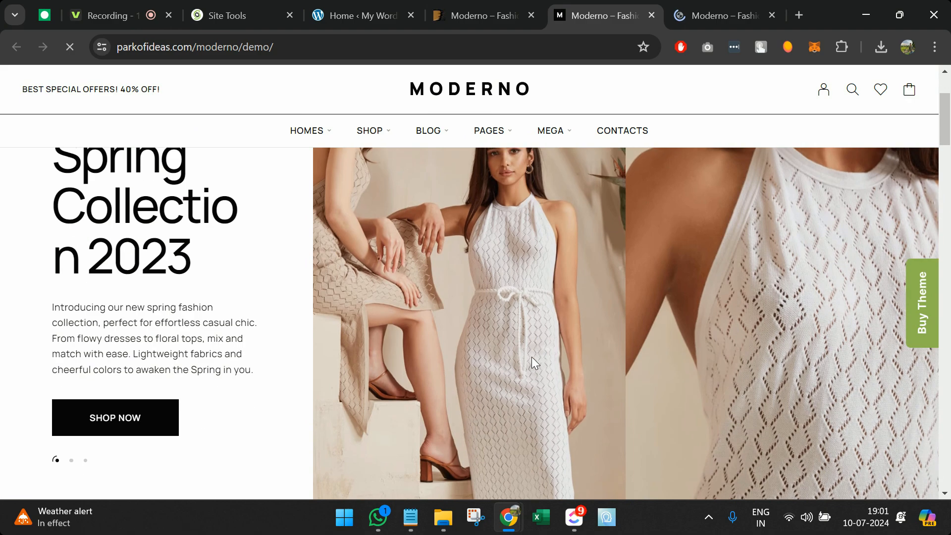
pyautogui.scroll(-6, 531, 363)
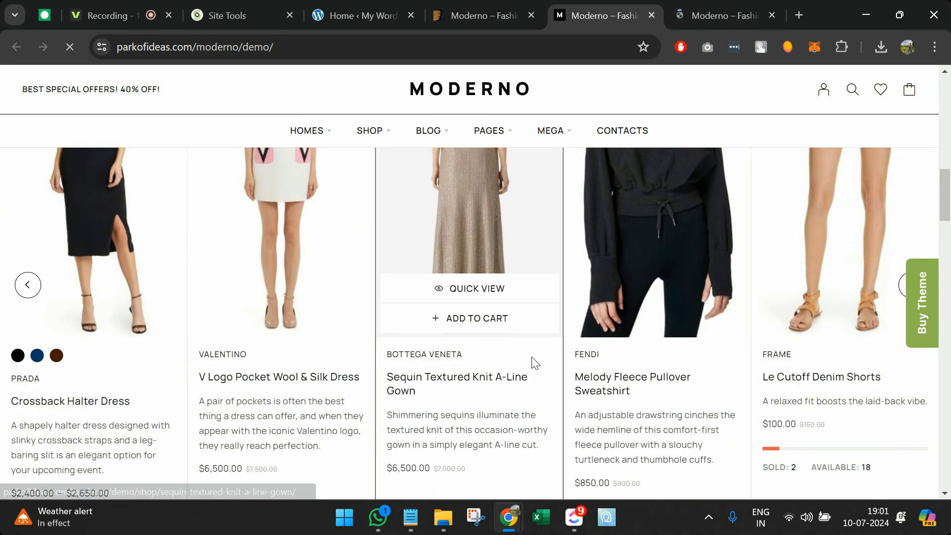
pyautogui.scroll(15, 530, 361)
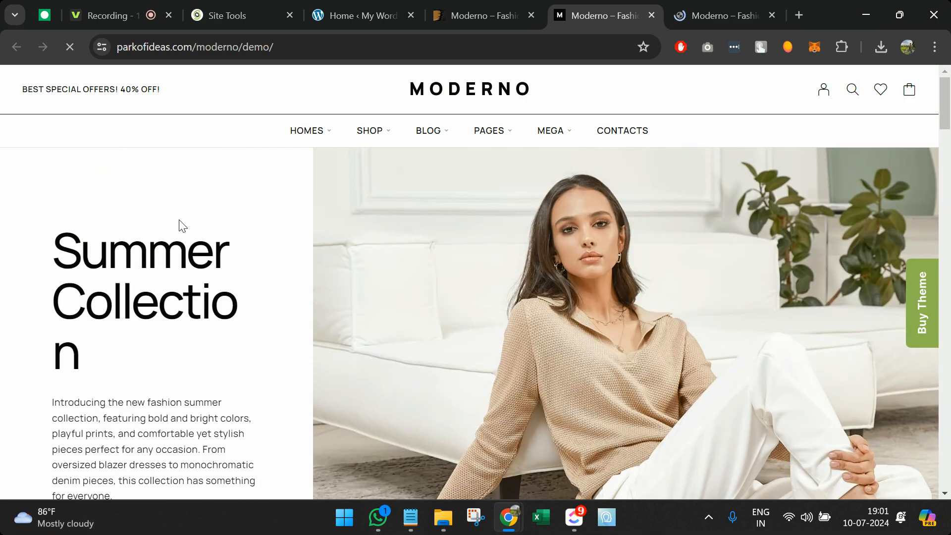
pyautogui.moveTo(369, 130)
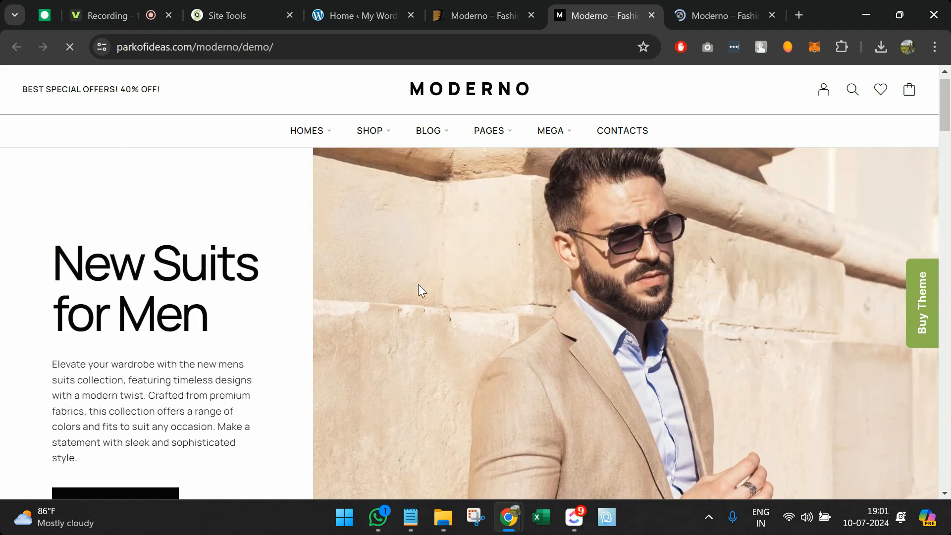
pyautogui.scroll(-1, 421, 290)
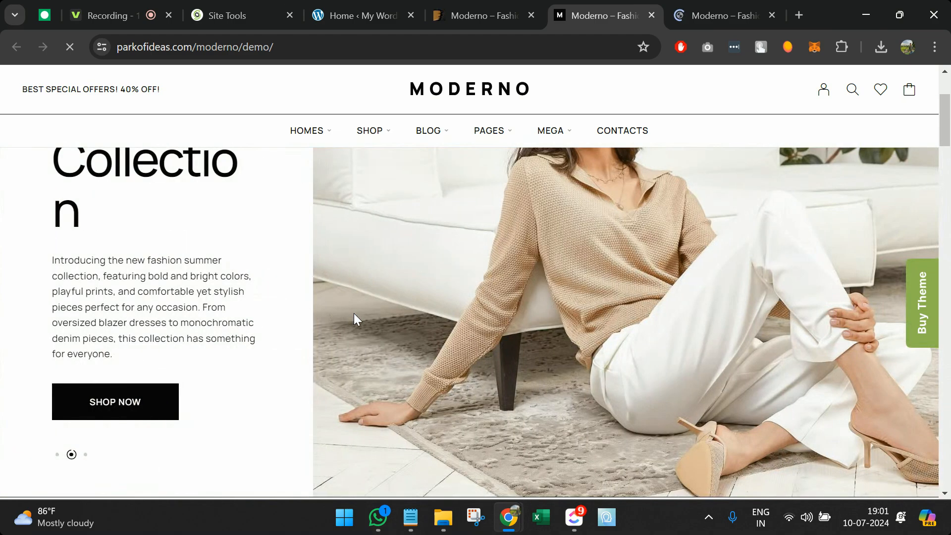
pyautogui.scroll(2, 354, 313)
pyautogui.scroll(-6, 354, 313)
pyautogui.scroll(5, 354, 313)
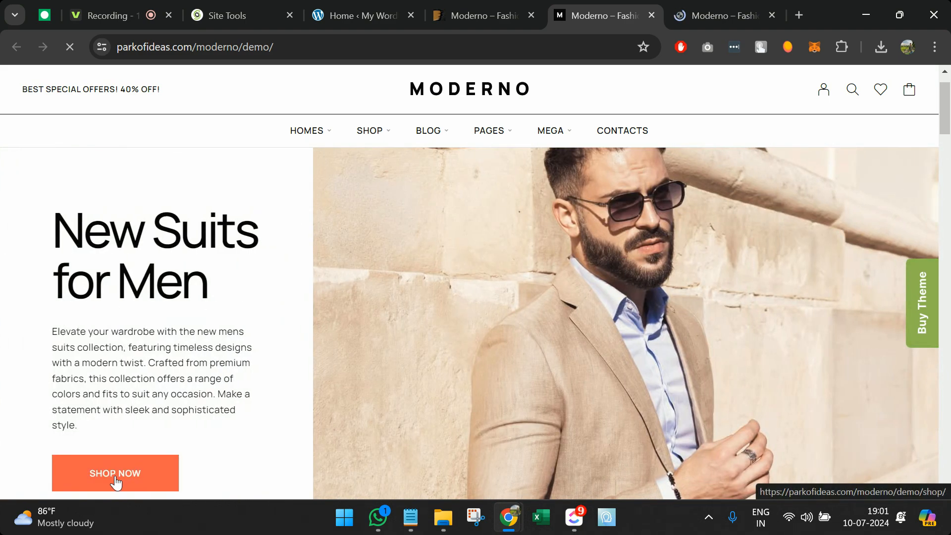
pyautogui.scroll(-10, 229, 295)
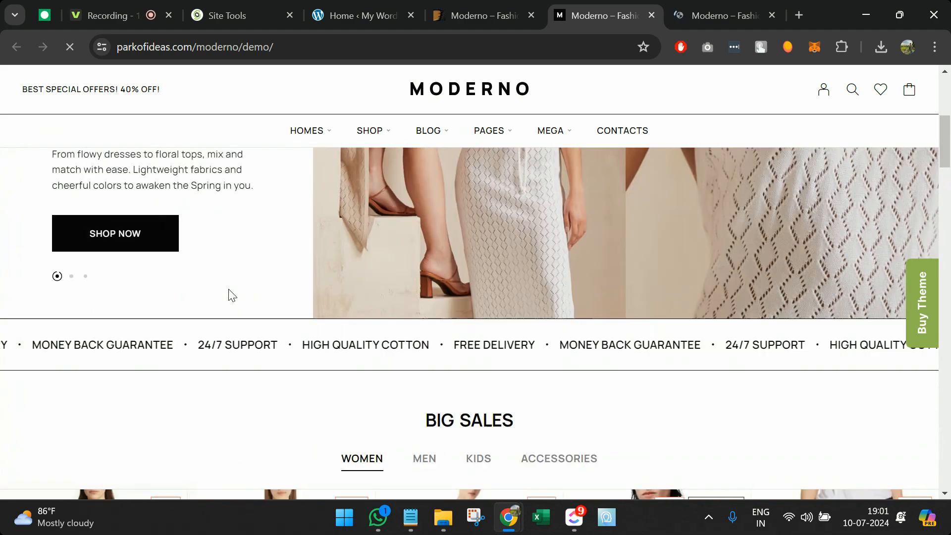
pyautogui.scroll(2, 230, 296)
pyautogui.scroll(1, 422, 228)
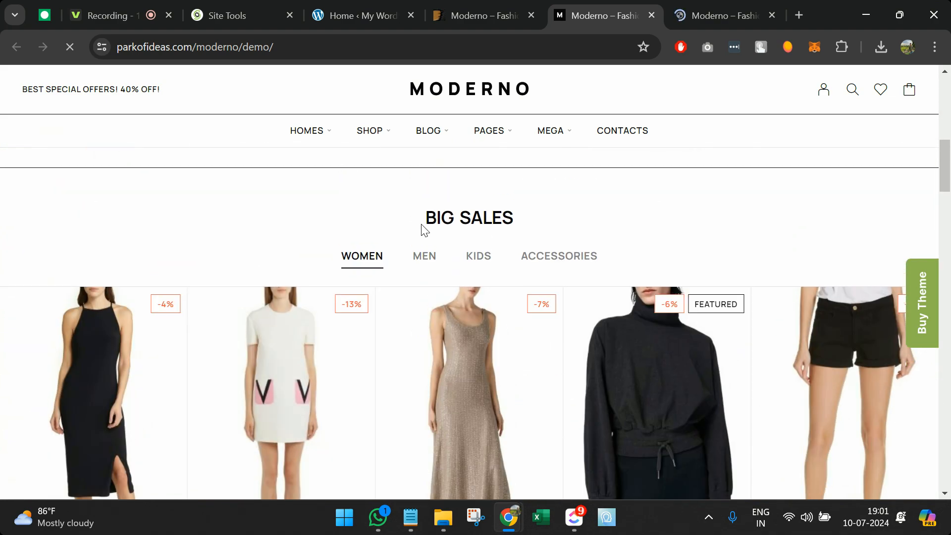
pyautogui.scroll(-4, 422, 218)
pyautogui.scroll(3, 422, 218)
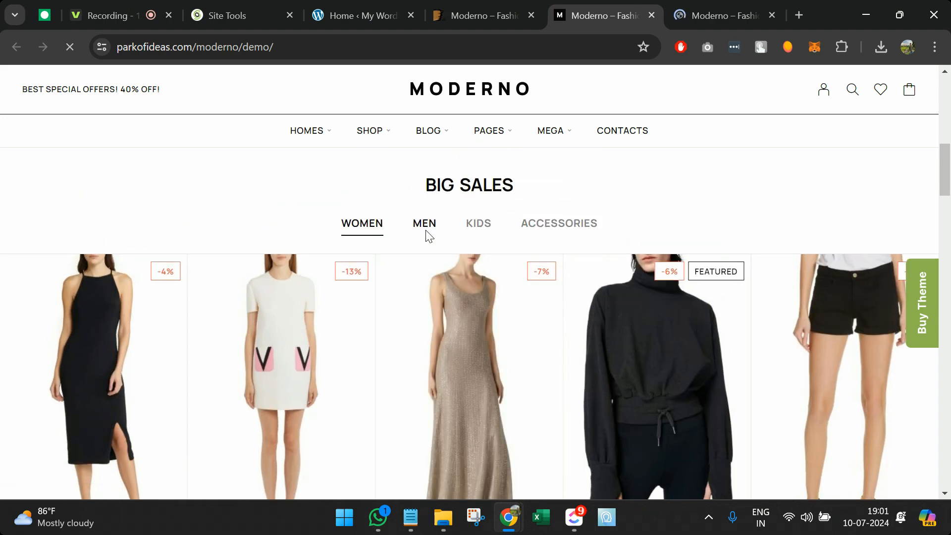
# Step: Switch the sale products between men's and kids', then browse the category sections
pyautogui.click(425, 231)
pyautogui.click(479, 232)
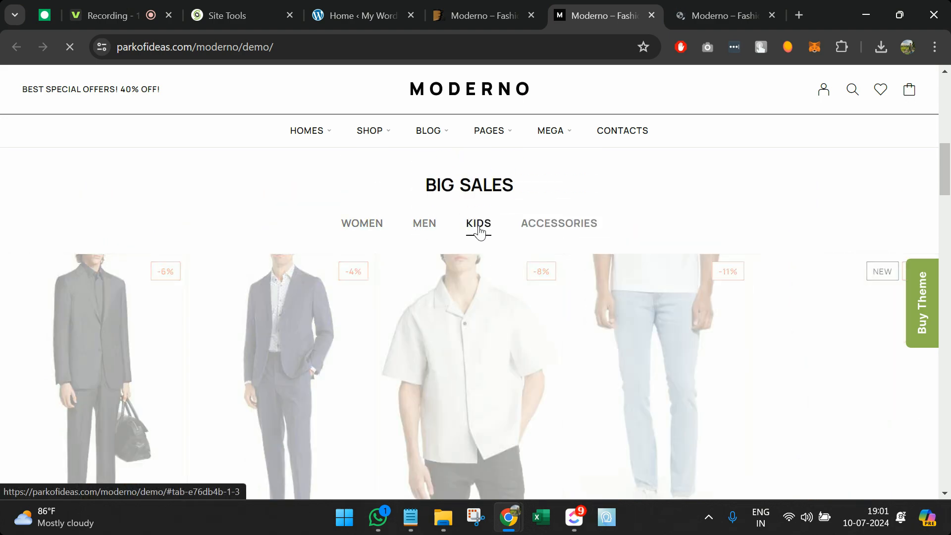
pyautogui.scroll(-12, 583, 254)
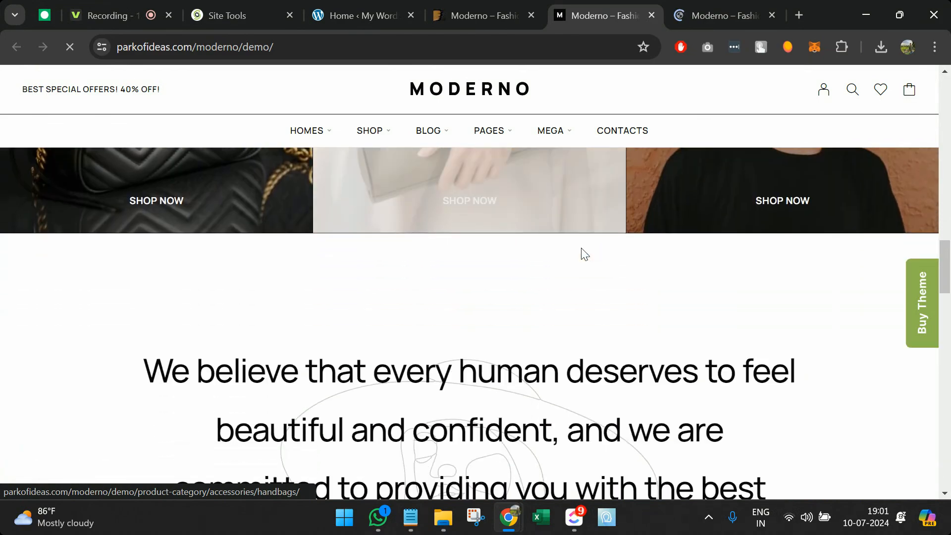
pyautogui.scroll(4, 583, 253)
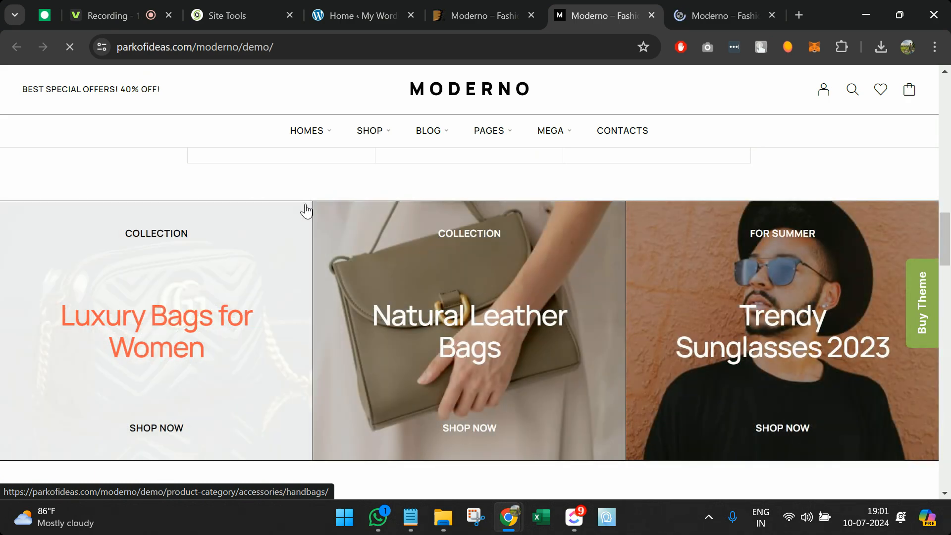
pyautogui.scroll(-10, 510, 220)
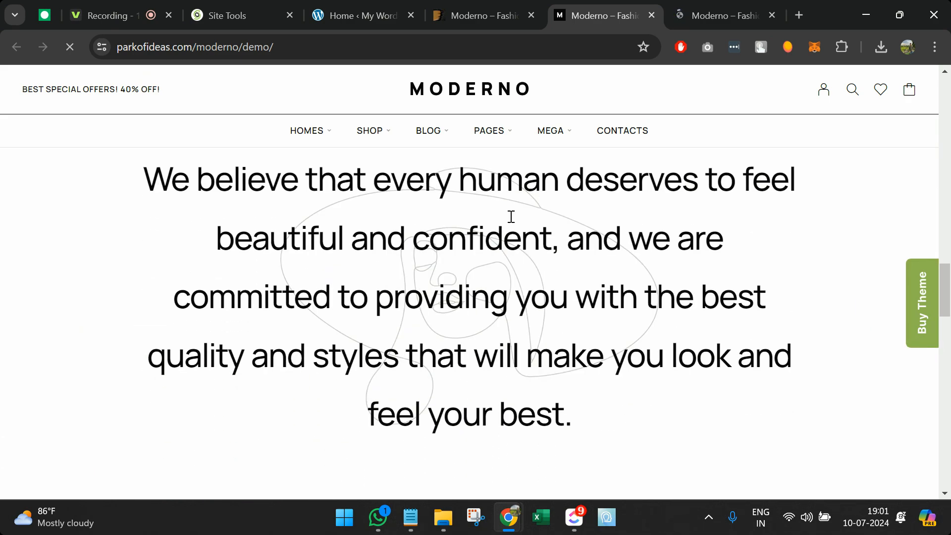
pyautogui.scroll(-4, 510, 218)
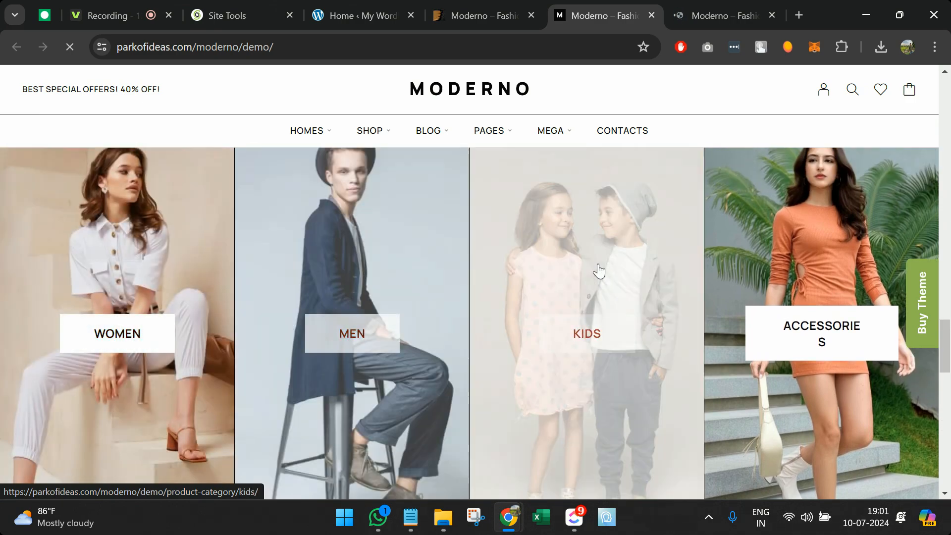
pyautogui.scroll(-3, 799, 284)
pyautogui.scroll(-6, 798, 282)
pyautogui.scroll(1, 798, 280)
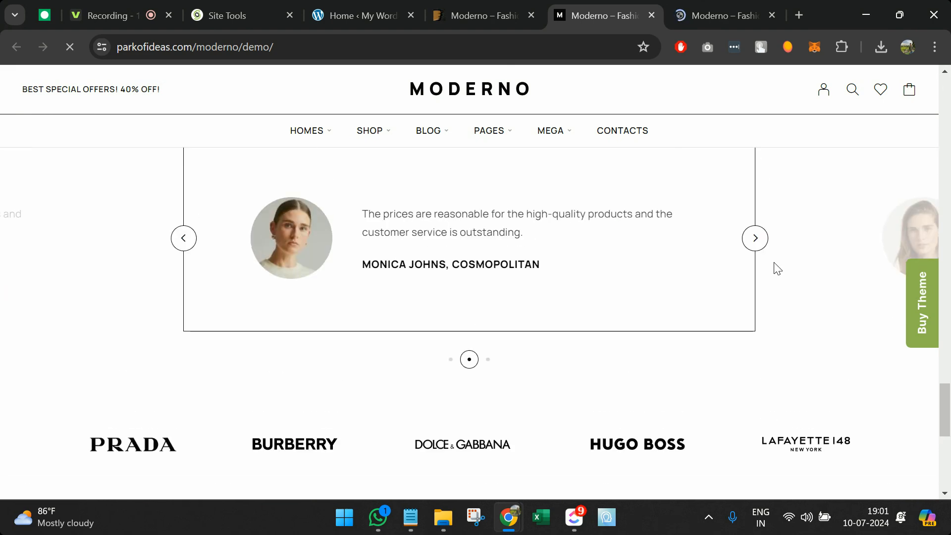
# Step: Step through the Reviews slider and scroll to the footer with sign-up form and payment icons
pyautogui.click(754, 239)
pyautogui.click(754, 238)
pyautogui.scroll(-4, 753, 242)
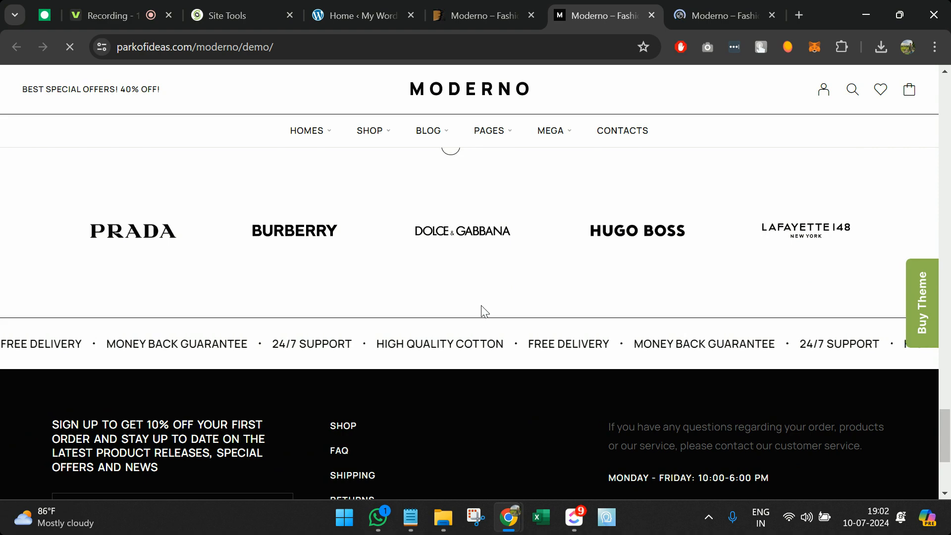
pyautogui.scroll(-4, 222, 249)
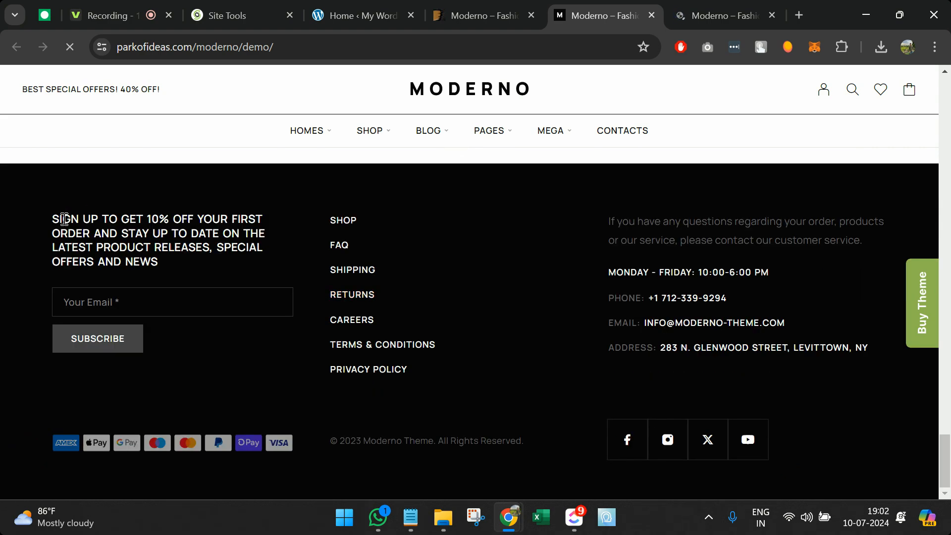
# Step: Select and deselect the footer text blocks on the Moderno demo page
pyautogui.moveTo(60, 216); pyautogui.dragTo(181, 259)
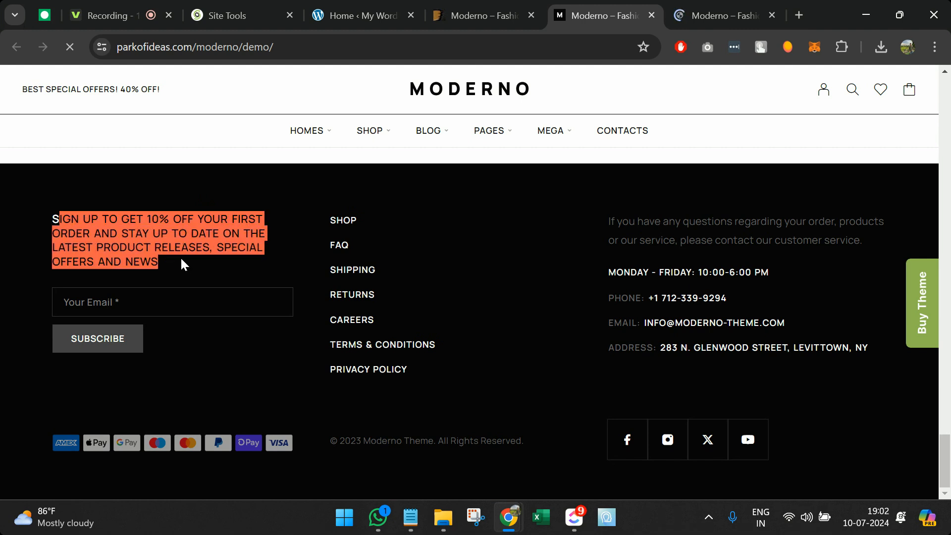
pyautogui.click(181, 259)
pyautogui.moveTo(323, 220); pyautogui.dragTo(430, 390)
pyautogui.click(464, 387)
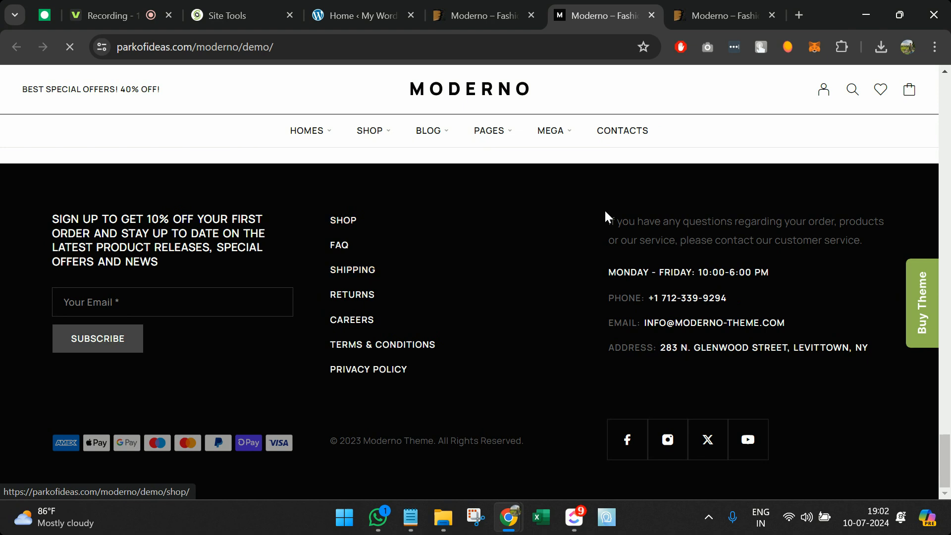
pyautogui.moveTo(604, 213); pyautogui.dragTo(802, 267)
pyautogui.click(806, 270)
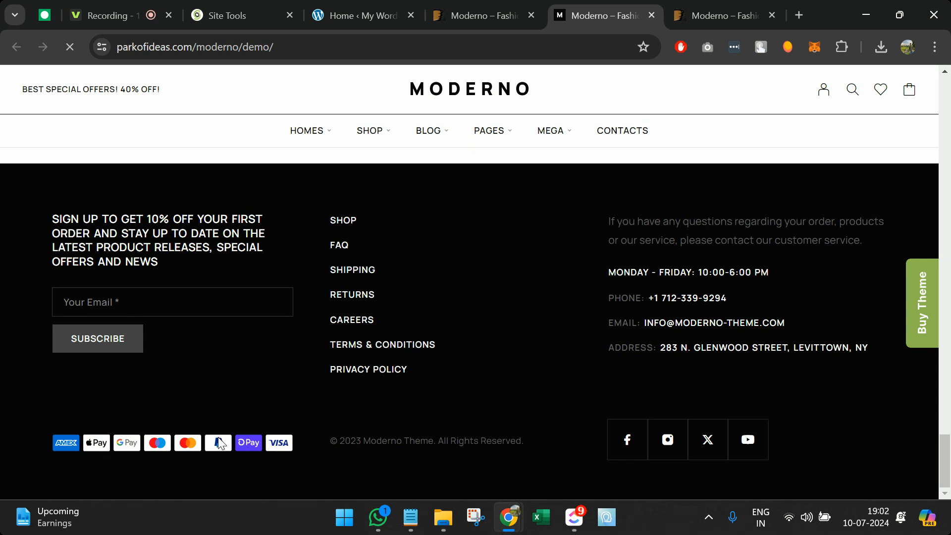
pyautogui.moveTo(75, 443); pyautogui.dragTo(644, 46)
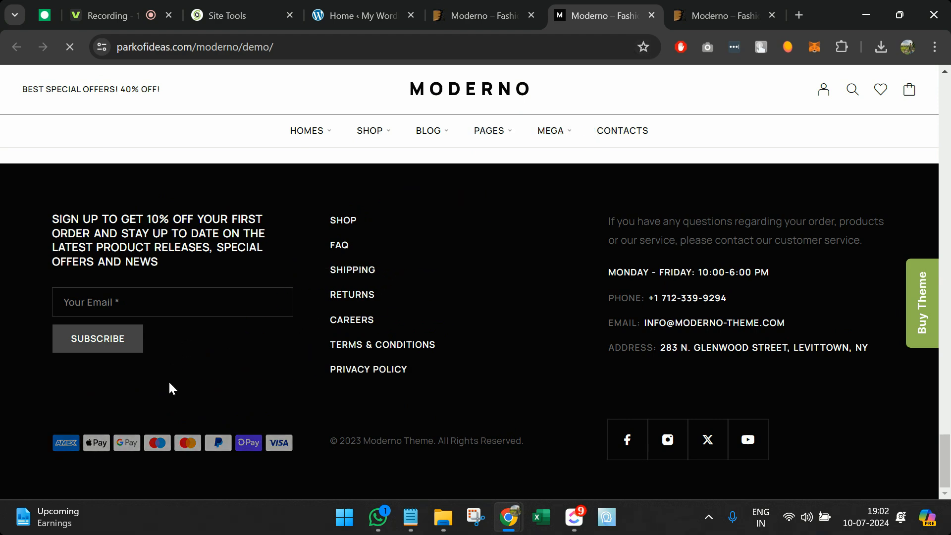
# Step: Open the footer payment-icons image ricky-2152262473.png in its own new tab
pyautogui.rightClick(182, 437)
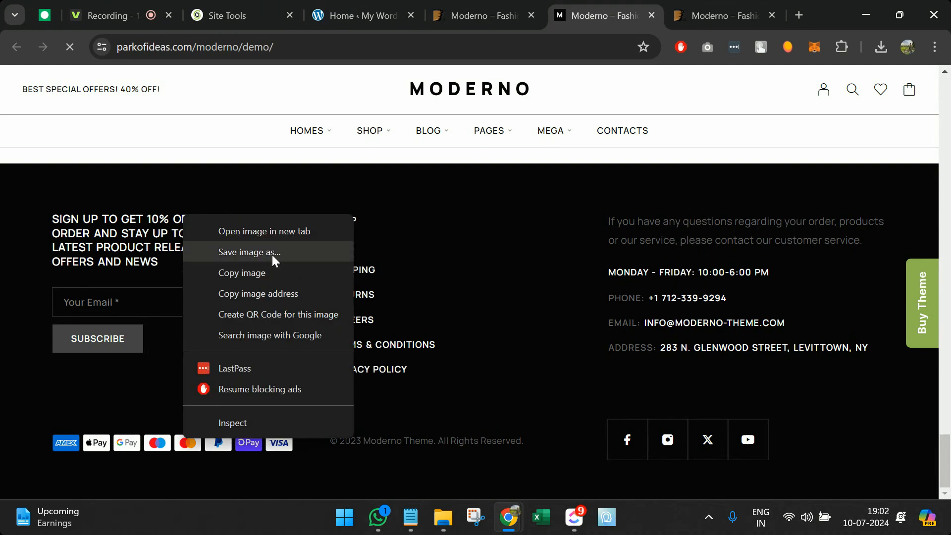
pyautogui.click(271, 238)
pyautogui.click(613, 11)
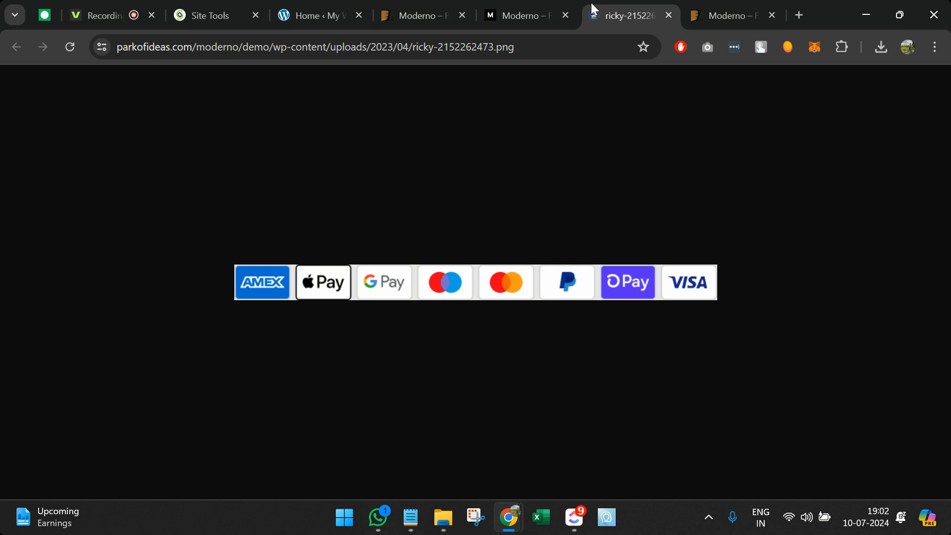
# Step: Move the image tab one place right and browse the ThemeForest live preview homepage
pyautogui.moveTo(623, 5); pyautogui.dragTo(757, 5)
pyautogui.click(629, 6)
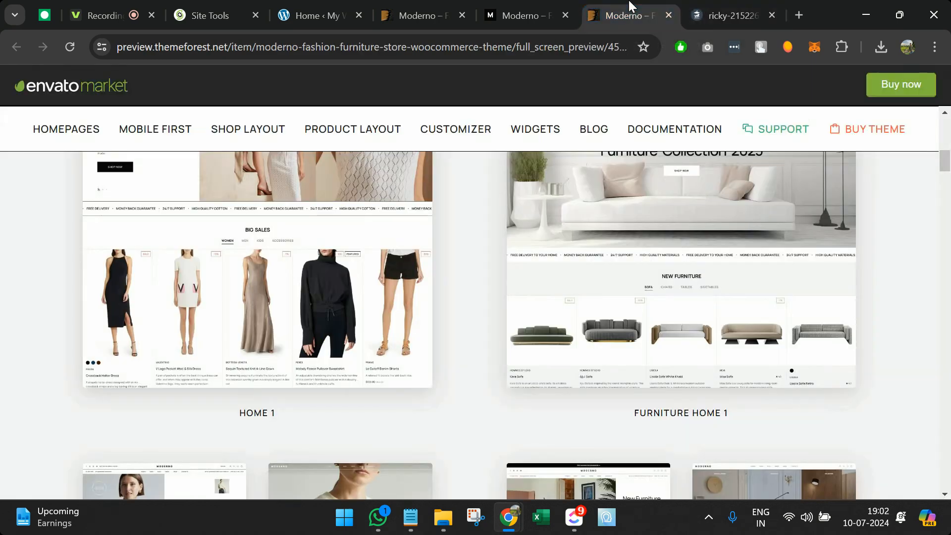
pyautogui.click(529, 7)
pyautogui.click(626, 8)
pyautogui.scroll(3, 508, 303)
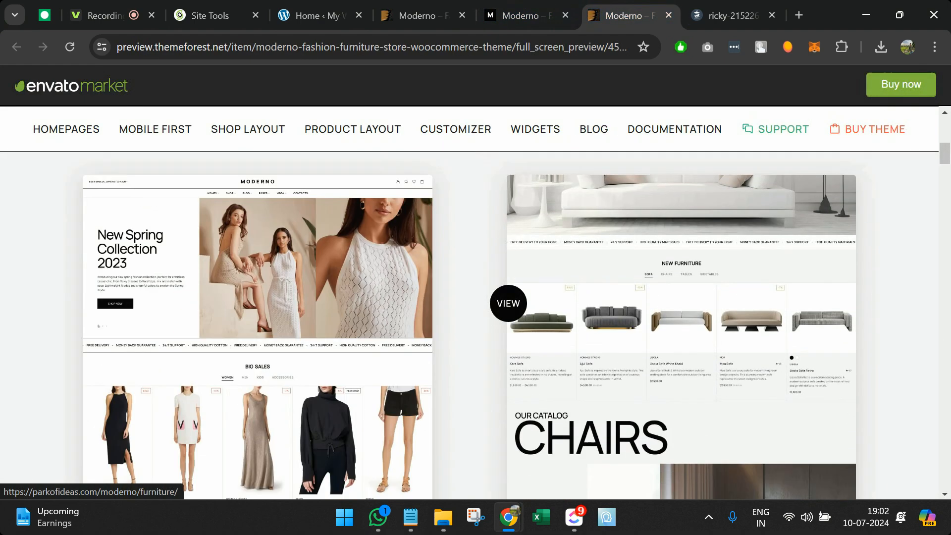
pyautogui.scroll(-3, 508, 303)
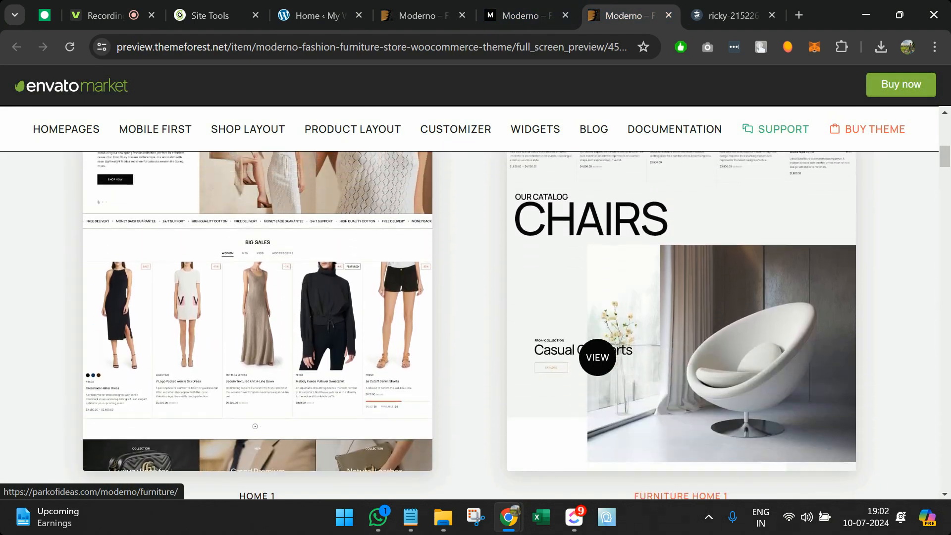
pyautogui.scroll(-6, 493, 381)
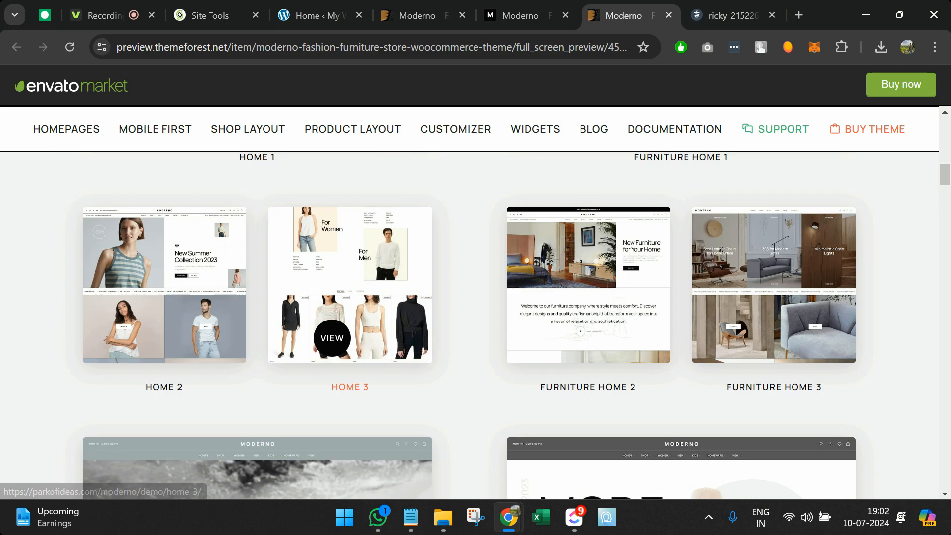
pyautogui.scroll(6, 632, 290)
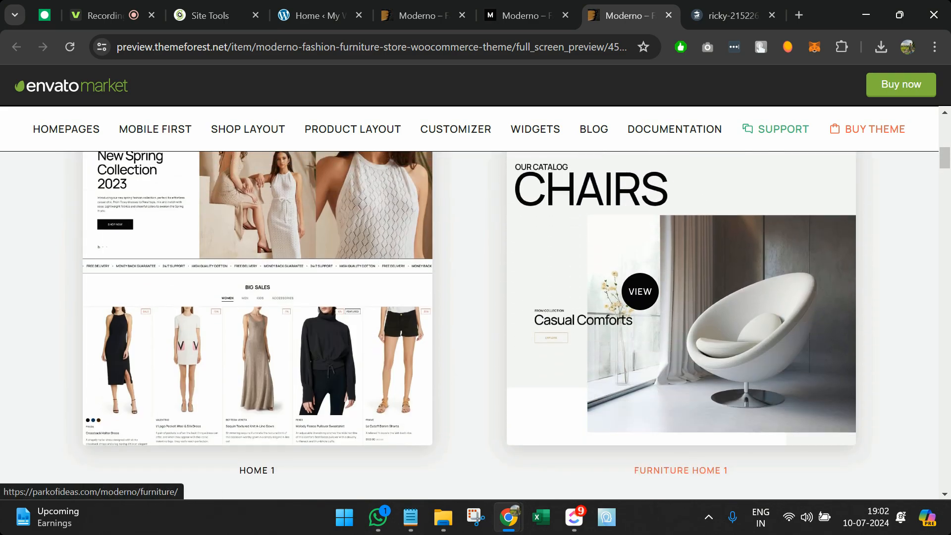
pyautogui.scroll(-20, 640, 291)
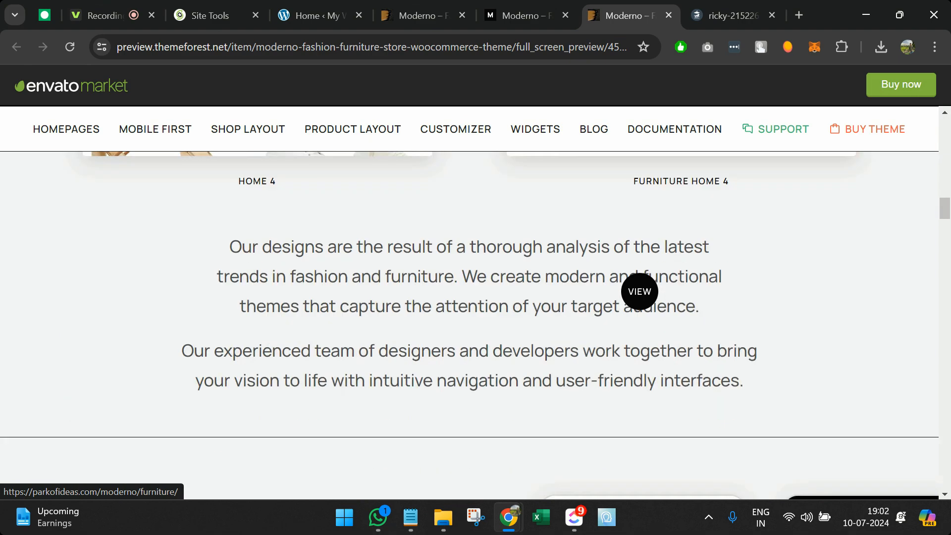
pyautogui.scroll(18, 639, 291)
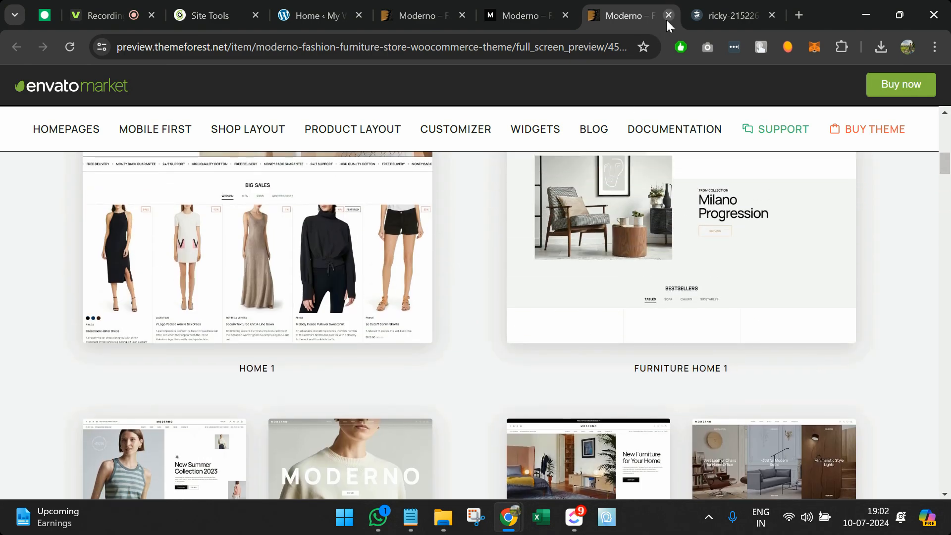
# Step: Close the ThemeForest live preview, Moderno demo and Moderno product page tabs
pyautogui.click(667, 19)
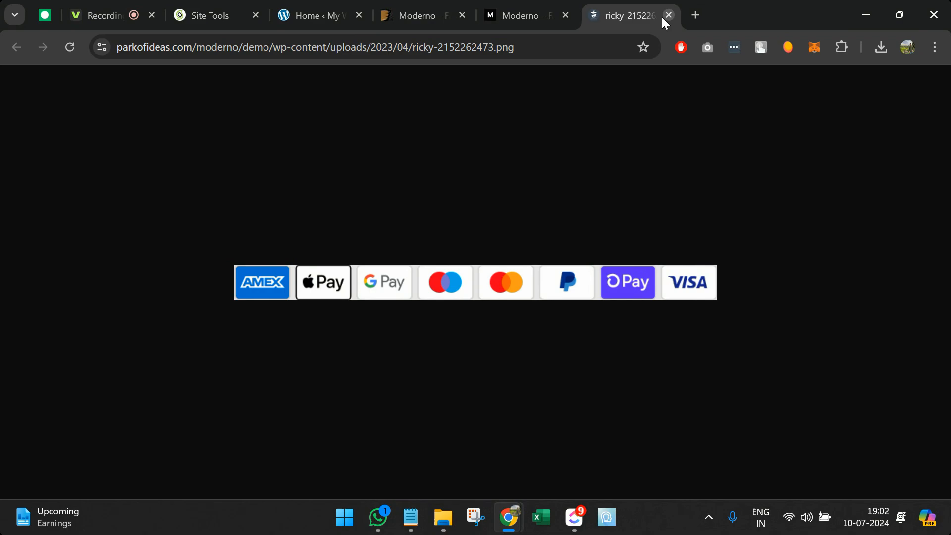
pyautogui.click(563, 6)
pyautogui.scroll(4, 598, 304)
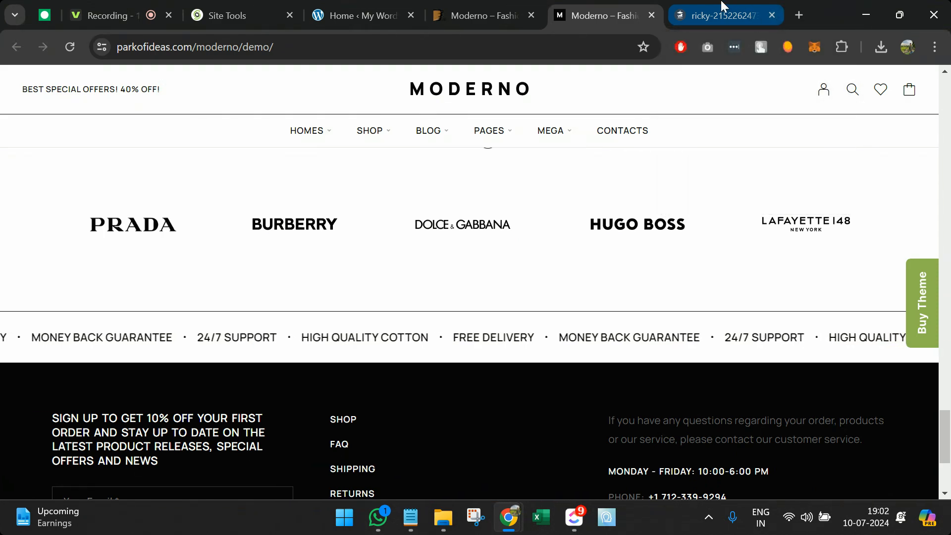
pyautogui.scroll(15, 640, 366)
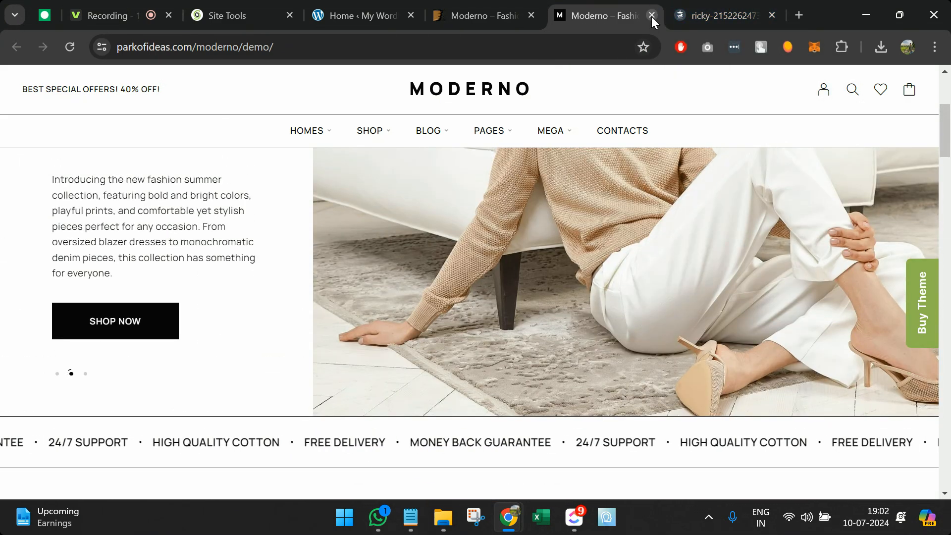
pyautogui.click(651, 16)
pyautogui.click(459, 2)
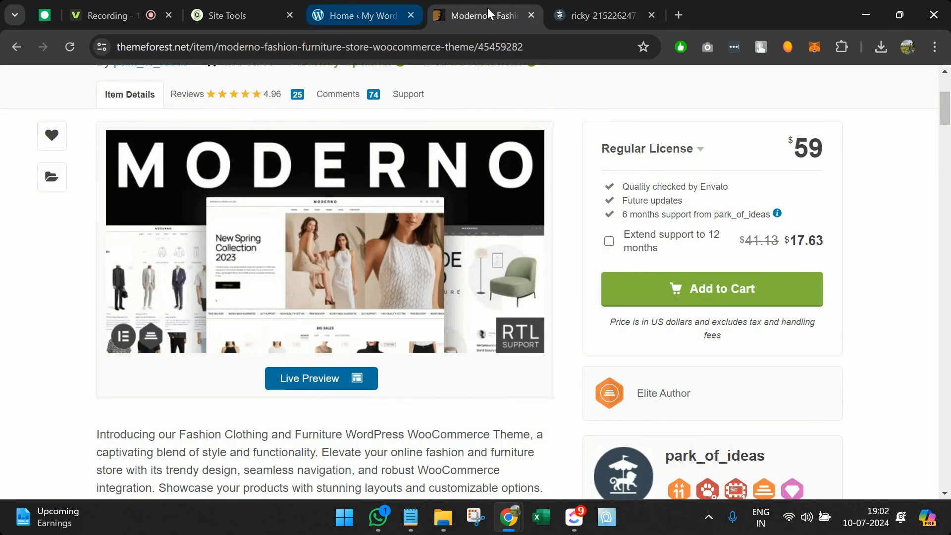
pyautogui.click(532, 15)
# Step: Reach Appearance > Themes > Add New Theme > Upload Theme, then WooCommerce > Settings
pyautogui.click(369, 2)
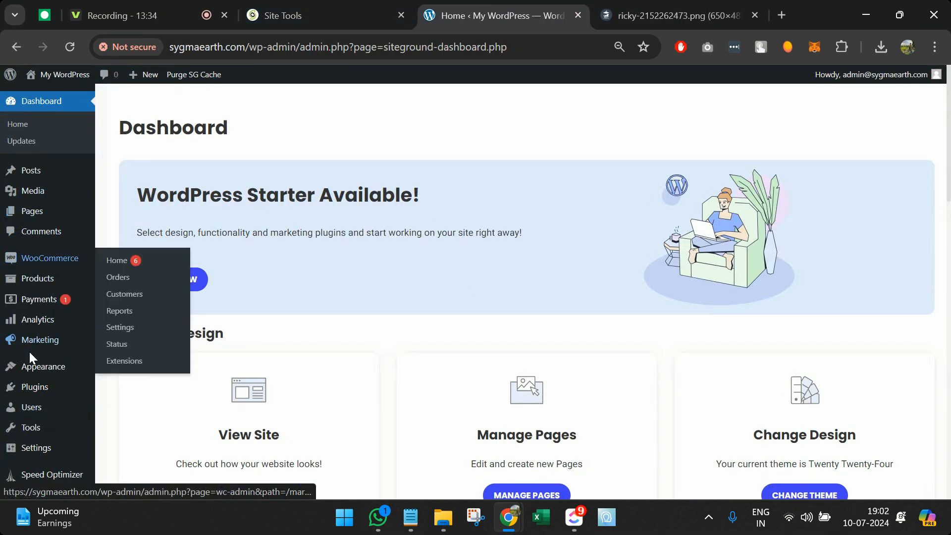
pyautogui.moveTo(38, 370)
pyautogui.click(126, 373)
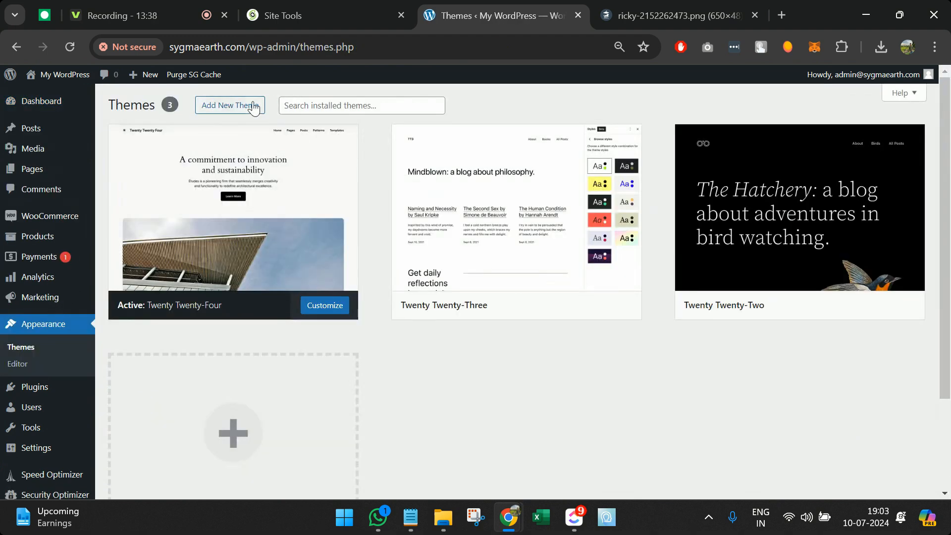
pyautogui.click(254, 106)
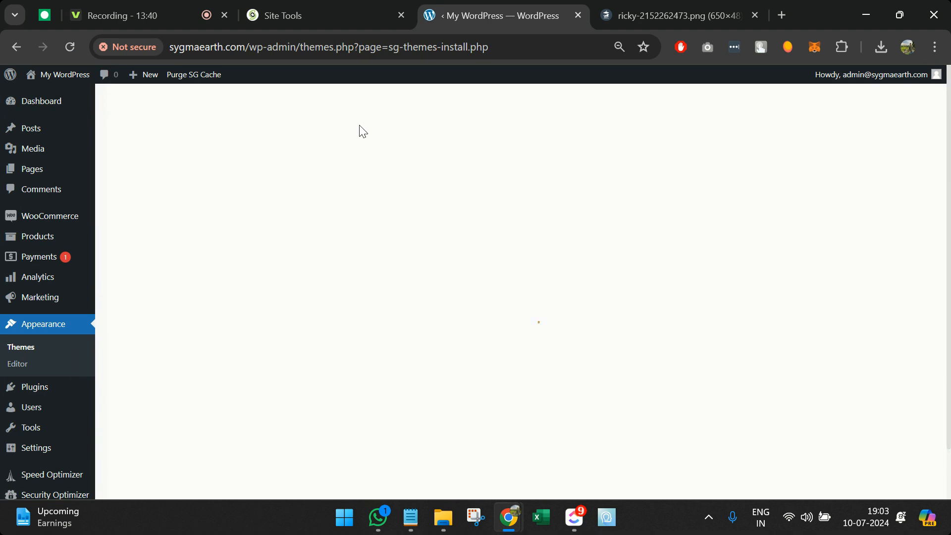
pyautogui.click(548, 178)
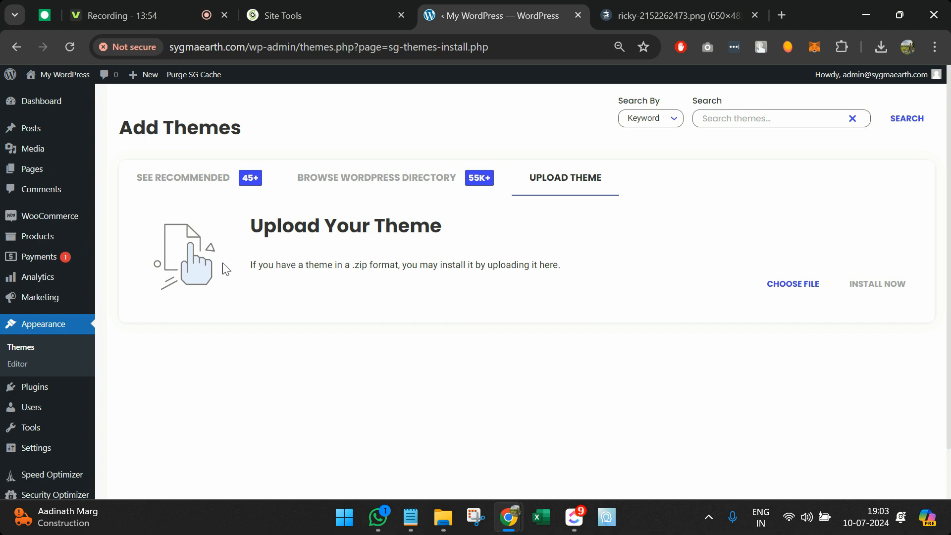
pyautogui.moveTo(75, 223)
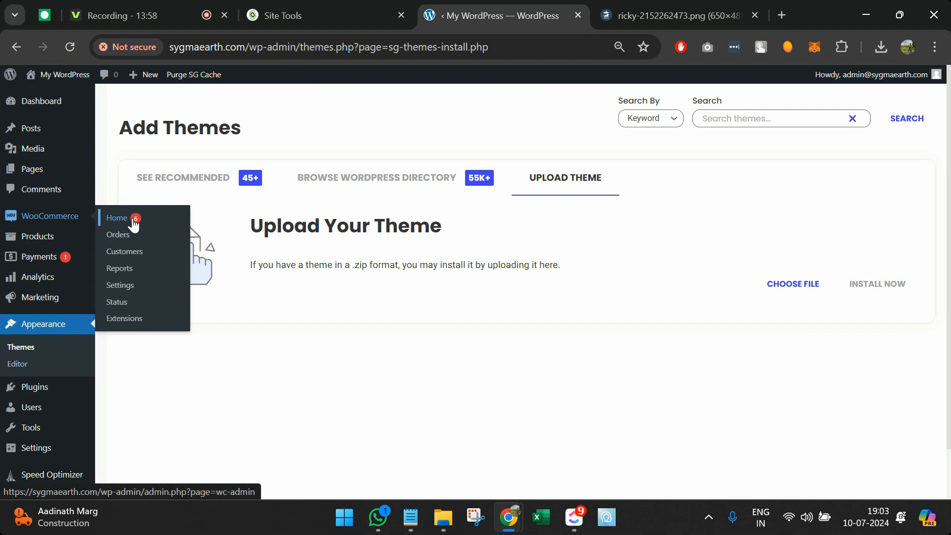
pyautogui.click(128, 291)
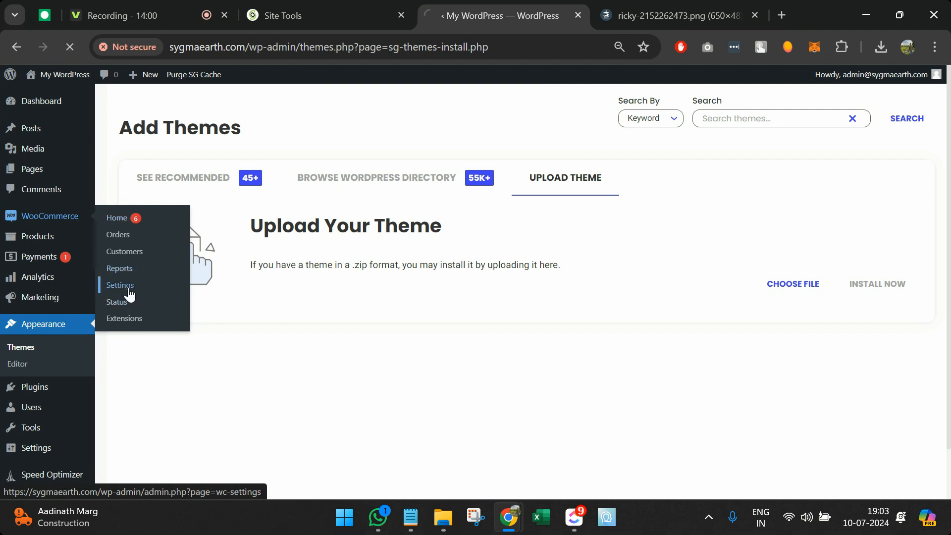
# Step: Keep California as the store location and selling to all countries
pyautogui.scroll(-2, 179, 341)
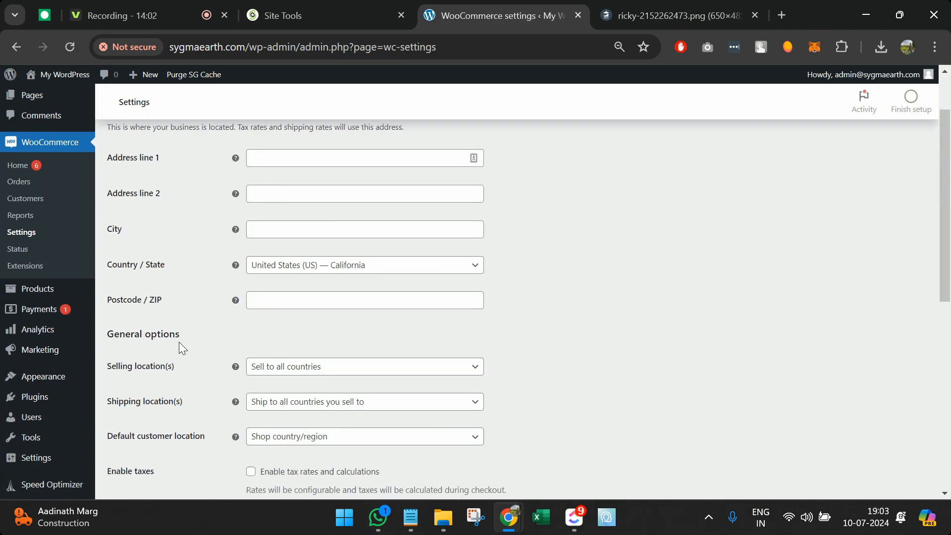
pyautogui.click(294, 256)
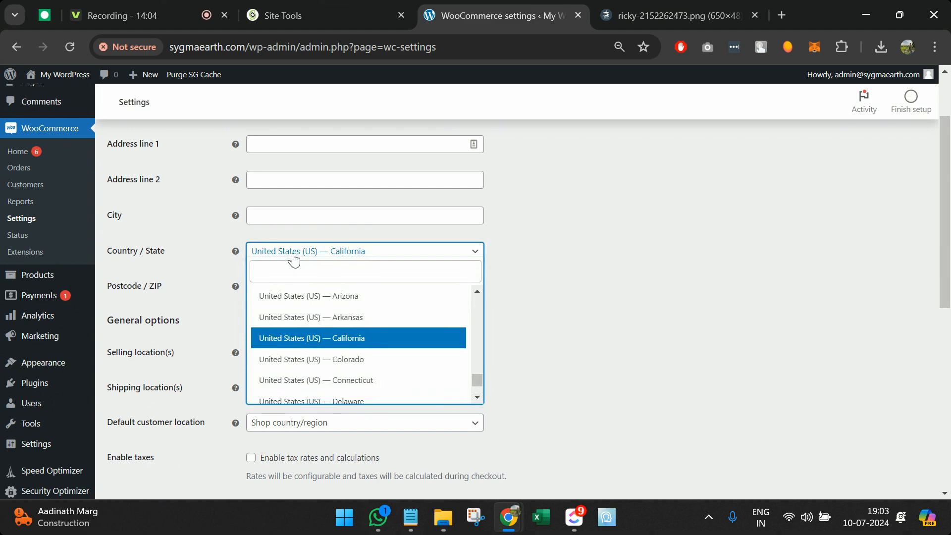
pyautogui.click(623, 230)
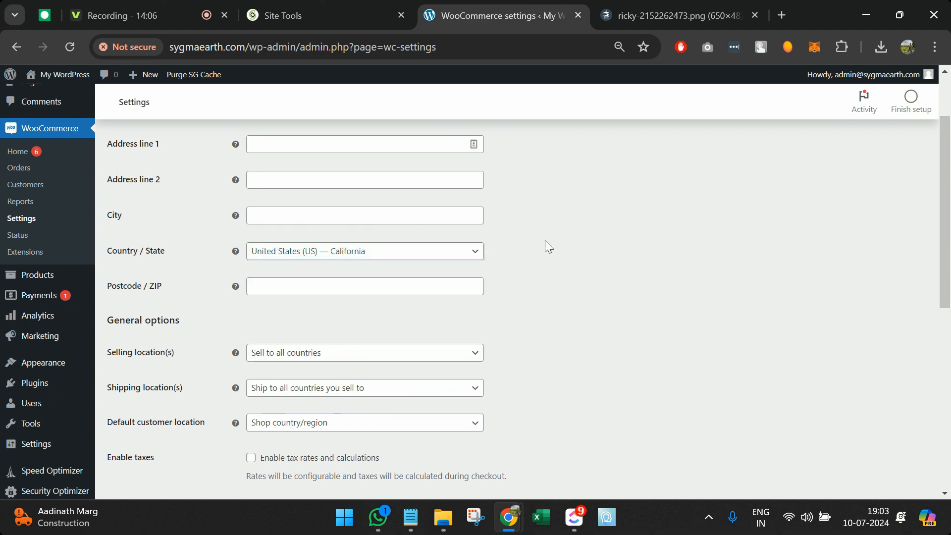
pyautogui.scroll(-4, 545, 243)
pyautogui.scroll(1, 387, 185)
pyautogui.click(347, 194)
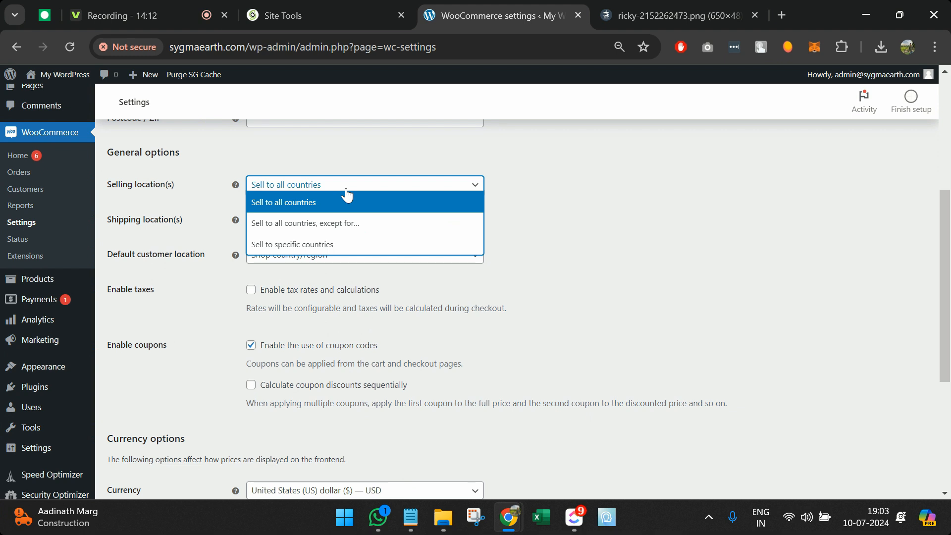
pyautogui.click(553, 205)
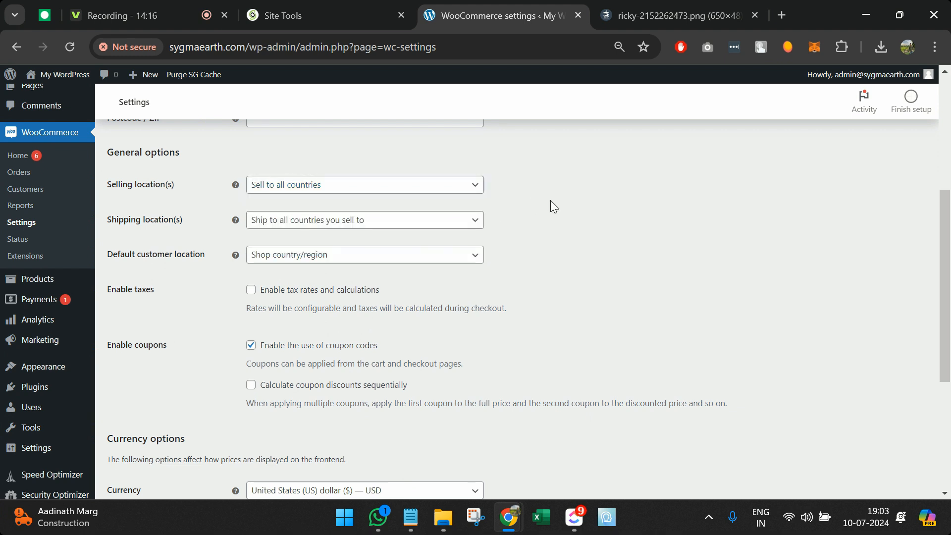
# Step: Keep US dollars as the store currency and open the Products settings tab
pyautogui.scroll(-5, 550, 201)
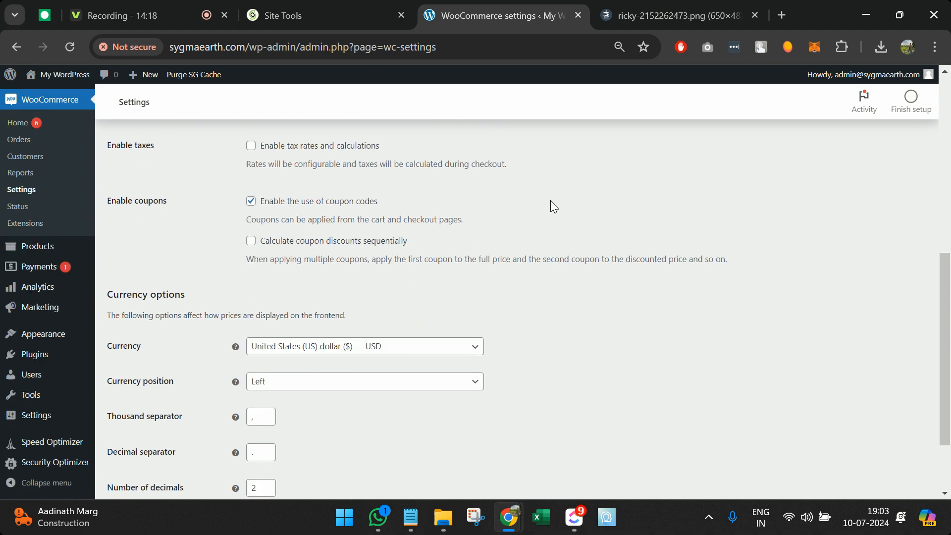
pyautogui.click(398, 255)
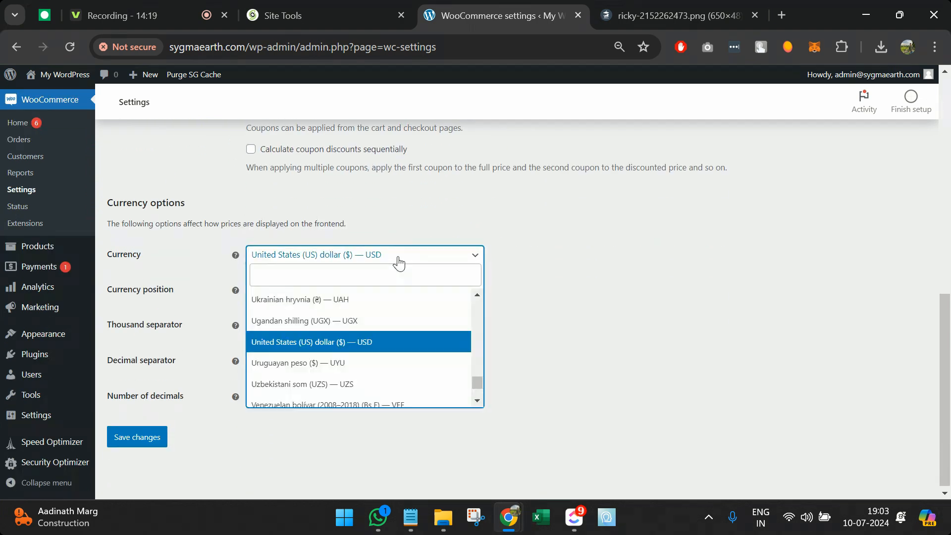
pyautogui.click(582, 240)
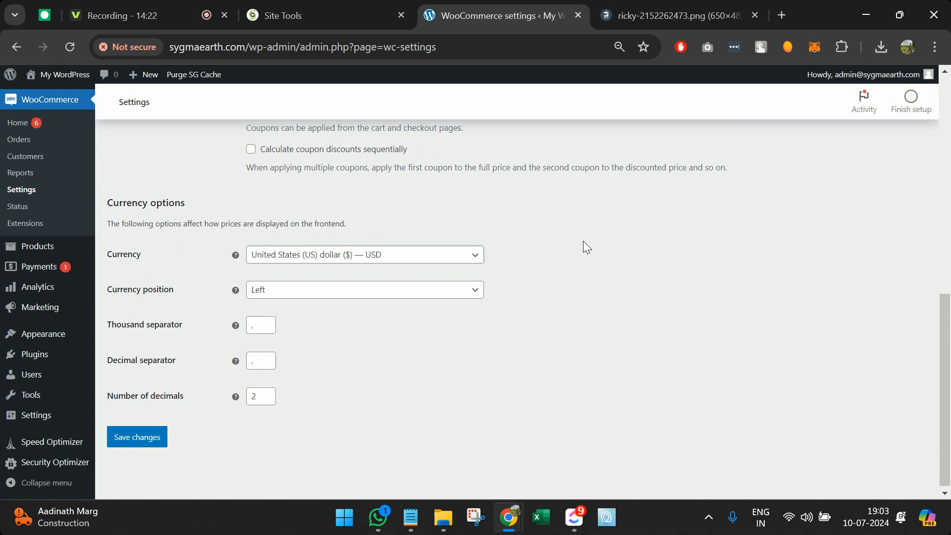
pyautogui.scroll(3, 583, 241)
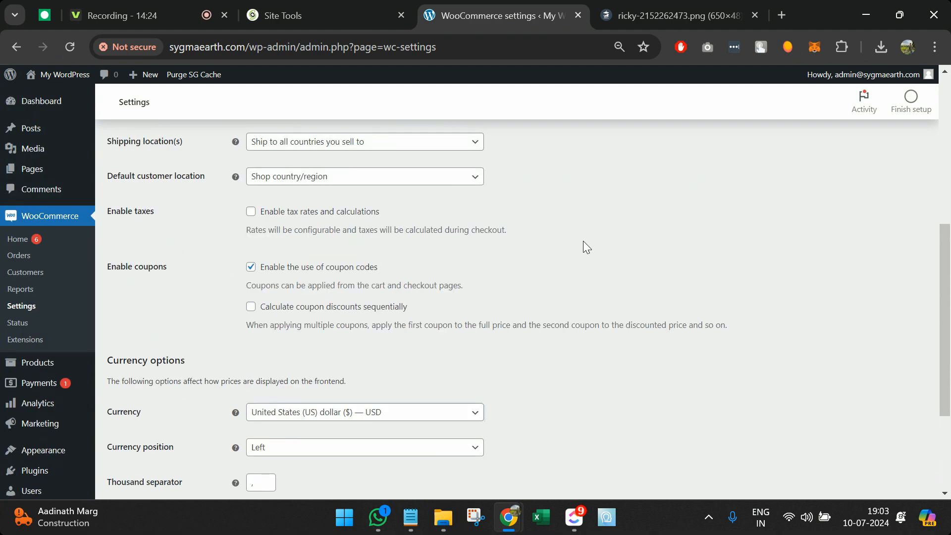
pyautogui.scroll(4, 583, 241)
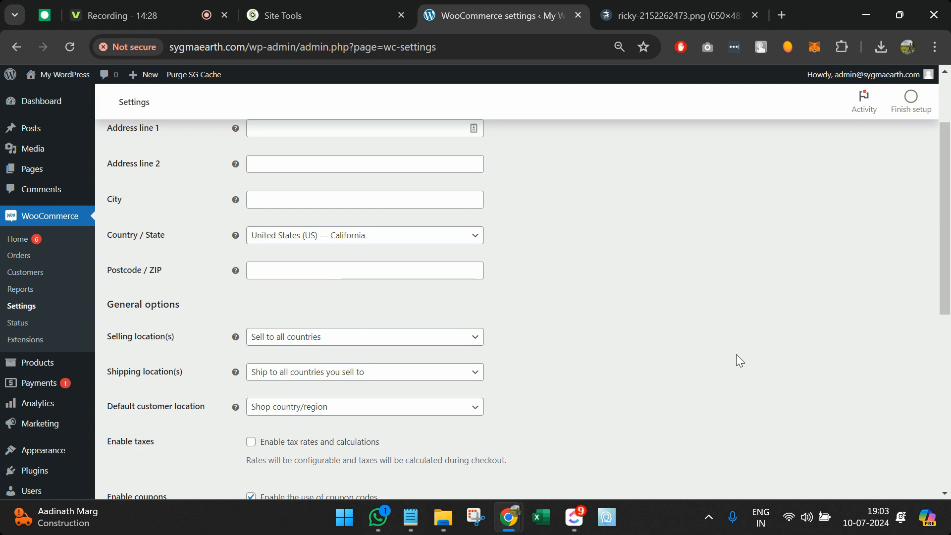
pyautogui.scroll(2, 740, 361)
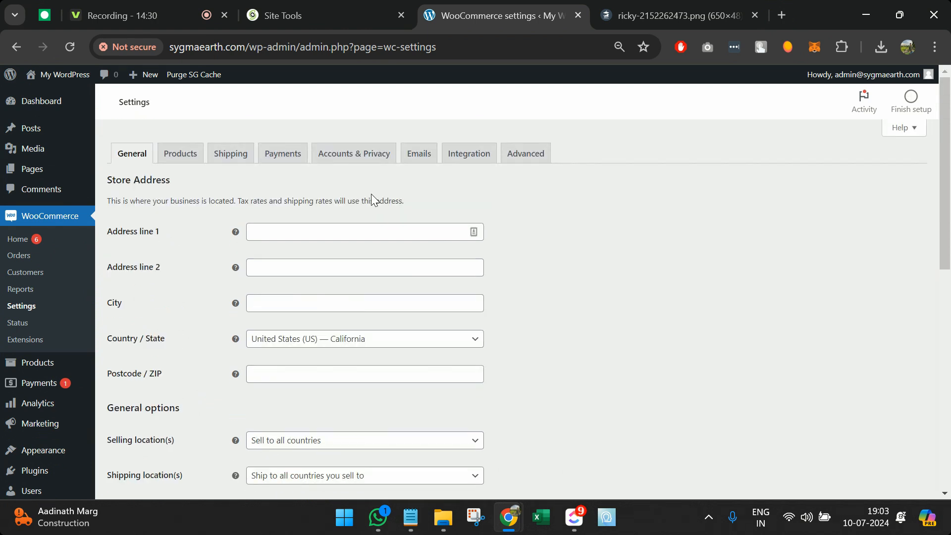
pyautogui.click(187, 153)
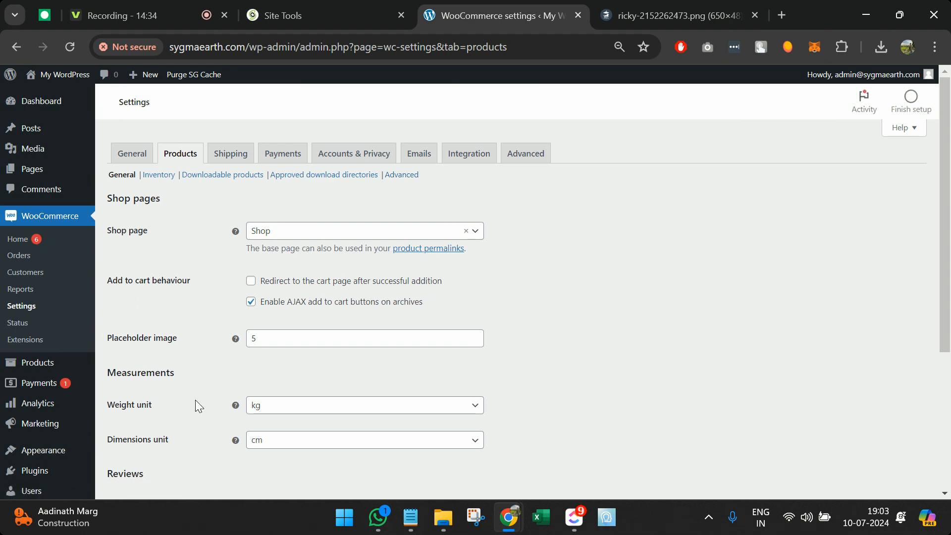
# Step: Review the Products settings and Shipping zones, then go to the Payments tab
pyautogui.scroll(-5, 195, 400)
pyautogui.scroll(4, 246, 236)
pyautogui.click(221, 158)
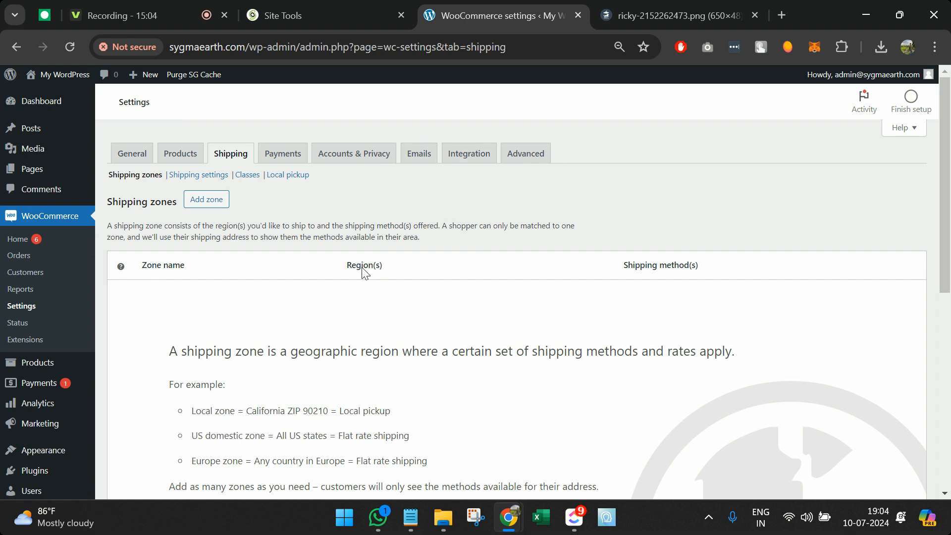
pyautogui.scroll(-2, 297, 223)
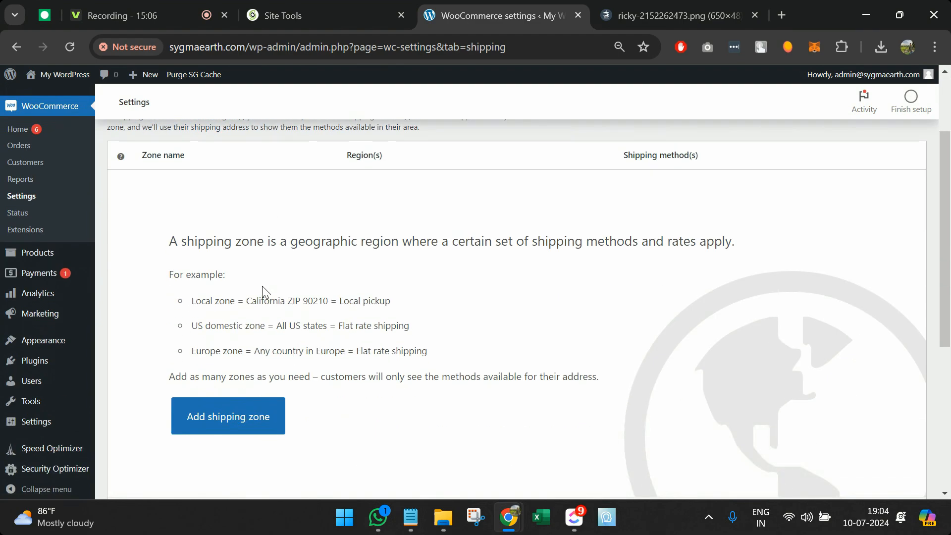
pyautogui.scroll(2, 252, 312)
pyautogui.click(283, 162)
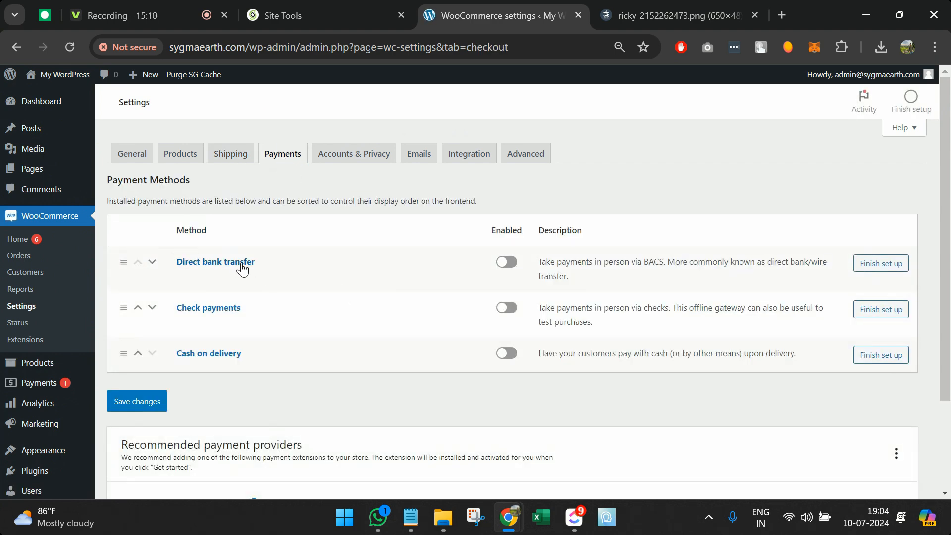
# Step: Toggle on Direct bank transfer, Check payments and Cash on delivery, then save changes
pyautogui.moveTo(268, 269); pyautogui.dragTo(176, 263)
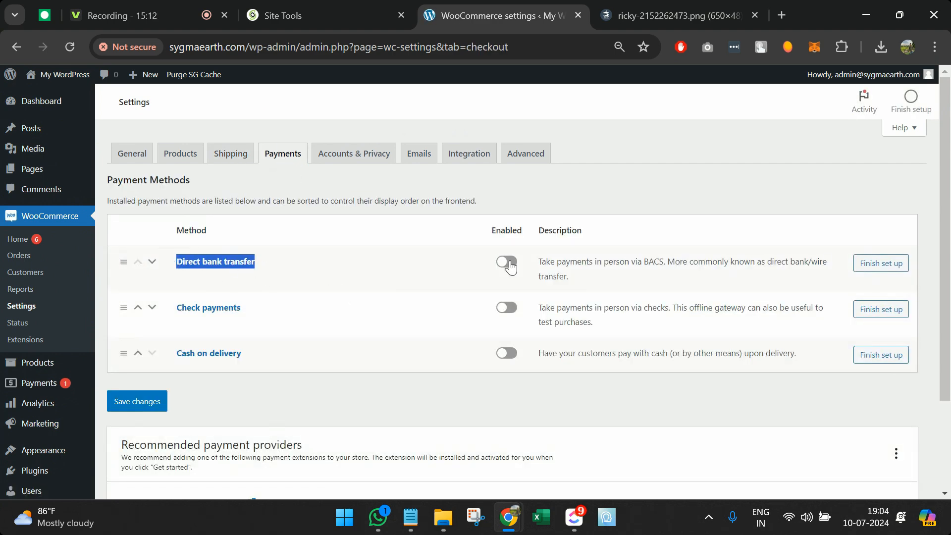
pyautogui.click(512, 306)
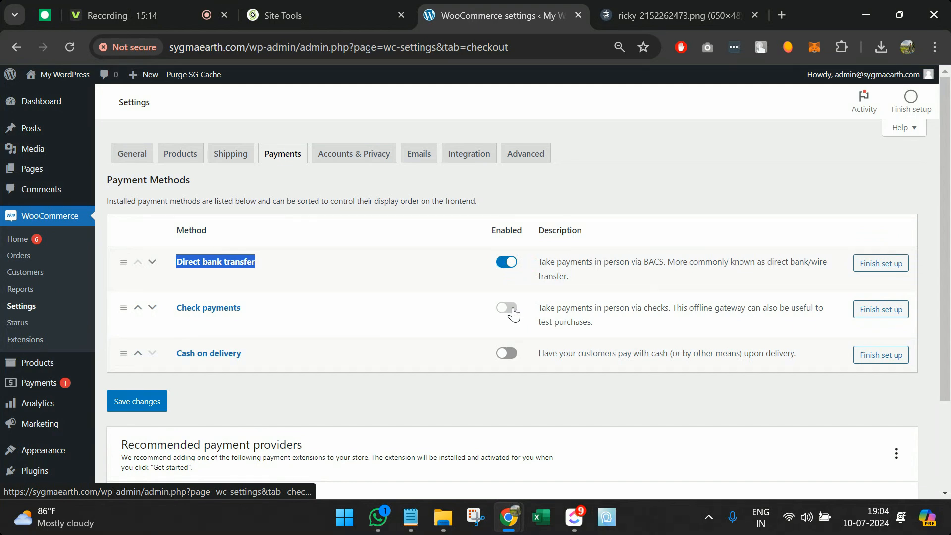
pyautogui.click(513, 353)
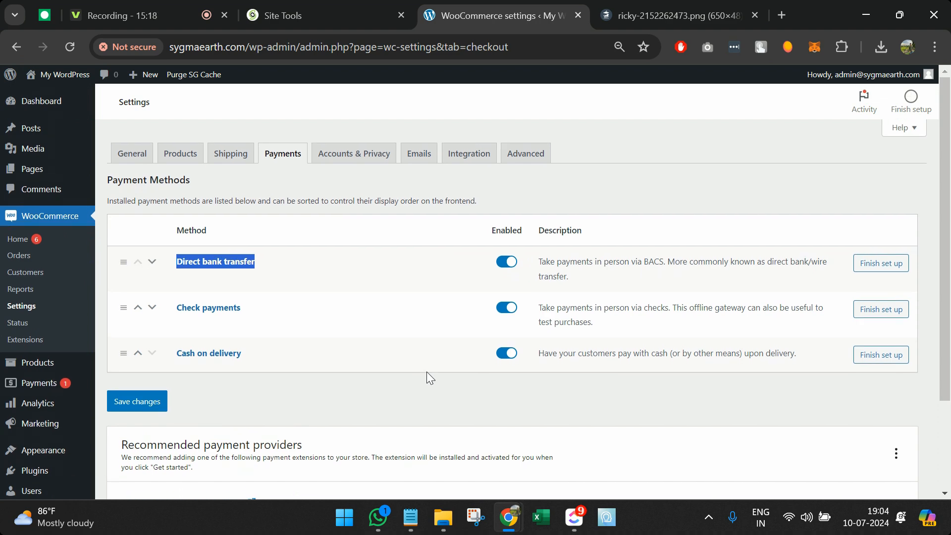
pyautogui.scroll(-1, 423, 370)
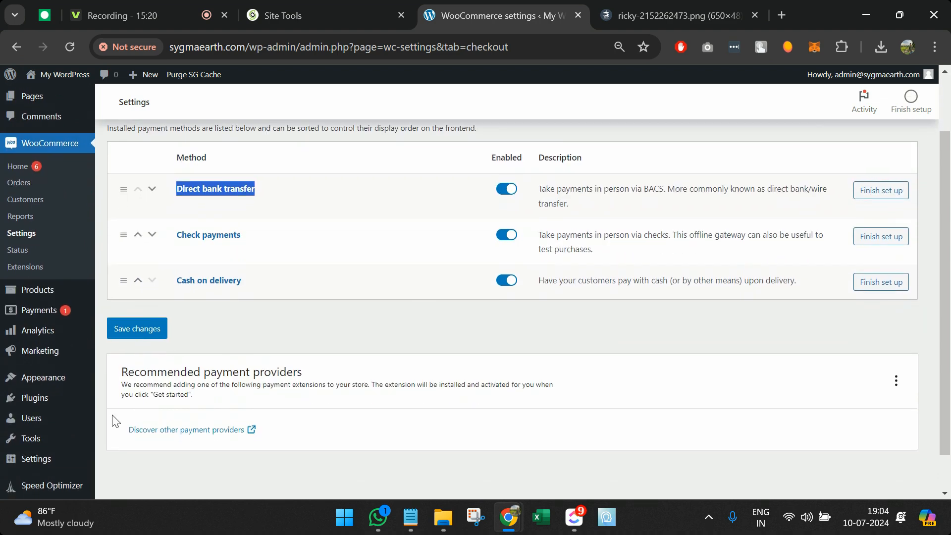
pyautogui.moveTo(39, 400)
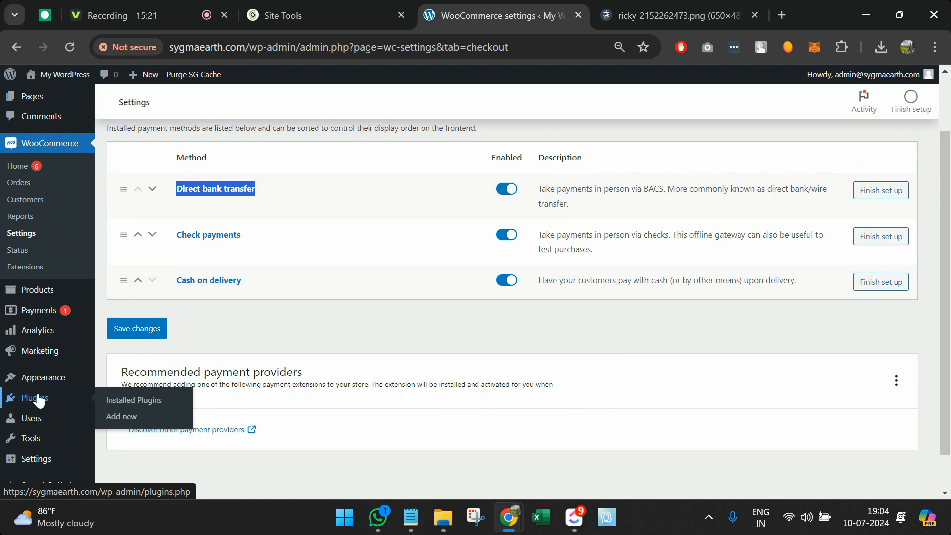
pyautogui.click(155, 329)
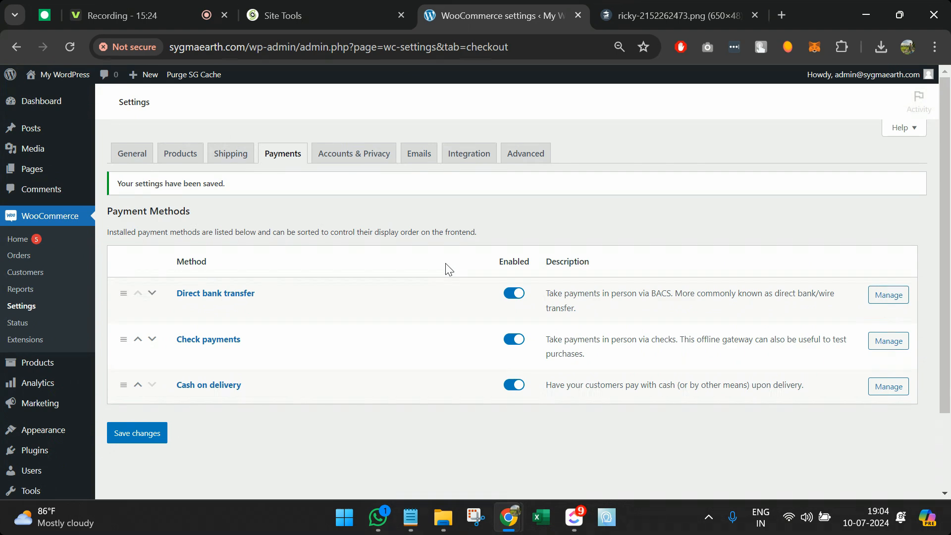
pyautogui.scroll(-1, 124, 430)
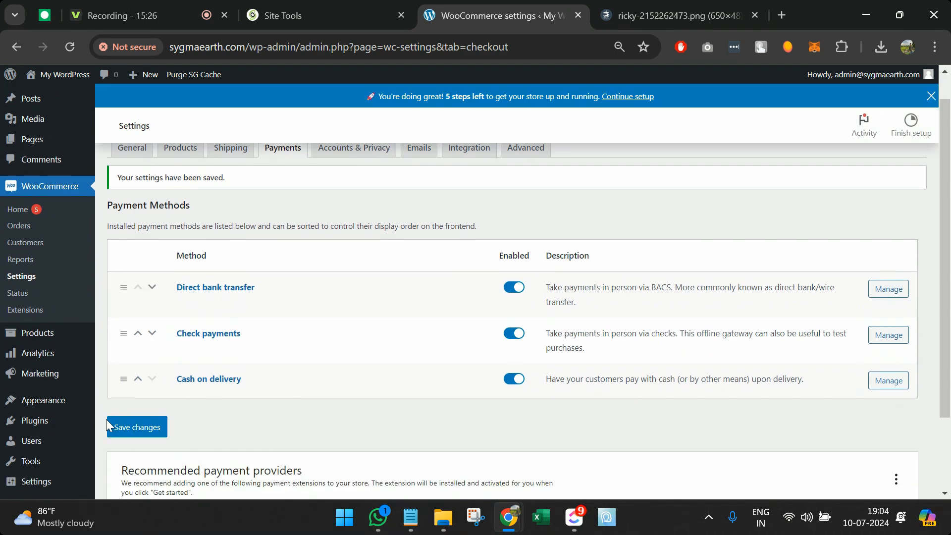
pyautogui.scroll(-1, 106, 419)
# Step: Search new plugins for 'paypal' and install Payment Plugins for PayPal WooCommerce
pyautogui.moveTo(49, 411)
pyautogui.moveTo(38, 328)
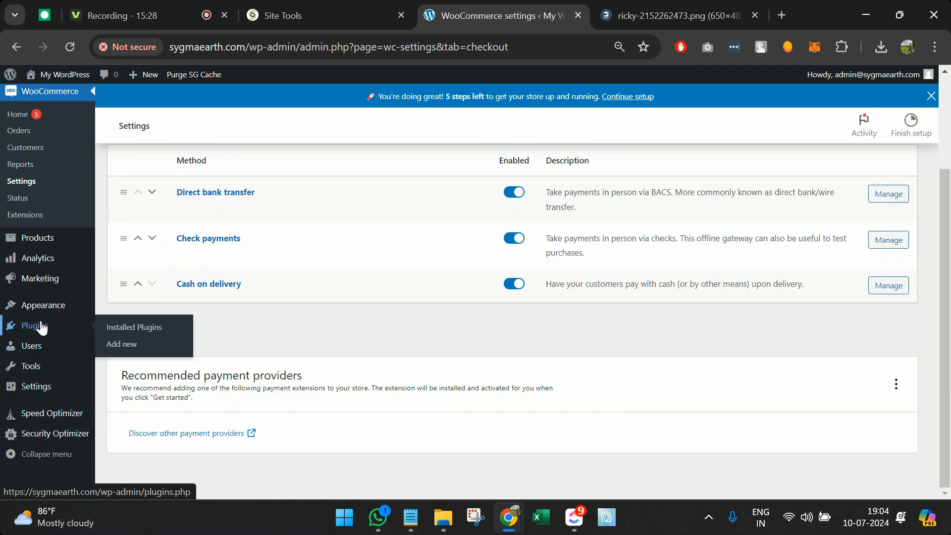
pyautogui.click(127, 345)
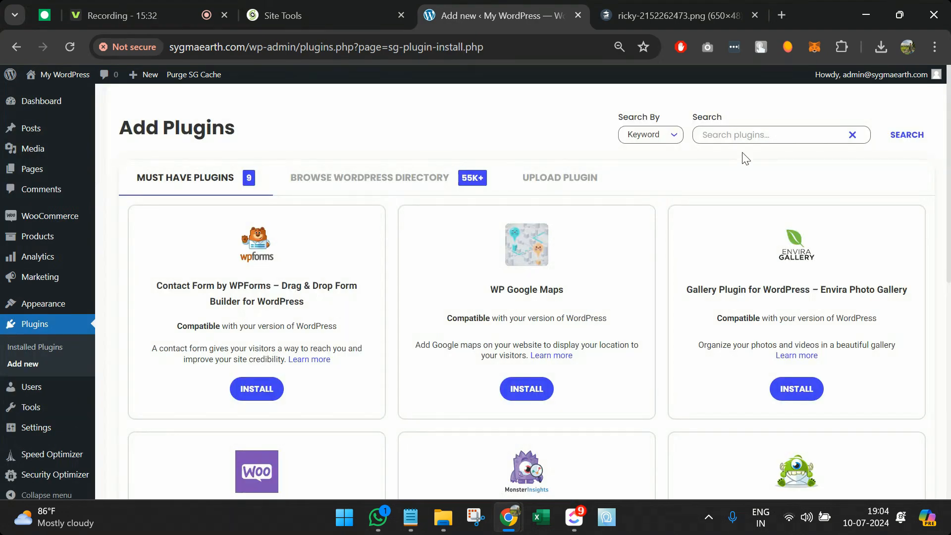
pyautogui.click(739, 135)
pyautogui.write('paypal')
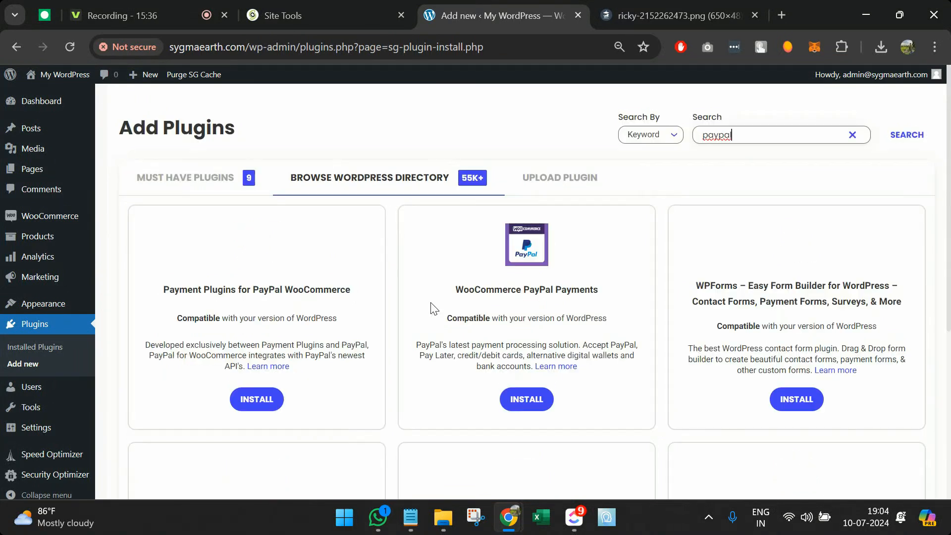
pyautogui.click(275, 394)
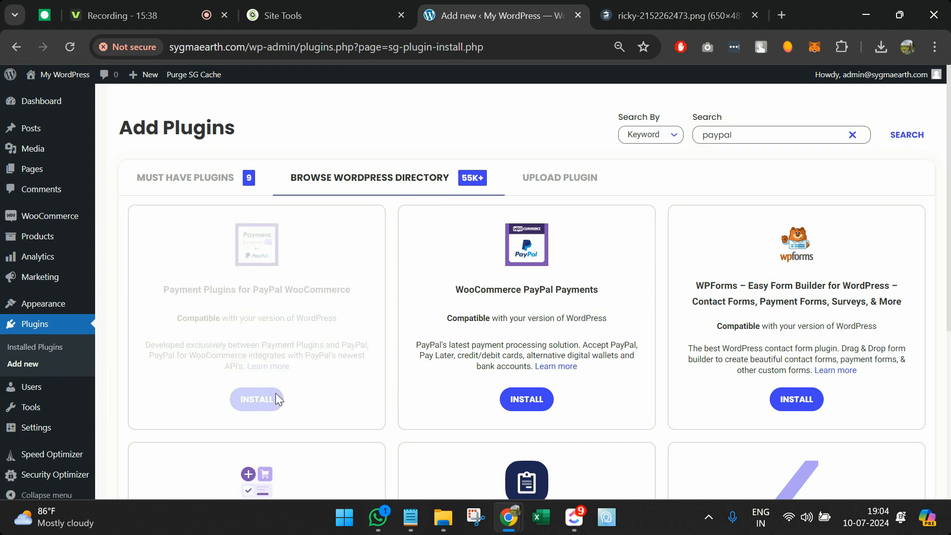
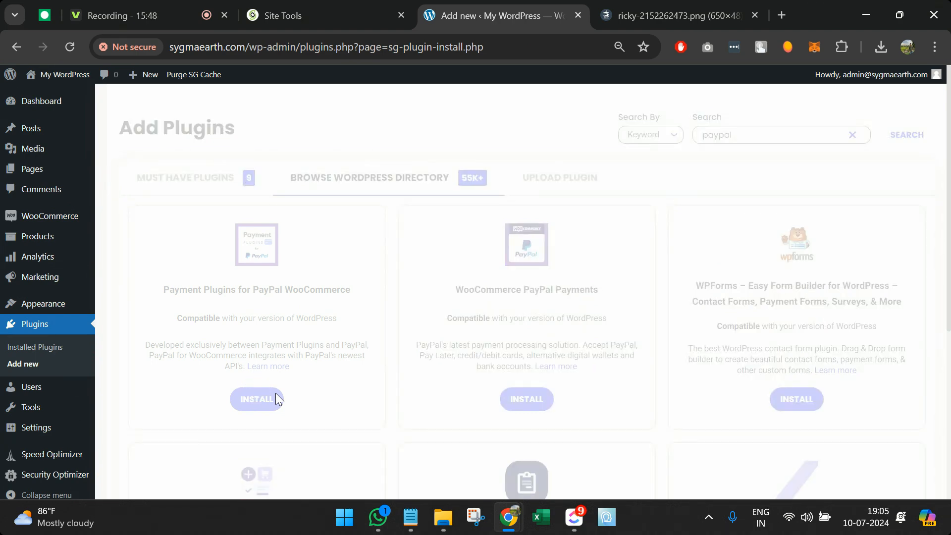
# Step: Activate the Payment Plugins for PayPal WooCommerce plugin from its card
pyautogui.click(266, 398)
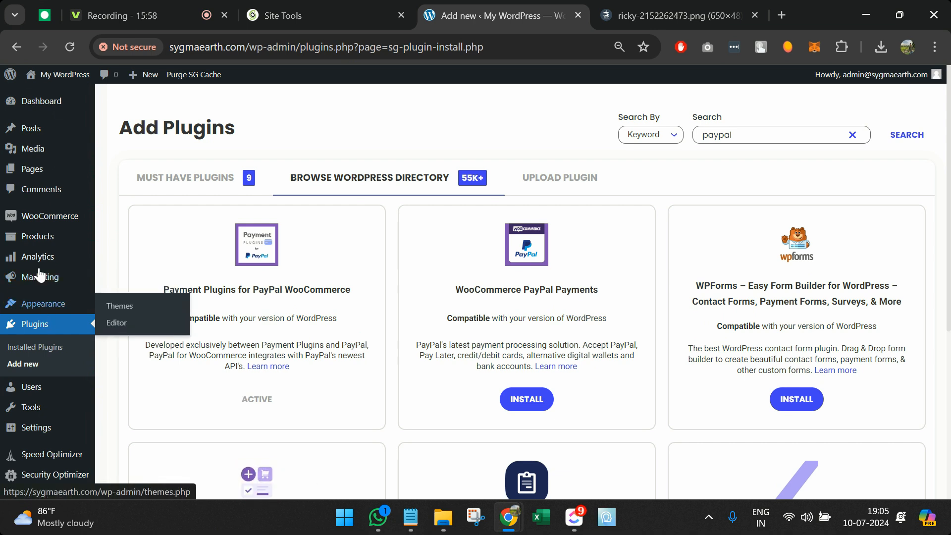
pyautogui.moveTo(79, 217)
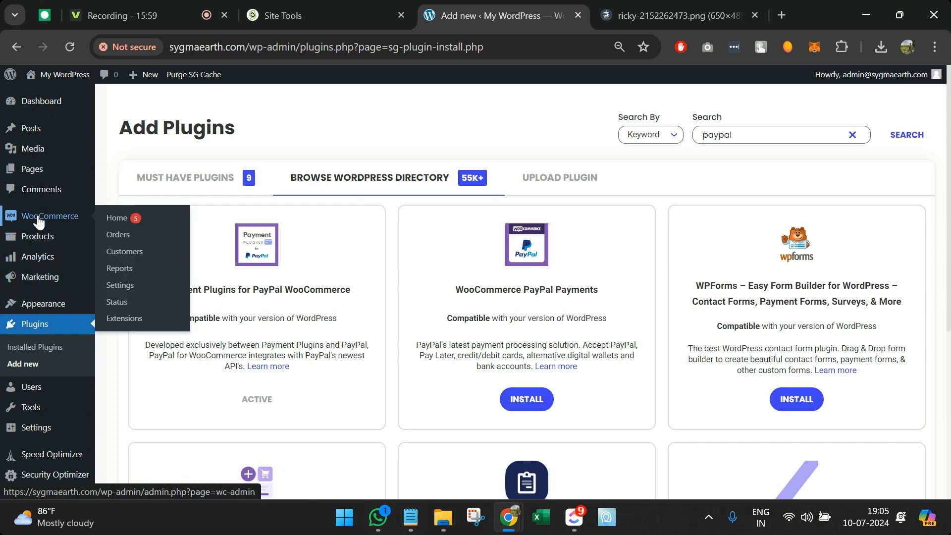
pyautogui.click(122, 286)
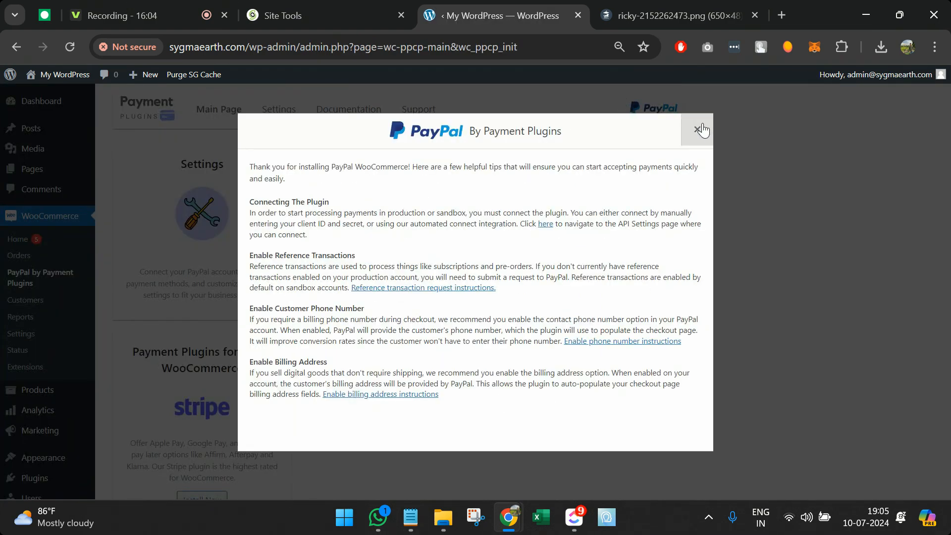
# Step: Switch on the PayPal Gateway By Payment Plugins method in WooCommerce Payments and save
pyautogui.click(698, 129)
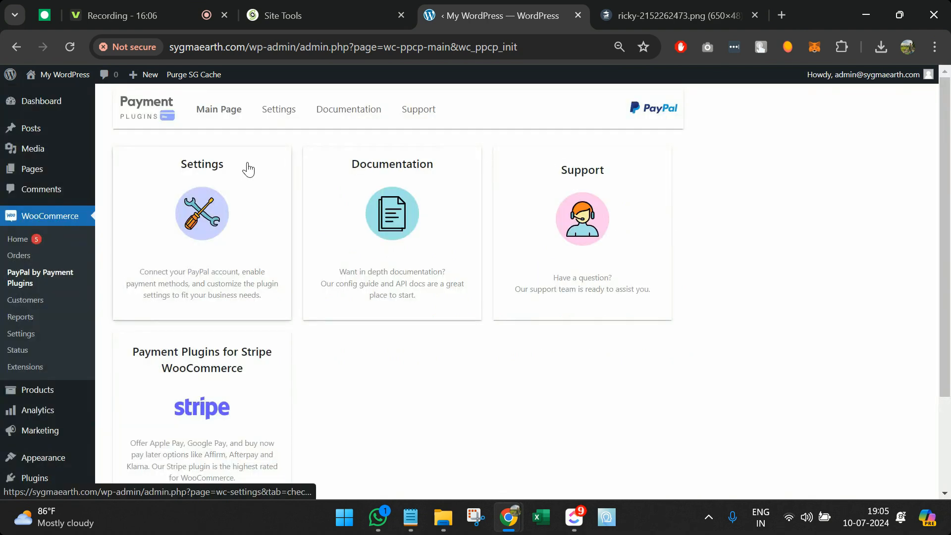
pyautogui.scroll(-2, 411, 245)
pyautogui.scroll(2, 409, 244)
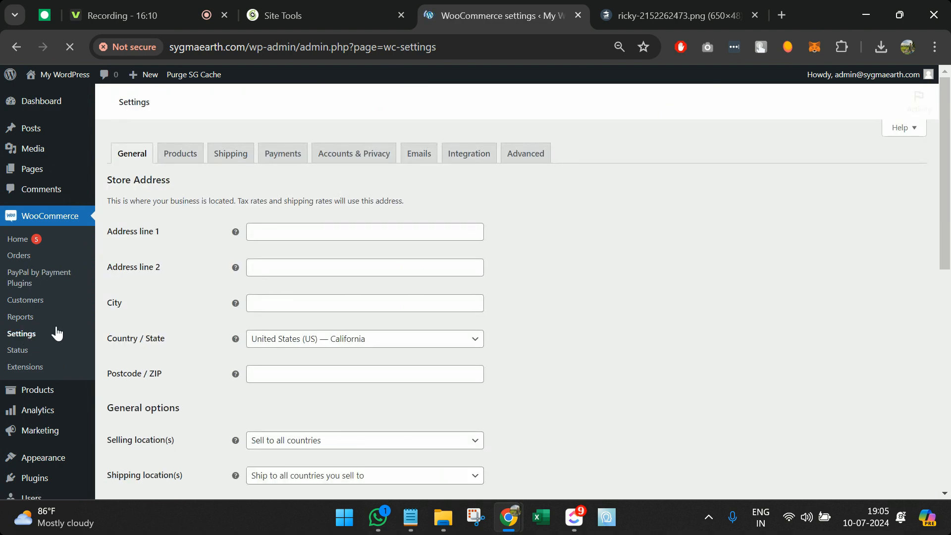
pyautogui.click(287, 158)
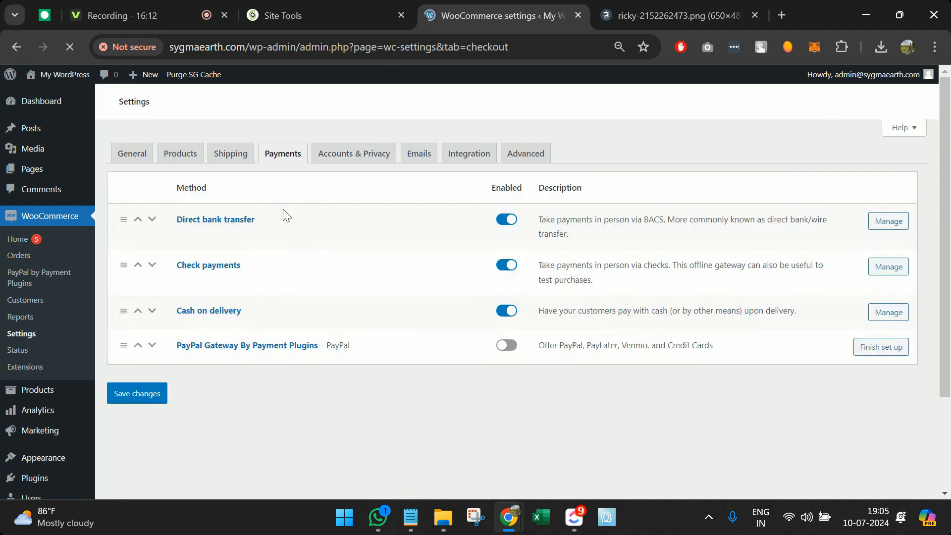
pyautogui.scroll(-1, 363, 336)
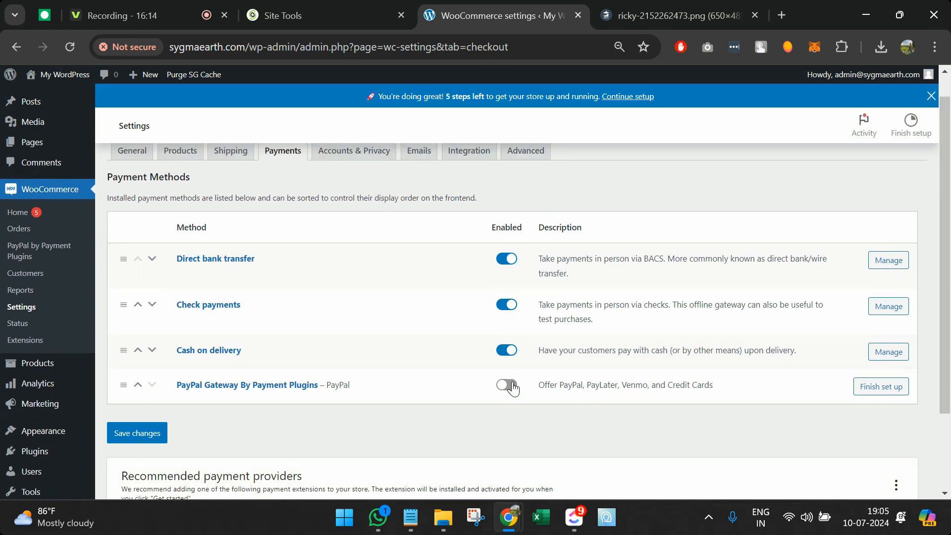
pyautogui.click(508, 386)
pyautogui.click(137, 433)
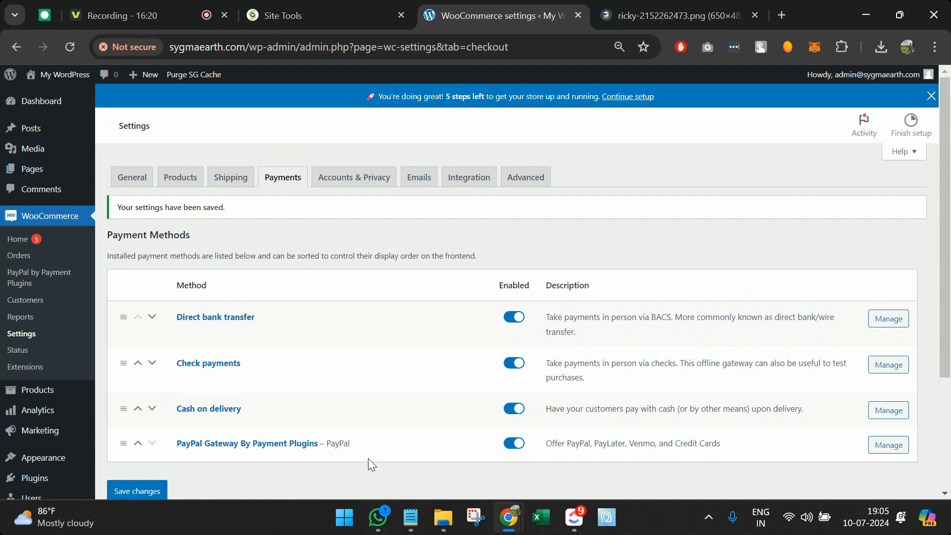
# Step: Review the PayPal Gateway settings and its API Settings with production environment credentials
pyautogui.click(880, 448)
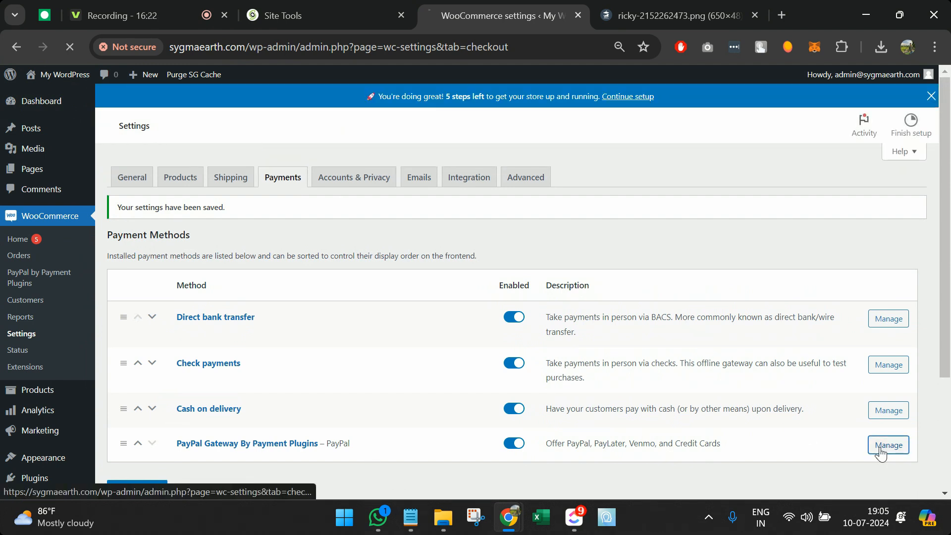
pyautogui.scroll(-2, 344, 334)
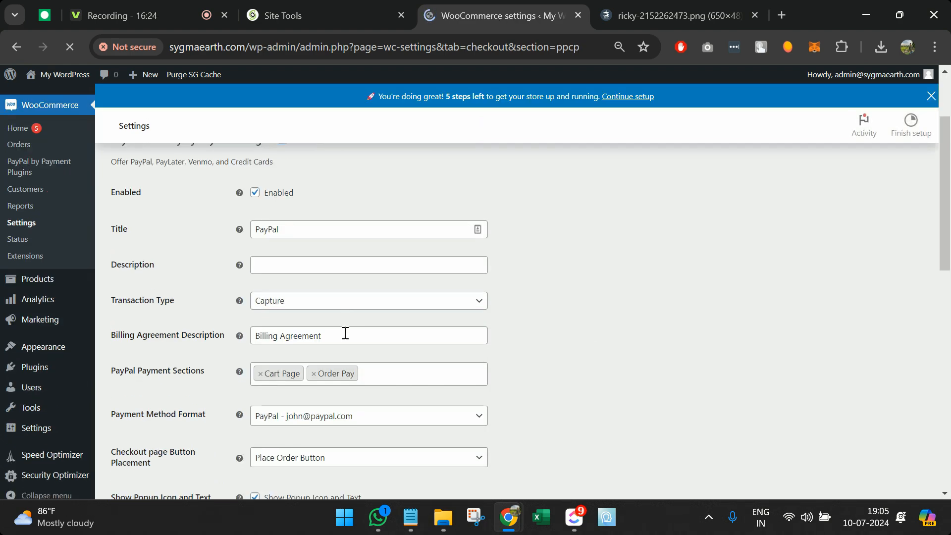
pyautogui.scroll(-10, 334, 267)
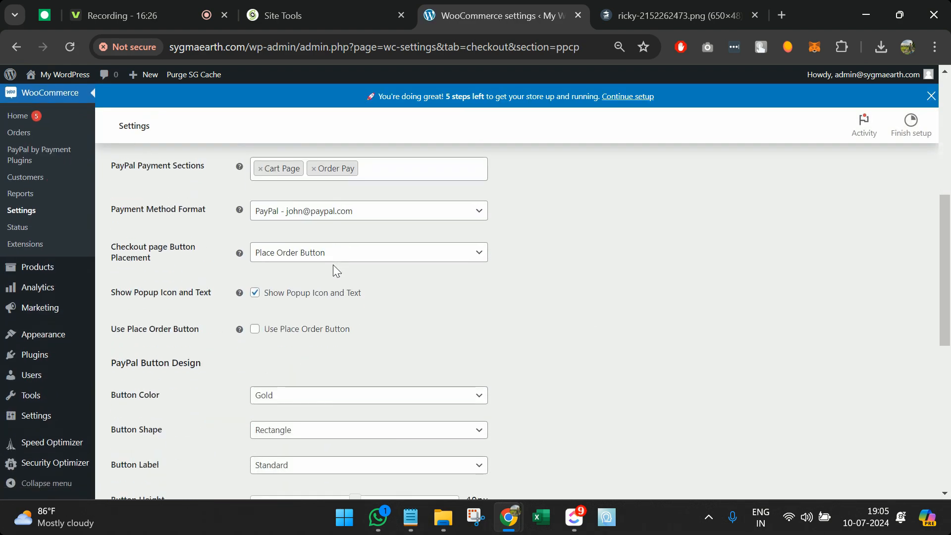
pyautogui.scroll(15, 333, 268)
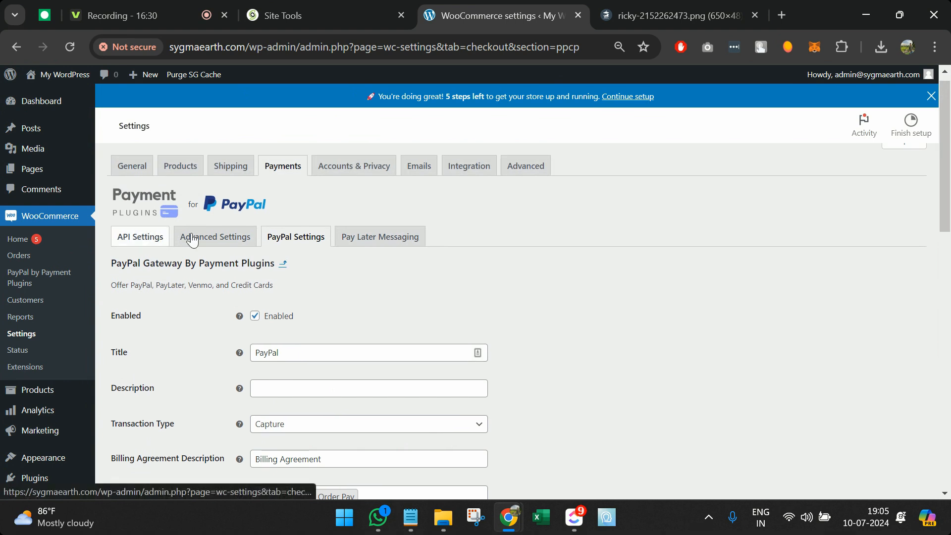
pyautogui.click(168, 239)
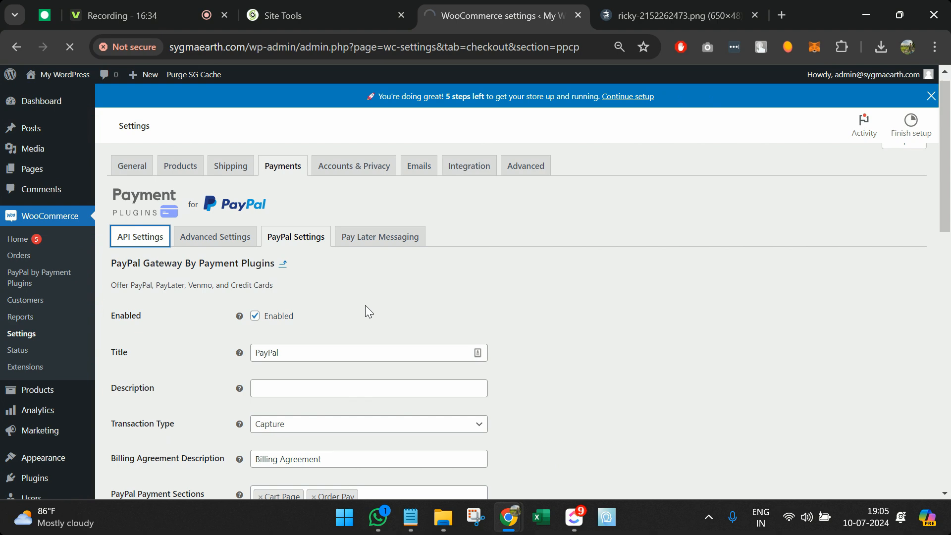
pyautogui.scroll(-2, 362, 302)
pyautogui.scroll(-3, 361, 302)
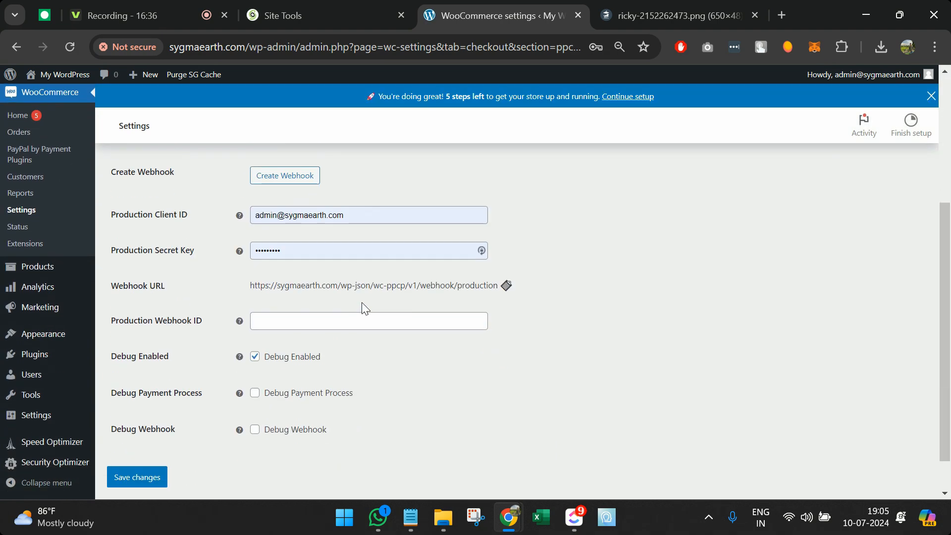
pyautogui.scroll(5, 361, 302)
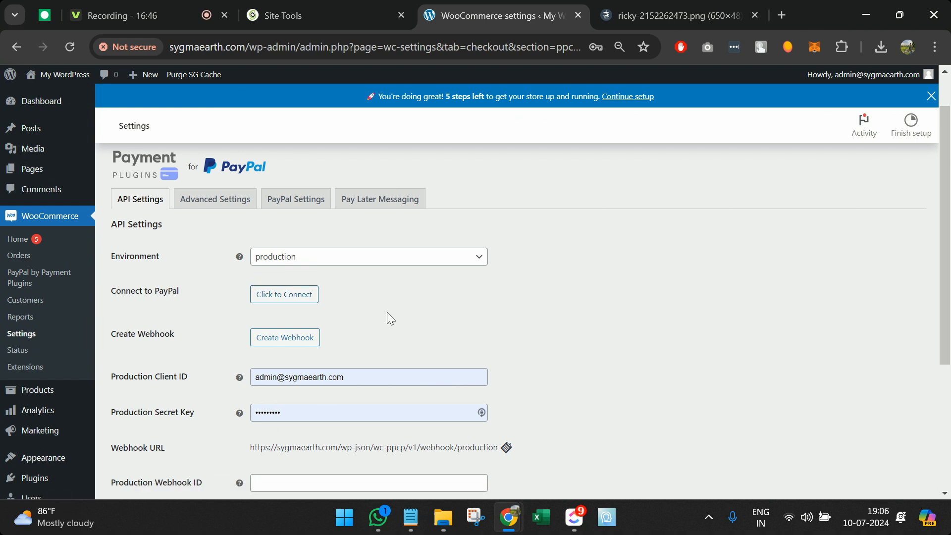
pyautogui.scroll(1, 387, 312)
pyautogui.scroll(-1, 387, 312)
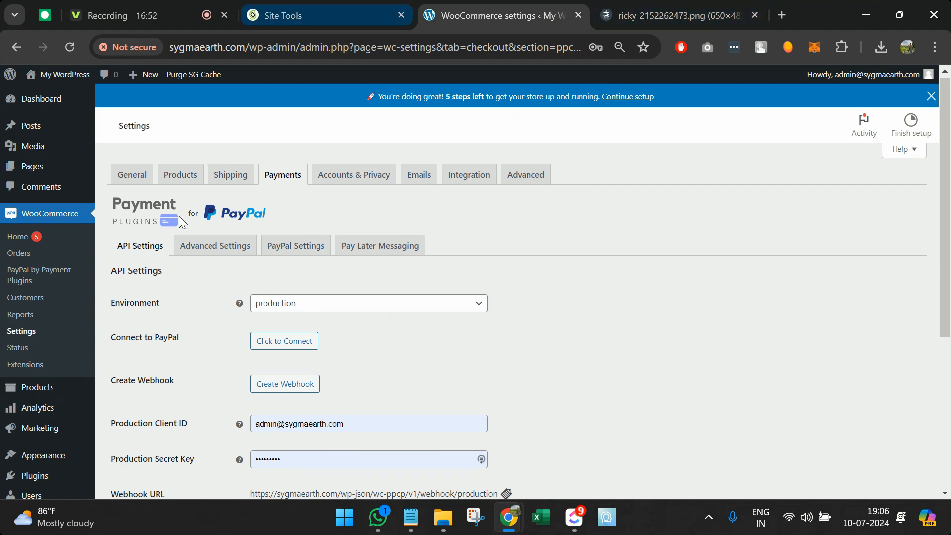
pyautogui.moveTo(69, 77)
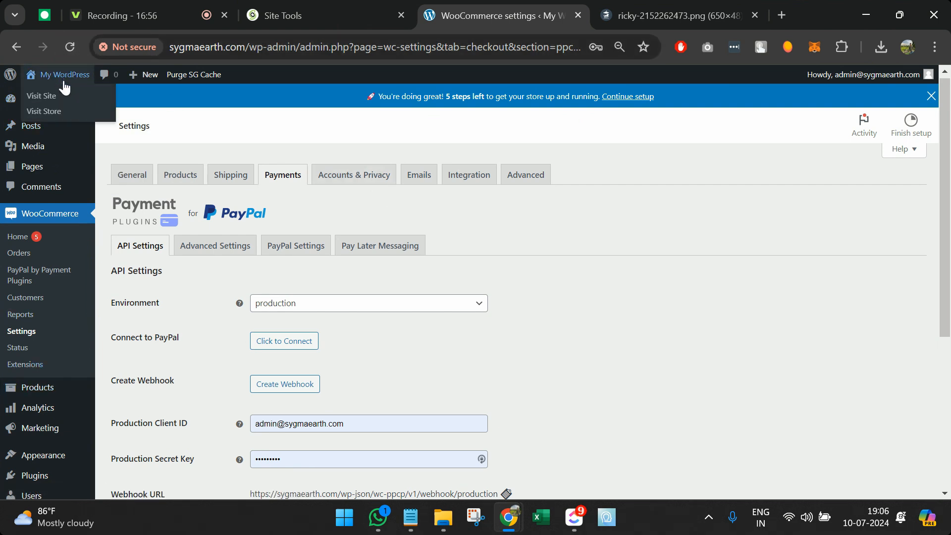
# Step: Open the storefront Shop page in a new tab and confirm it shows no products
pyautogui.middleClick(65, 110)
pyautogui.click(521, 6)
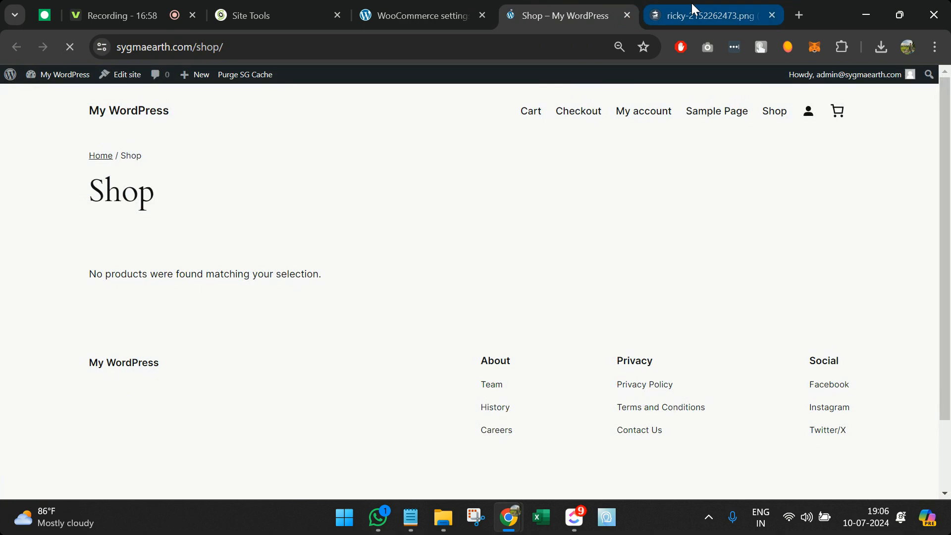
pyautogui.click(691, 3)
pyautogui.click(513, 18)
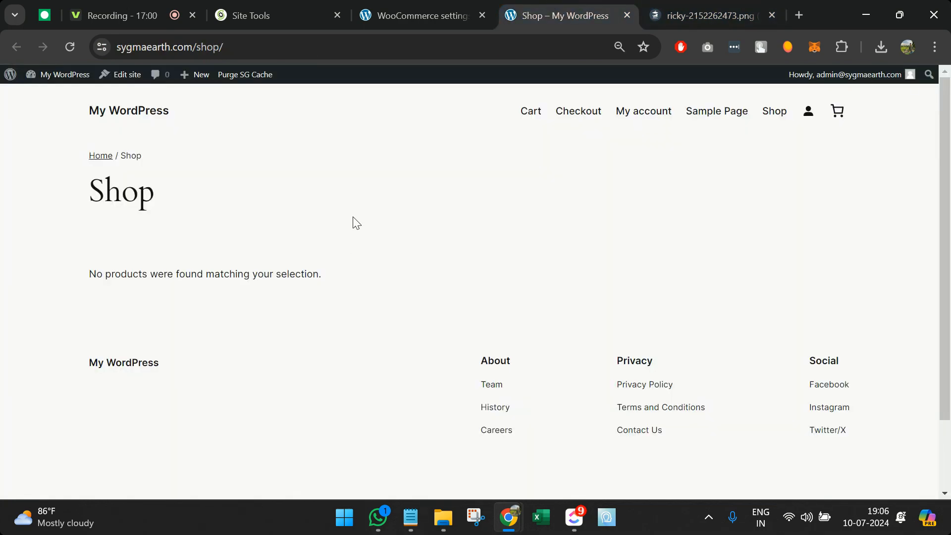
pyautogui.scroll(-1, 356, 223)
pyautogui.scroll(1, 355, 220)
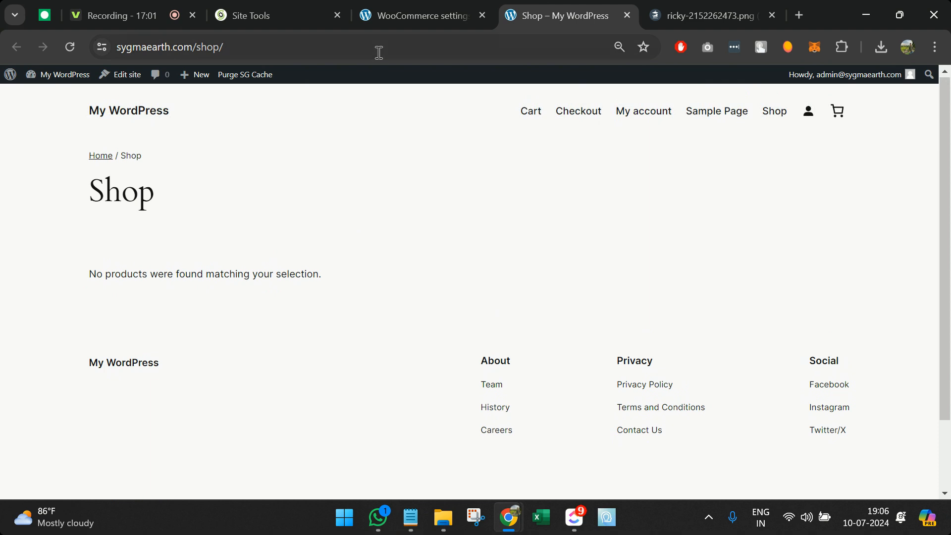
pyautogui.click(411, 19)
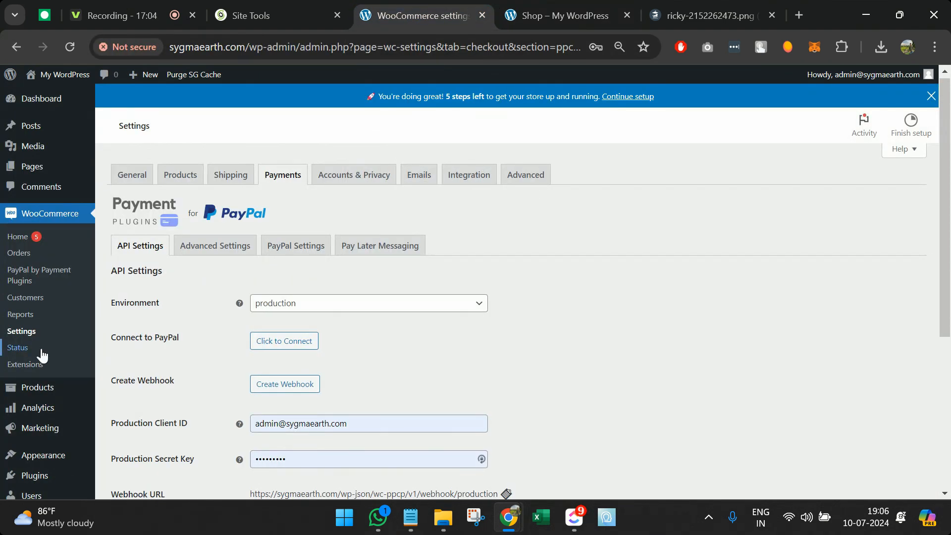
pyautogui.scroll(-1, 41, 352)
pyautogui.scroll(1, 257, 230)
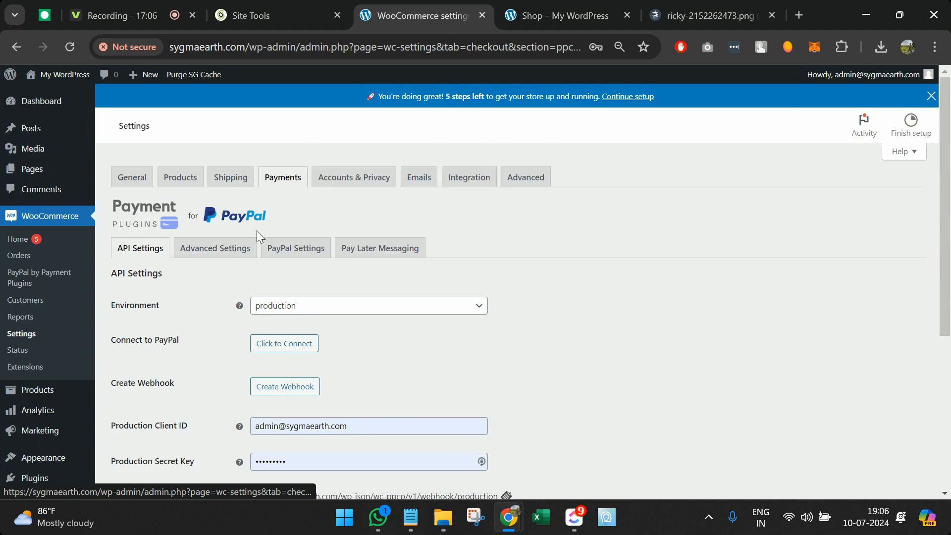
pyautogui.click(563, 4)
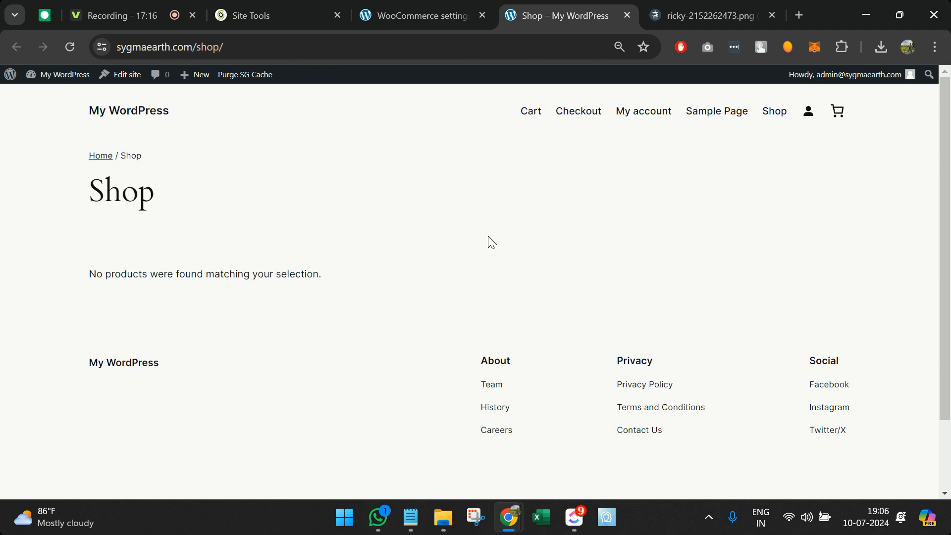
# Step: Go back to the PayPal settings tab and choose Products > Add New
pyautogui.click(473, 6)
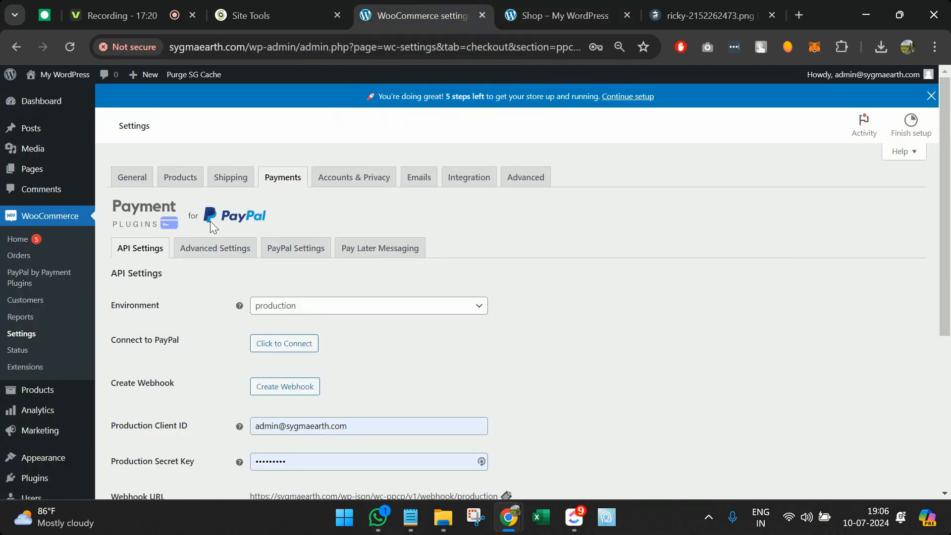
pyautogui.scroll(-1, 44, 379)
pyautogui.moveTo(28, 364)
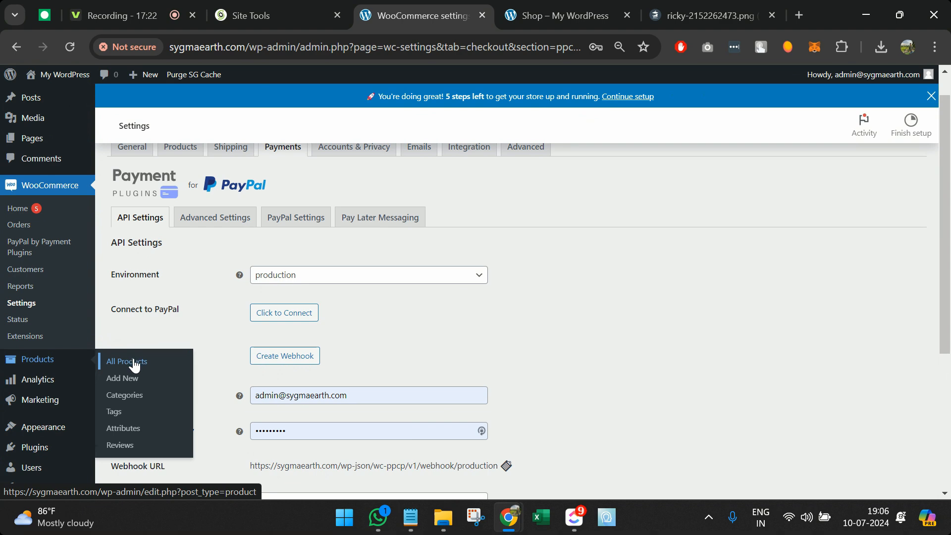
pyautogui.click(138, 379)
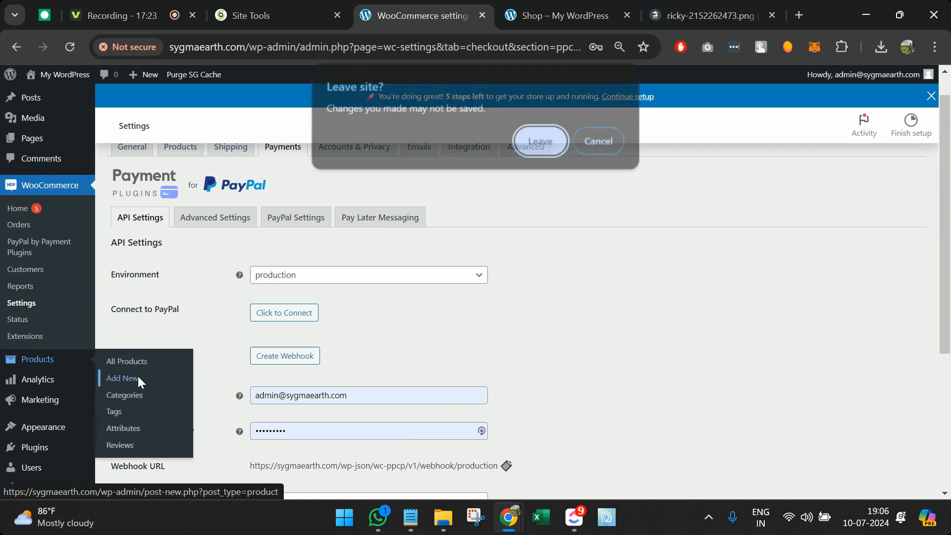
# Step: Leave the unsaved settings, name the new product 'Shirt', and open amazon.in beside it
pyautogui.click(548, 140)
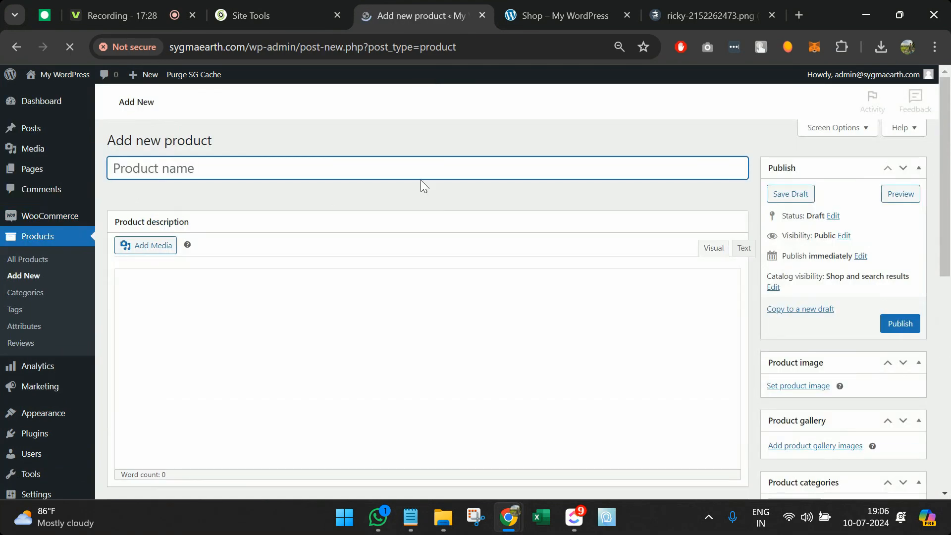
pyautogui.write('Shirt')
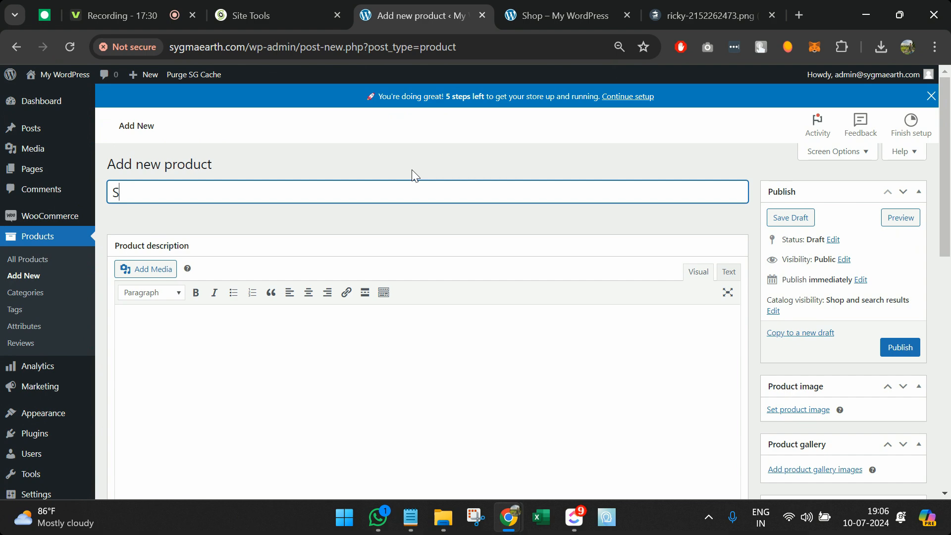
pyautogui.click(798, 15)
pyautogui.write('amazon.in')
pyautogui.press('Return')
pyautogui.moveTo(723, 15); pyautogui.dragTo(477, 15)
# Step: Search Amazon for shirts and open the BAD BOYZ CLUB shirt's product page
pyautogui.click(475, 122)
pyautogui.write('s')
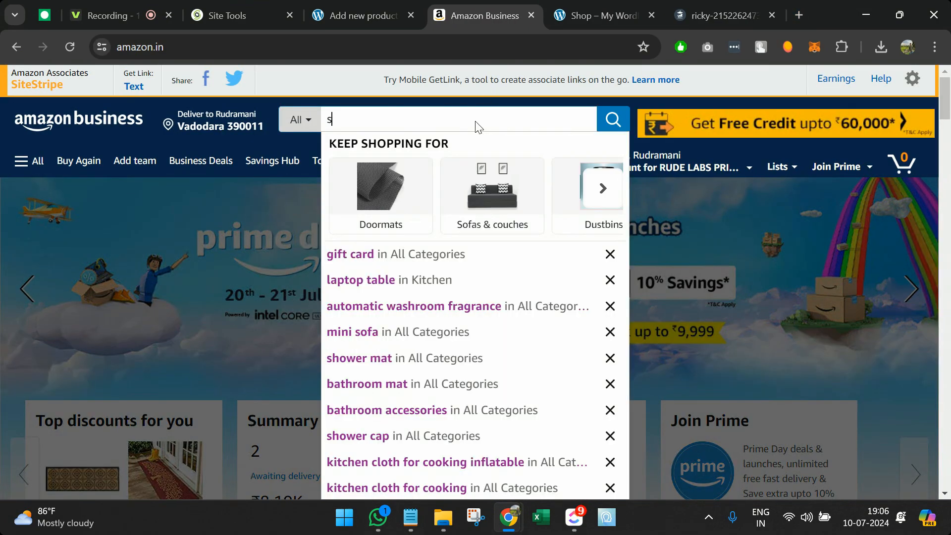
pyautogui.write('hriirt')
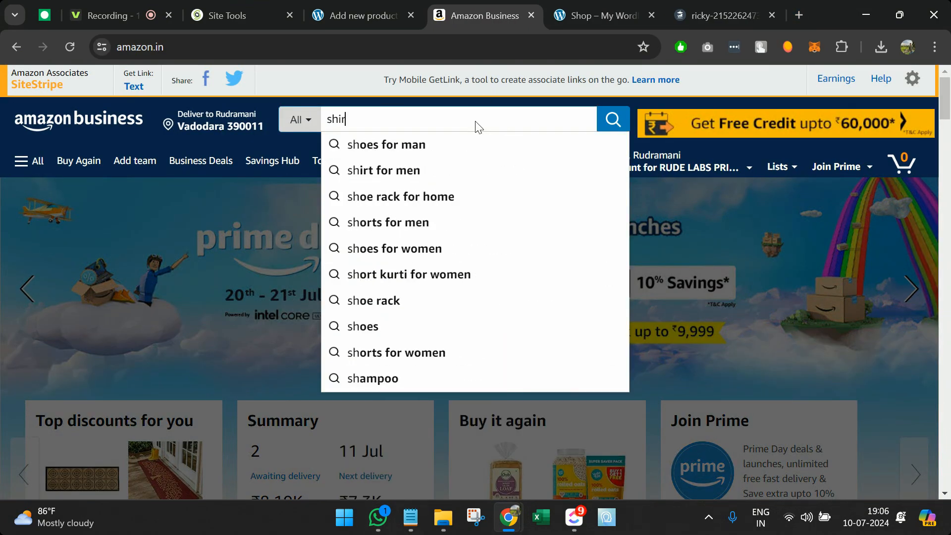
pyautogui.press('Return')
pyautogui.scroll(-5, 402, 307)
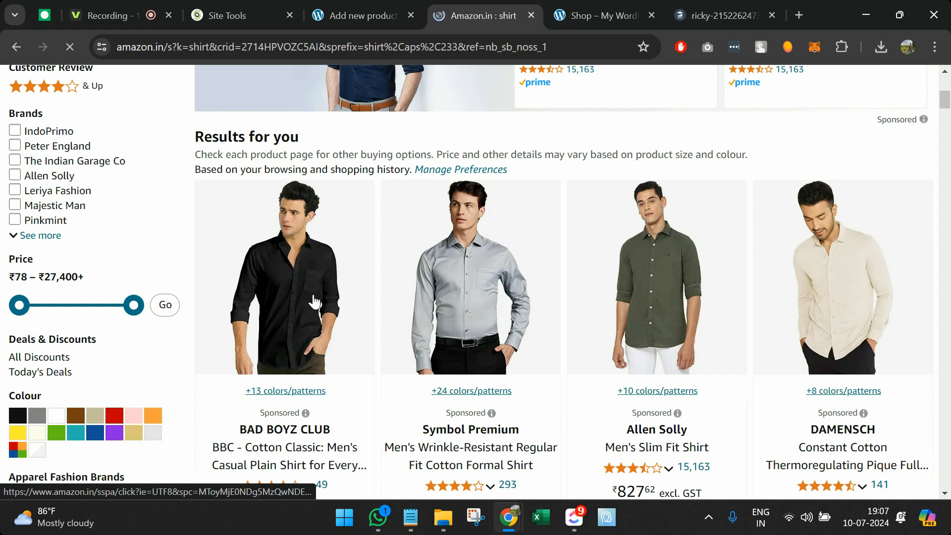
pyautogui.click(313, 297)
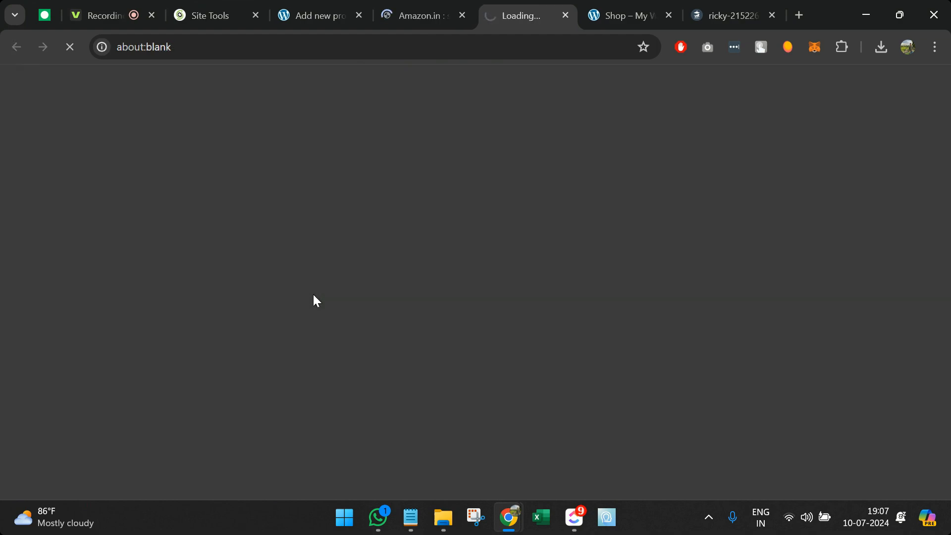
# Step: Save the two product photos and the size chart image as files 1, 2 and 3
pyautogui.scroll(-3, 398, 308)
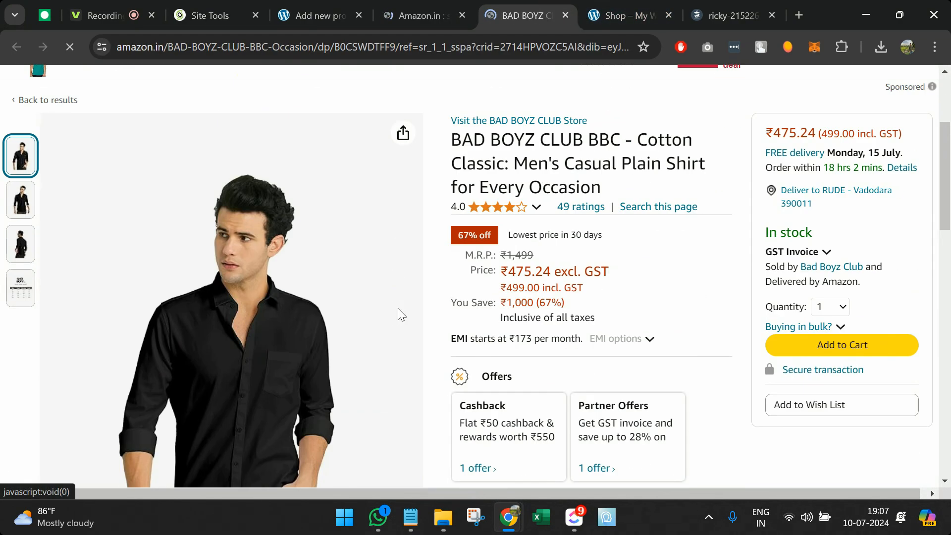
pyautogui.rightClick(242, 281)
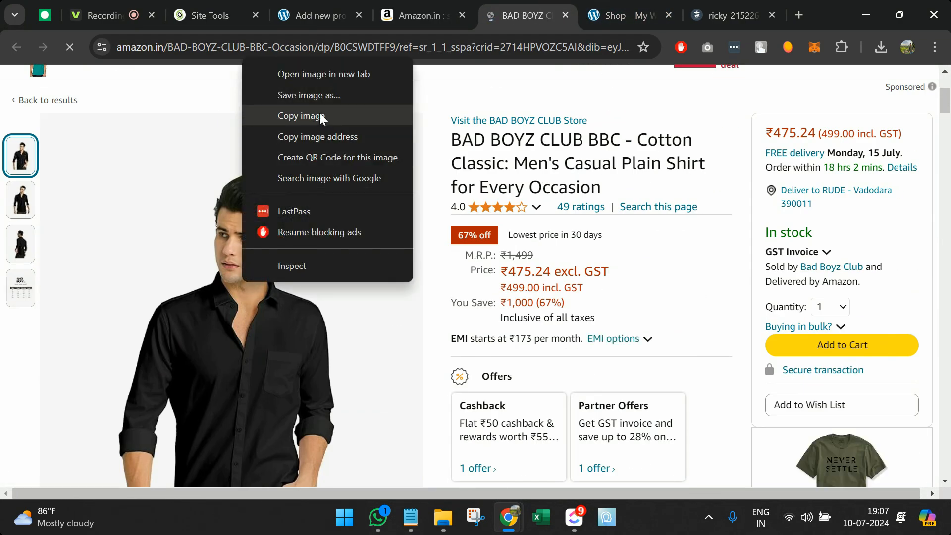
pyautogui.click(316, 95)
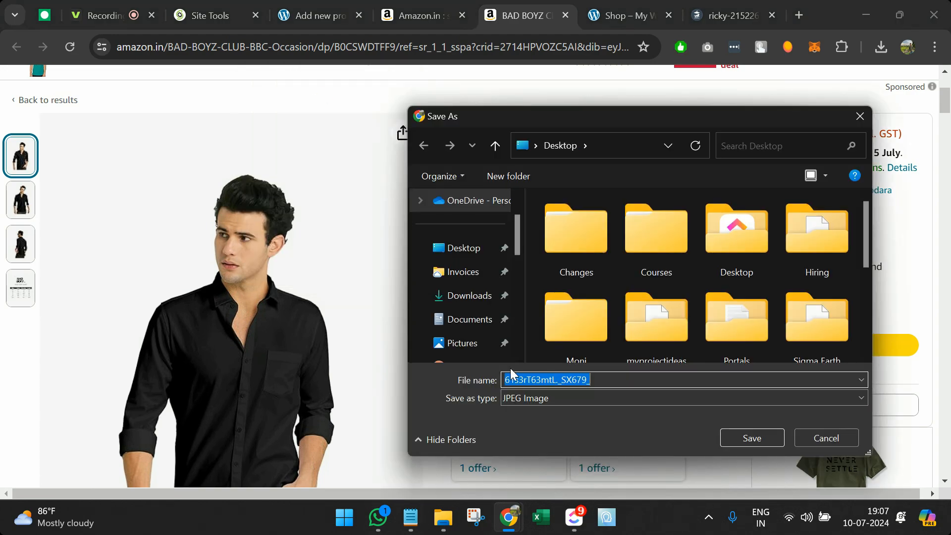
pyautogui.write('1')
pyautogui.click(750, 437)
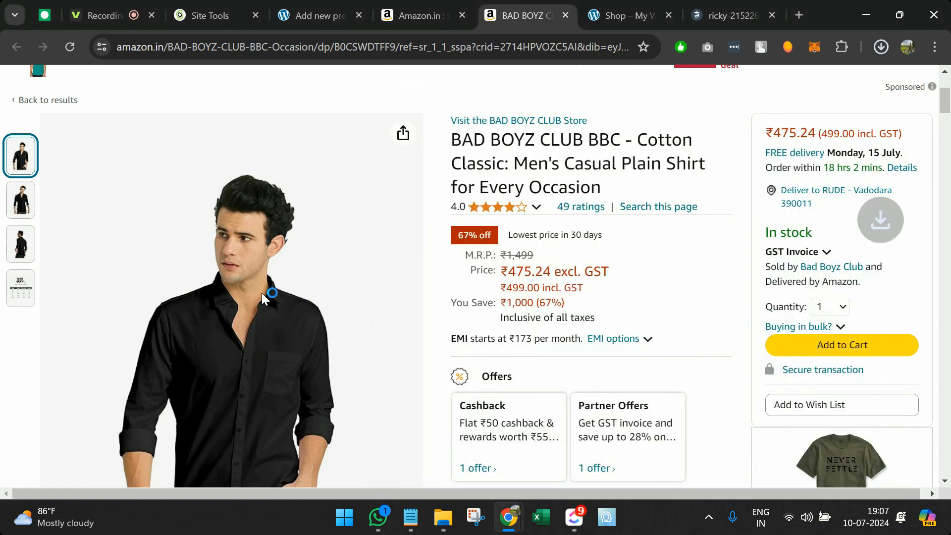
pyautogui.moveTo(20, 200)
pyautogui.rightClick(183, 276)
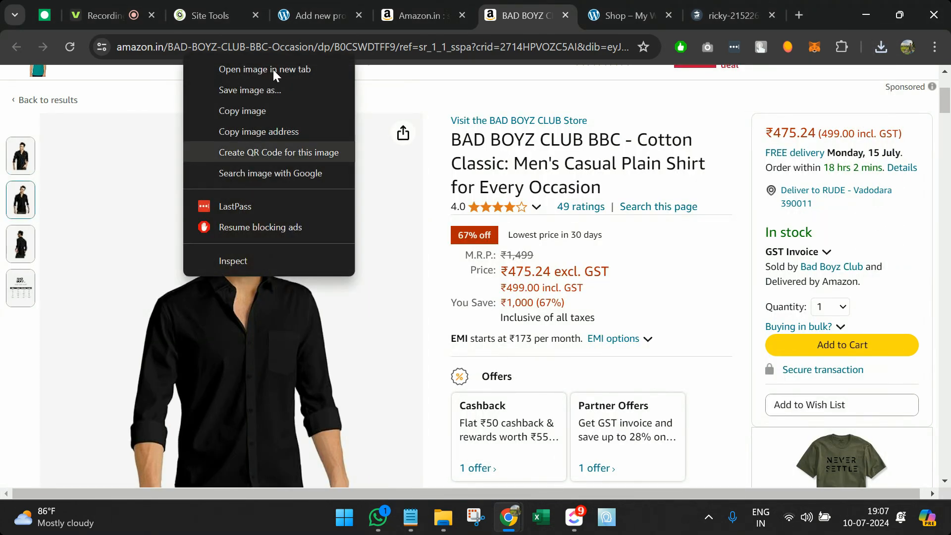
pyautogui.click(283, 91)
pyautogui.write('2')
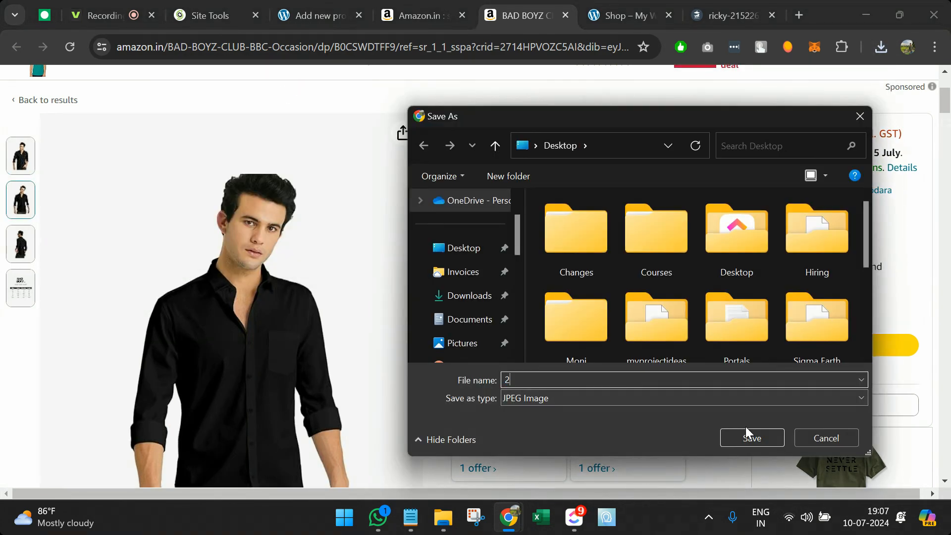
pyautogui.click(750, 437)
pyautogui.moveTo(19, 291)
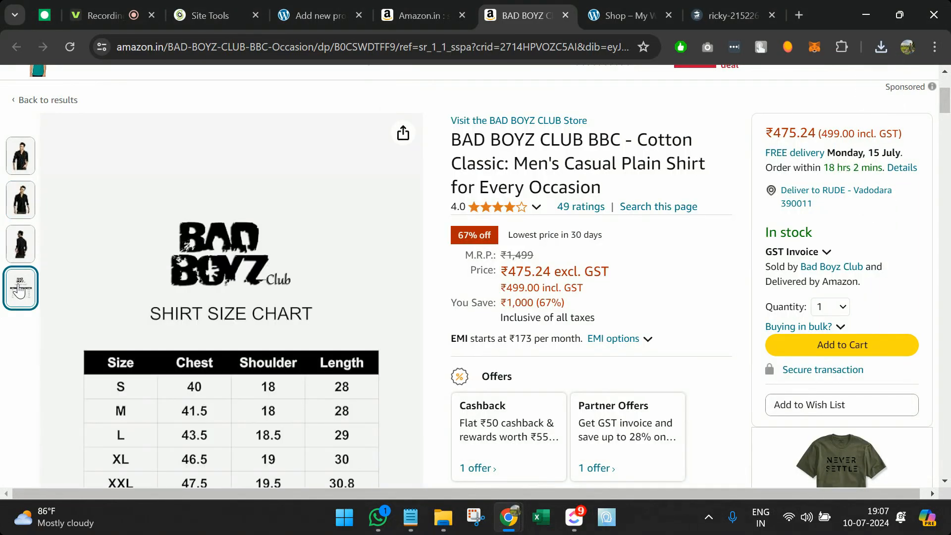
pyautogui.rightClick(233, 343)
pyautogui.click(308, 159)
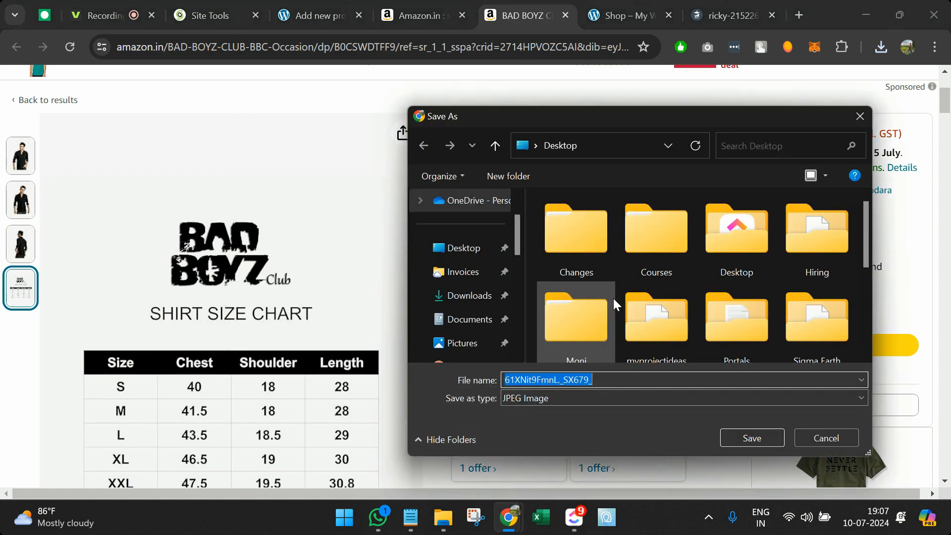
pyautogui.write('3')
pyautogui.click(751, 438)
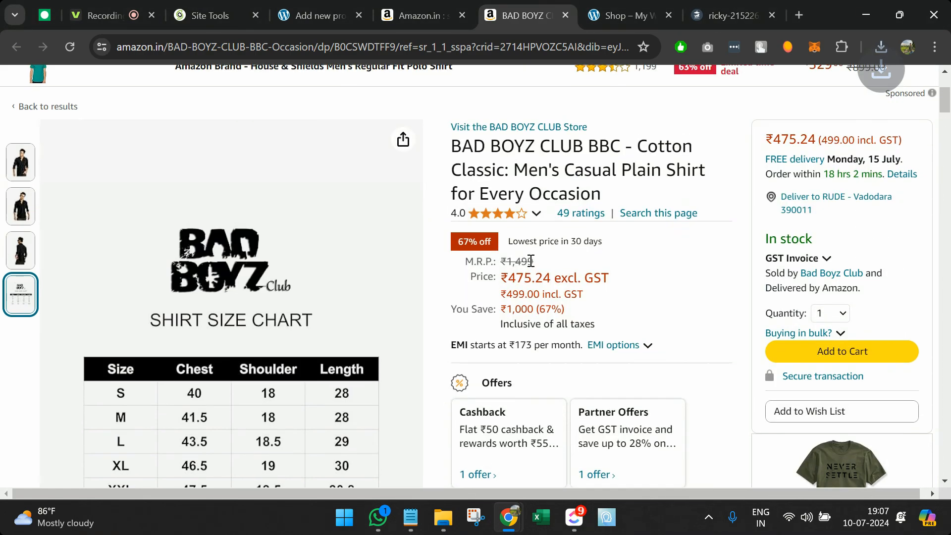
# Step: Copy the shirt's full Amazon title and make it the WordPress product name
pyautogui.scroll(3, 496, 299)
pyautogui.tripleClick(479, 275)
pyautogui.hotkey('ctrl', 'c')
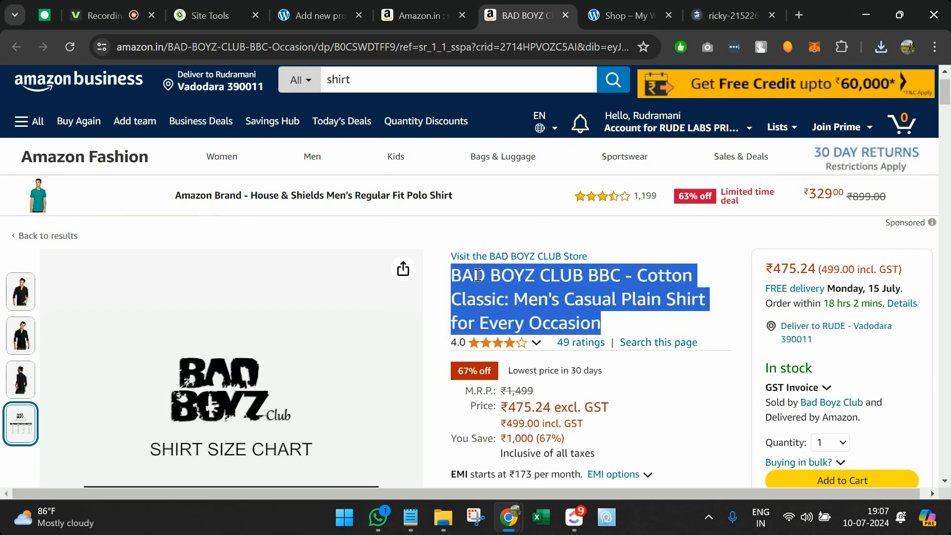
pyautogui.click(428, 19)
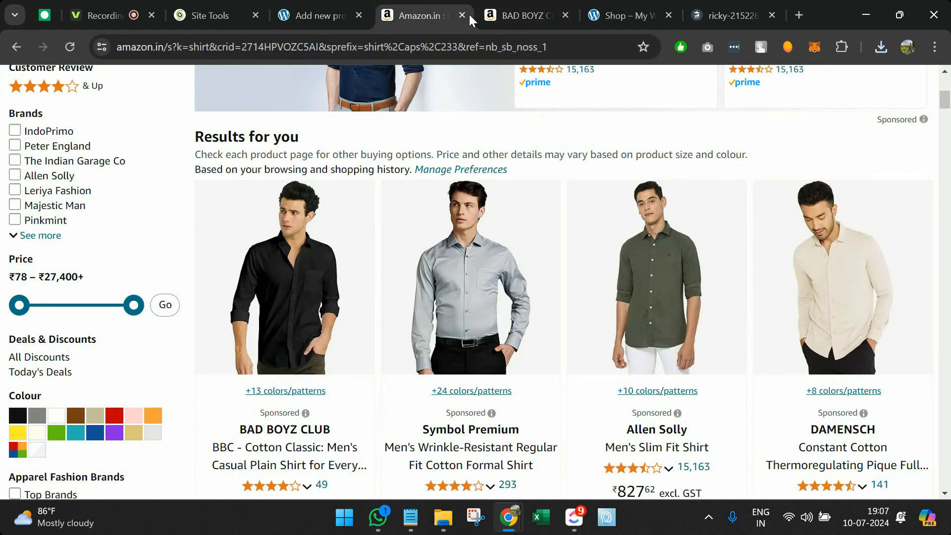
pyautogui.click(467, 14)
pyautogui.hotkey('ctrl', 'v')
pyautogui.hotkey('ctrl', 'a')
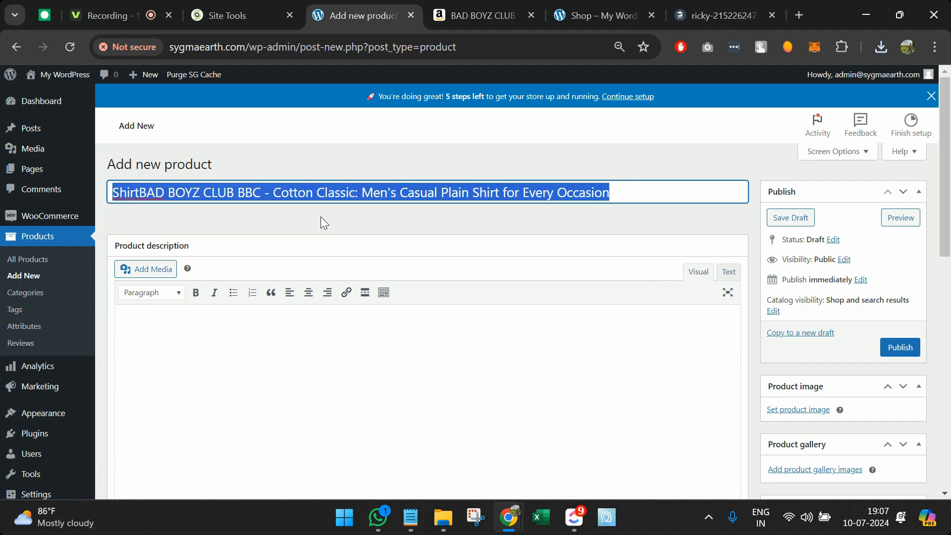
pyautogui.hotkey('ctrl', 'v')
pyautogui.rightClick(321, 352)
pyautogui.click(481, 3)
pyautogui.scroll(-15, 524, 345)
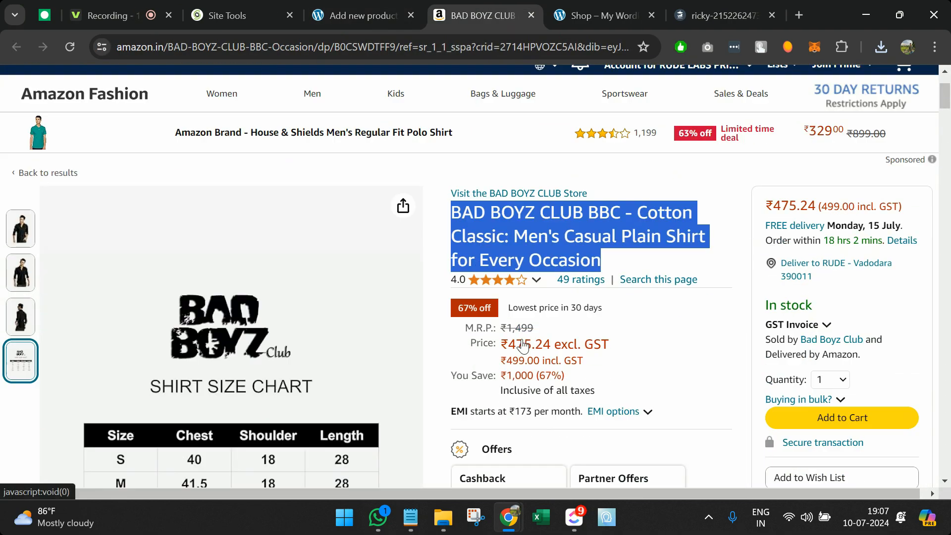
# Step: Copy Amazon's About this item bullets into the product description
pyautogui.scroll(-4, 525, 345)
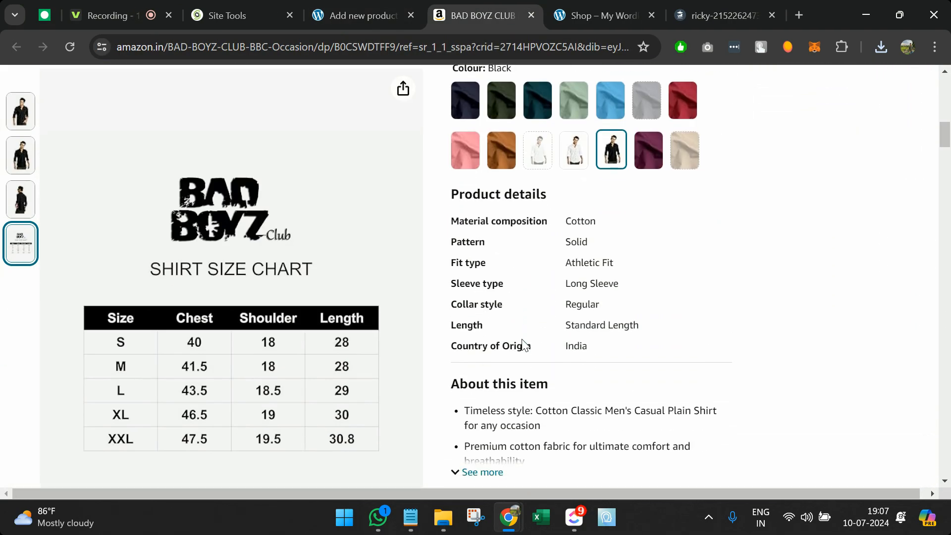
pyautogui.click(484, 305)
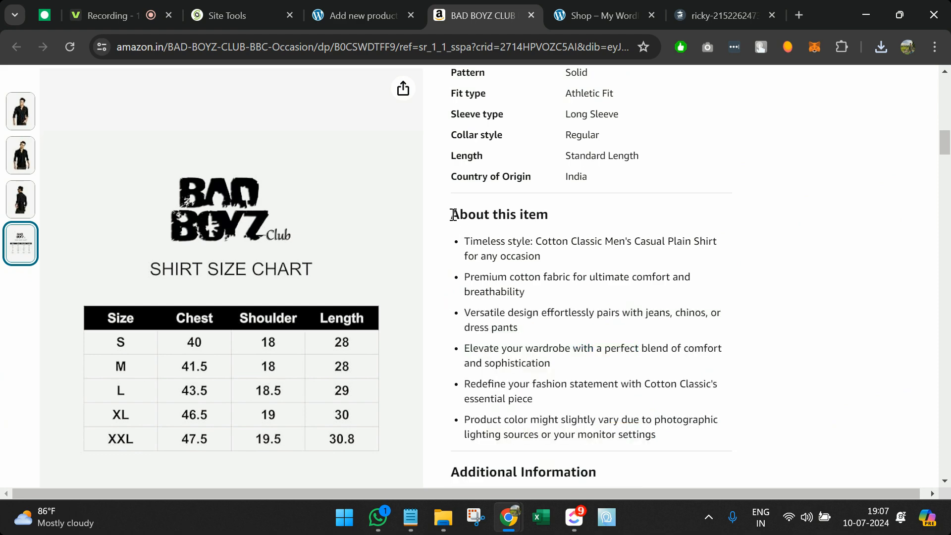
pyautogui.moveTo(452, 215); pyautogui.dragTo(665, 442)
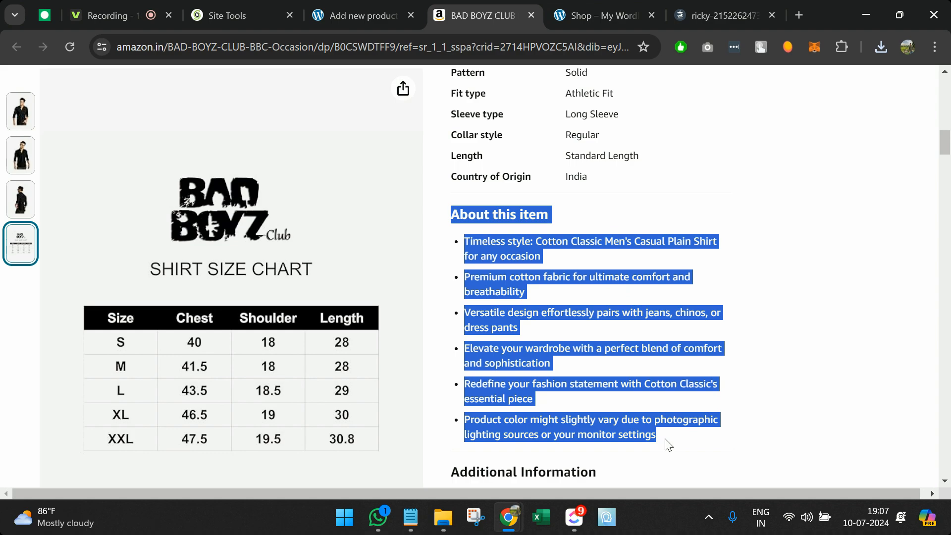
pyautogui.hotkey('ctrl', 'c')
pyautogui.click(364, 15)
pyautogui.hotkey('ctrl', 'v')
pyautogui.scroll(-4, 261, 347)
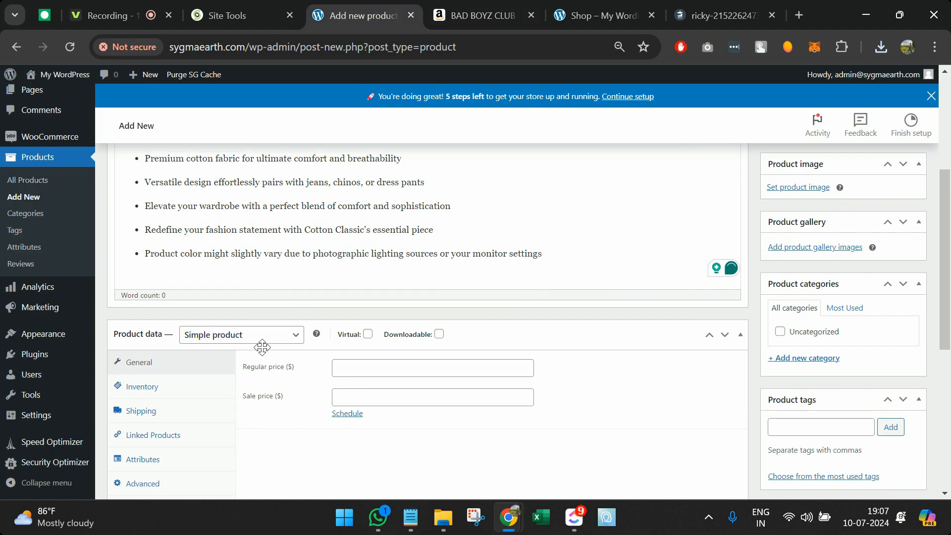
pyautogui.scroll(-2, 262, 347)
# Step: Set the regular price to the Amazon M.R.P. of 1499
pyautogui.click(470, 16)
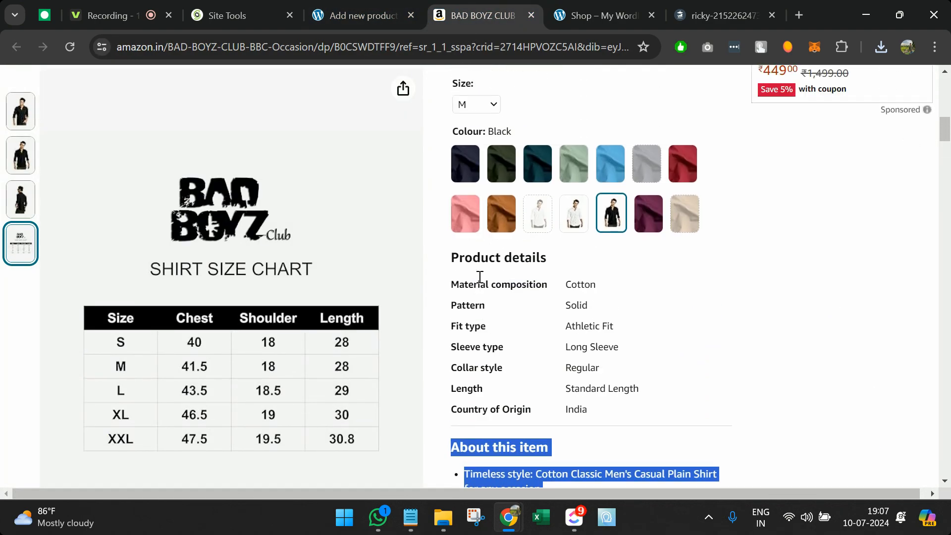
pyautogui.scroll(10, 479, 276)
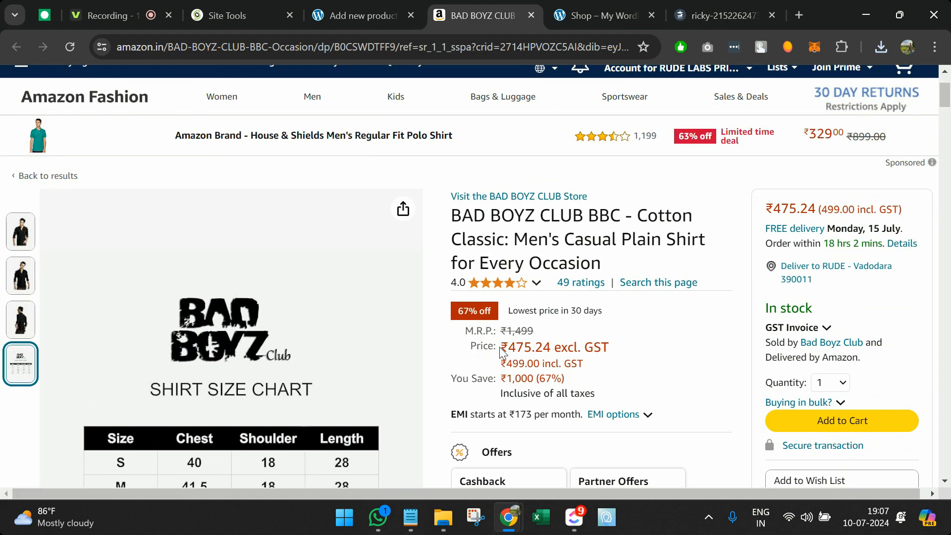
pyautogui.moveTo(502, 331); pyautogui.dragTo(533, 330)
pyautogui.hotkey('ctrl', 'c')
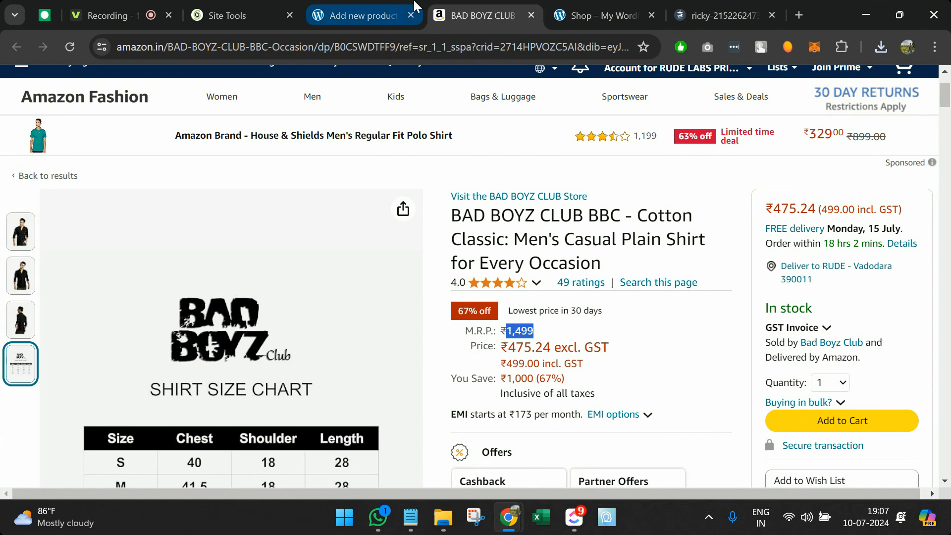
pyautogui.click(364, 15)
pyautogui.click(400, 300)
pyautogui.hotkey('ctrl', 'v')
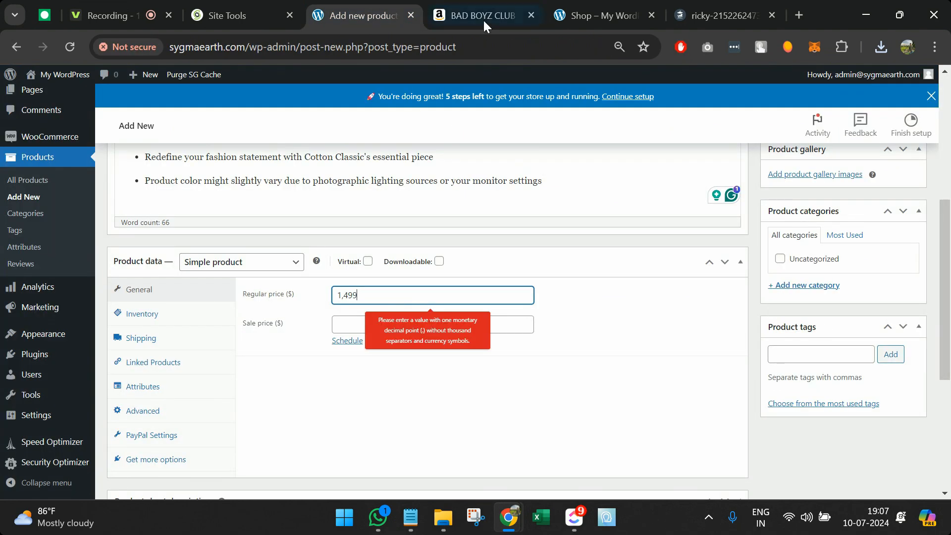
# Step: Set the sale price to Amazon's selling price of 475
pyautogui.click(475, 15)
pyautogui.moveTo(508, 347); pyautogui.dragTo(528, 347)
pyautogui.hotkey('ctrl', 'c')
pyautogui.click(412, 7)
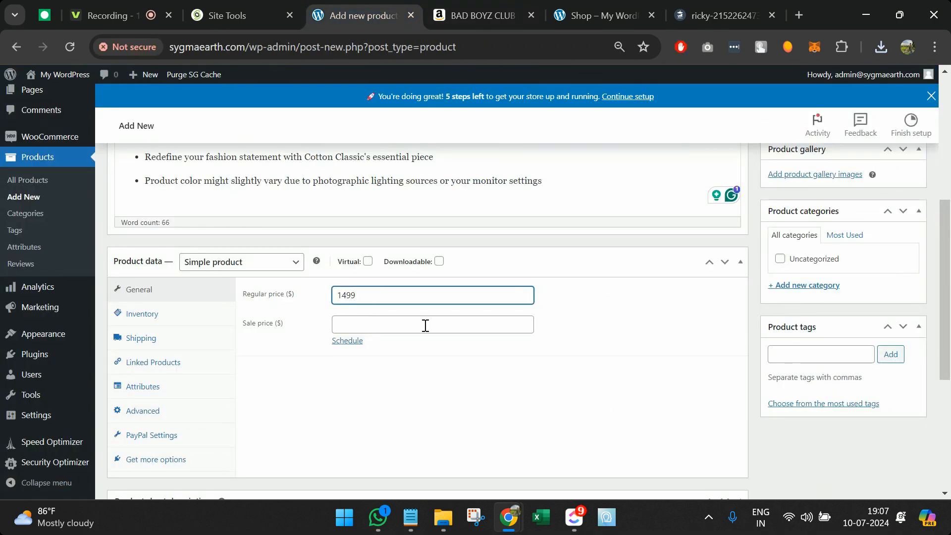
pyautogui.click(425, 325)
pyautogui.hotkey('ctrl', 'v')
pyautogui.click(448, 359)
pyautogui.scroll(-1, 449, 359)
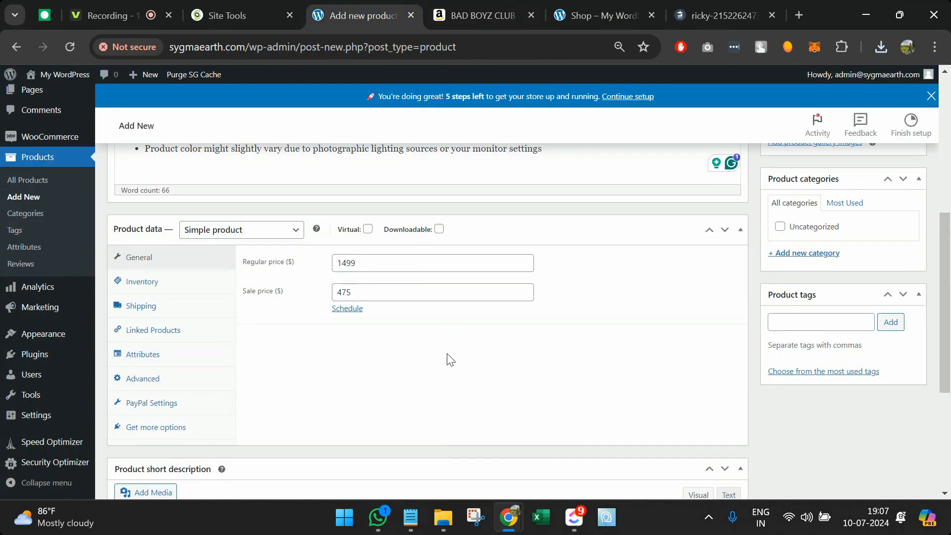
pyautogui.scroll(-2, 662, 292)
# Step: Create and tick the product categories Men, Shirt (nested under Men) and Women
pyautogui.scroll(4, 783, 328)
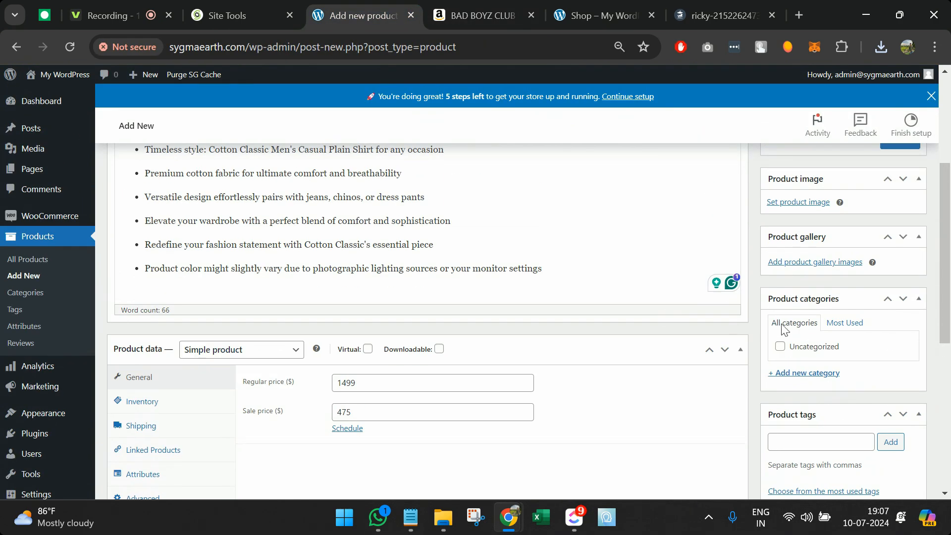
pyautogui.click(804, 377)
pyautogui.write('Men')
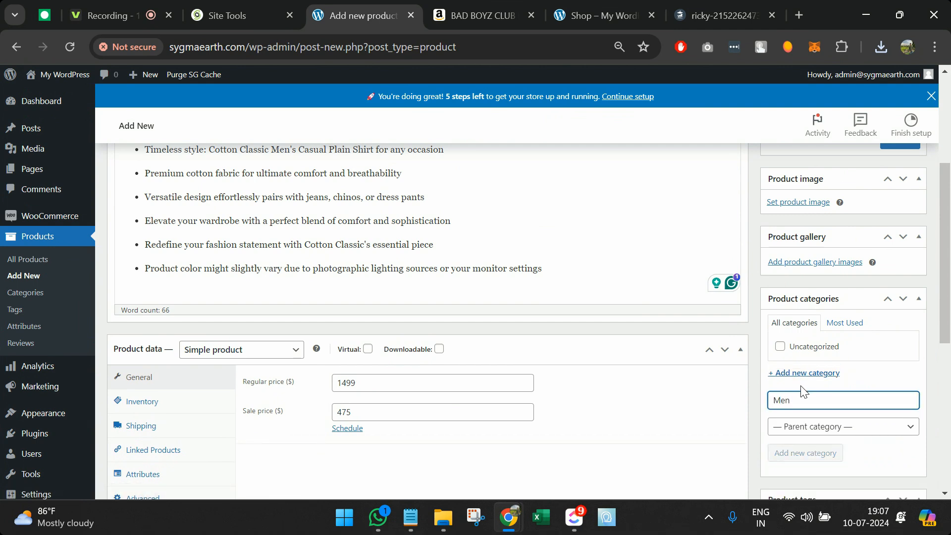
pyautogui.press('Return')
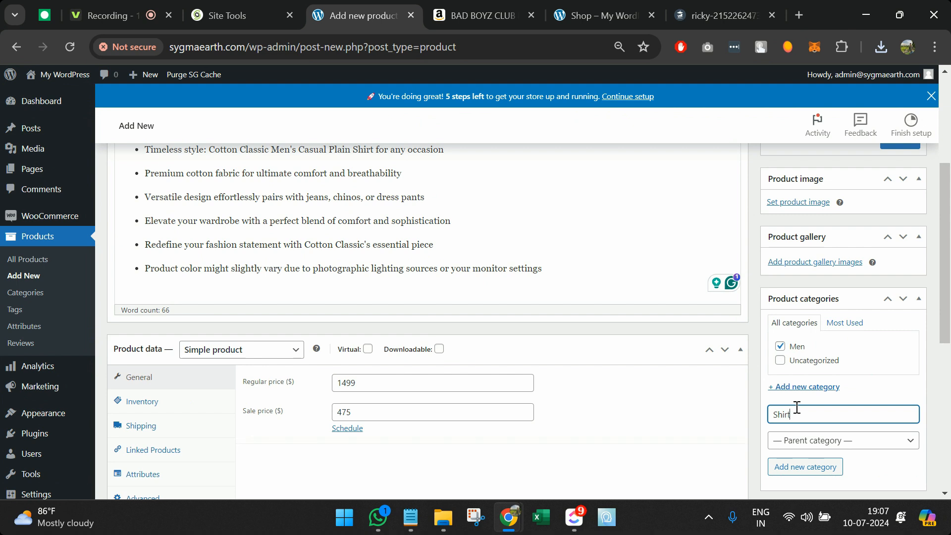
pyautogui.click(810, 442)
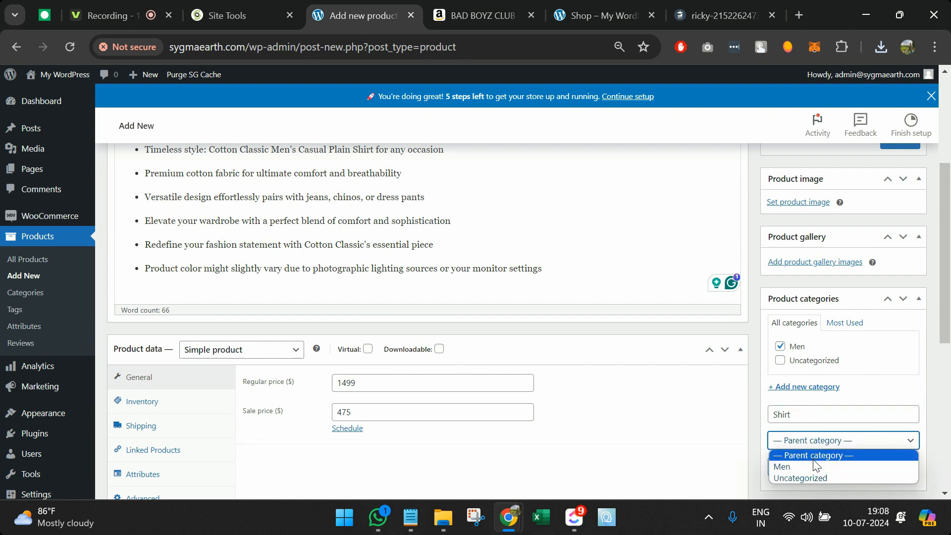
pyautogui.click(814, 467)
pyautogui.click(809, 468)
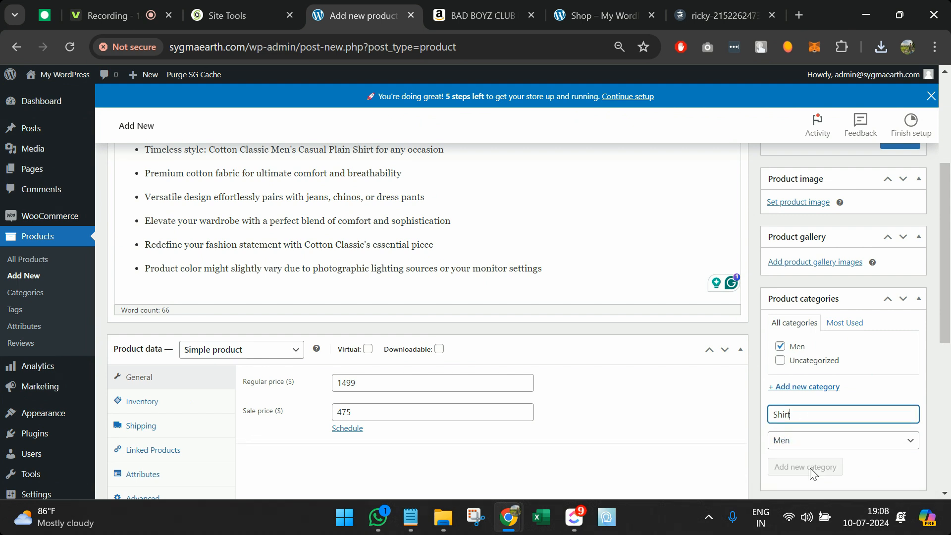
pyautogui.scroll(-2, 801, 346)
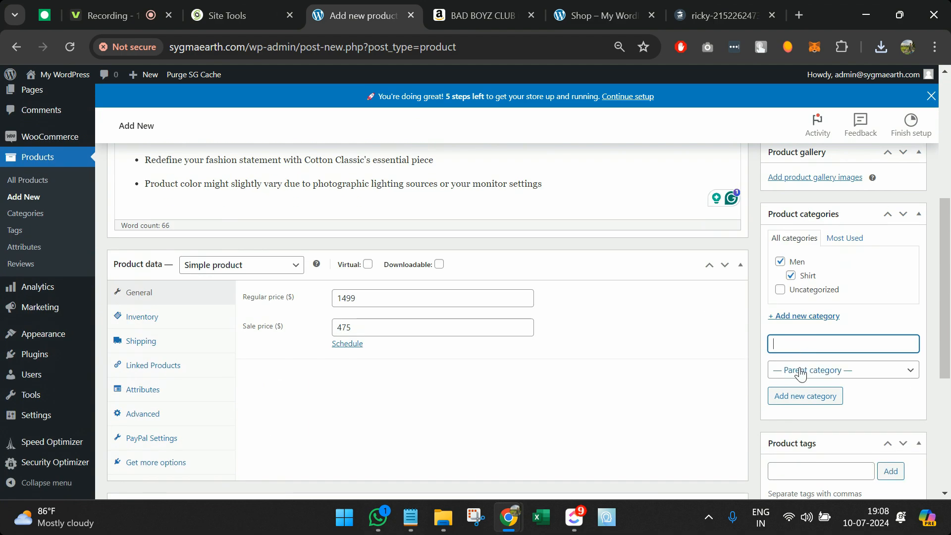
pyautogui.write('Women')
pyautogui.click(812, 396)
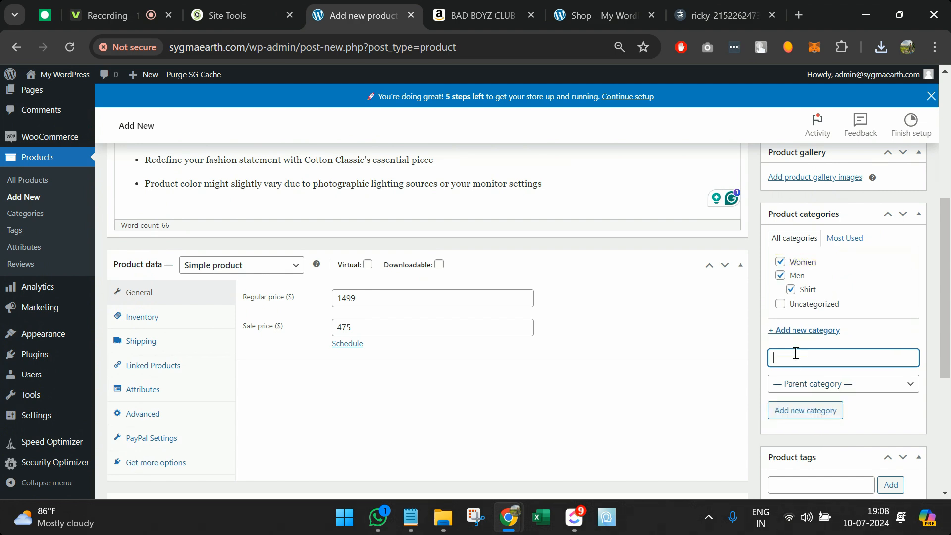
pyautogui.scroll(-4, 688, 356)
pyautogui.scroll(-1, 680, 360)
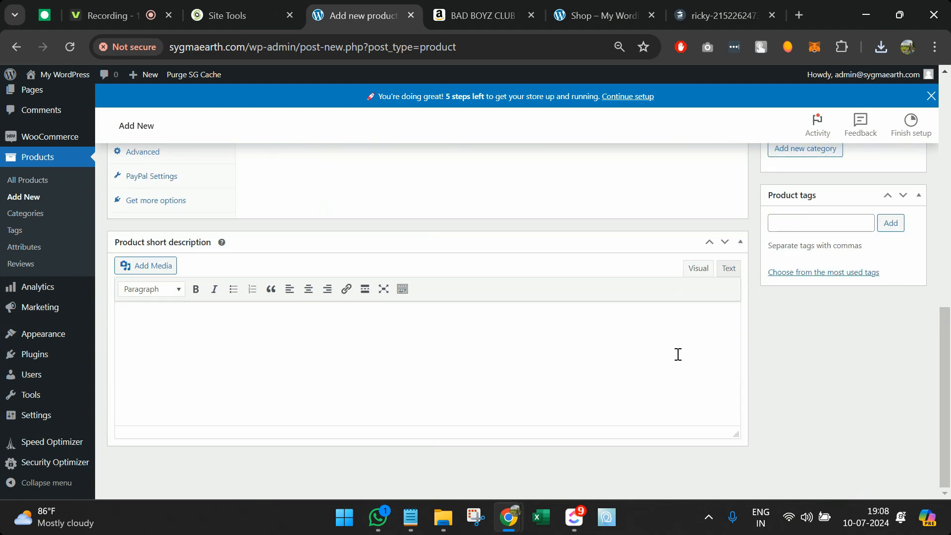
# Step: Undo an accidental price paste into the product short description
pyautogui.click(409, 330)
pyautogui.hotkey('ctrl', 'v')
pyautogui.hotkey('ctrl', 'z')
# Step: Copy the first About this item bullet, the 'Timeless style' line, from the Amazon listing
pyautogui.click(479, 14)
pyautogui.scroll(-15, 541, 368)
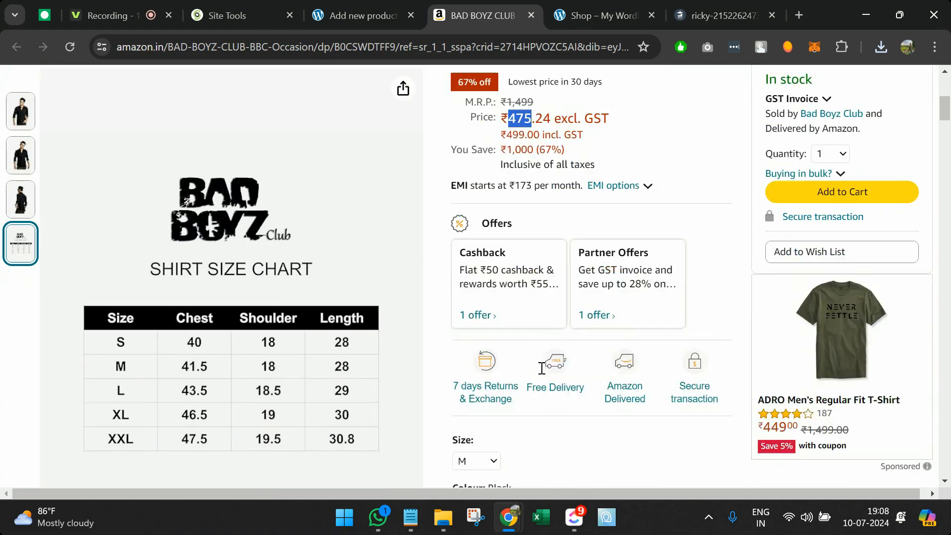
pyautogui.scroll(-20, 541, 369)
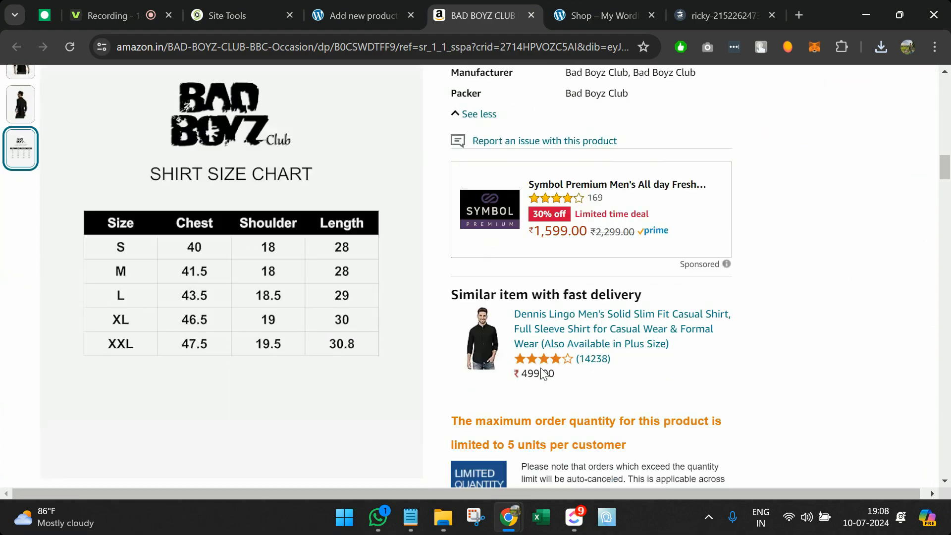
pyautogui.scroll(-15, 541, 374)
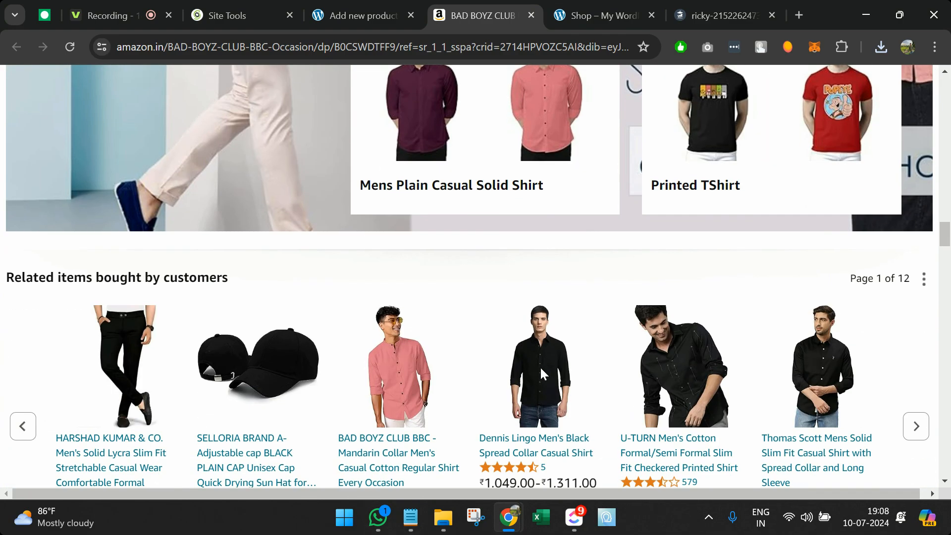
pyautogui.scroll(16, 541, 374)
pyautogui.scroll(-10, 541, 374)
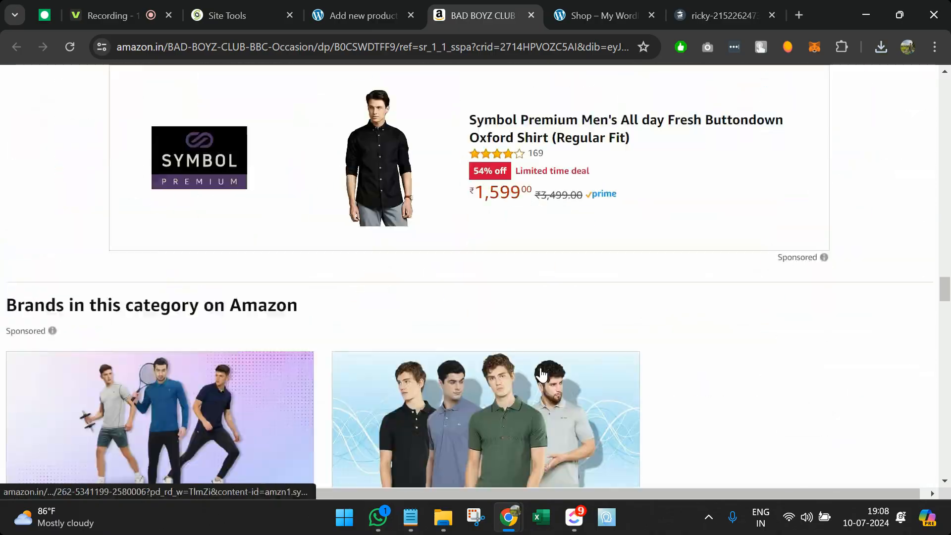
pyautogui.scroll(20, 541, 374)
pyautogui.scroll(10, 541, 374)
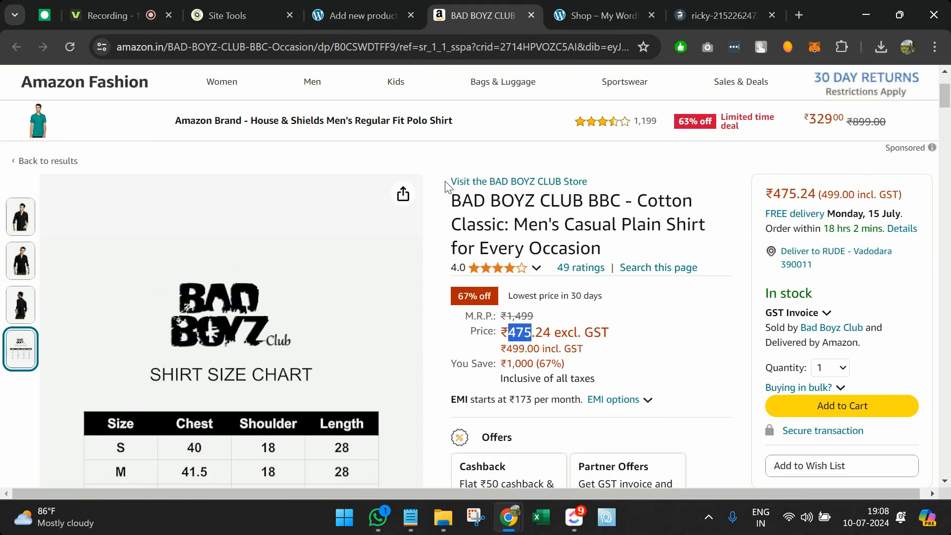
pyautogui.scroll(-10, 609, 292)
pyautogui.scroll(-2, 609, 293)
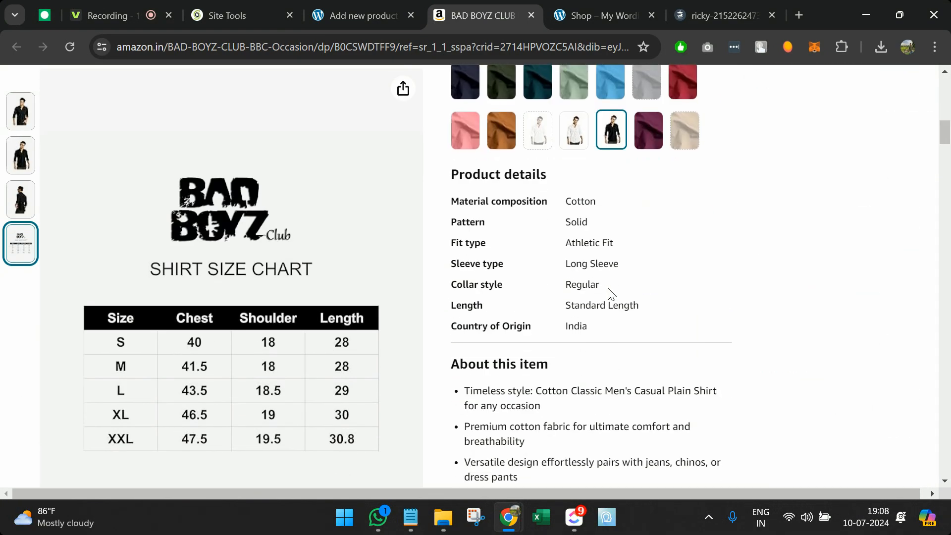
pyautogui.moveTo(456, 173); pyautogui.dragTo(520, 219)
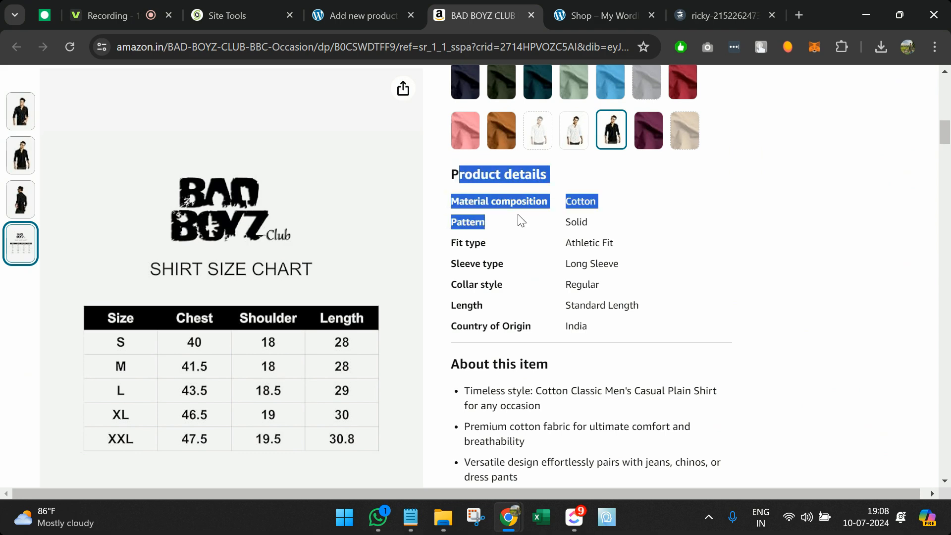
pyautogui.click(471, 188)
pyautogui.tripleClick(481, 401)
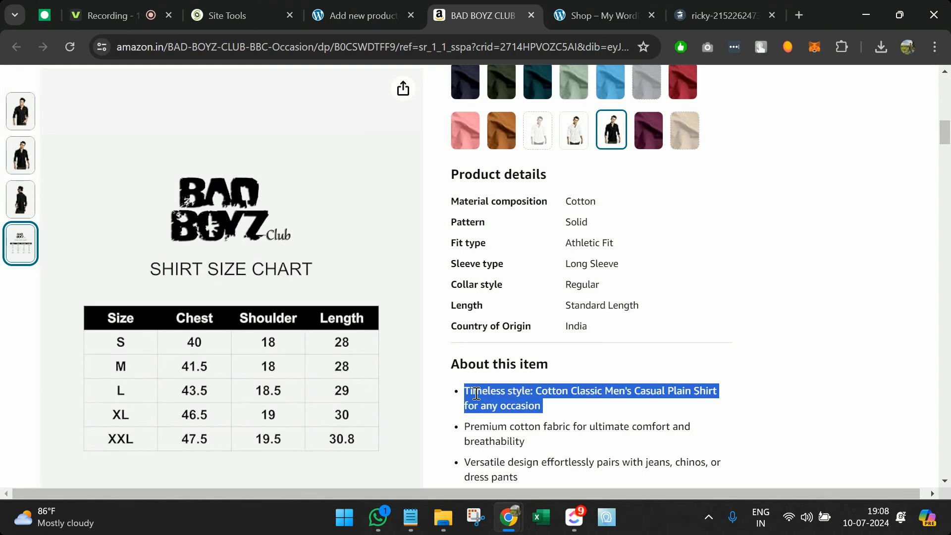
pyautogui.hotkey('ctrl', 'c')
pyautogui.click(391, 12)
# Step: Paste the bullet text into the short description and publish the shirt product
pyautogui.hotkey('ctrl', 'v')
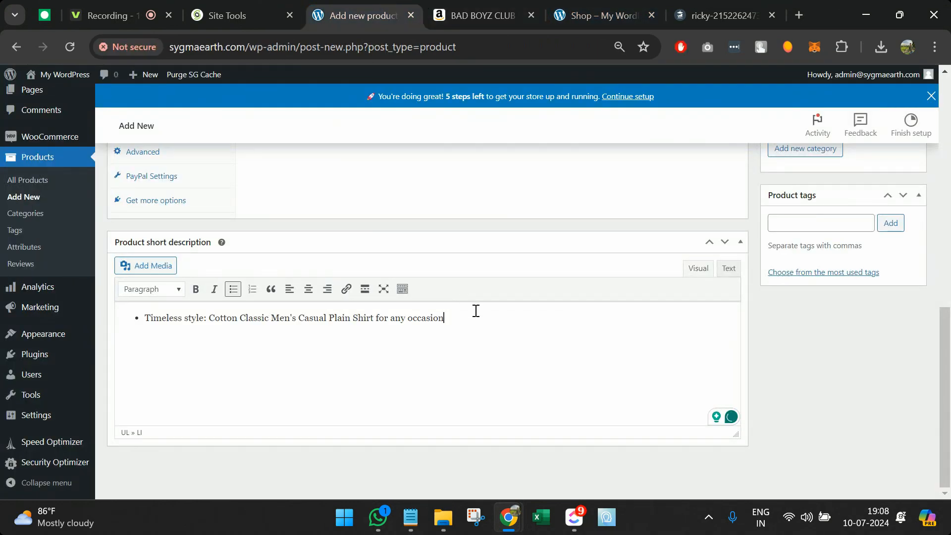
pyautogui.scroll(8, 475, 310)
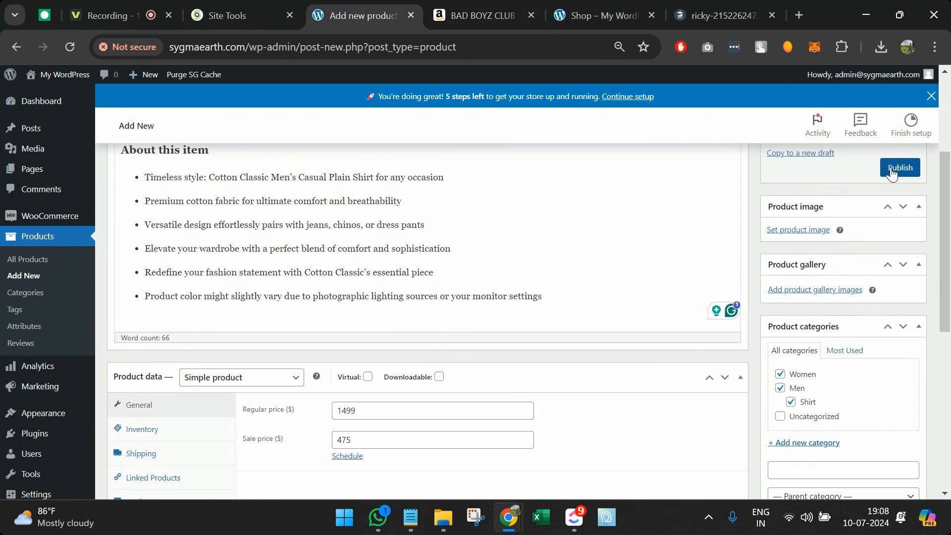
pyautogui.scroll(-7, 562, 267)
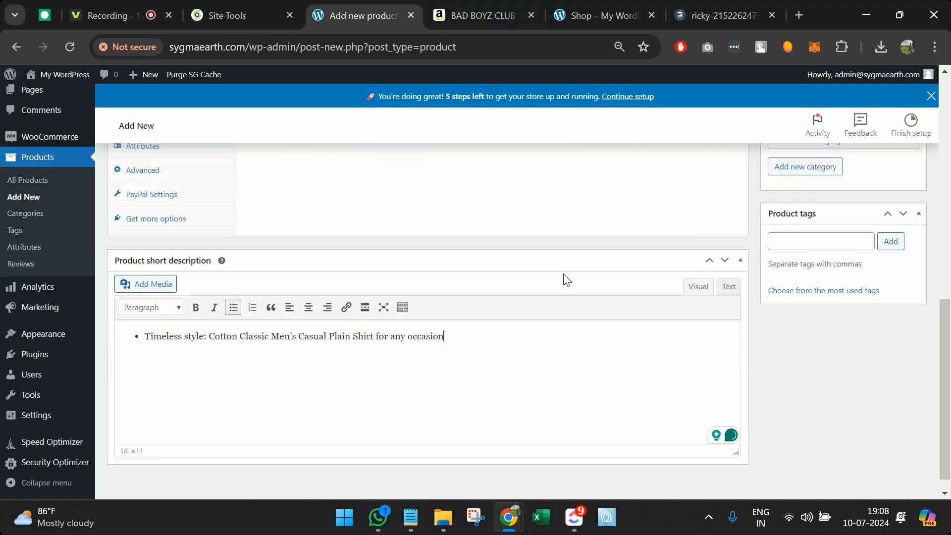
pyautogui.moveTo(223, 262)
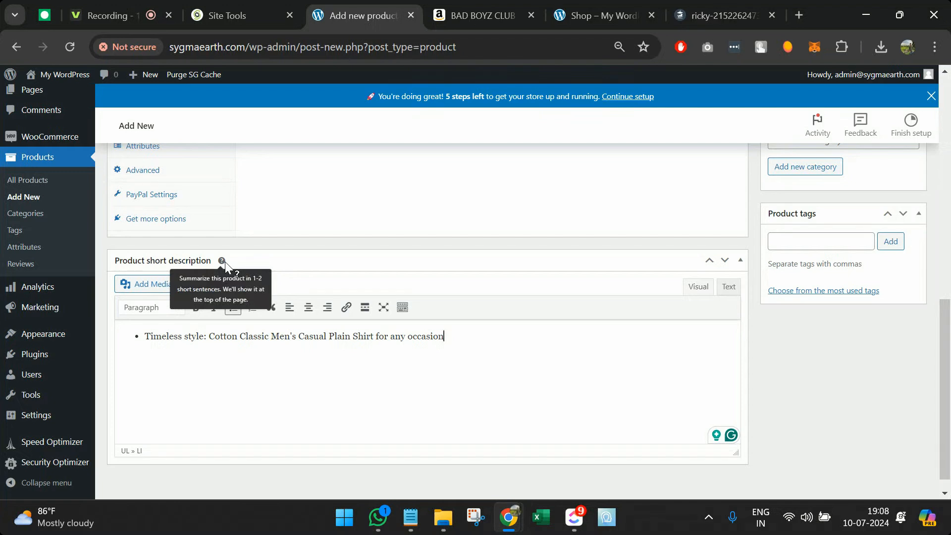
pyautogui.scroll(12, 644, 287)
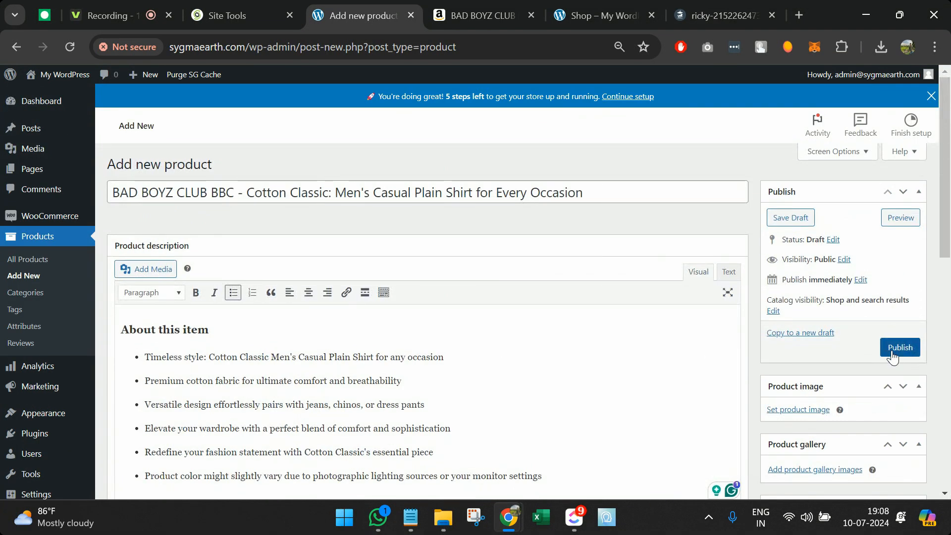
pyautogui.click(899, 347)
# Step: Upload 1.jpg and set it as the shirt's product image
pyautogui.scroll(-2, 582, 297)
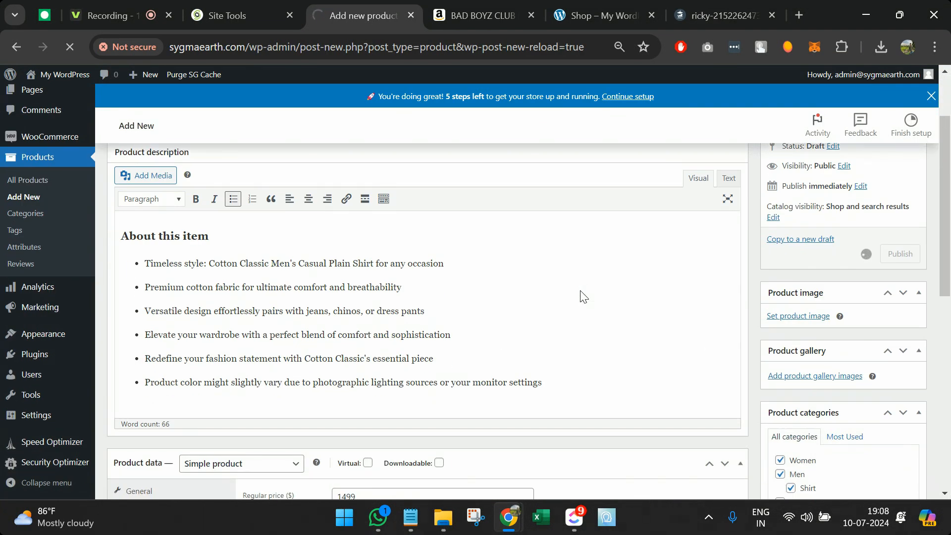
pyautogui.scroll(-4, 635, 323)
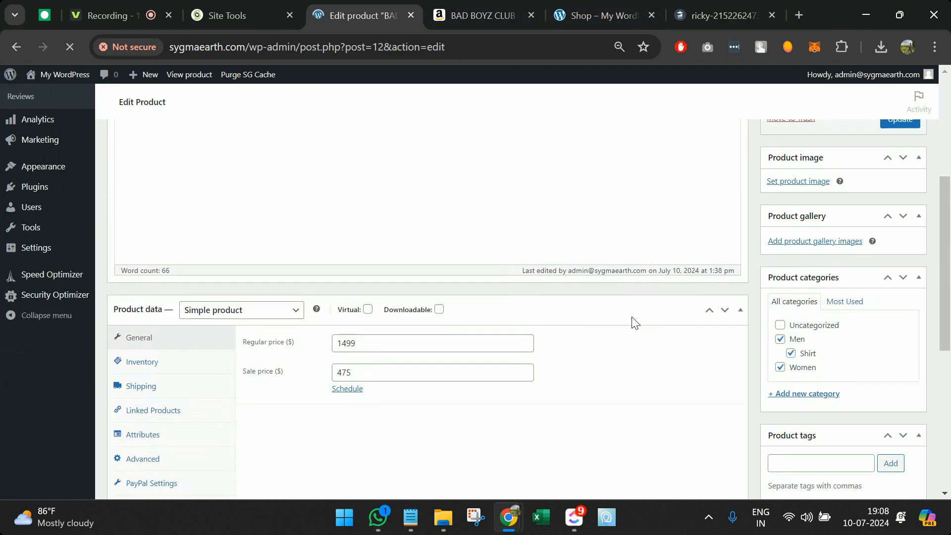
pyautogui.click(798, 176)
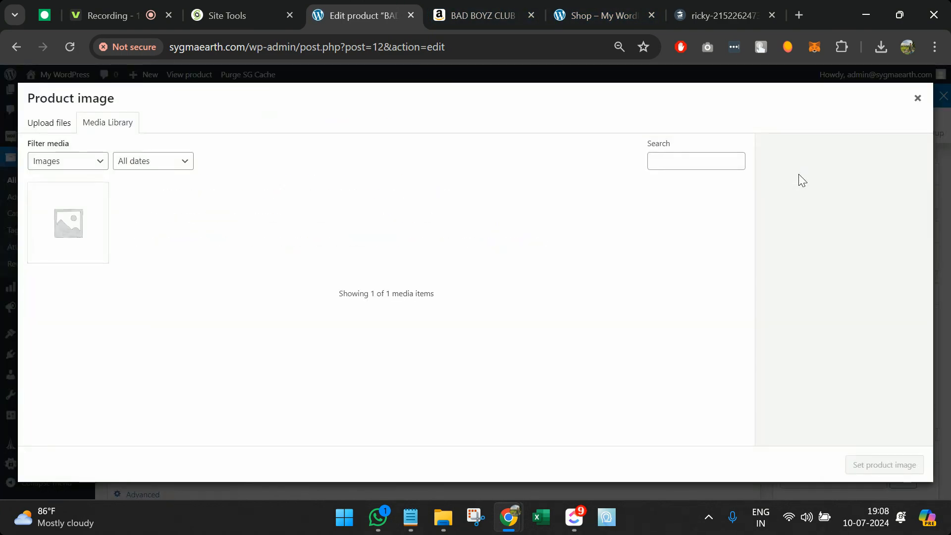
pyautogui.click(919, 101)
pyautogui.click(788, 202)
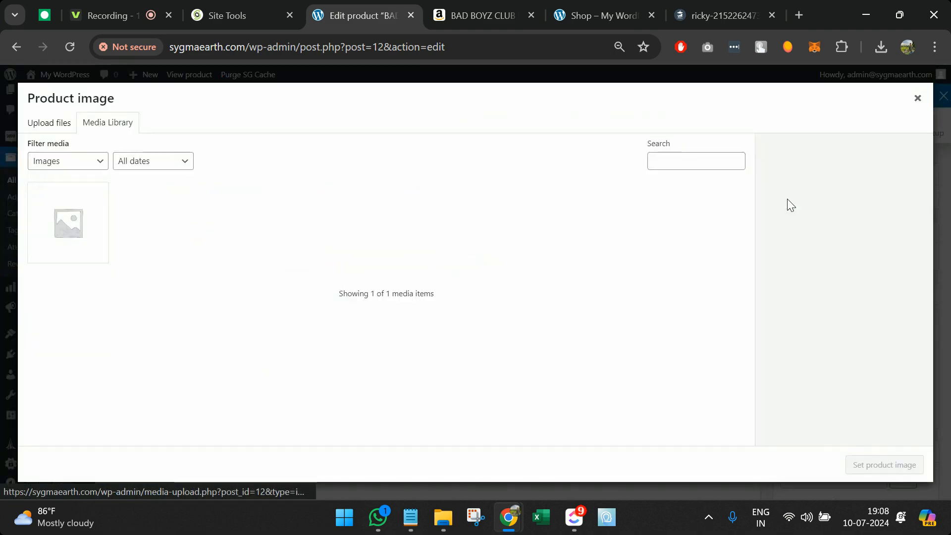
pyautogui.click(881, 47)
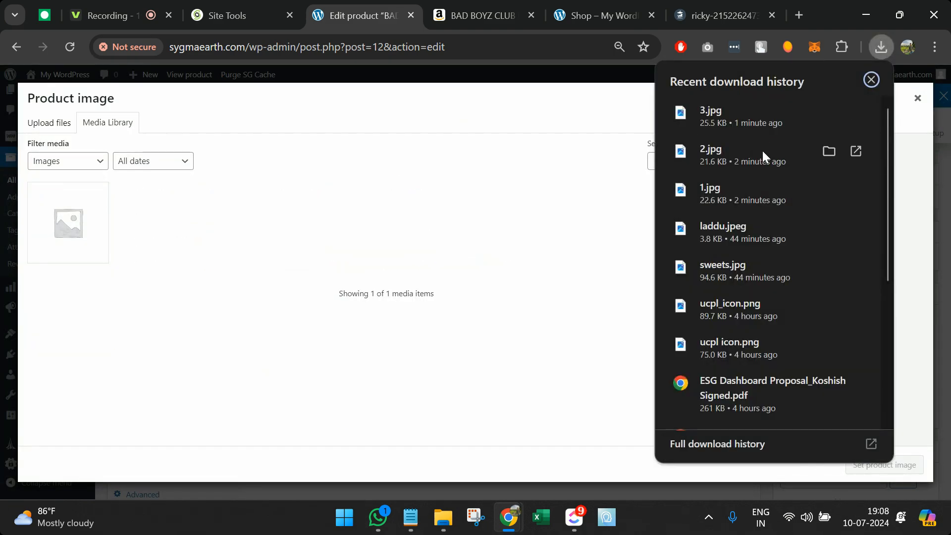
pyautogui.moveTo(723, 194); pyautogui.dragTo(501, 196)
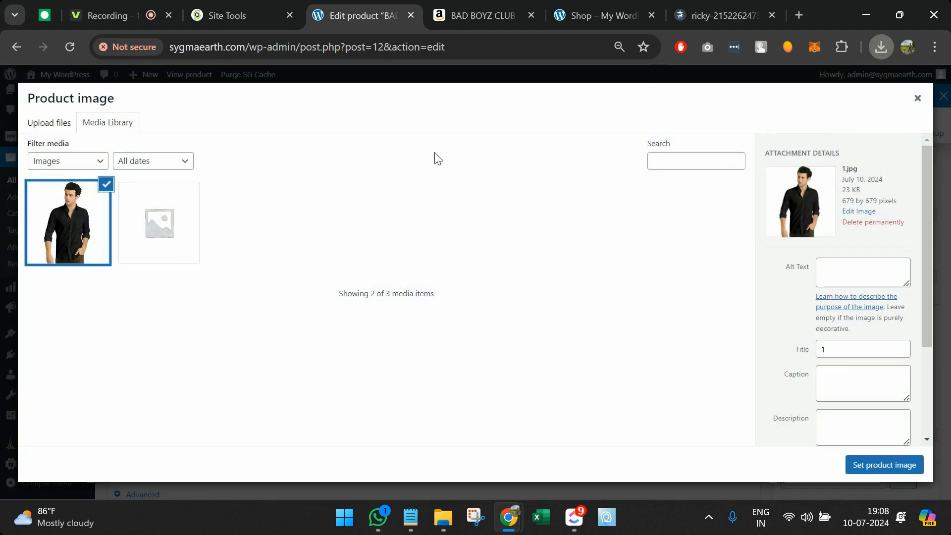
pyautogui.click(854, 464)
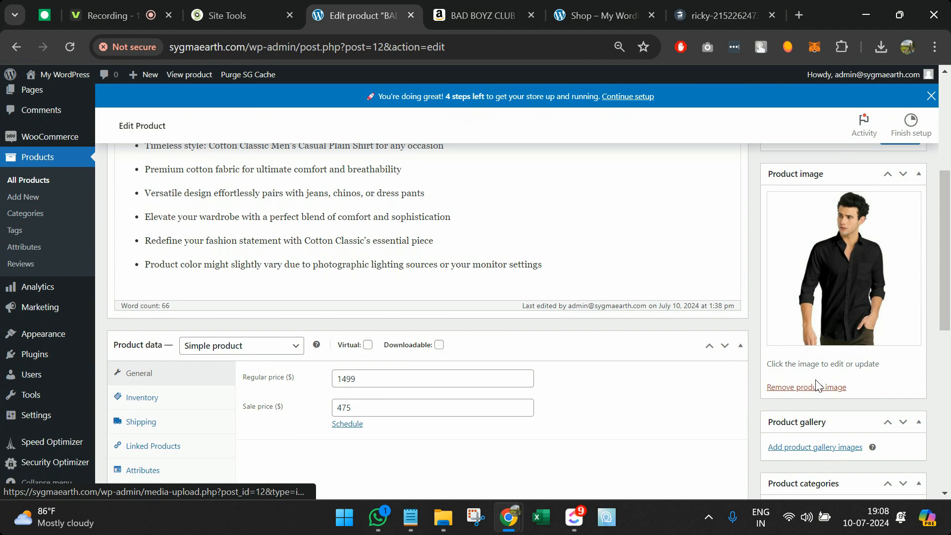
# Step: Upload 2.jpg and 3.jpg into the product gallery and update the product
pyautogui.scroll(-1, 816, 388)
pyautogui.click(816, 397)
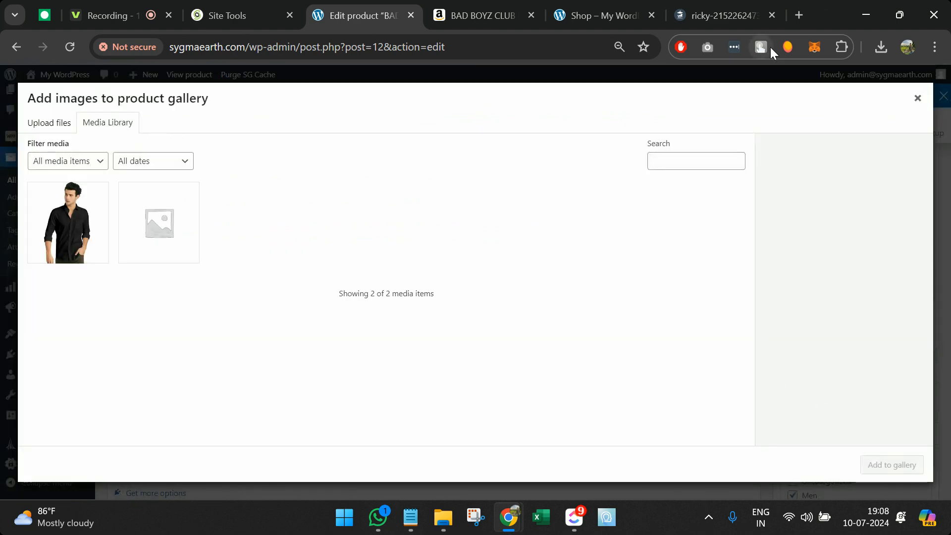
pyautogui.click(881, 47)
pyautogui.moveTo(752, 143); pyautogui.dragTo(531, 182)
pyautogui.moveTo(794, 111); pyautogui.dragTo(498, 162)
pyautogui.click(430, 206)
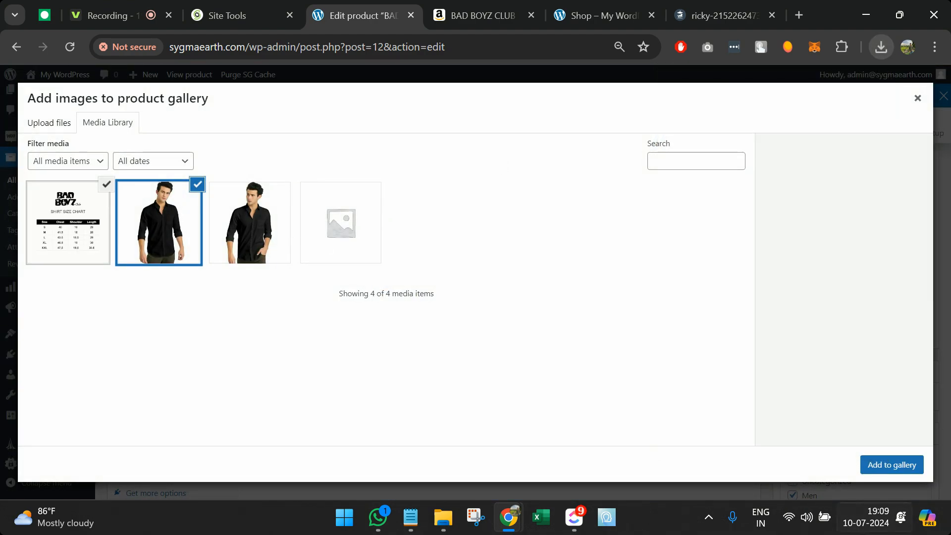
pyautogui.click(901, 461)
pyautogui.scroll(10, 842, 337)
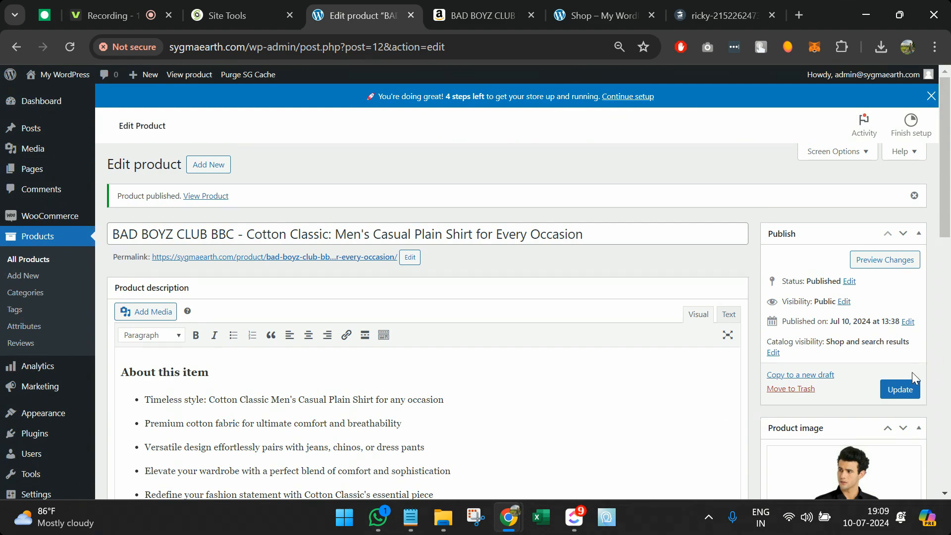
pyautogui.click(911, 384)
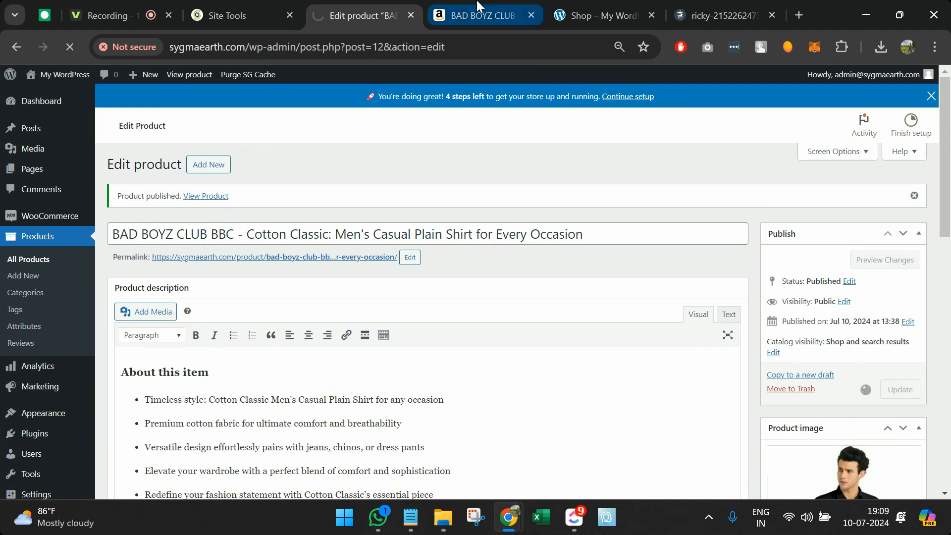
# Step: Reload the storefront Shop page showing the shirt at $475.00 and open its product page
pyautogui.moveTo(599, 8); pyautogui.dragTo(416, 5)
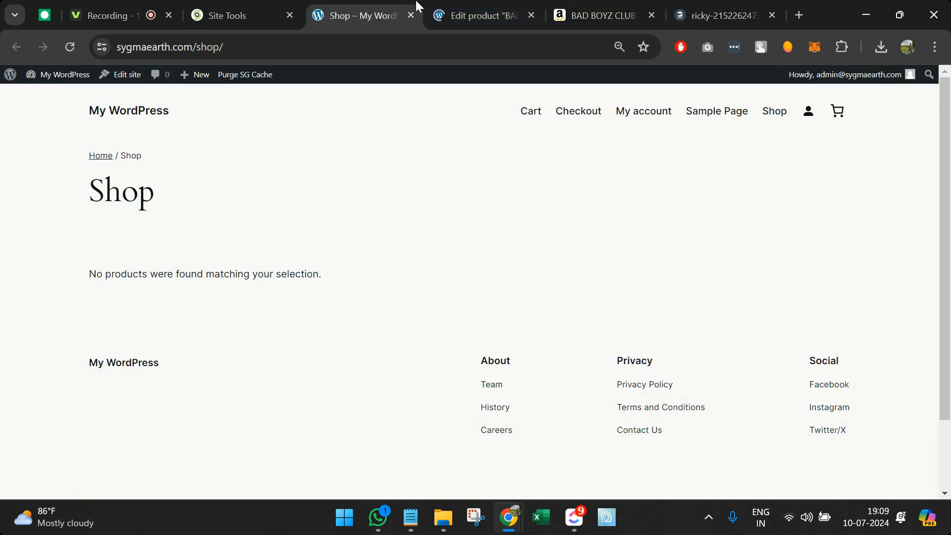
pyautogui.click(369, 46)
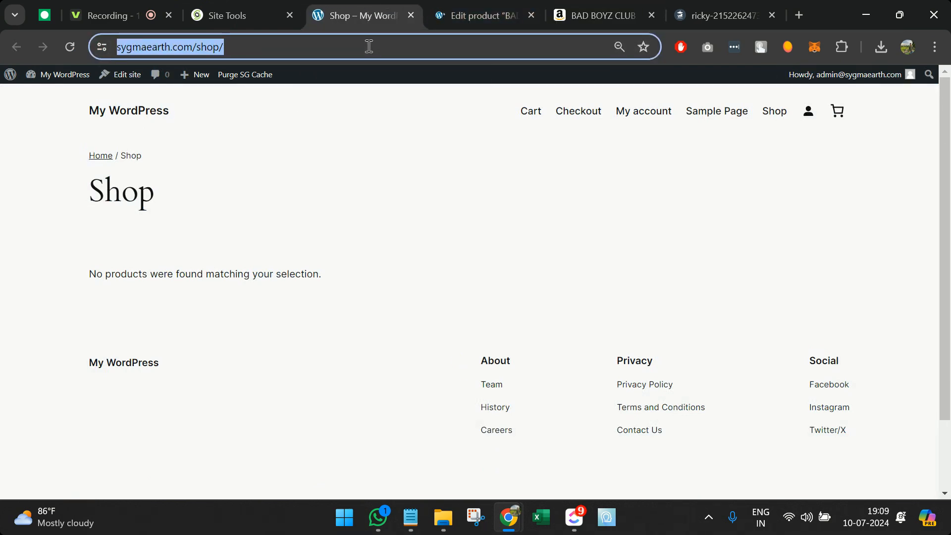
pyautogui.press('Return')
pyautogui.scroll(-4, 420, 282)
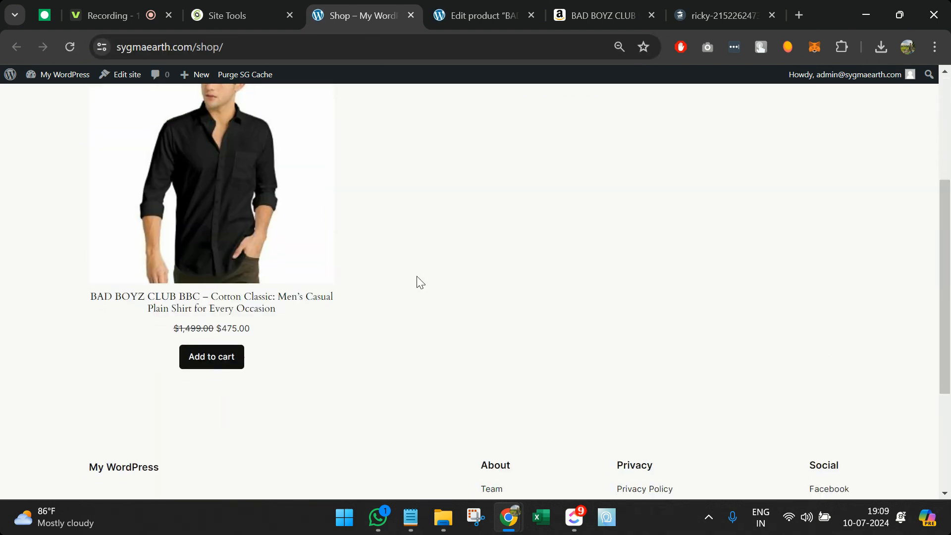
pyautogui.scroll(2, 419, 282)
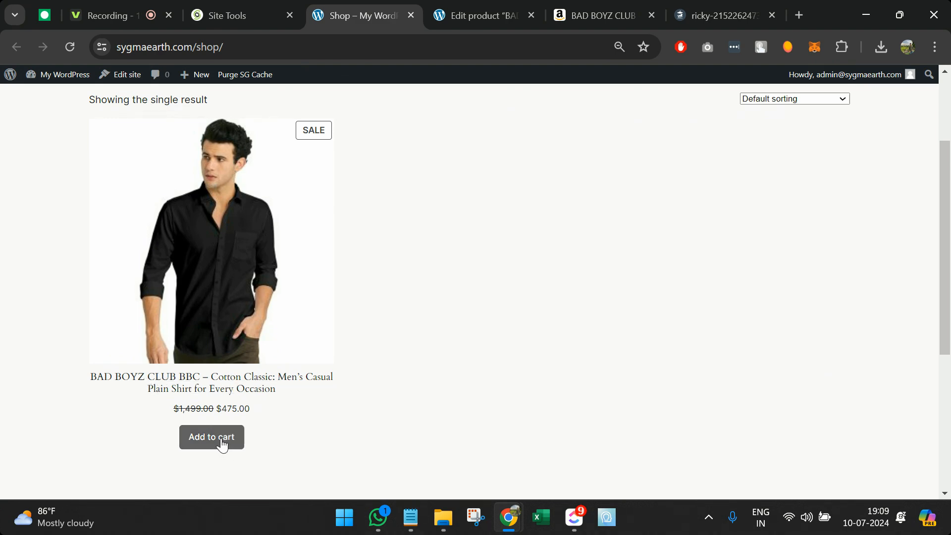
pyautogui.click(207, 377)
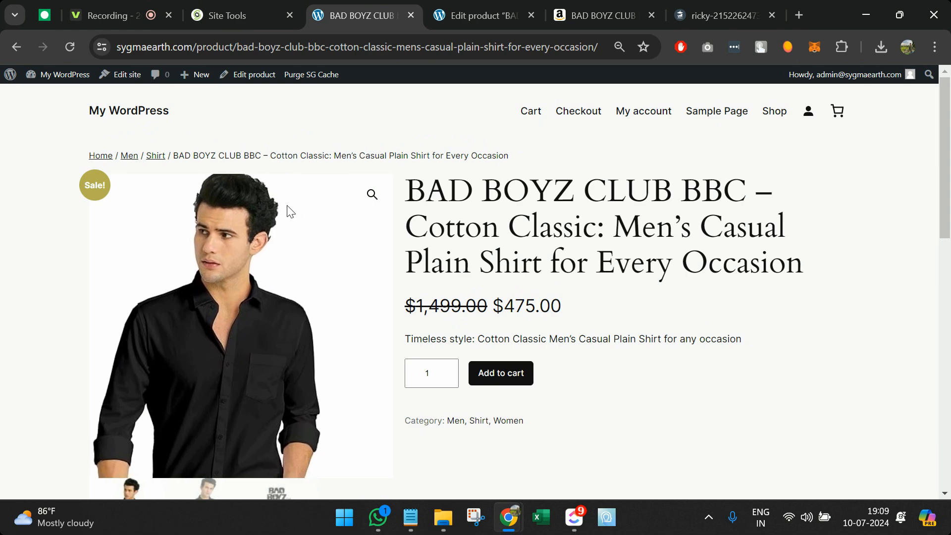
# Step: Check the shirt's gallery images, including the size chart, and preview the Men category page
pyautogui.click(372, 195)
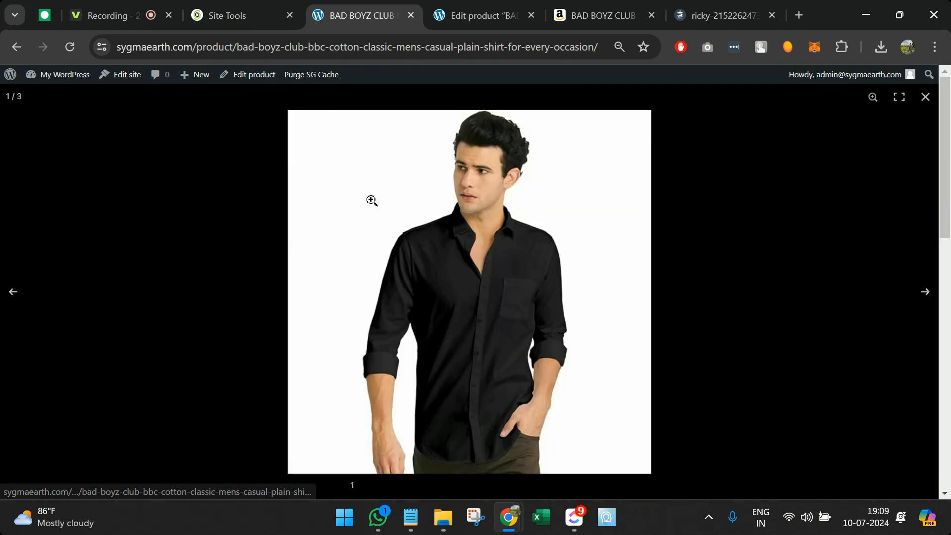
pyautogui.click(218, 171)
pyautogui.scroll(-3, 217, 169)
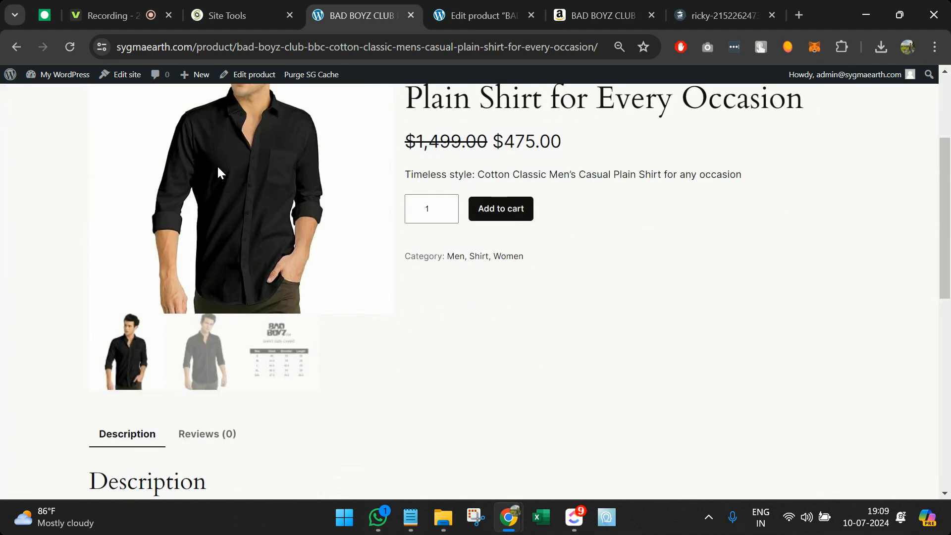
pyautogui.click(215, 349)
pyautogui.scroll(2, 215, 347)
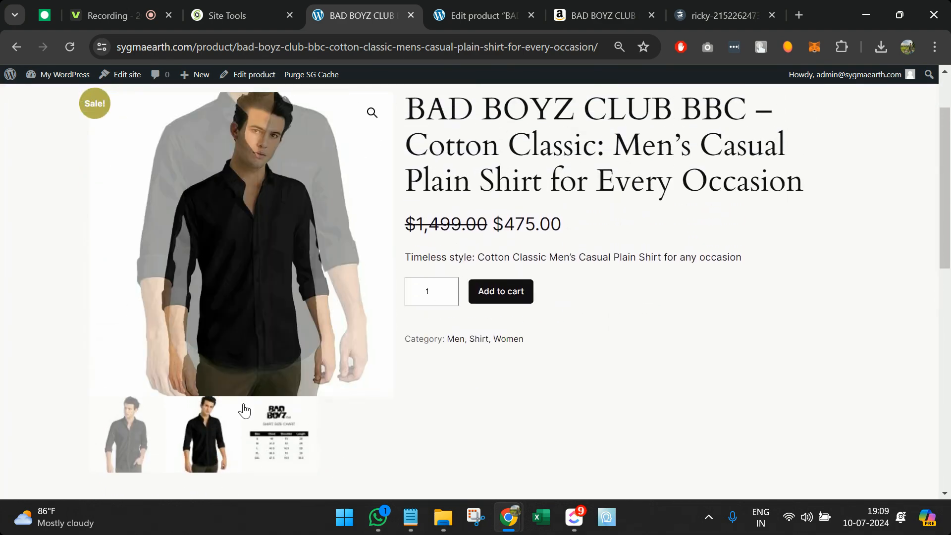
pyautogui.click(279, 432)
pyautogui.scroll(-4, 424, 448)
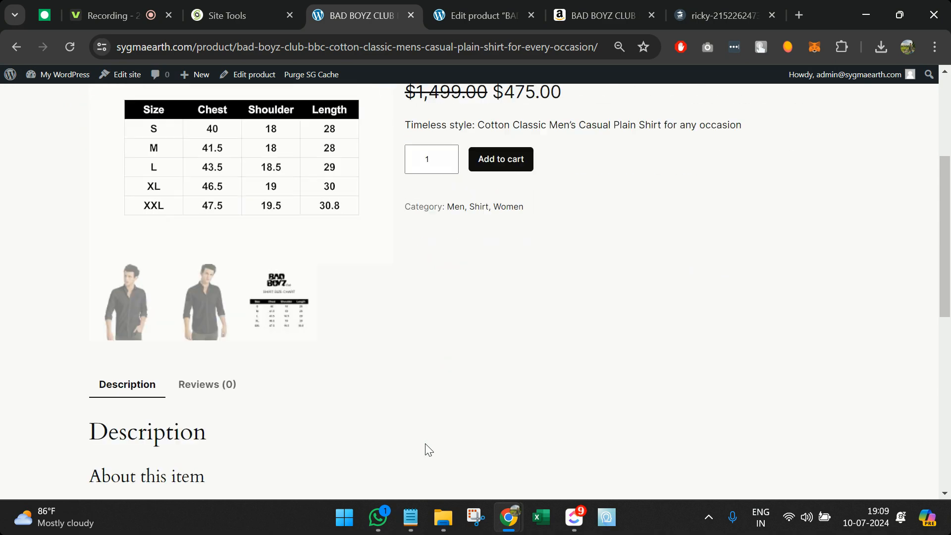
pyautogui.click(455, 184)
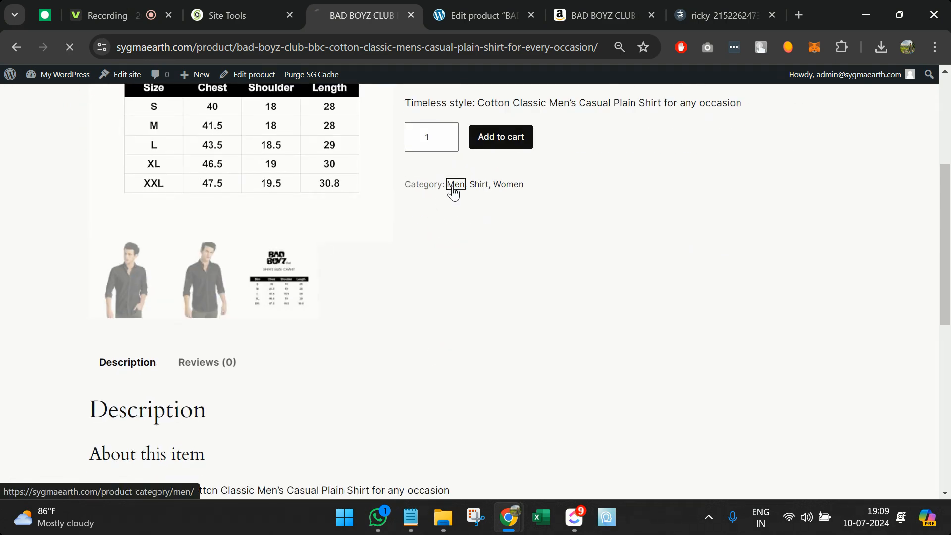
pyautogui.click(21, 52)
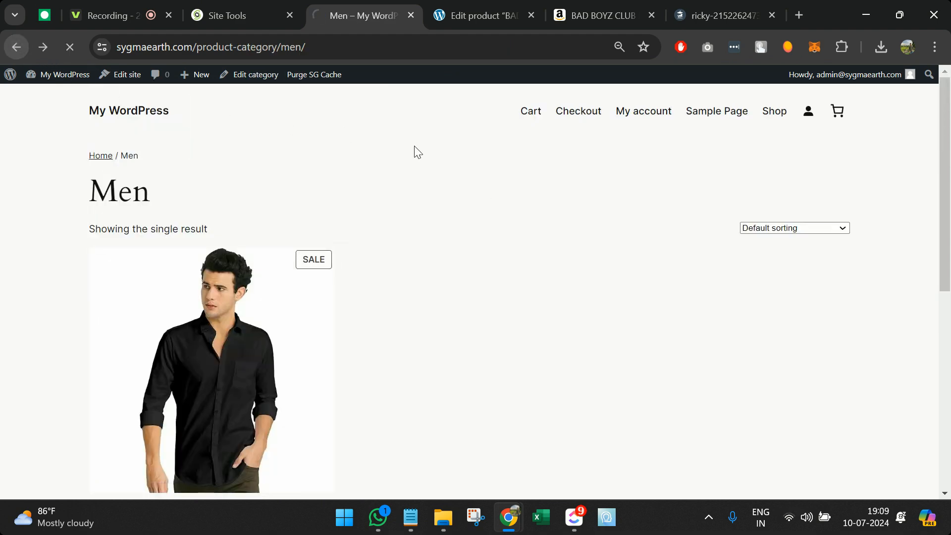
# Step: Update the product without the Women category and reload its storefront page to confirm
pyautogui.hotkey('ctrl', 'Tab')
pyautogui.scroll(-13, 825, 328)
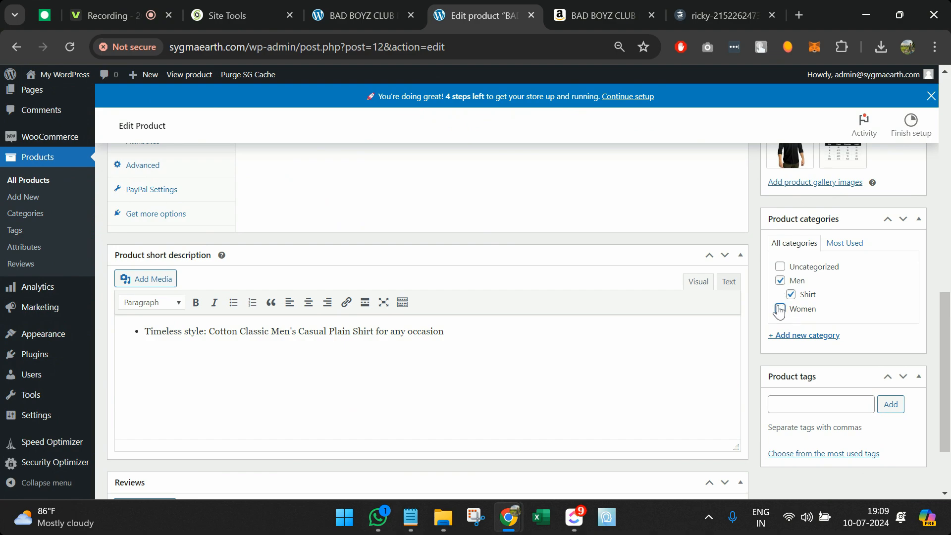
pyautogui.scroll(8, 779, 310)
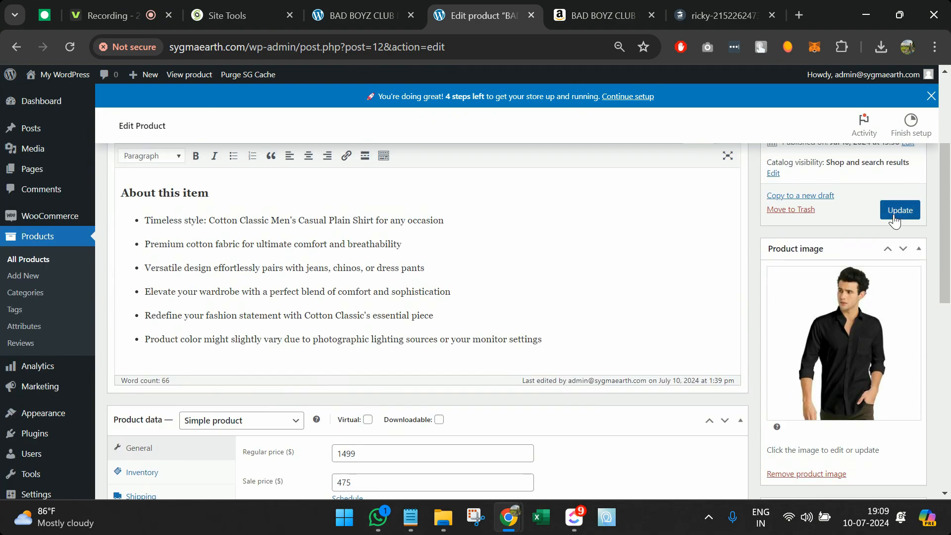
pyautogui.click(895, 218)
pyautogui.click(383, 10)
pyautogui.click(400, 44)
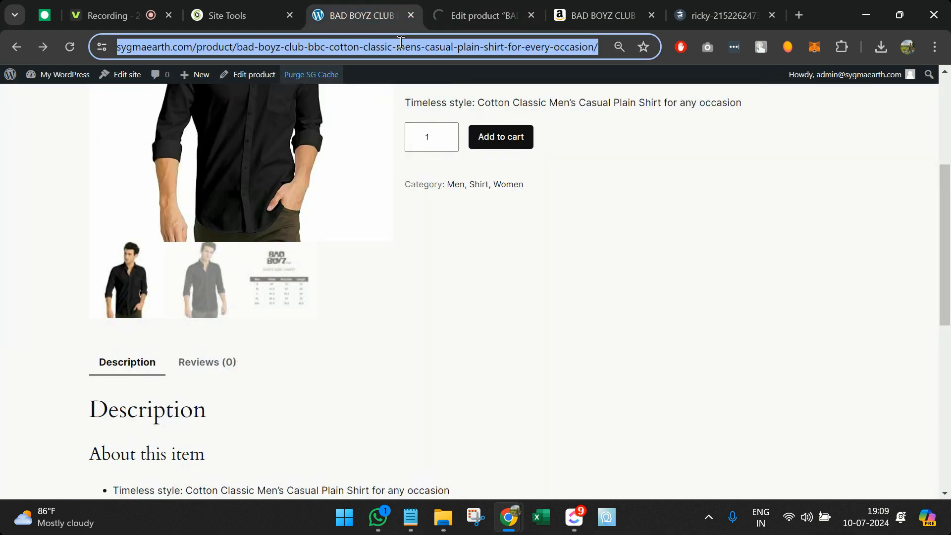
pyautogui.press('Return')
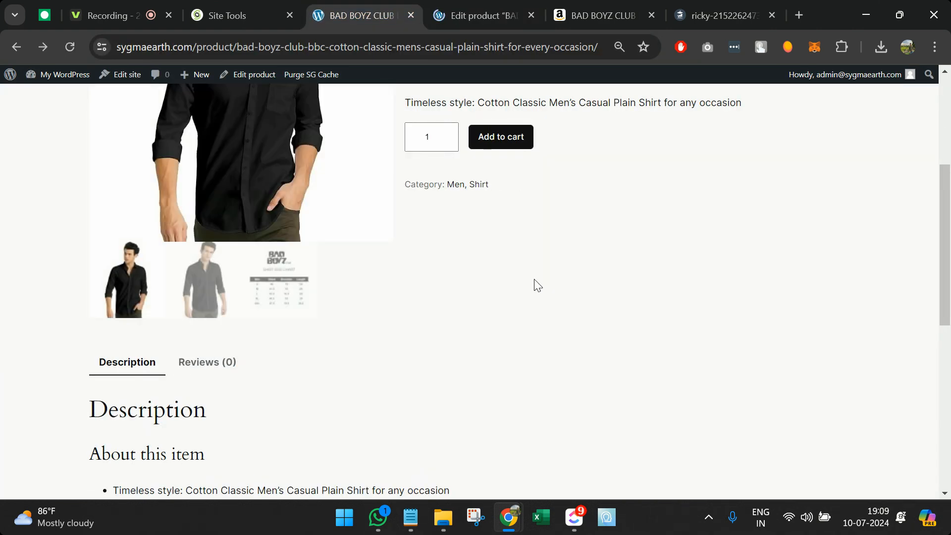
# Step: Select the 'About this item' description text, starting with its first line
pyautogui.scroll(2, 538, 286)
pyautogui.scroll(-5, 478, 310)
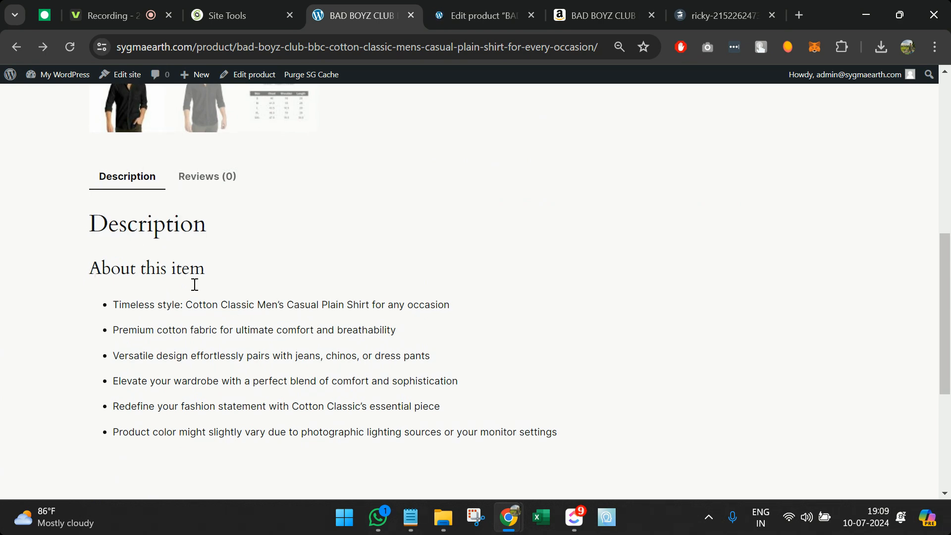
pyautogui.moveTo(195, 285); pyautogui.dragTo(425, 406)
pyautogui.scroll(6, 498, 317)
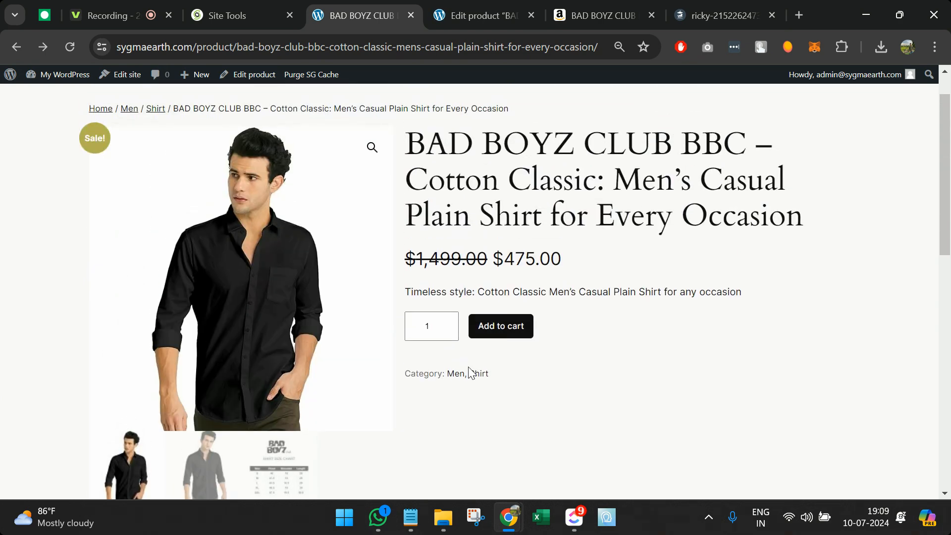
pyautogui.tripleClick(430, 289)
# Step: Copy the Amazon Product details table into the shirt's short description
pyautogui.click(479, 9)
pyautogui.click(577, 5)
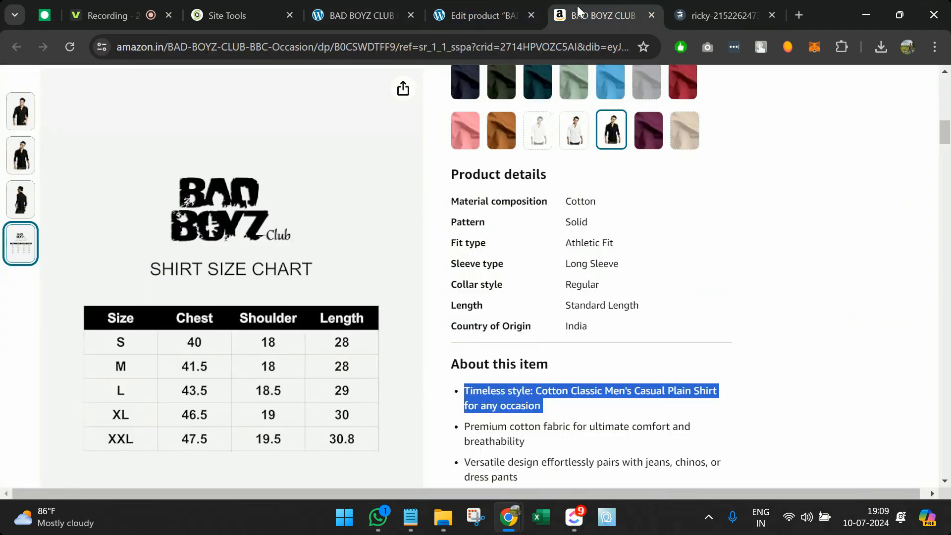
pyautogui.moveTo(451, 175); pyautogui.dragTo(622, 335)
pyautogui.hotkey('ctrl', 'c')
pyautogui.hotkey('ctrl', 'pageup')
pyautogui.hotkey('ctrl', 'v')
pyautogui.scroll(2, 375, 247)
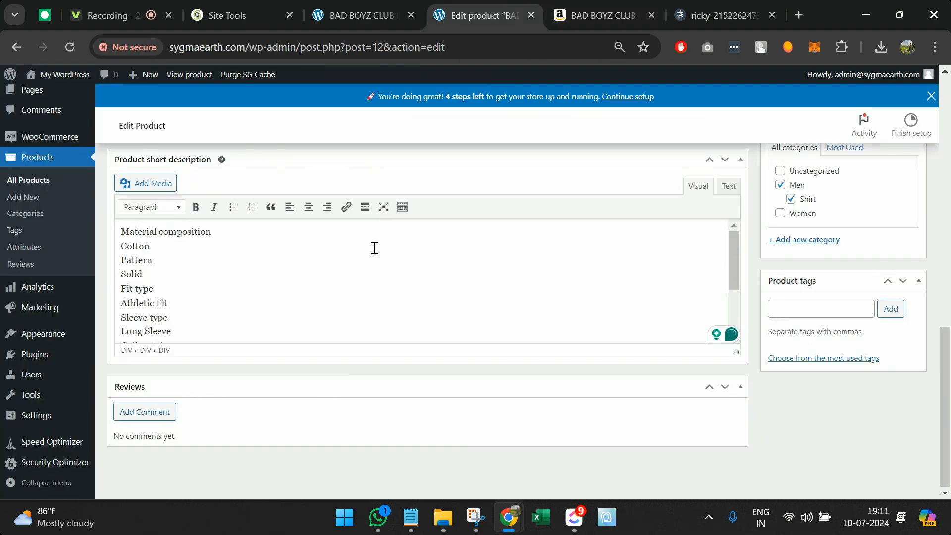
# Step: Join labels to values: Material composition: Cotton, Pattern: Solid, Fit type: Athletic Fit, Sleeve type: Long Sleeve
pyautogui.click(414, 229)
pyautogui.write(':')
pyautogui.press('Delete')
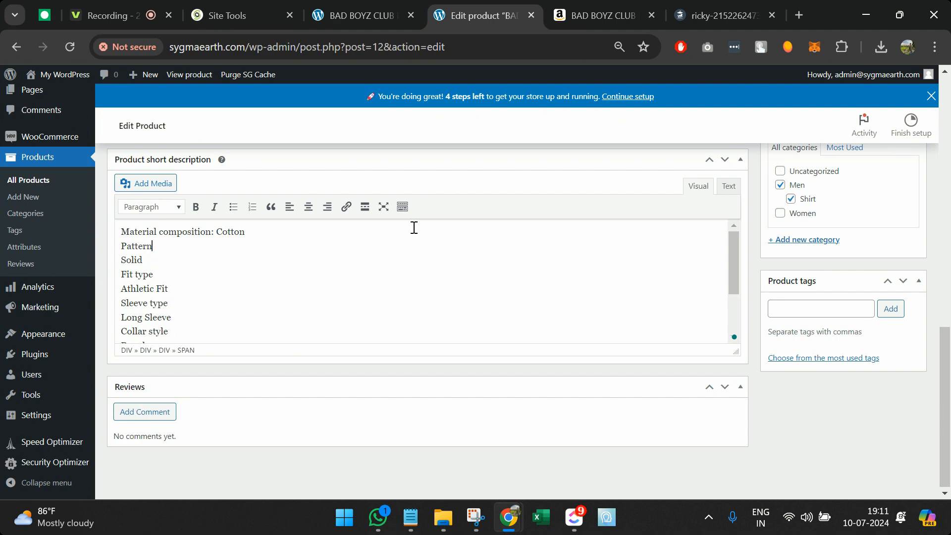
pyautogui.press('Delete')
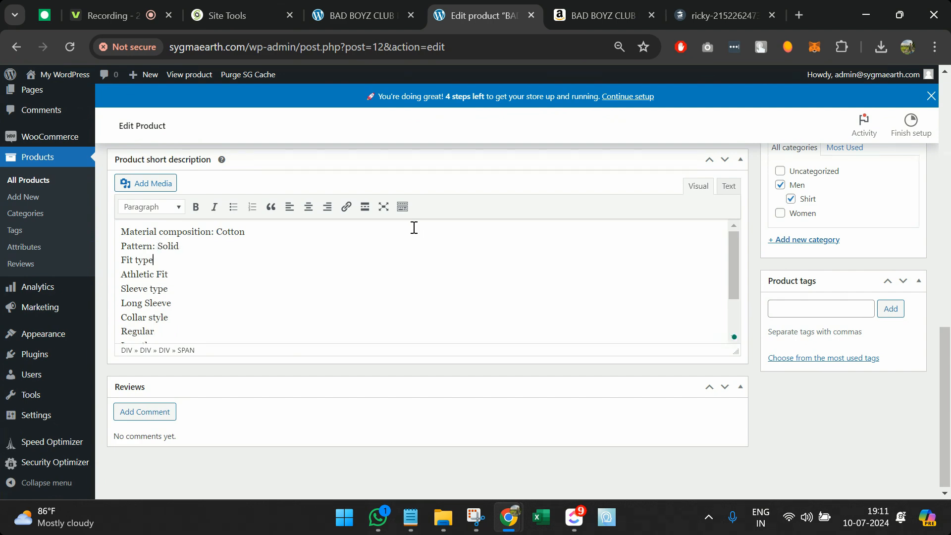
pyautogui.press('Delete')
pyautogui.press('End')
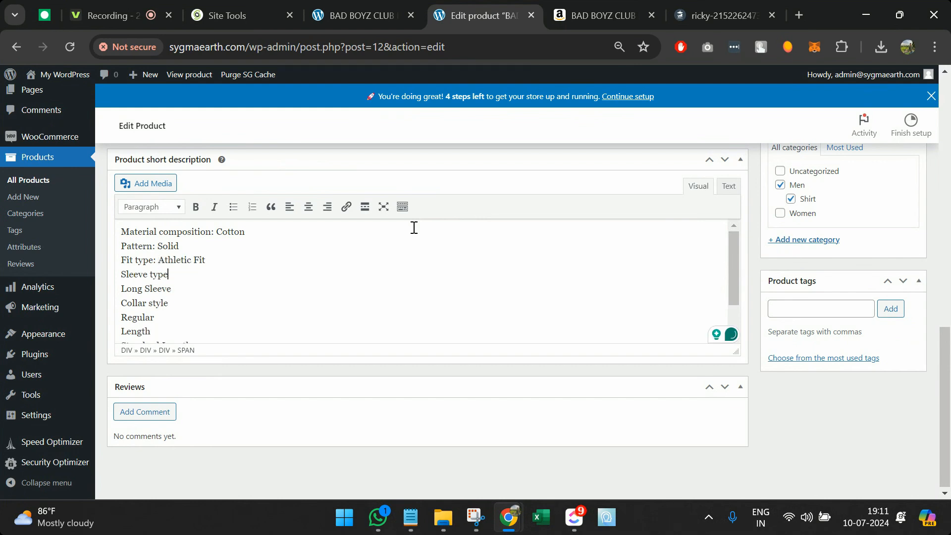
pyautogui.write(':')
pyautogui.press('Delete')
# Step: Join Collar style: Regular, Length: Standard Length and Country of Origin: India onto single lines
pyautogui.press('Down')
pyautogui.write(':')
pyautogui.press('Delete')
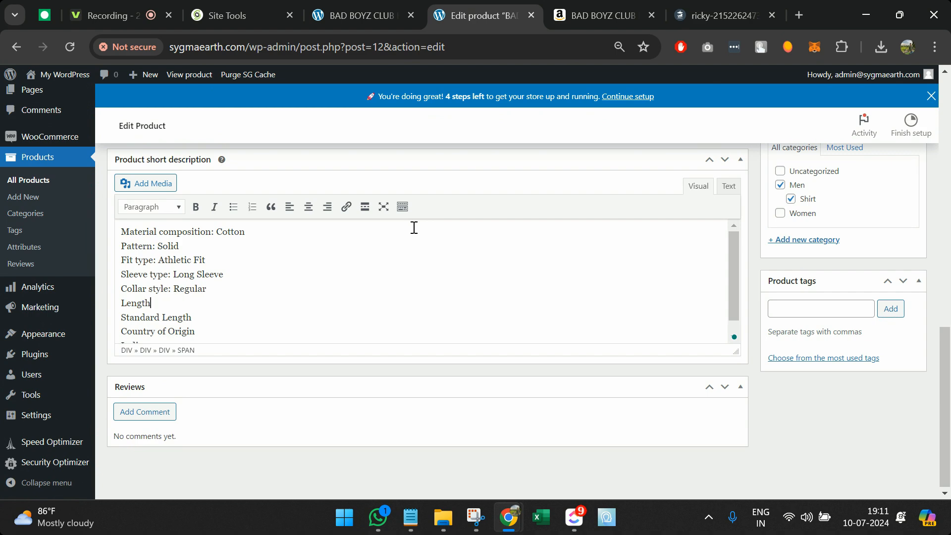
pyautogui.press('Delete')
pyautogui.press('End')
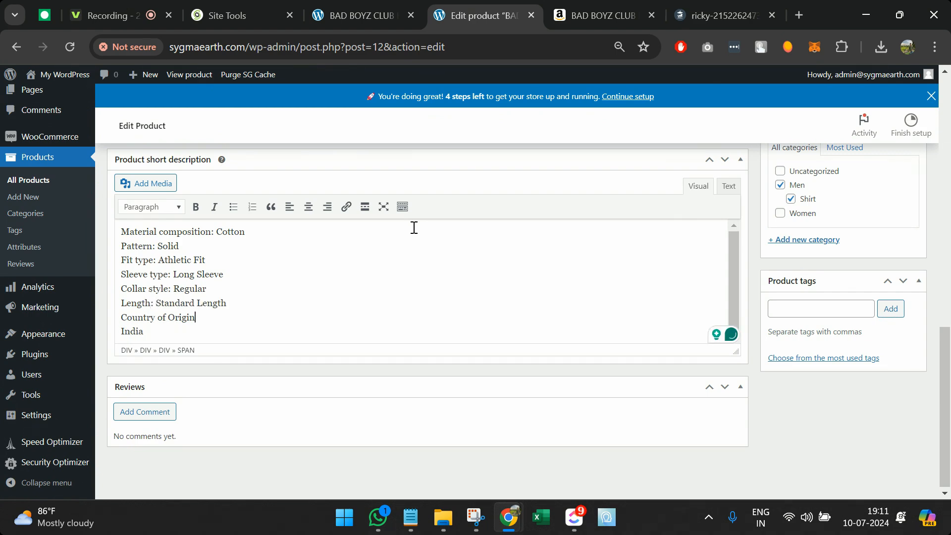
pyautogui.write(':')
pyautogui.press('Delete')
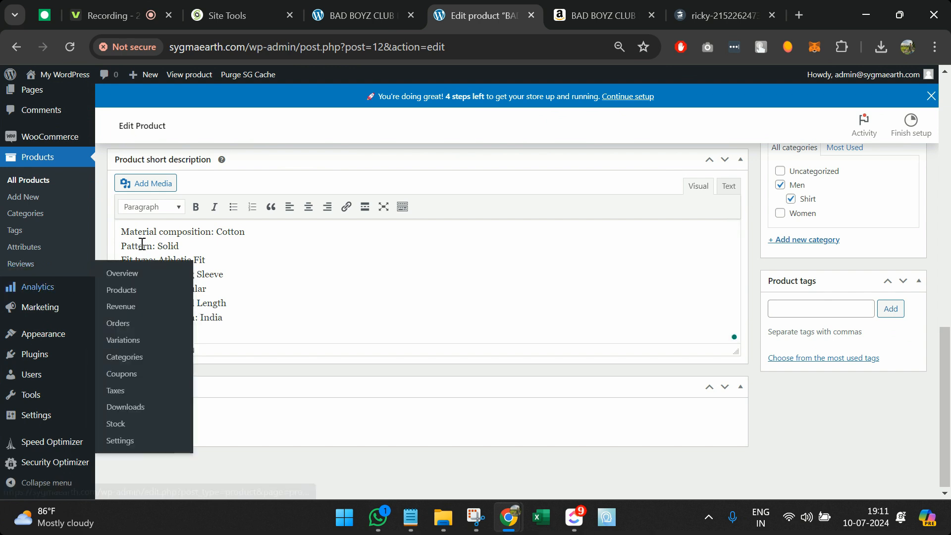
# Step: Bold the Material composition, Pattern, Collar style and Country of Origin labels
pyautogui.moveTo(214, 233); pyautogui.dragTo(110, 228)
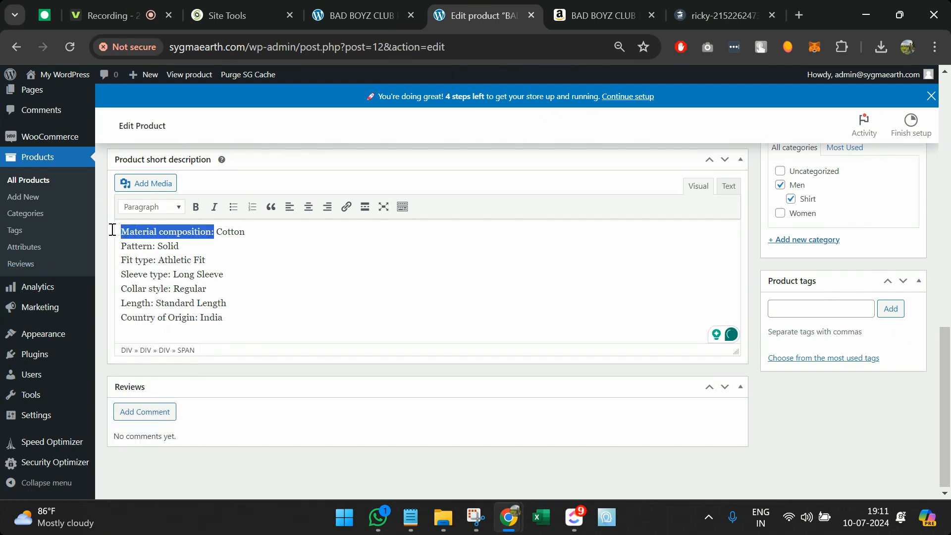
pyautogui.hotkey('ctrl', 'b')
pyautogui.moveTo(161, 246); pyautogui.dragTo(120, 275)
pyautogui.hotkey('ctrl', 'b')
pyautogui.hotkey('ctrl', 'b')
pyautogui.hotkey('ctrl', 'b')
pyautogui.moveTo(173, 290); pyautogui.dragTo(139, 302)
pyautogui.hotkey('ctrl', 'b')
pyautogui.hotkey('ctrl', 'b')
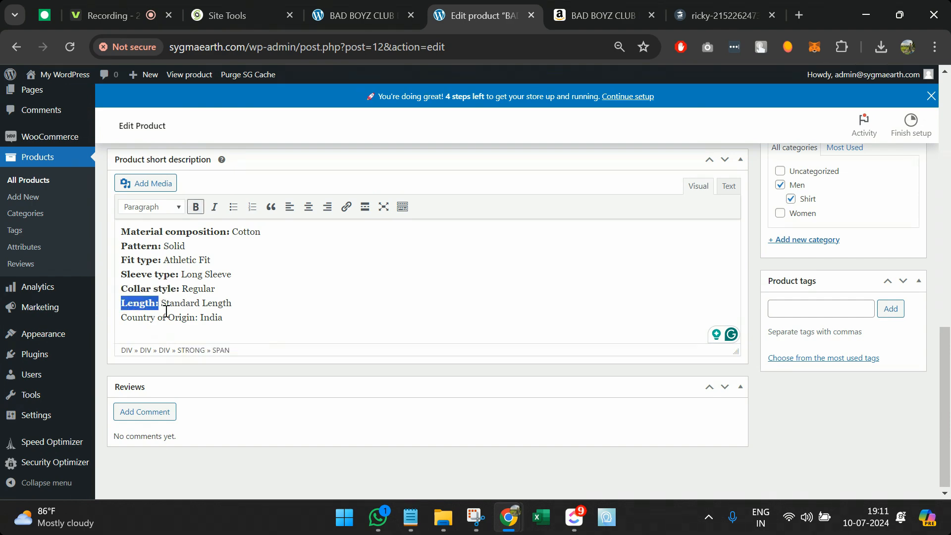
pyautogui.moveTo(199, 318); pyautogui.dragTo(125, 318)
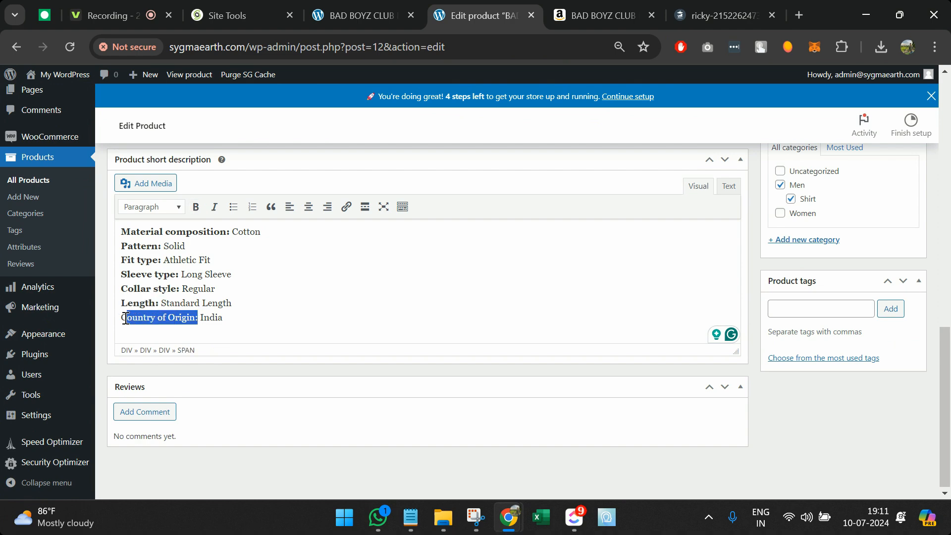
pyautogui.hotkey('ctrl', 'b')
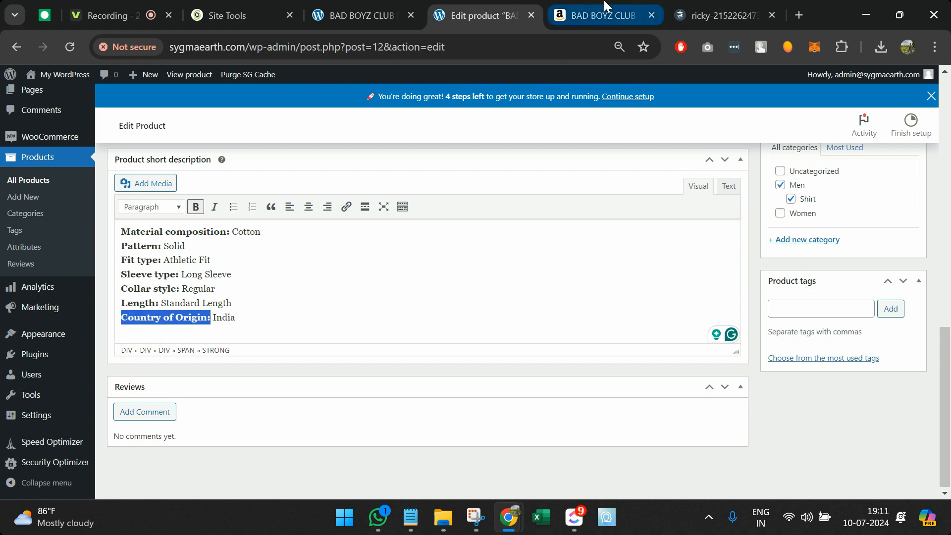
# Step: Insert the 'Product details' heading copied from Amazon above the specs
pyautogui.click(607, 1)
pyautogui.tripleClick(466, 181)
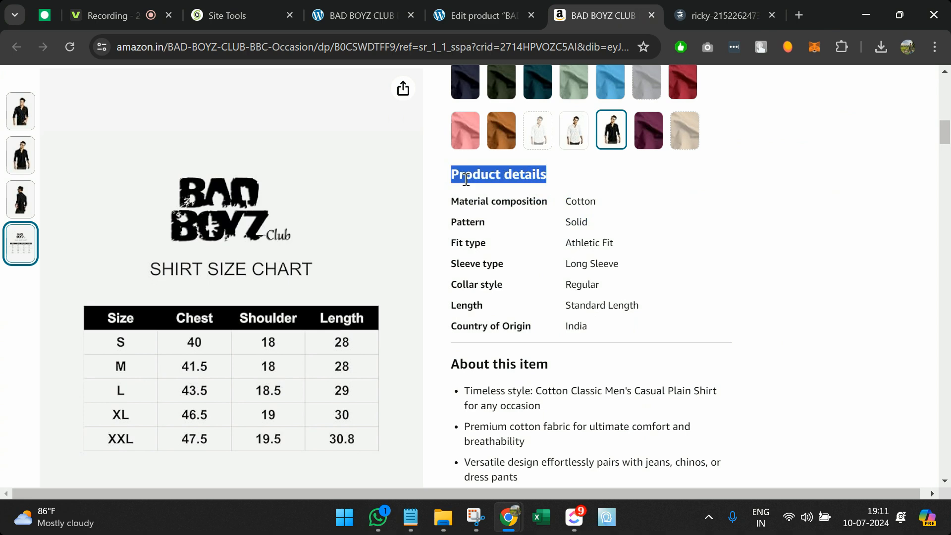
pyautogui.click(478, 15)
pyautogui.click(122, 233)
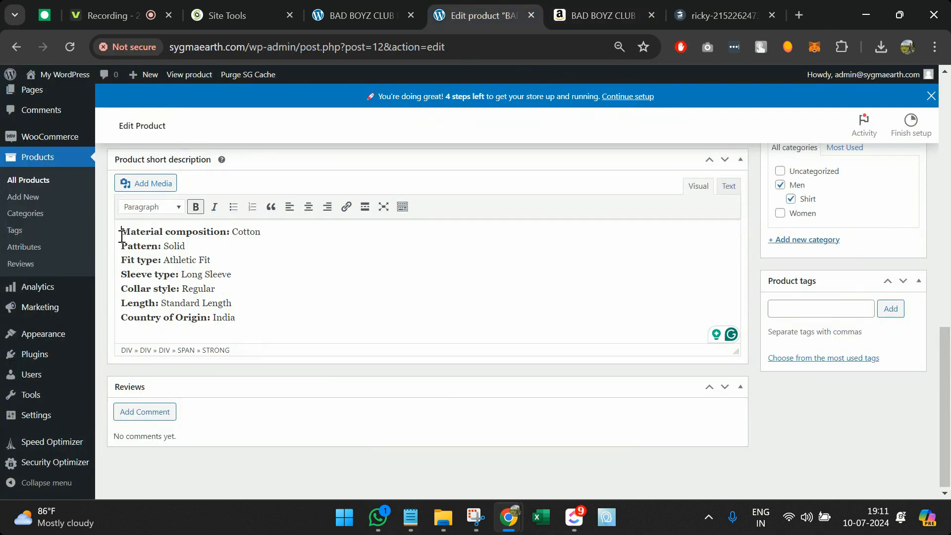
pyautogui.press('Return')
pyautogui.press('Up')
pyautogui.hotkey('ctrl', 'v')
pyautogui.press('BackSpace')
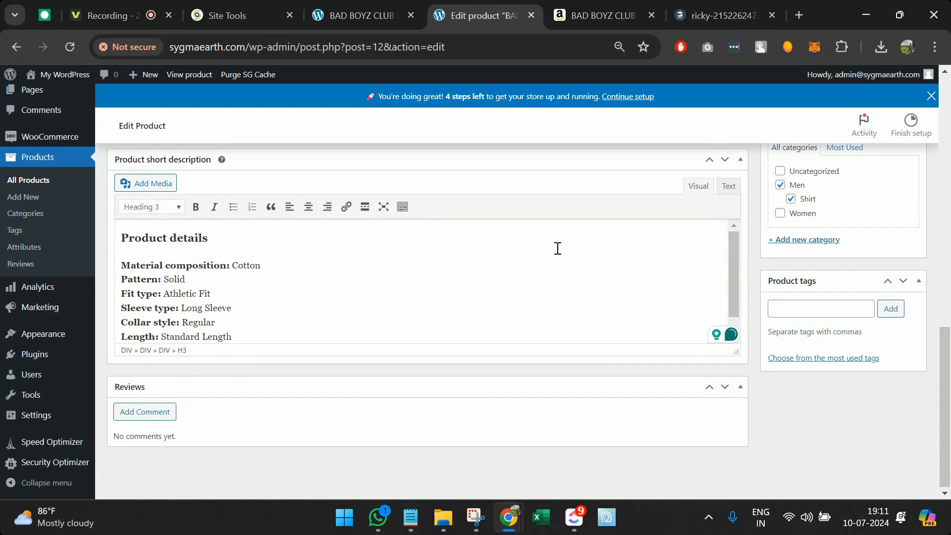
pyautogui.scroll(10, 557, 248)
# Step: Update the shirt product and reload its storefront page to review the product details
pyautogui.click(899, 189)
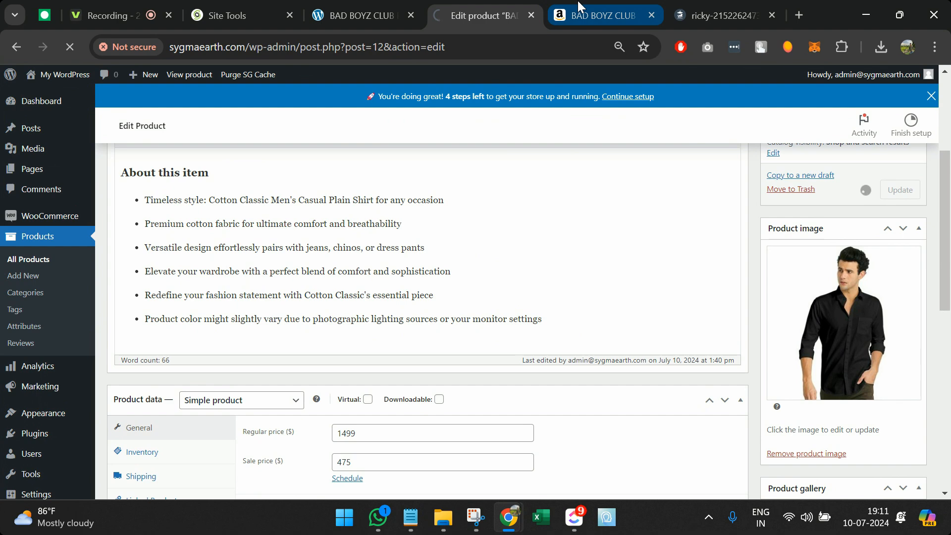
pyautogui.click(384, 7)
pyautogui.click(428, 50)
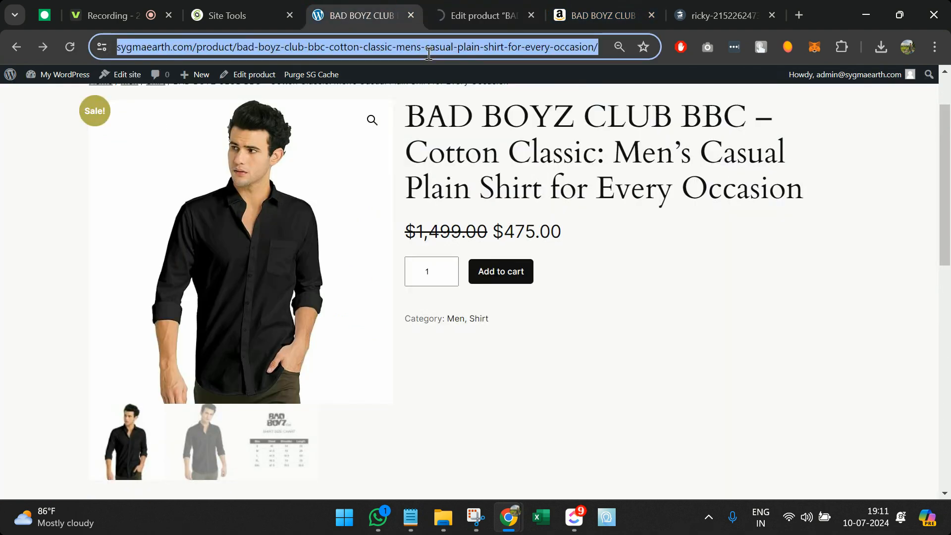
pyautogui.press('Return')
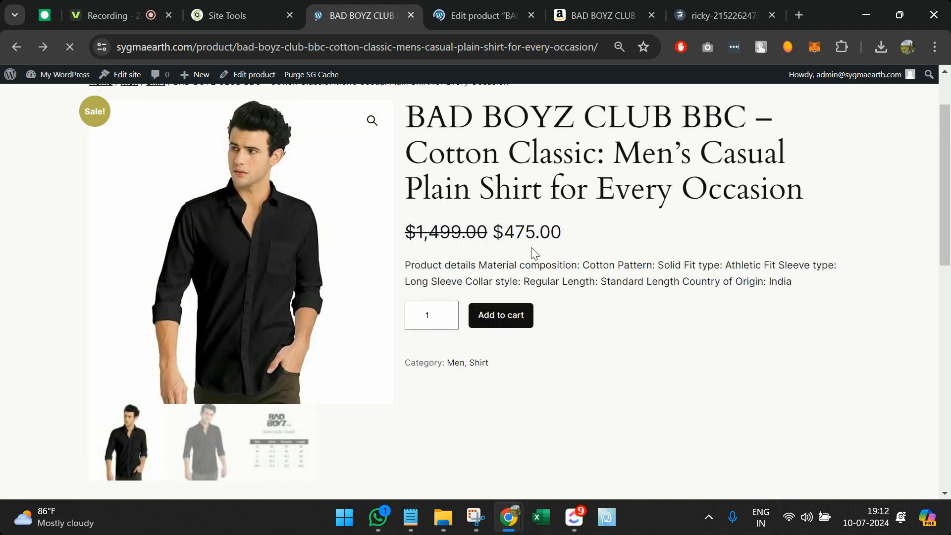
pyautogui.tripleClick(461, 264)
pyautogui.click(611, 293)
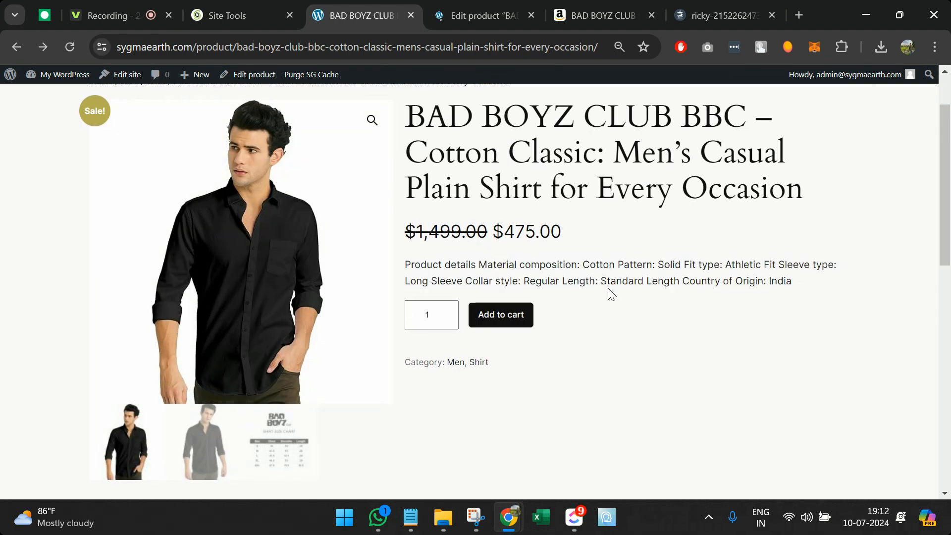
pyautogui.tripleClick(548, 260)
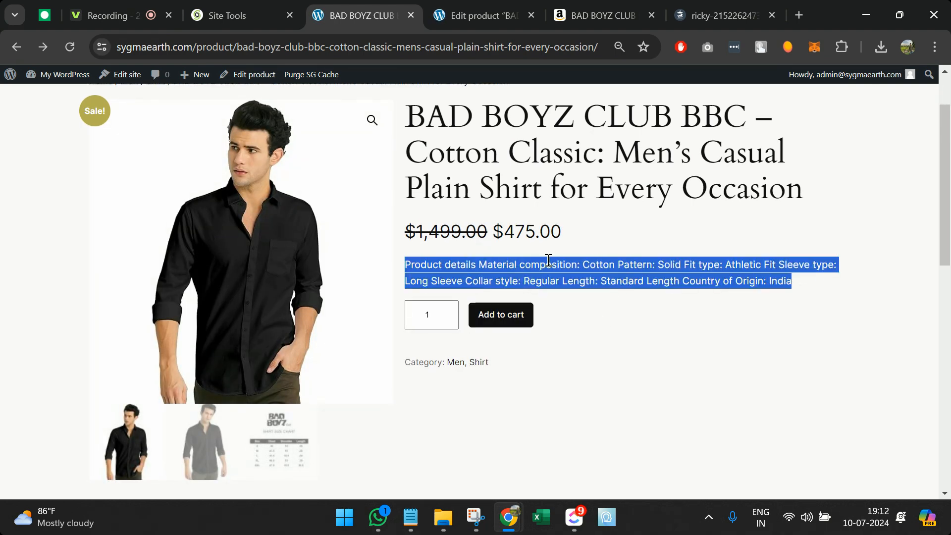
# Step: Clear the short description, paste the Product details block under the description bullets, and update
pyautogui.click(650, 320)
pyautogui.click(471, 3)
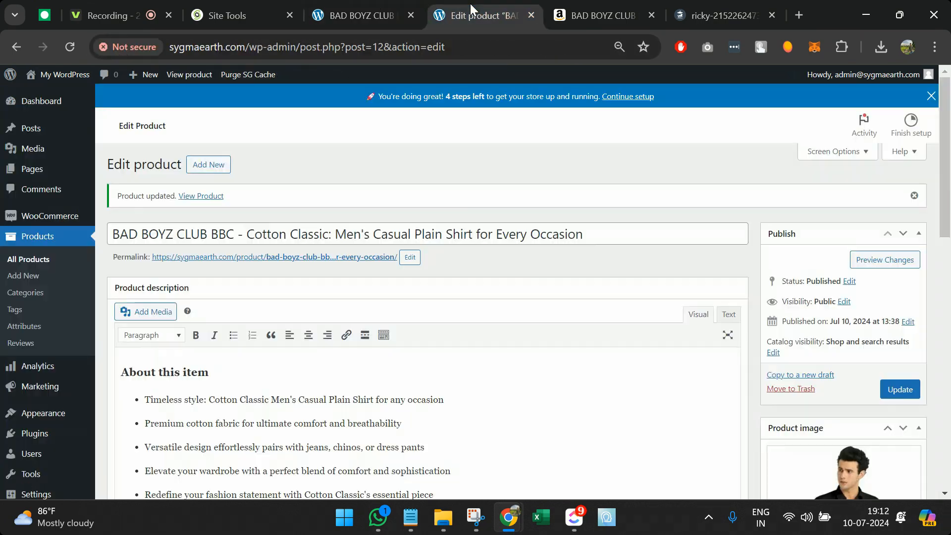
pyautogui.scroll(-12, 368, 358)
pyautogui.click(296, 297)
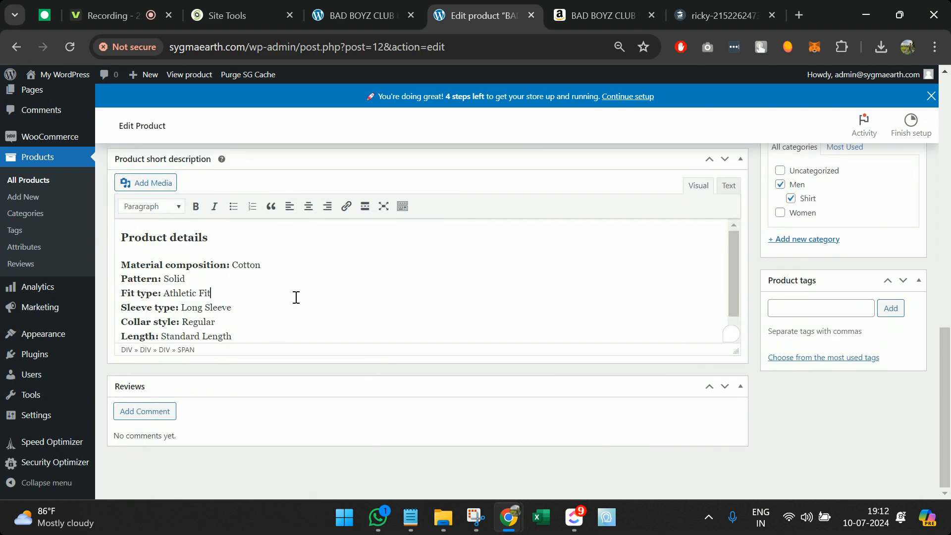
pyautogui.hotkey('ctrl', 'a')
pyautogui.hotkey('ctrl', 'c')
pyautogui.press('BackSpace')
pyautogui.scroll(10, 296, 297)
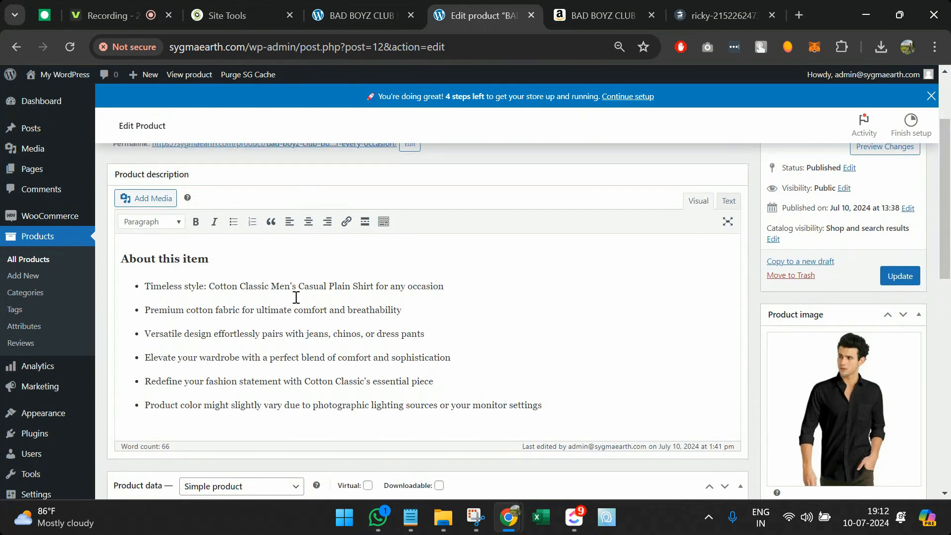
pyautogui.click(562, 405)
pyautogui.press('Return')
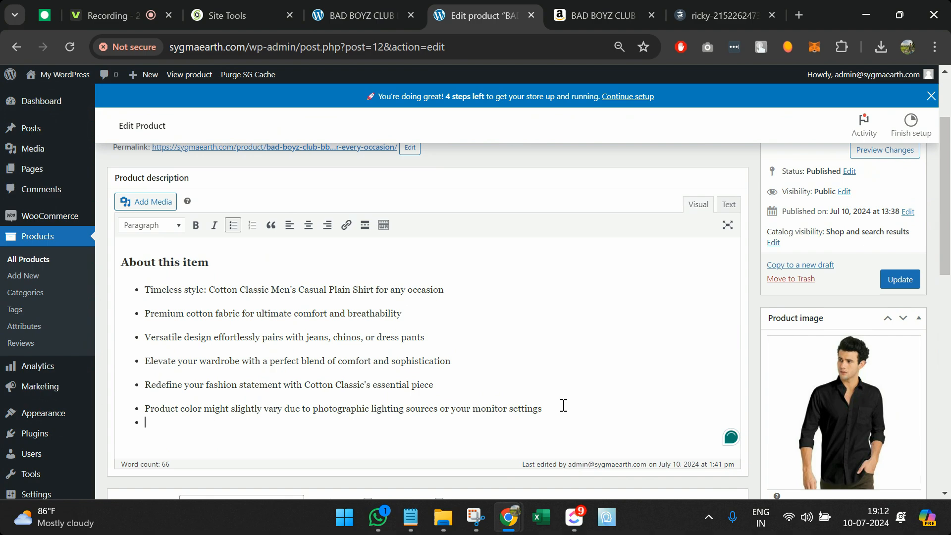
pyautogui.hotkey('ctrl', 'v')
pyautogui.click(899, 196)
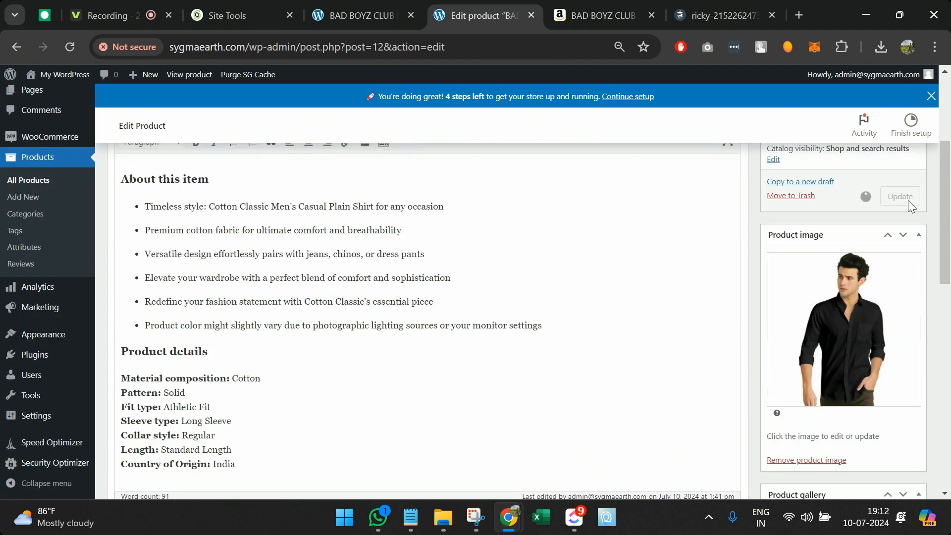
# Step: Reload the live product page to check the moved Product details
pyautogui.click(586, 6)
pyautogui.click(420, 14)
pyautogui.click(430, 44)
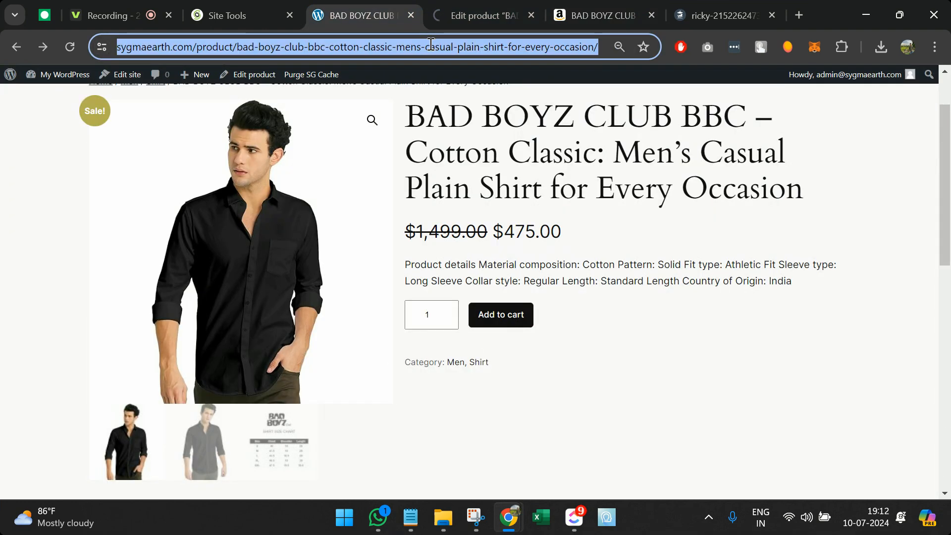
pyautogui.press('Return')
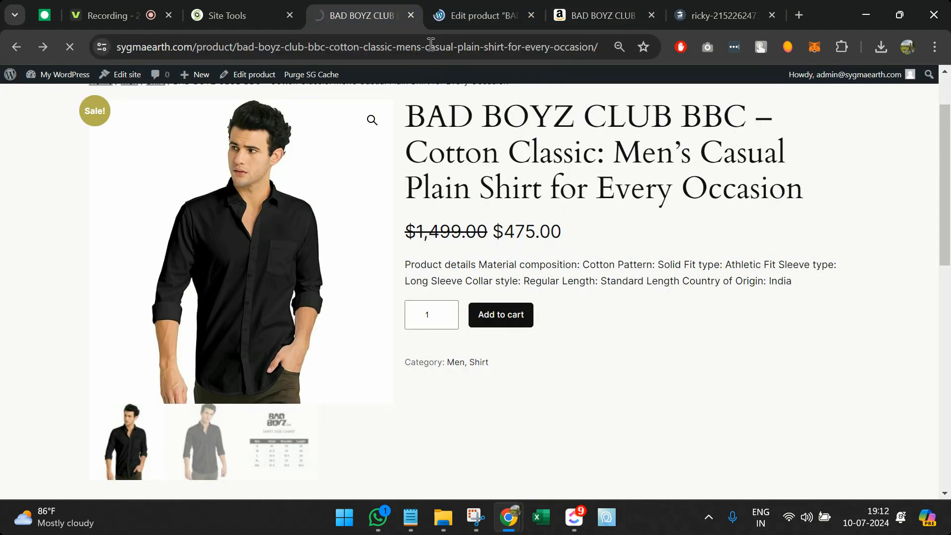
pyautogui.scroll(-7, 515, 244)
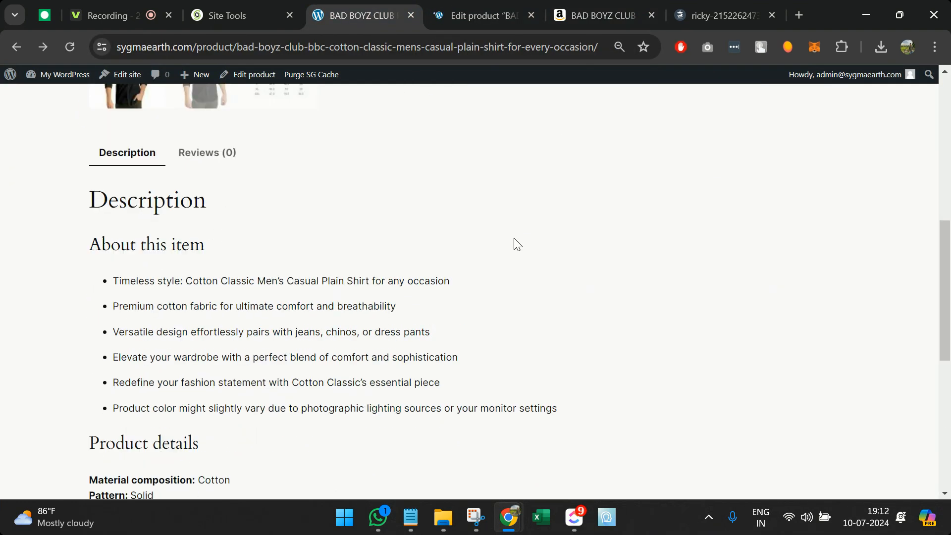
pyautogui.scroll(4, 516, 244)
# Step: Copy the 'Premium cotton fabric' bullet into the empty short description
pyautogui.click(494, 3)
pyautogui.scroll(-15, 460, 262)
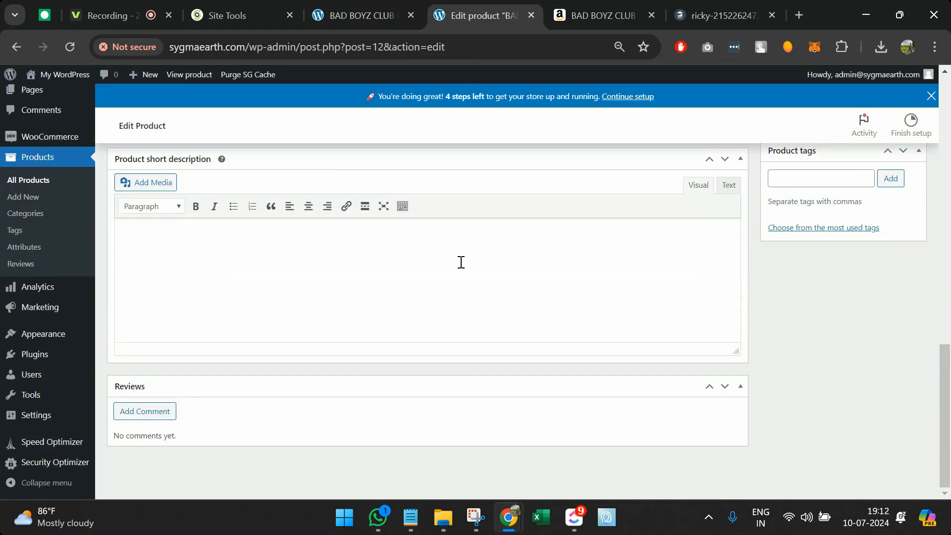
pyautogui.click(442, 287)
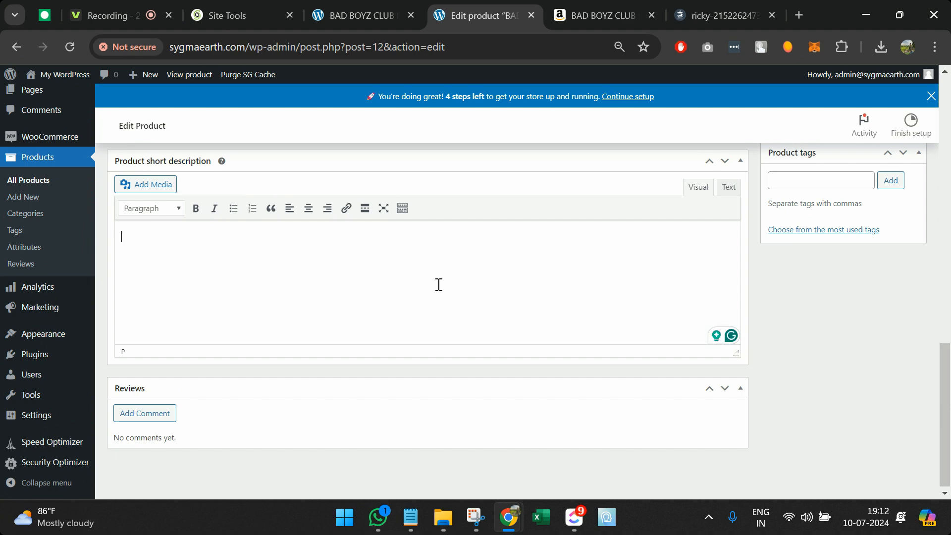
pyautogui.scroll(12, 471, 227)
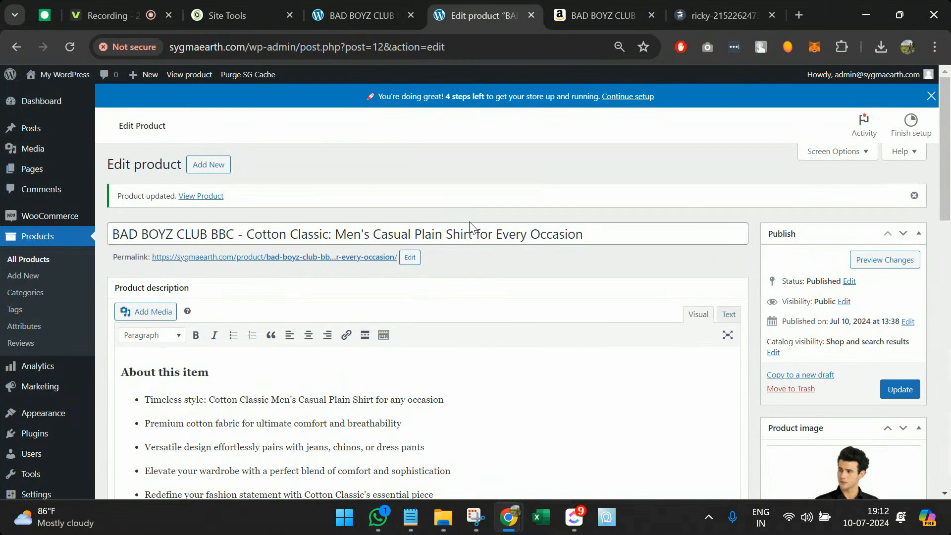
pyautogui.scroll(-2, 387, 300)
pyautogui.scroll(-1, 299, 346)
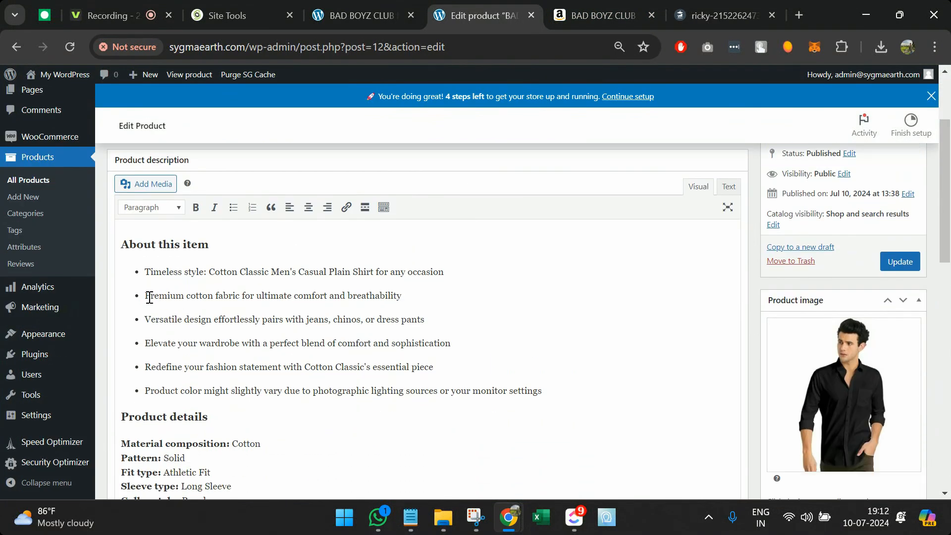
pyautogui.moveTo(147, 297); pyautogui.dragTo(392, 315)
pyautogui.hotkey('ctrl', 'c')
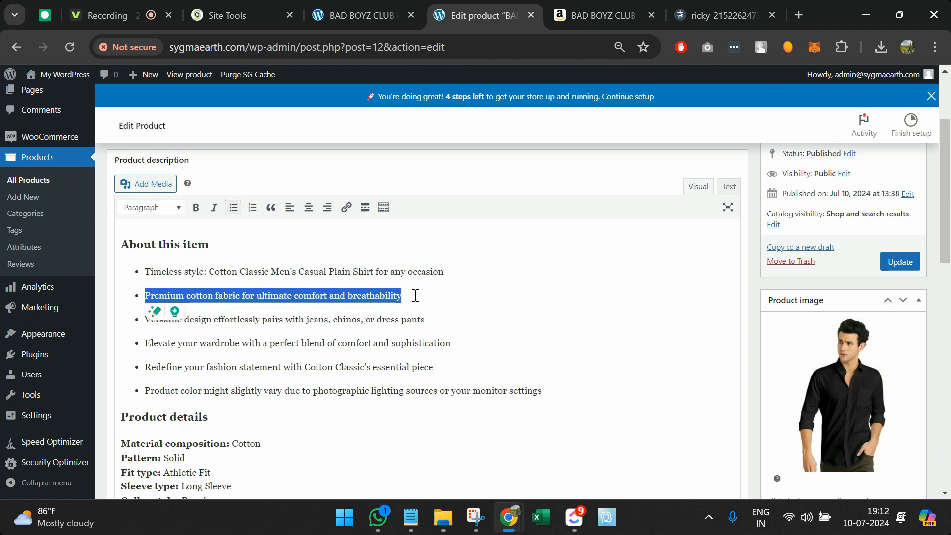
pyautogui.scroll(-10, 415, 300)
pyautogui.click(341, 311)
pyautogui.hotkey('ctrl', 'v')
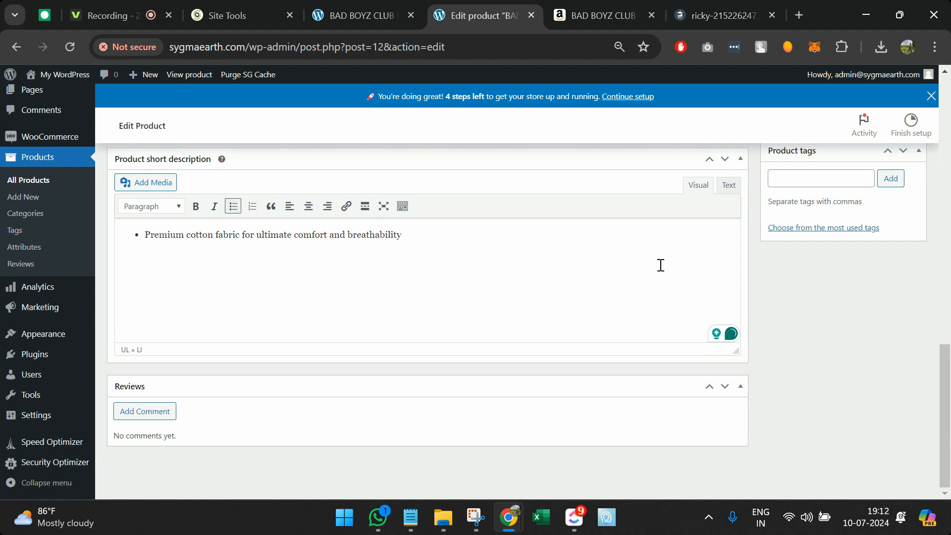
# Step: Remove the leftover bullet from the short description line and update the product
pyautogui.scroll(1, 238, 293)
pyautogui.click(145, 267)
pyautogui.press('BackSpace')
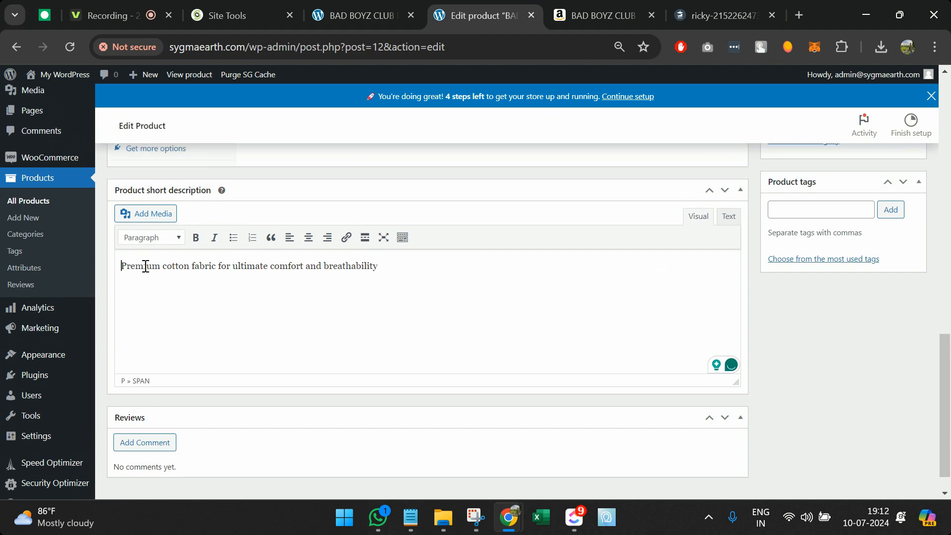
pyautogui.scroll(15, 453, 271)
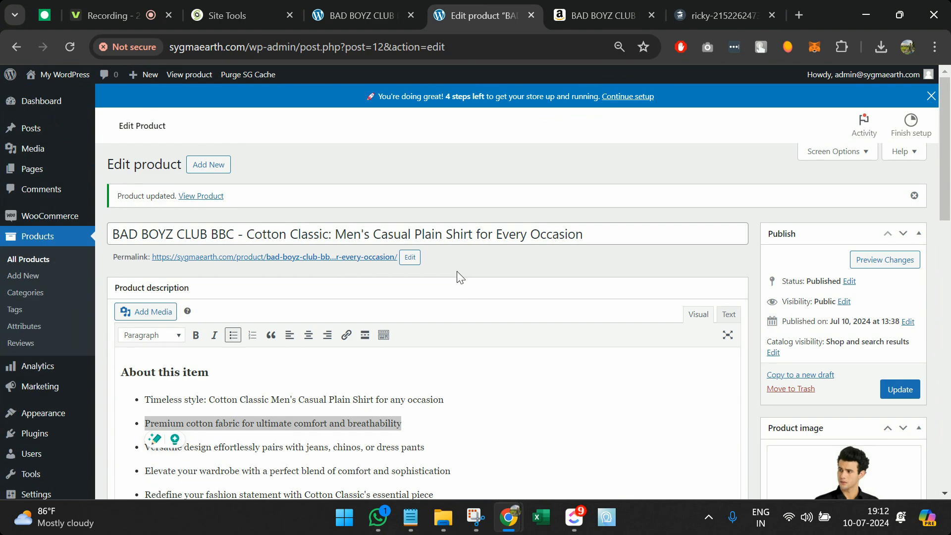
pyautogui.click(903, 390)
# Step: Reload the live product page and check the new premium cotton short description
pyautogui.click(361, 15)
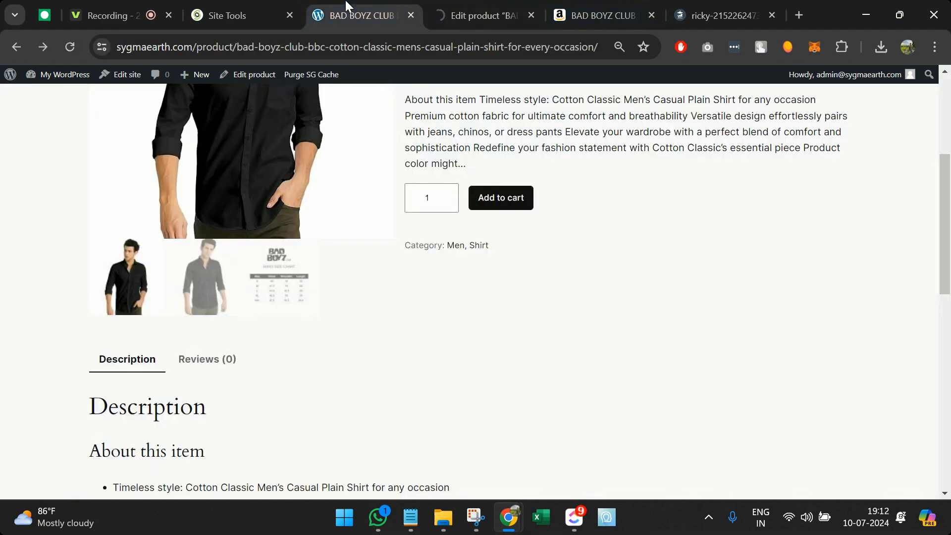
pyautogui.click(408, 54)
pyautogui.press('Return')
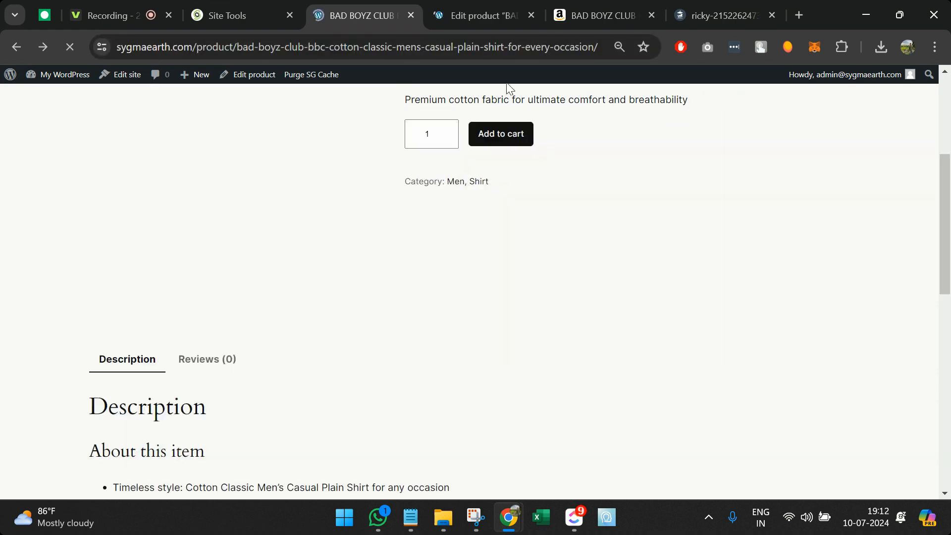
pyautogui.scroll(-1, 568, 141)
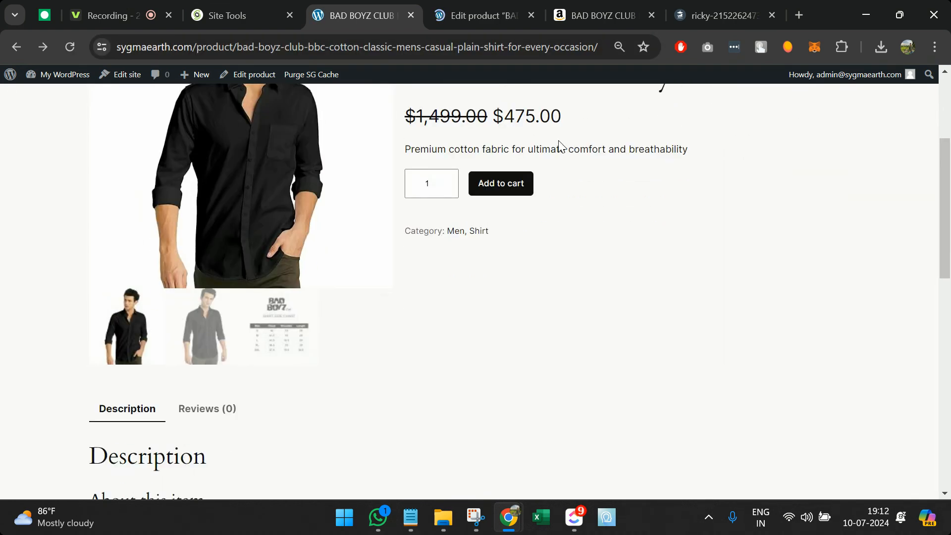
pyautogui.tripleClick(548, 147)
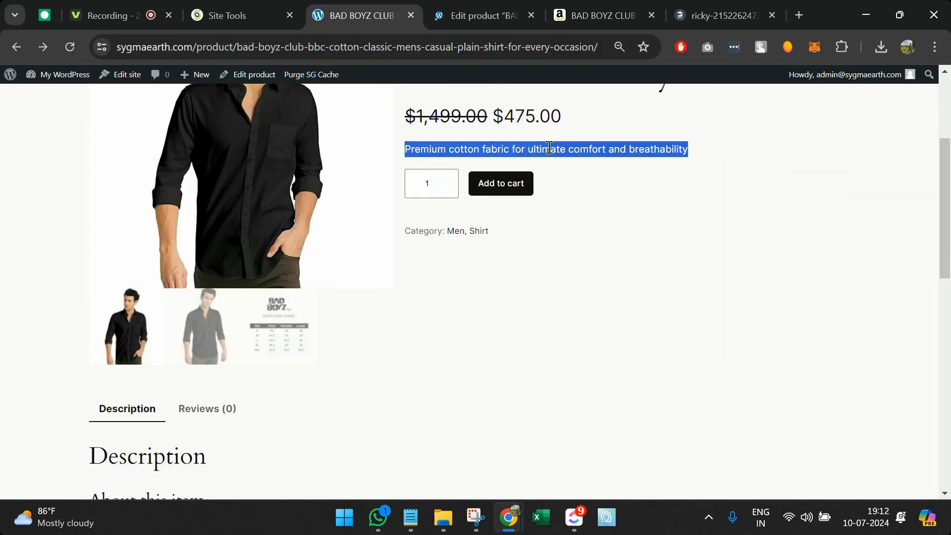
pyautogui.scroll(3, 549, 147)
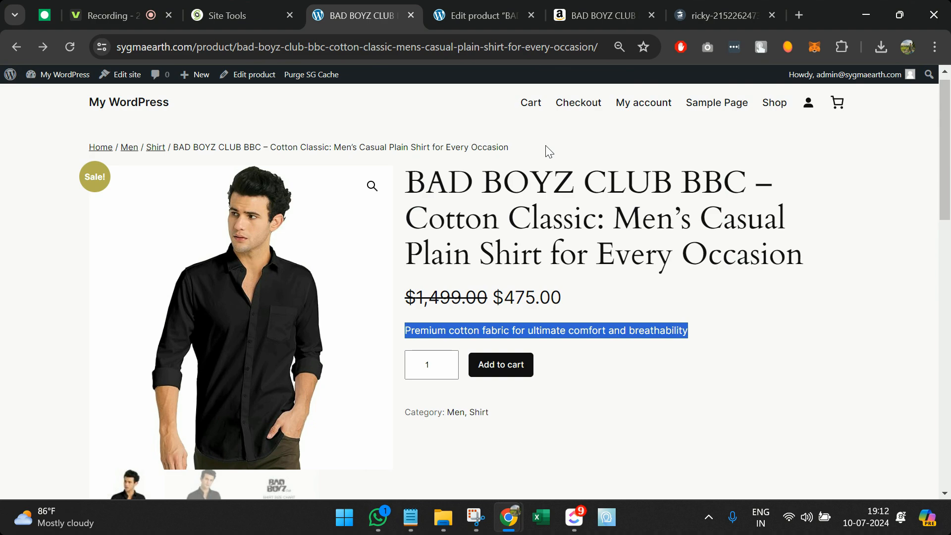
pyautogui.scroll(-15, 546, 151)
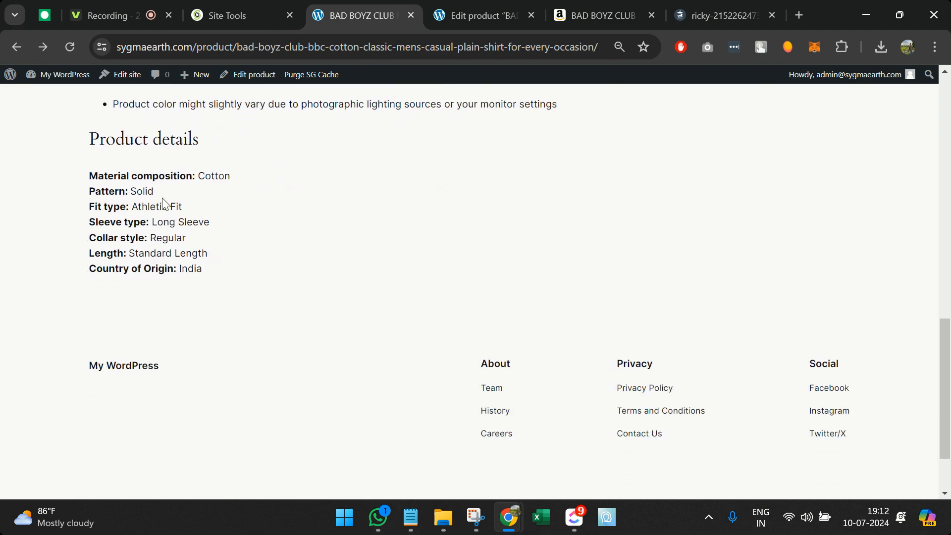
pyautogui.scroll(2, 163, 202)
pyautogui.moveTo(208, 354); pyautogui.dragTo(87, 255)
pyautogui.scroll(3, 83, 246)
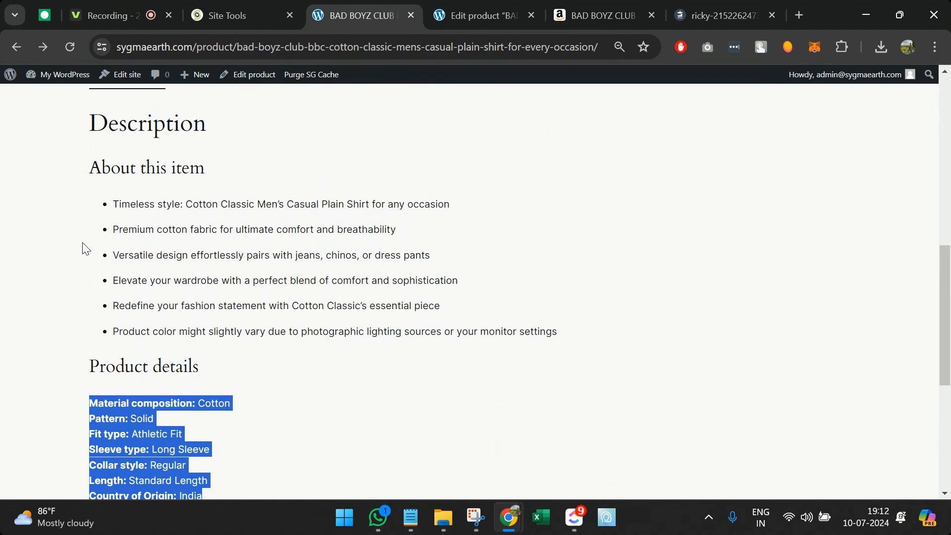
pyautogui.scroll(12, 303, 235)
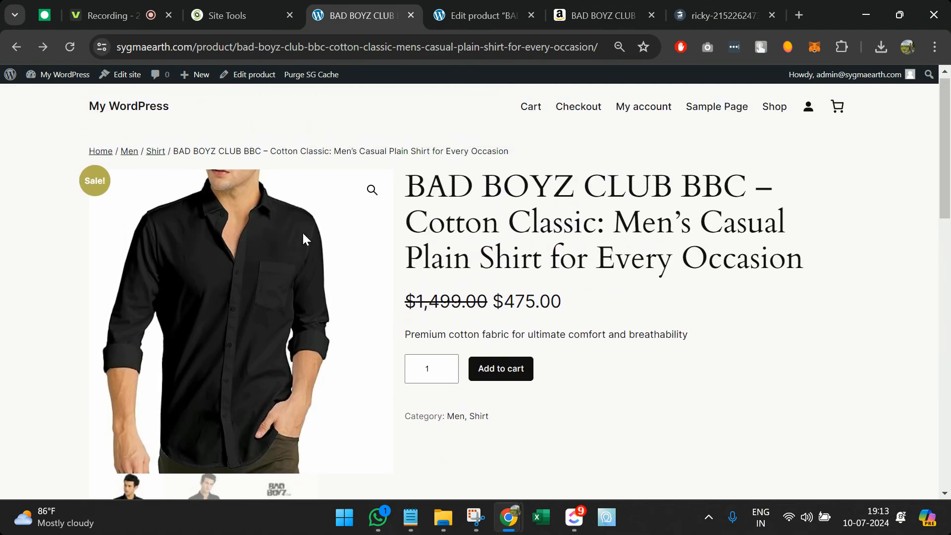
pyautogui.scroll(-3, 216, 371)
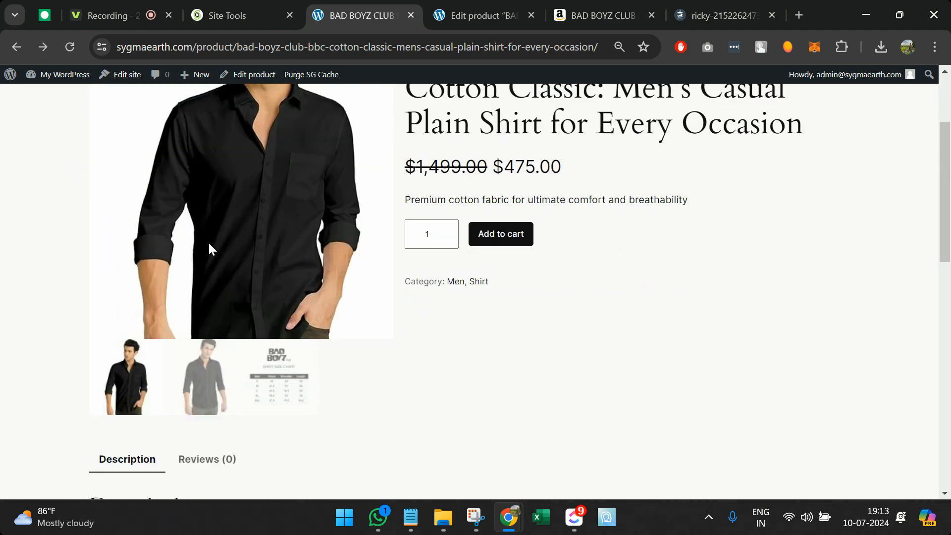
# Step: Back in the editor, bring up the shirt's Product data attributes settings
pyautogui.click(453, 2)
pyautogui.scroll(-15, 395, 229)
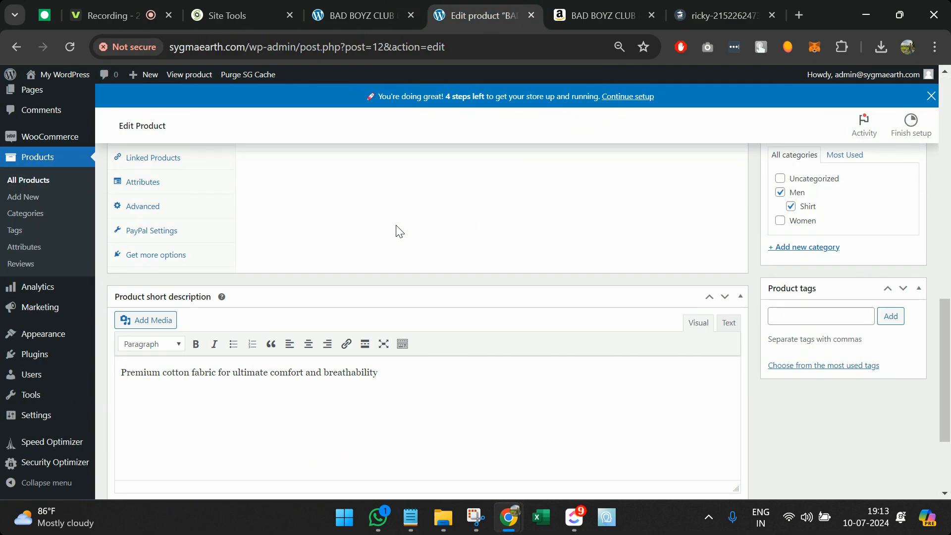
pyautogui.scroll(4, 396, 230)
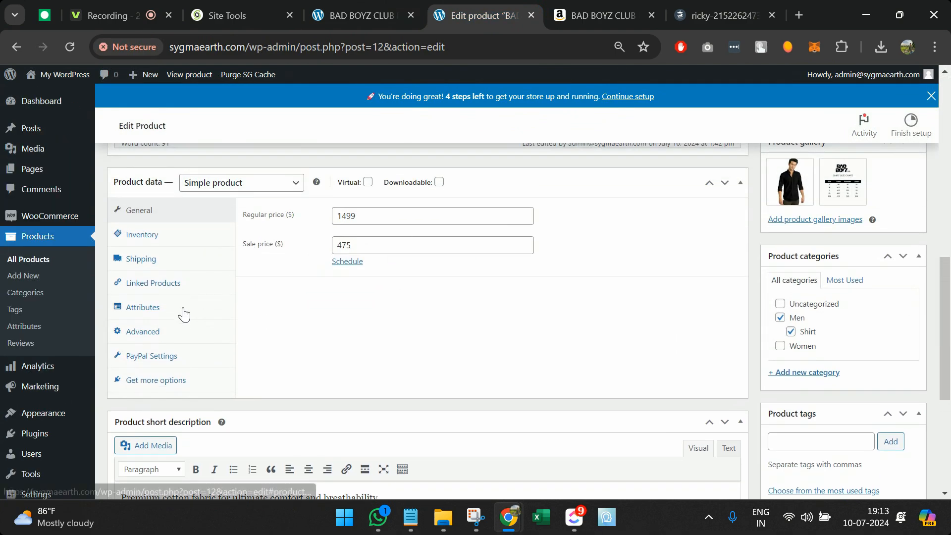
pyautogui.click(178, 310)
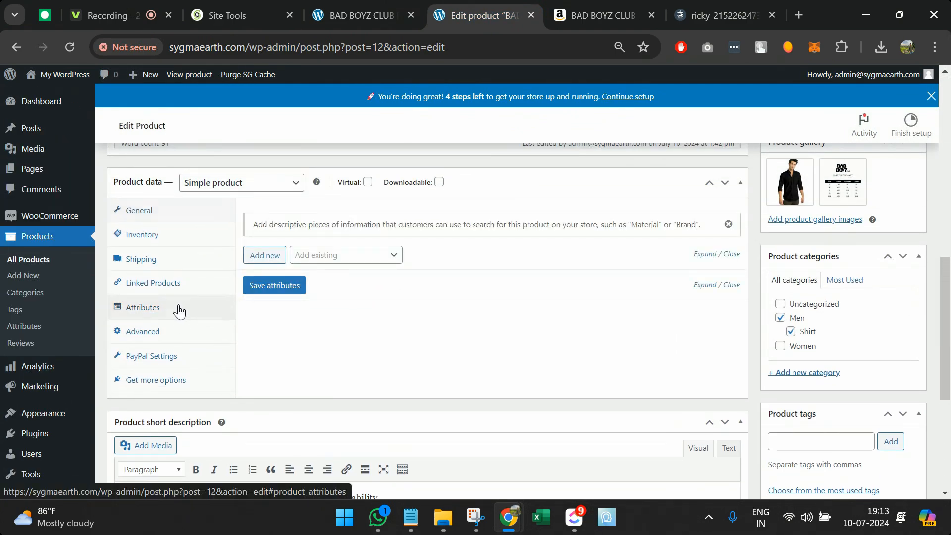
# Step: View the white shirt variant on Amazon and save its photo as w1
pyautogui.click(584, 5)
pyautogui.scroll(3, 569, 191)
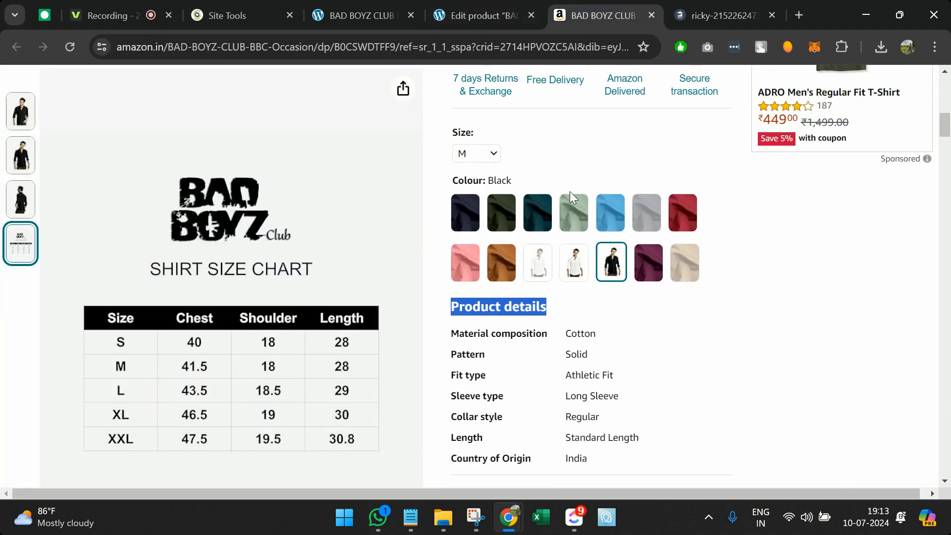
pyautogui.click(755, 263)
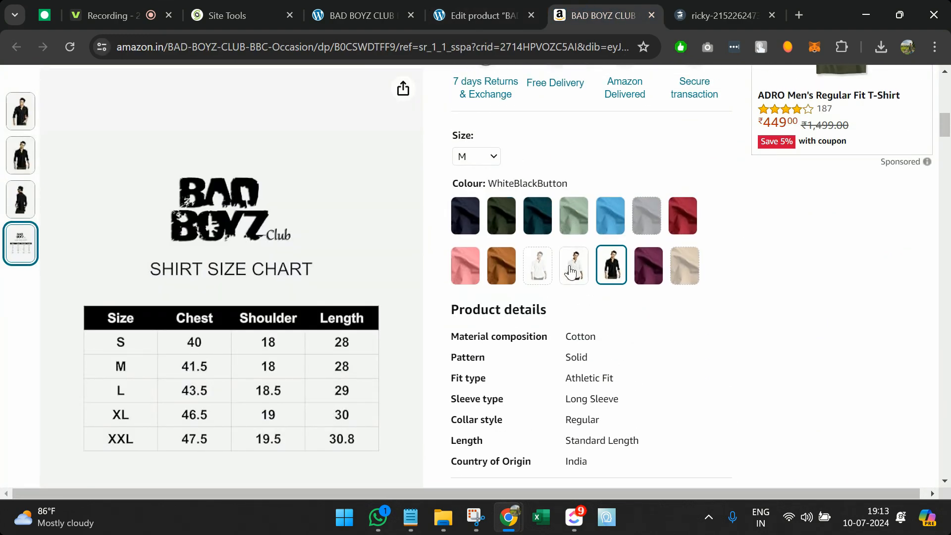
pyautogui.click(549, 271)
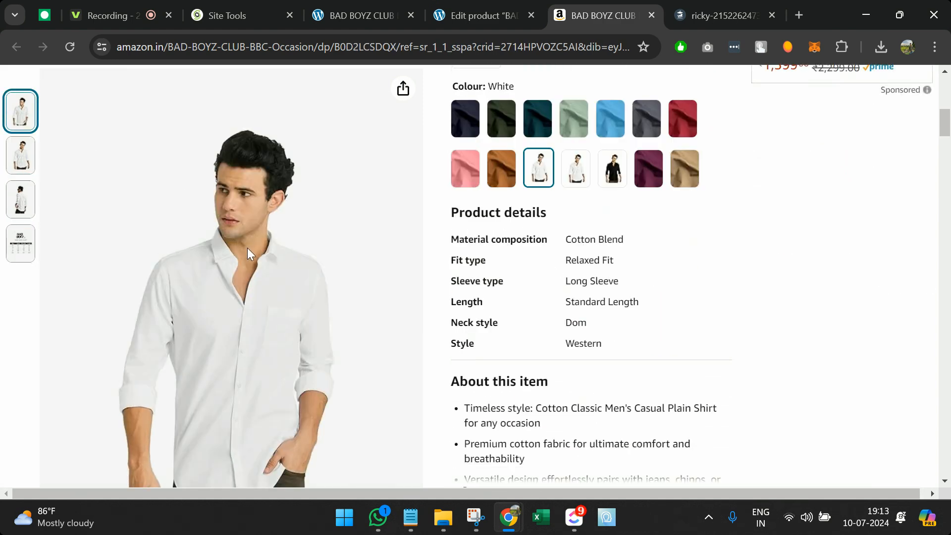
pyautogui.rightClick(247, 248)
pyautogui.click(308, 284)
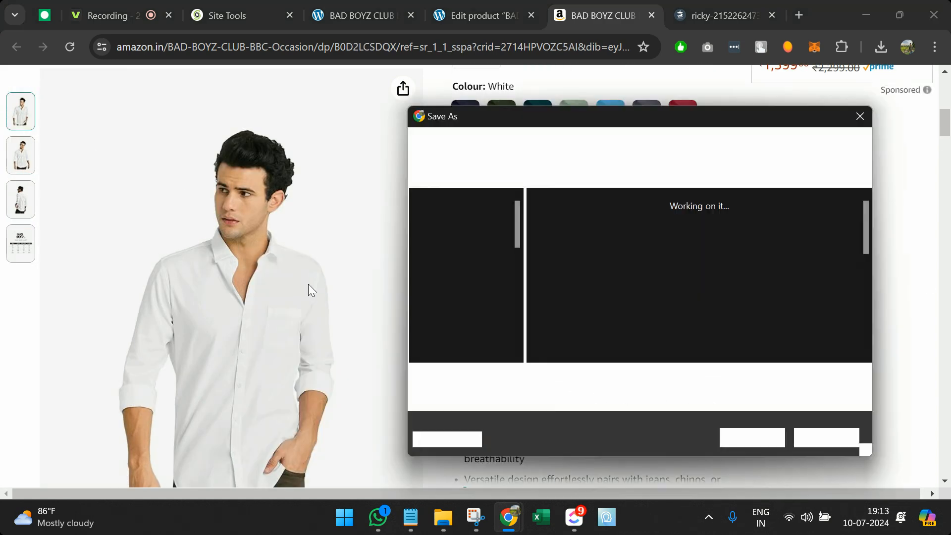
pyautogui.write('w1')
pyautogui.press('Return')
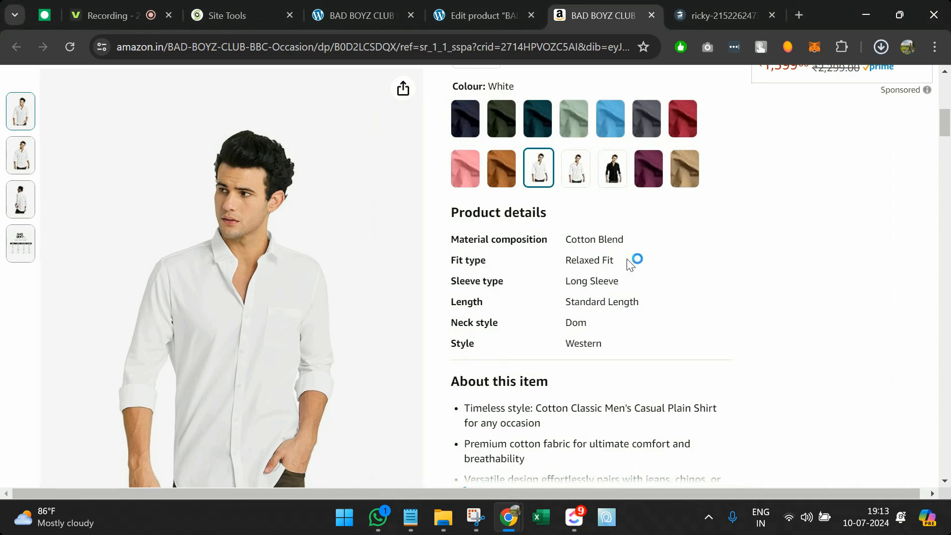
# Step: Save the second white shirt photo as w2
pyautogui.rightClick(216, 245)
pyautogui.click(279, 282)
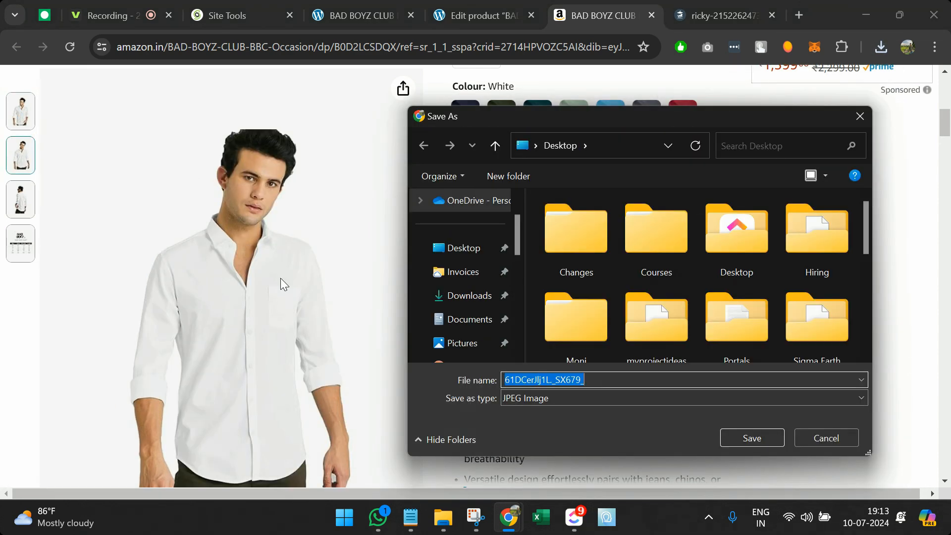
pyautogui.write('w2')
pyautogui.press('Return')
# Step: Begin a new attribute in the shirt editor, entering 'Si' as its name
pyautogui.click(498, 2)
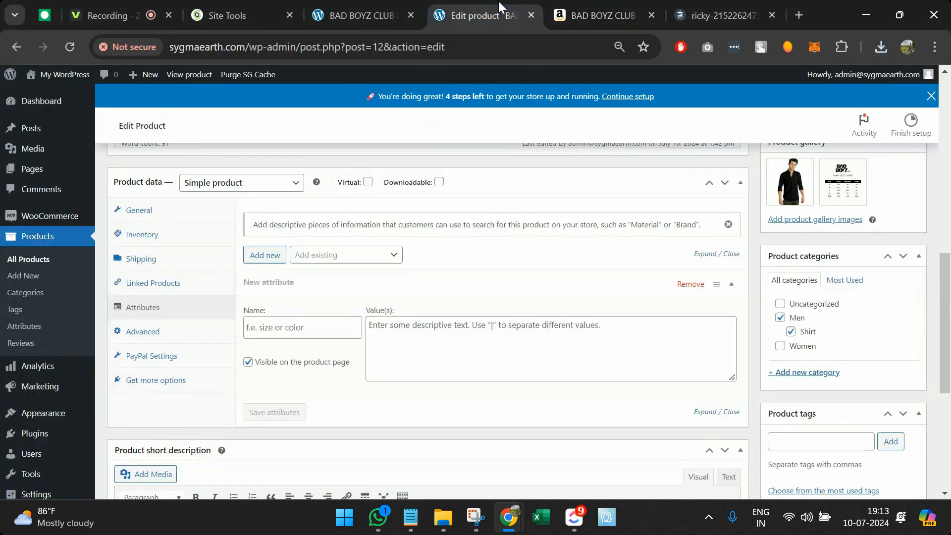
pyautogui.click(301, 330)
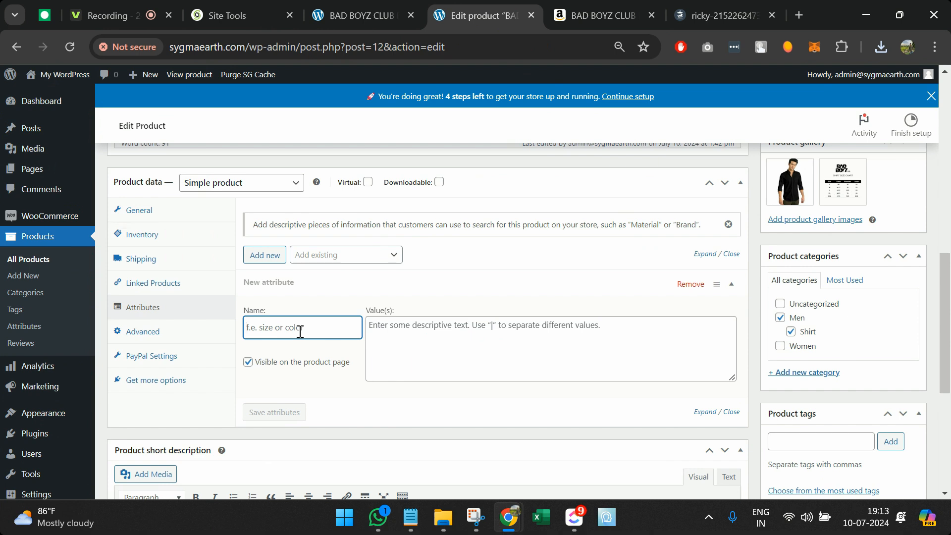
pyautogui.write('Size')
pyautogui.press('Return')
pyautogui.click(444, 335)
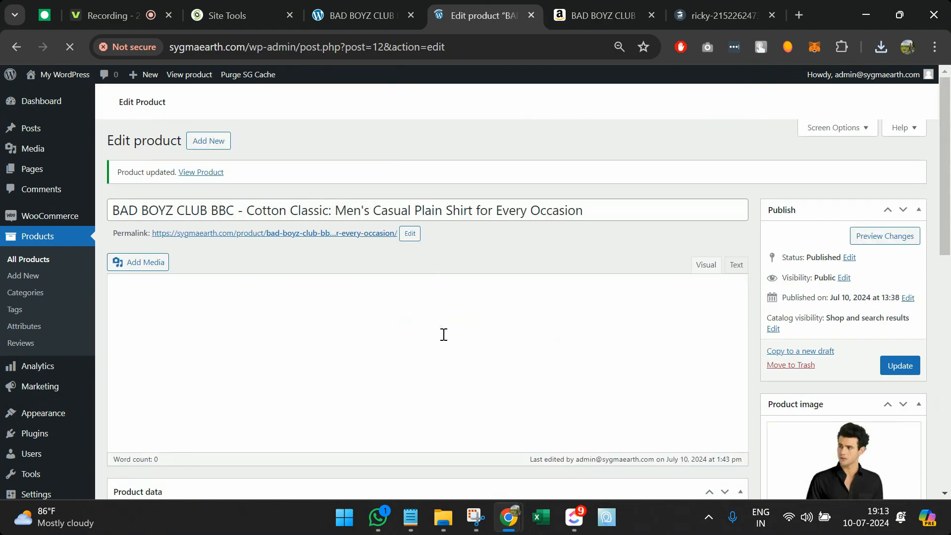
pyautogui.scroll(-7, 444, 335)
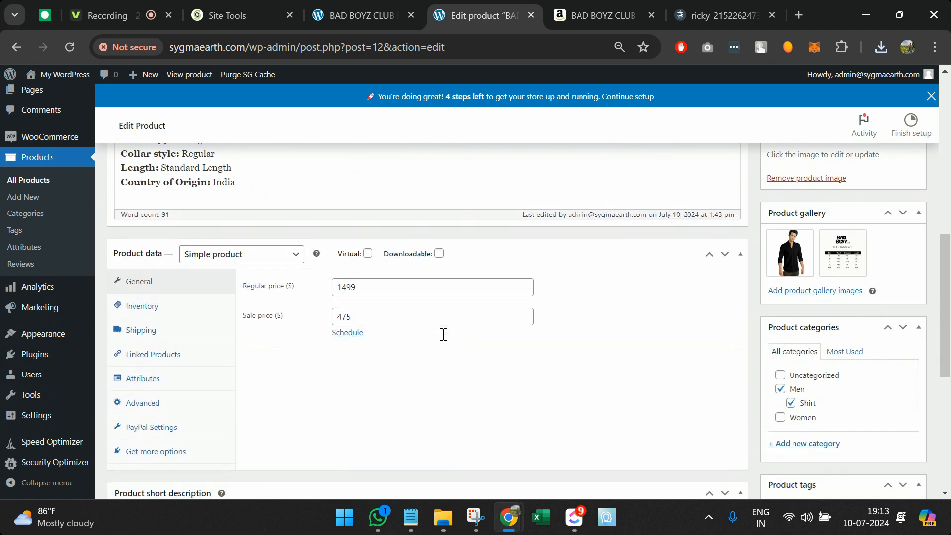
pyautogui.scroll(1, 444, 335)
# Step: Add a new attribute row in Attributes and name it Size
pyautogui.click(164, 275)
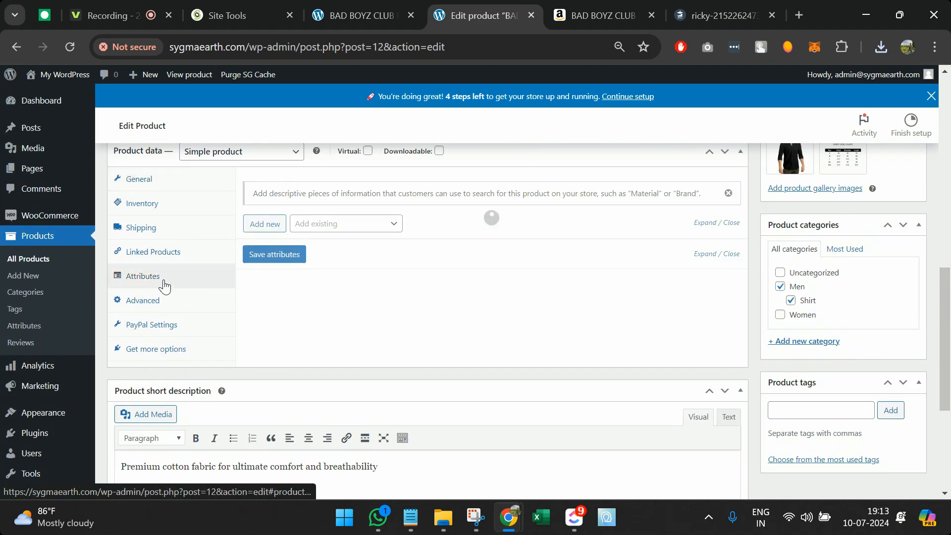
pyautogui.click(327, 225)
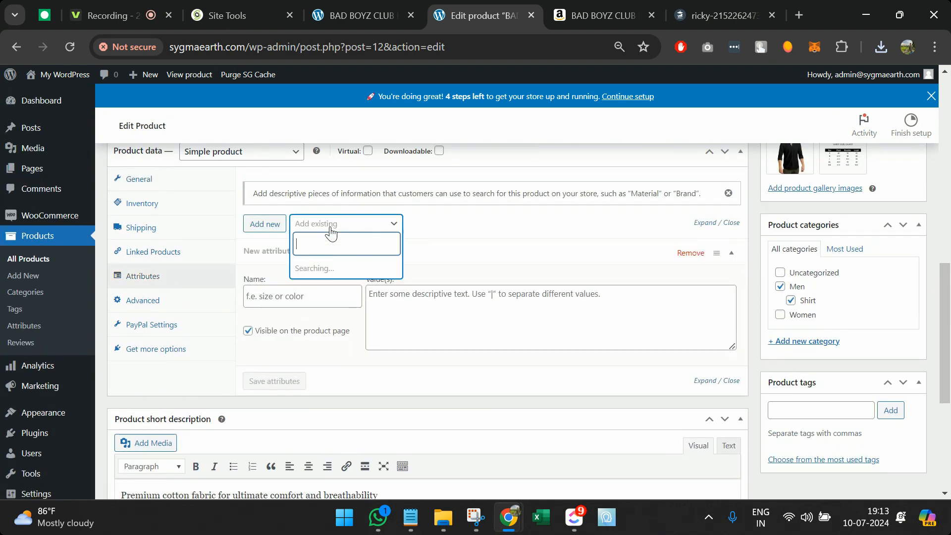
pyautogui.click(278, 223)
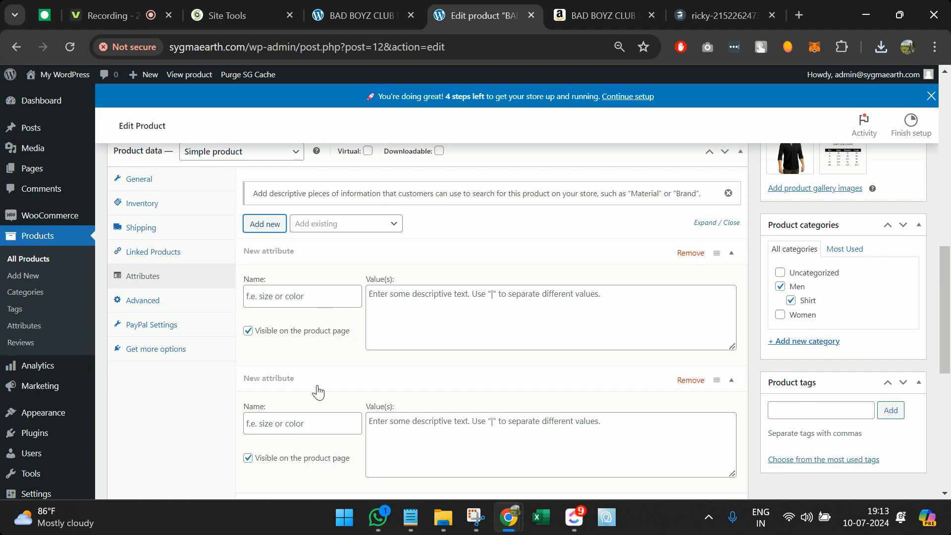
pyautogui.scroll(-1, 316, 389)
pyautogui.click(288, 280)
pyautogui.write('S')
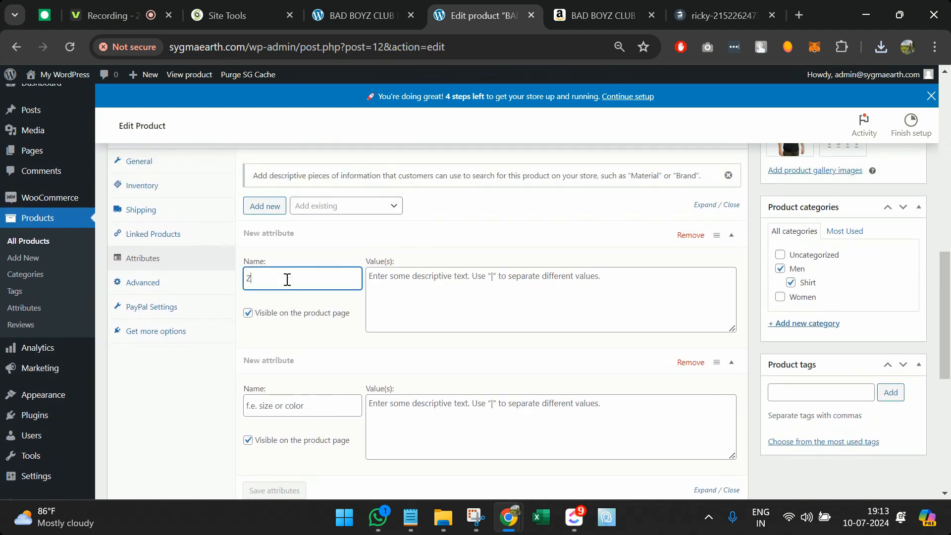
pyautogui.press('BackSpace')
pyautogui.write('Size')
# Step: Remove the empty extra row, give Size the values Black | White, and save attributes
pyautogui.click(691, 362)
pyautogui.click(479, 293)
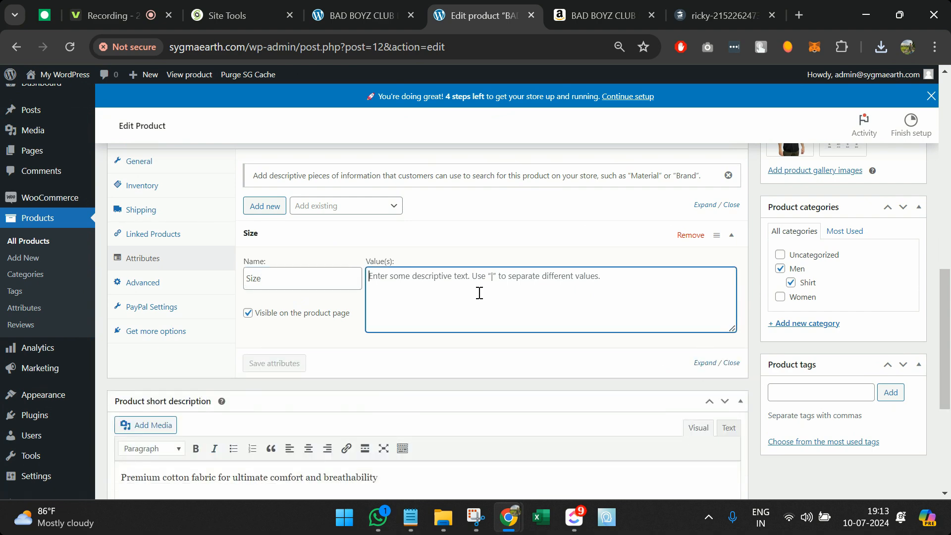
pyautogui.write('Black | White')
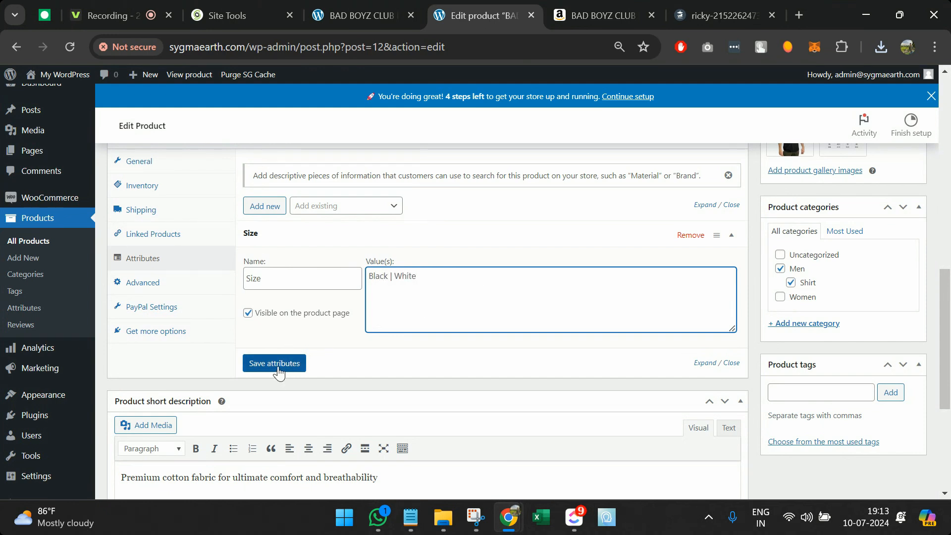
pyautogui.click(277, 364)
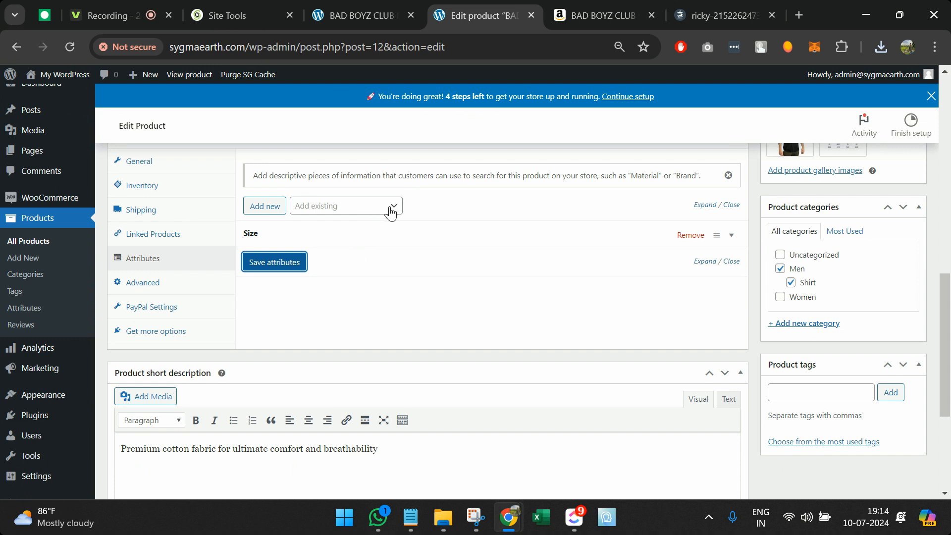
pyautogui.scroll(1, 390, 212)
# Step: Change the shirt's product type to Variable product and re-save its attributes
pyautogui.click(399, 258)
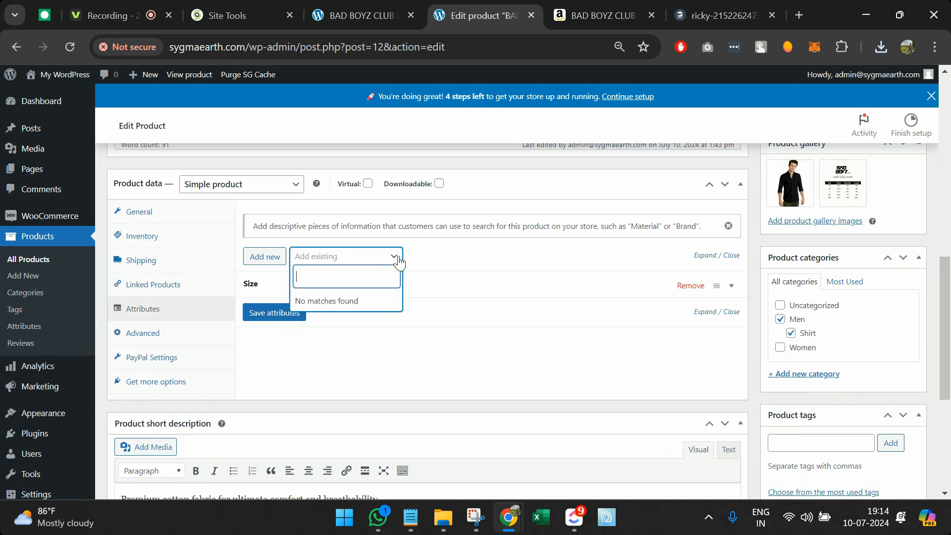
pyautogui.click(429, 267)
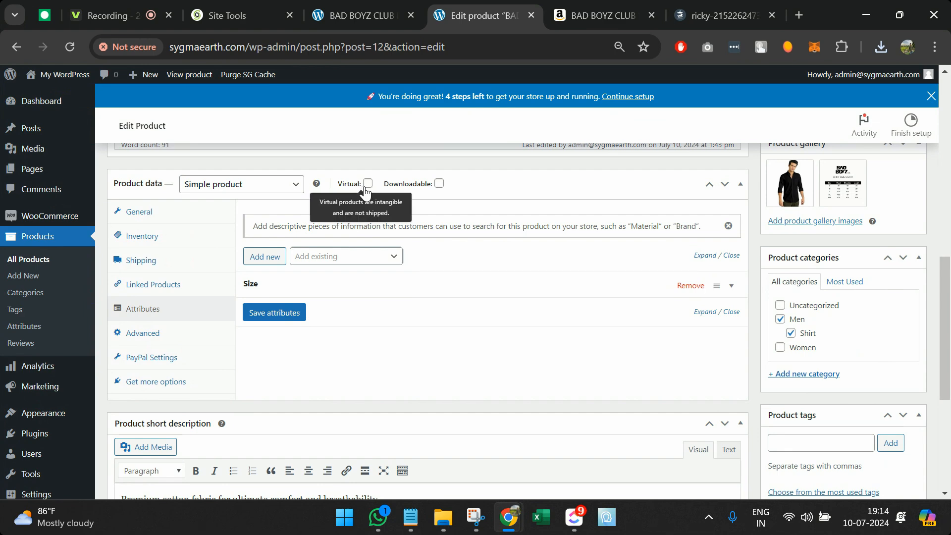
pyautogui.click(287, 188)
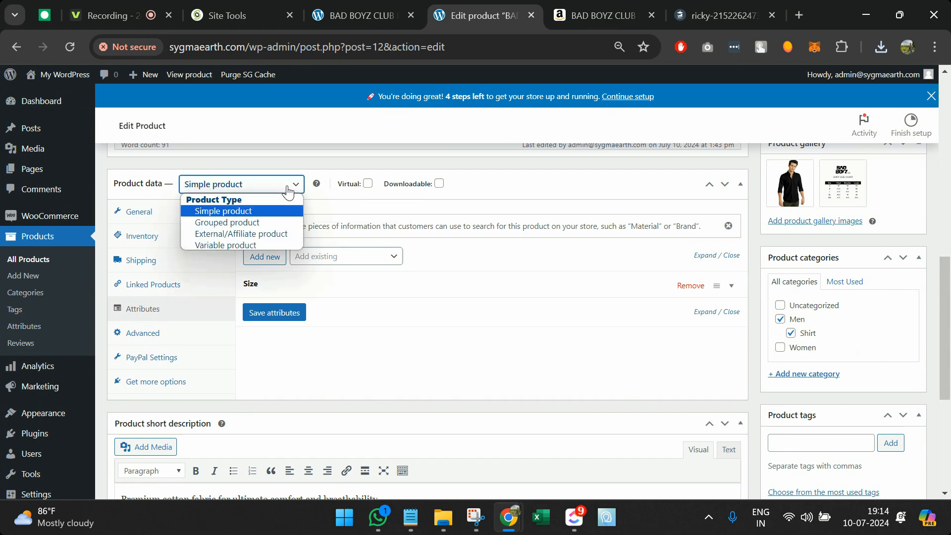
pyautogui.click(283, 244)
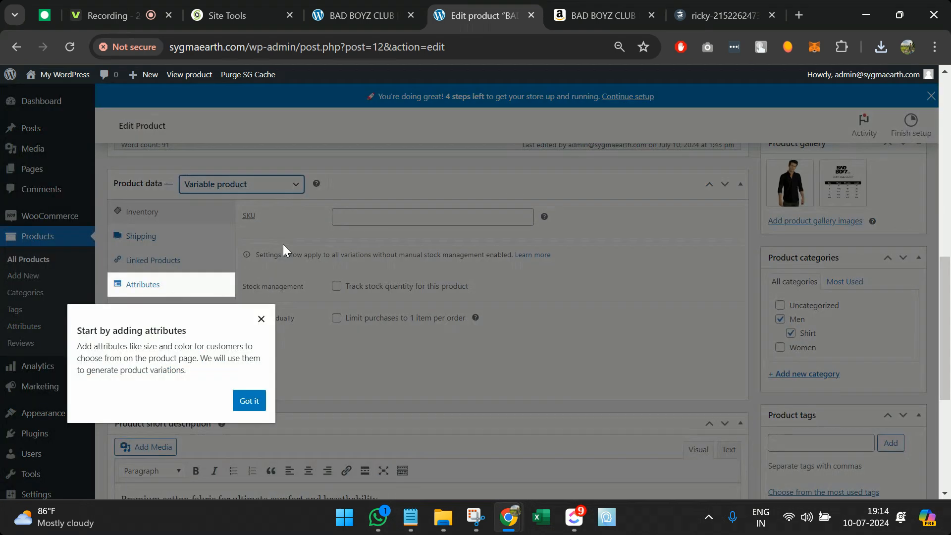
pyautogui.click(256, 402)
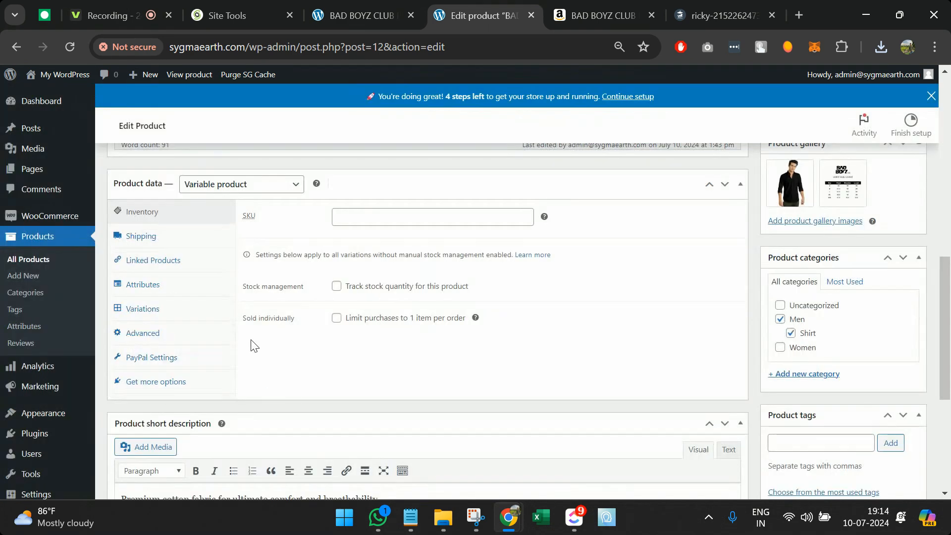
pyautogui.click(168, 308)
pyautogui.click(151, 287)
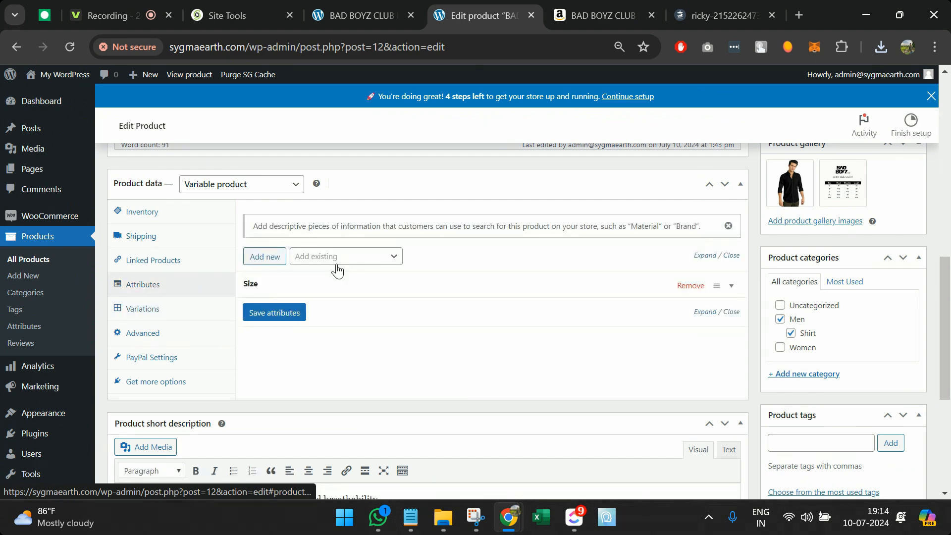
pyautogui.click(268, 317)
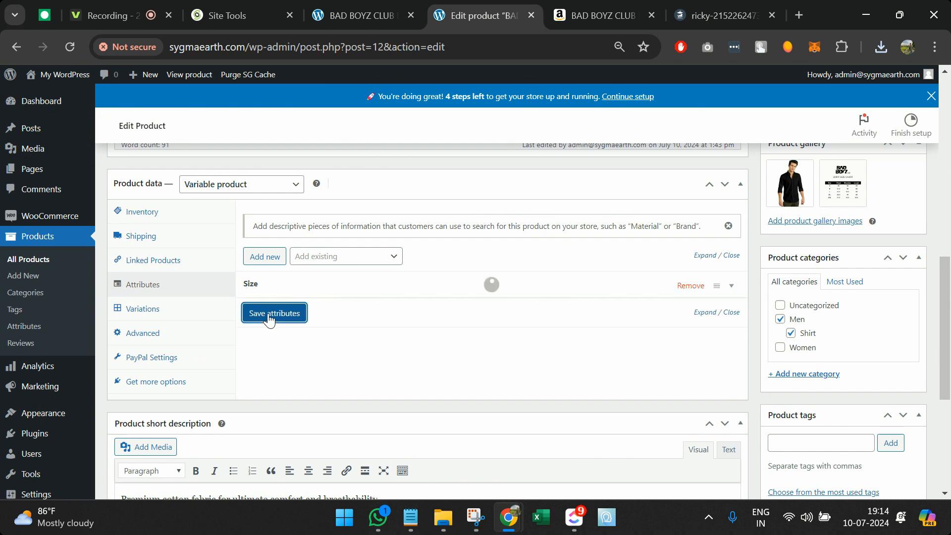
pyautogui.click(188, 316)
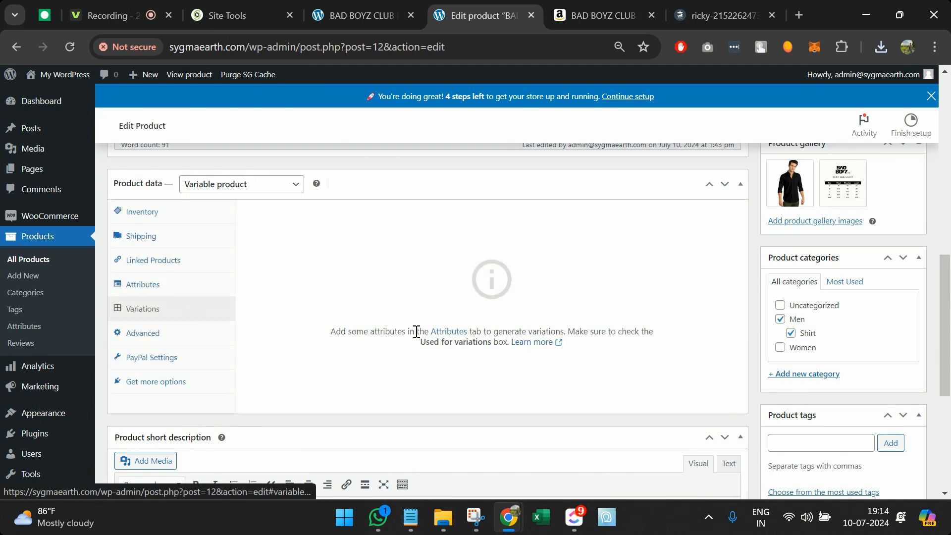
pyautogui.click(445, 330)
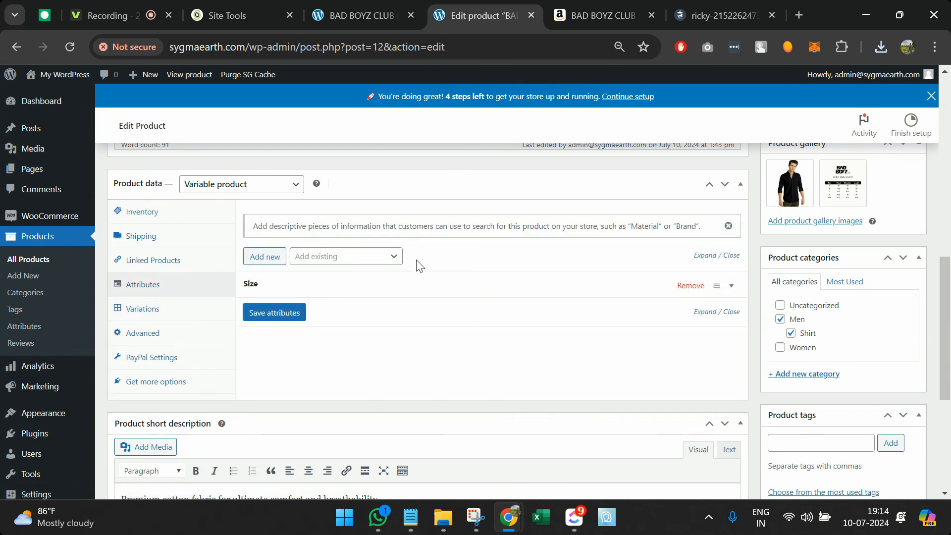
# Step: Mark Size as used for variations, save, and generate the Black and White variations
pyautogui.click(401, 261)
pyautogui.click(445, 258)
pyautogui.click(560, 293)
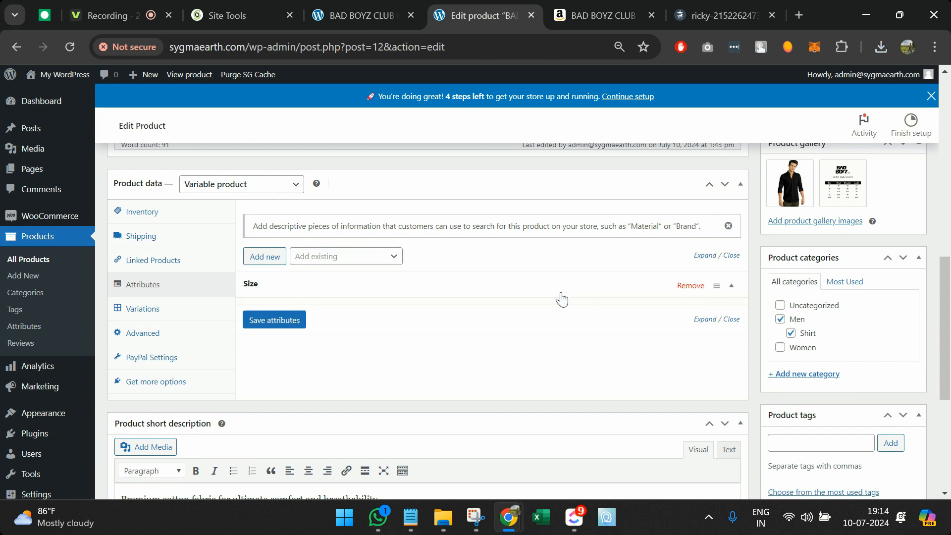
pyautogui.scroll(-1, 416, 330)
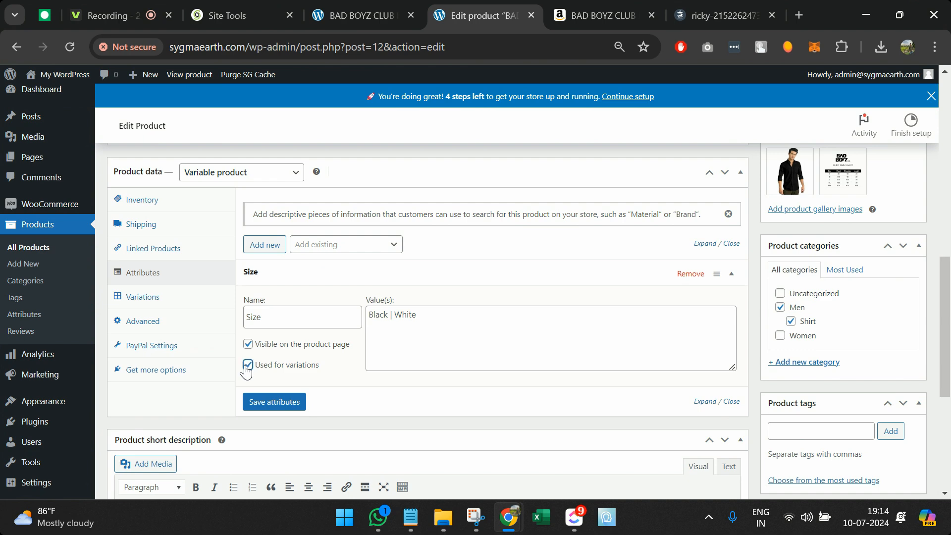
pyautogui.click(293, 407)
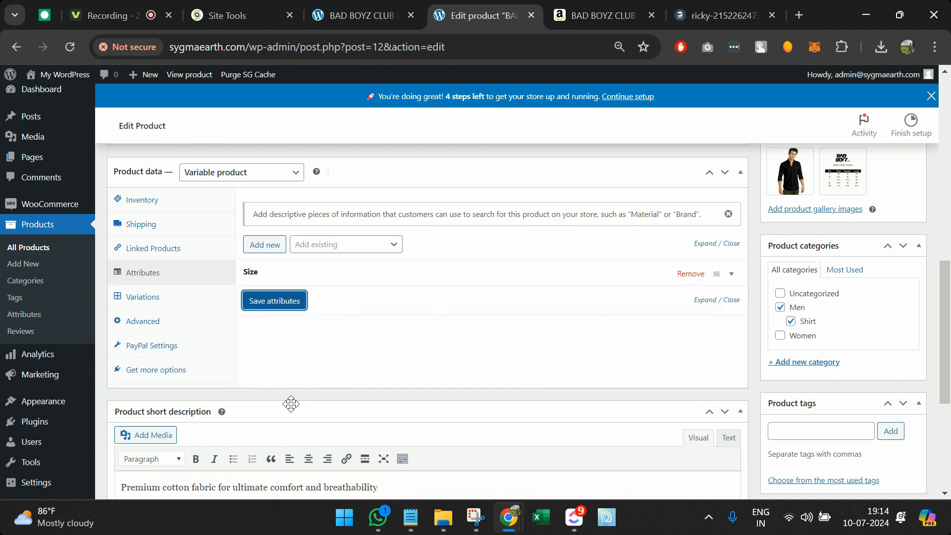
pyautogui.click(159, 299)
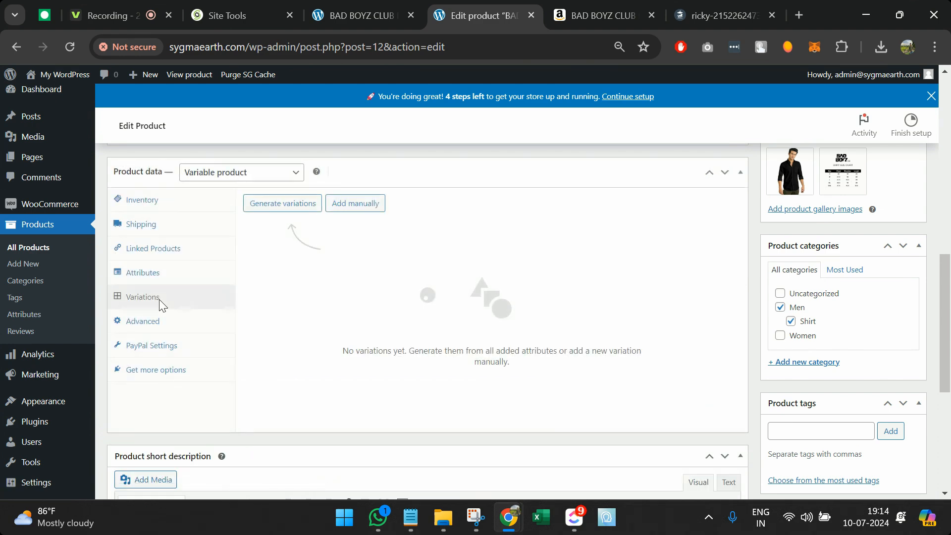
pyautogui.click(299, 205)
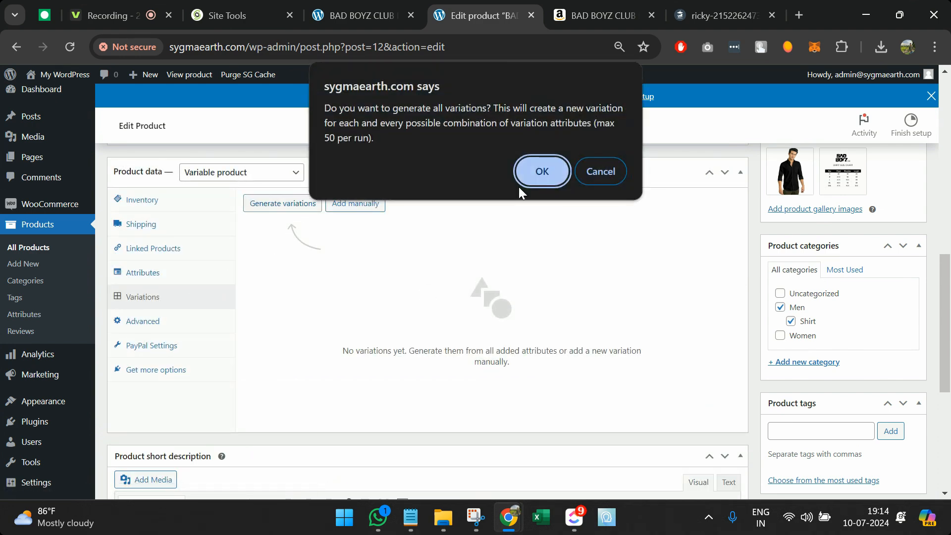
pyautogui.click(537, 176)
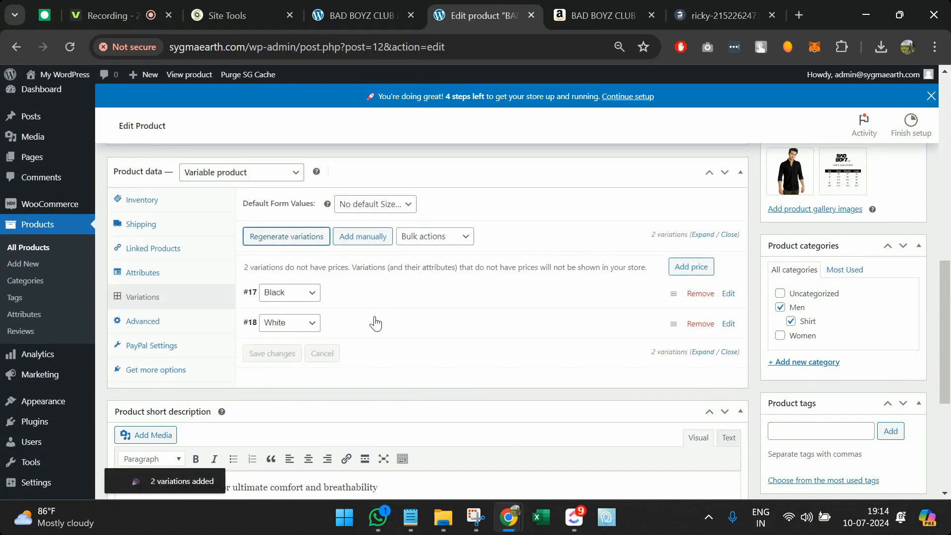
# Step: Set a black shirt photo from the media library as the #17 Black variation image
pyautogui.click(360, 295)
pyautogui.scroll(-1, 361, 292)
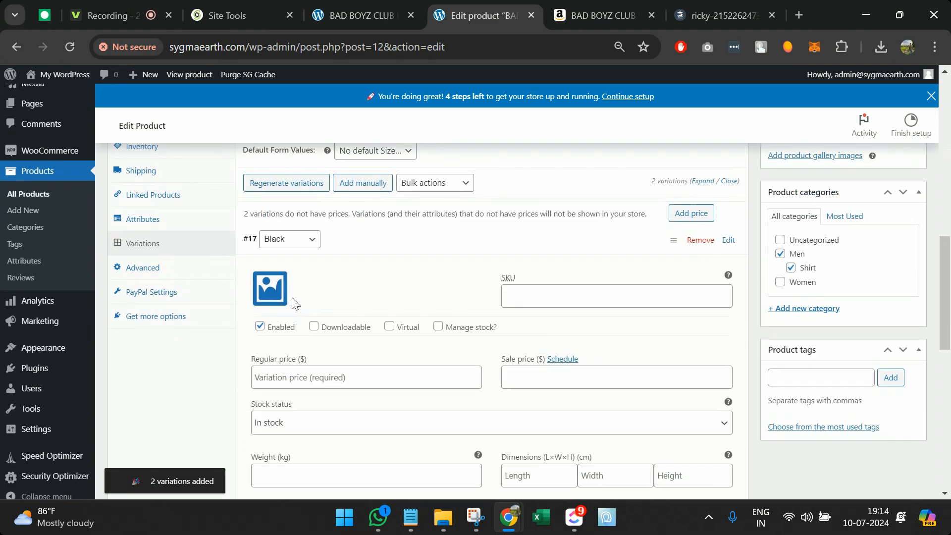
pyautogui.click(276, 300)
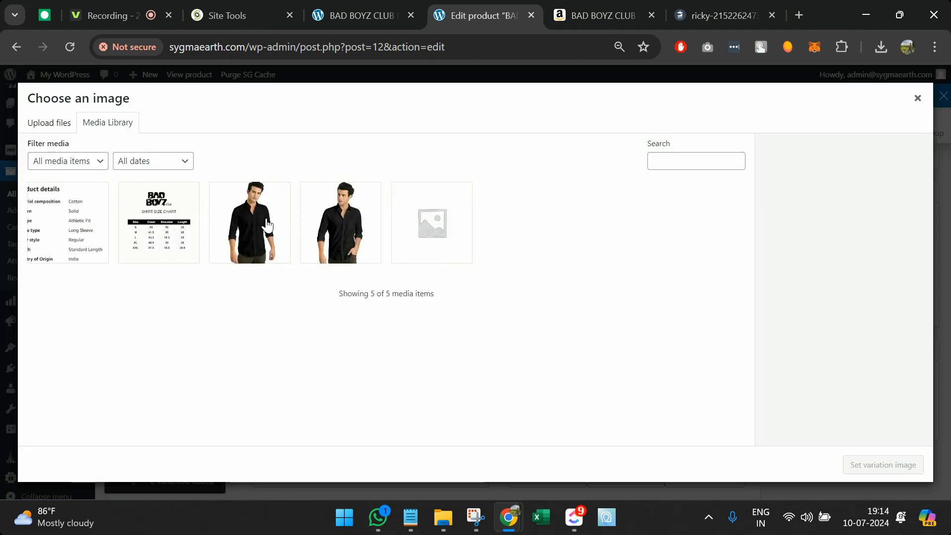
pyautogui.click(267, 224)
pyautogui.click(317, 224)
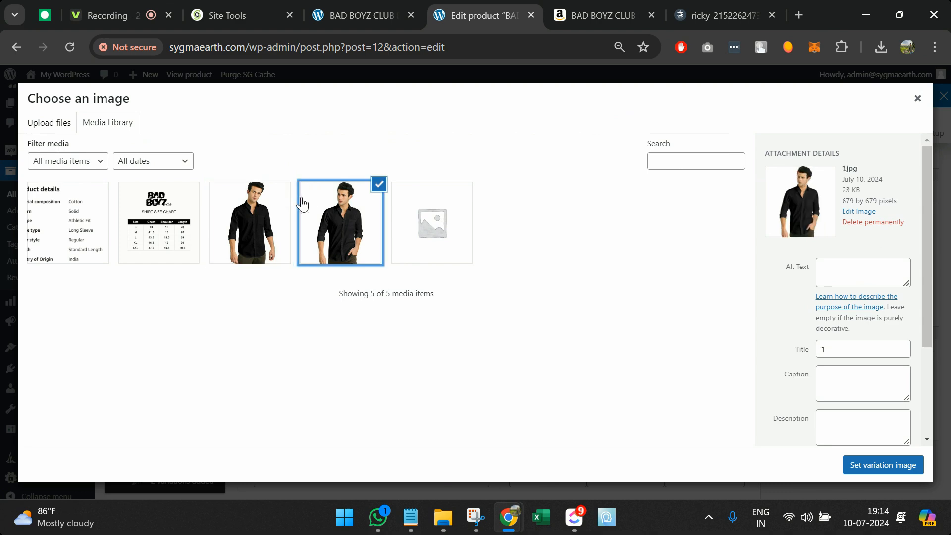
pyautogui.click(848, 463)
pyautogui.scroll(-5, 554, 362)
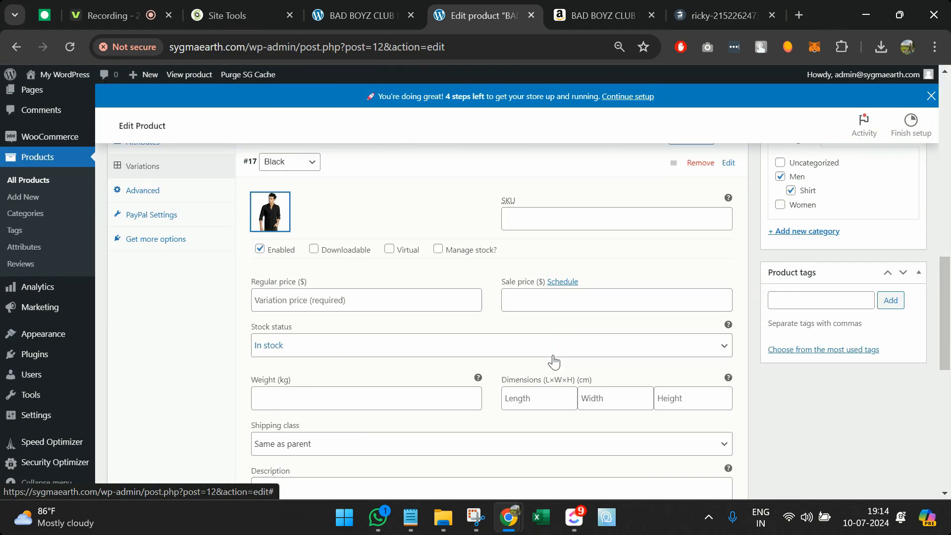
pyautogui.scroll(5, 554, 362)
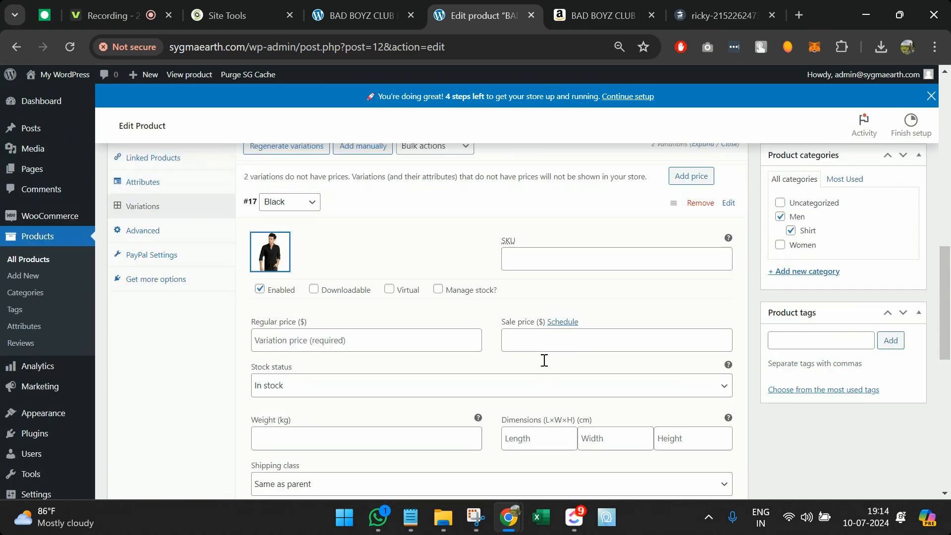
pyautogui.scroll(-5, 543, 360)
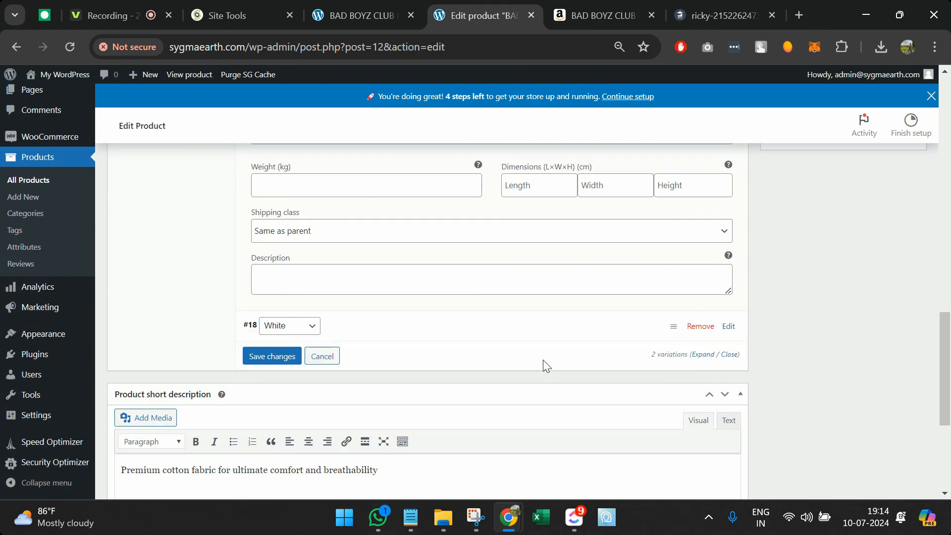
# Step: Upload w1.jpg and set it as the #18 White variation's image
pyautogui.click(343, 328)
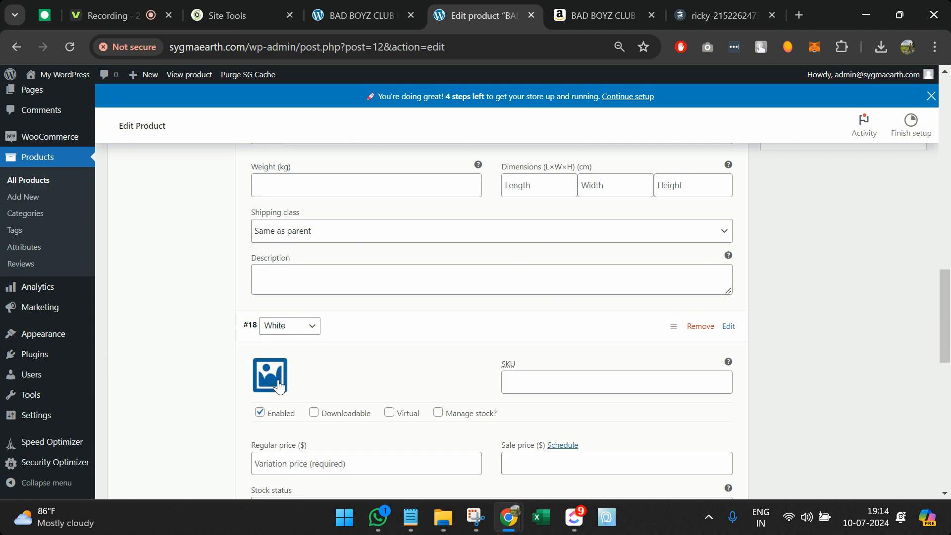
pyautogui.click(266, 369)
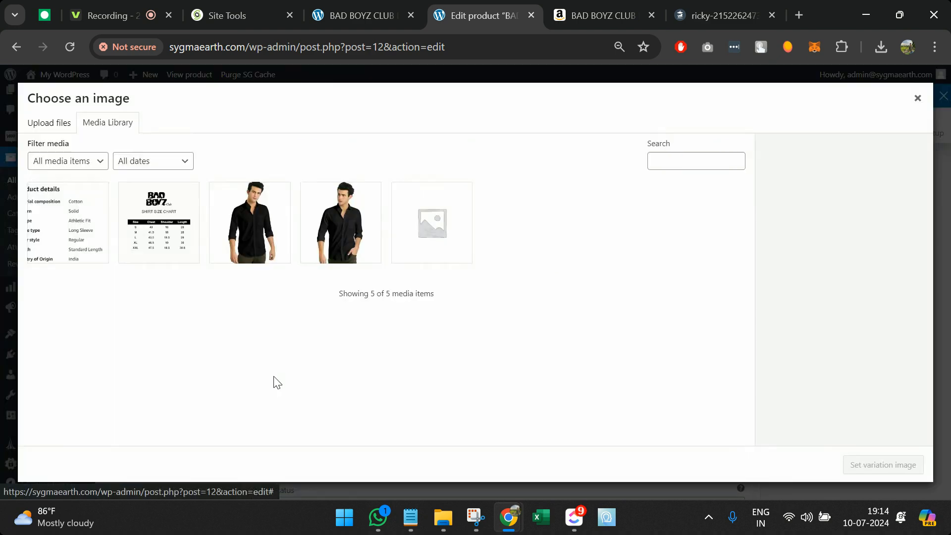
pyautogui.click(61, 124)
pyautogui.click(494, 290)
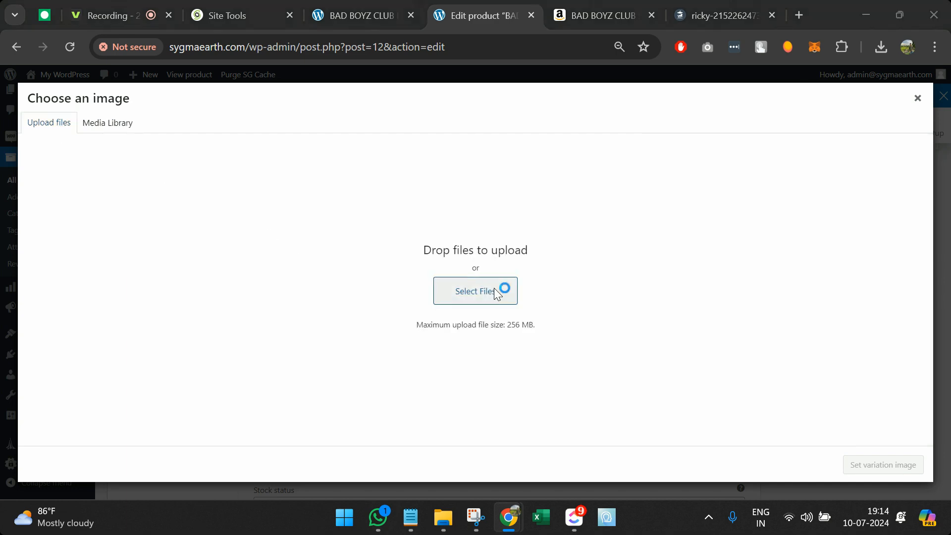
pyautogui.scroll(-10, 698, 297)
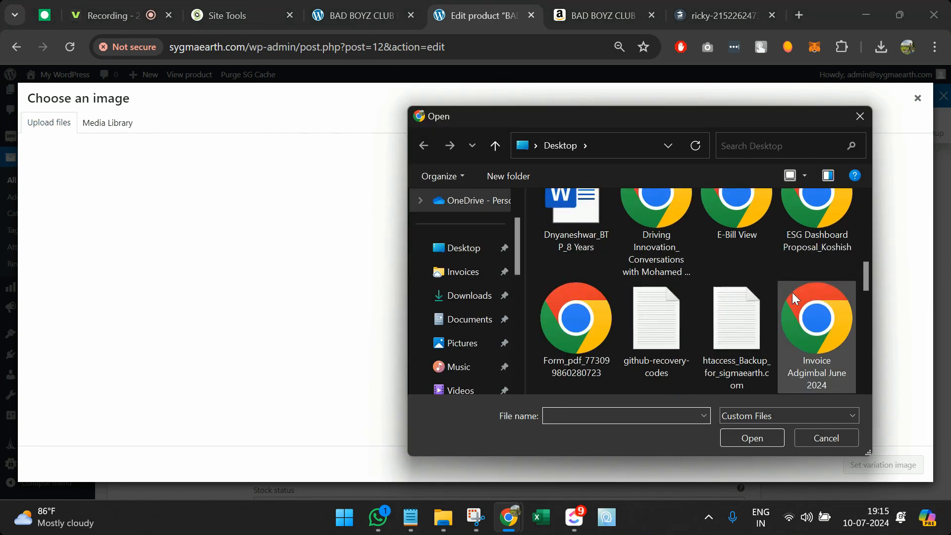
pyautogui.scroll(-10, 698, 292)
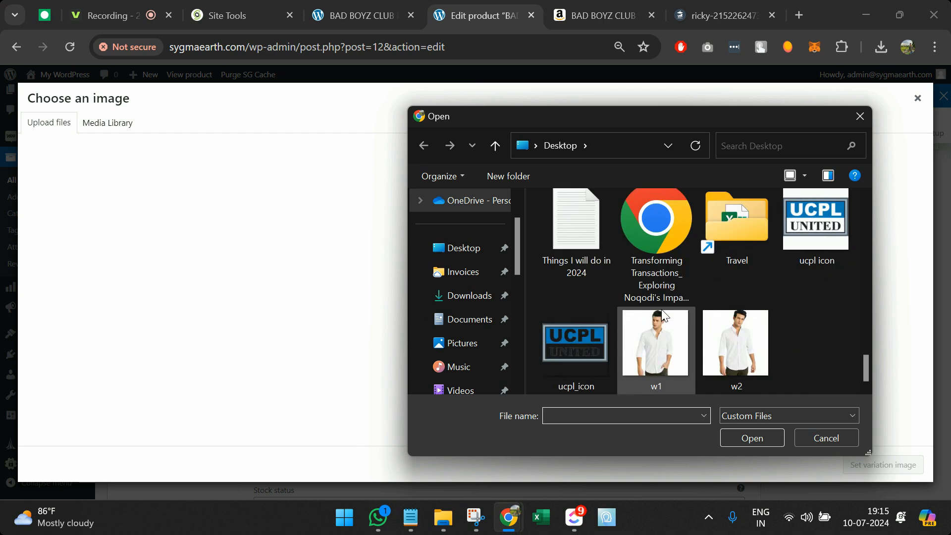
pyautogui.click(669, 343)
pyautogui.click(751, 438)
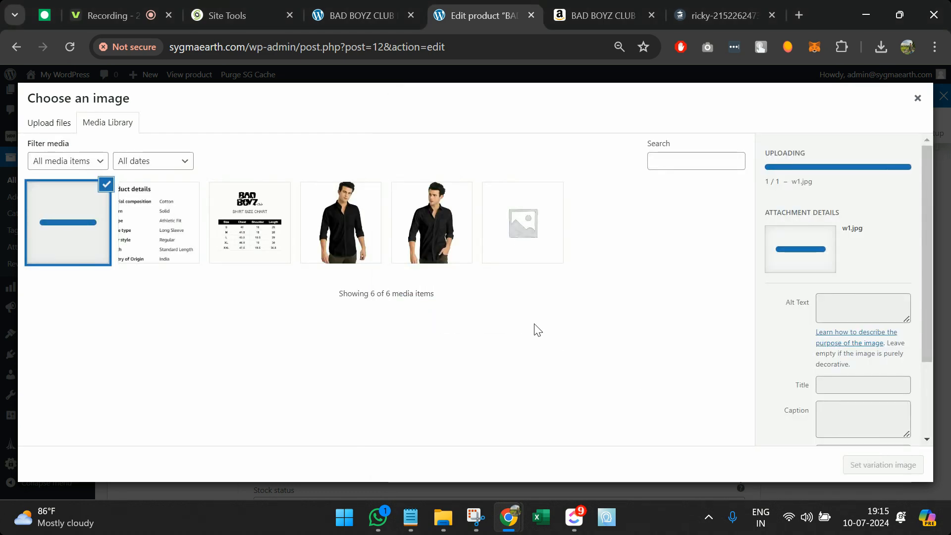
pyautogui.click(857, 468)
pyautogui.scroll(-3, 593, 387)
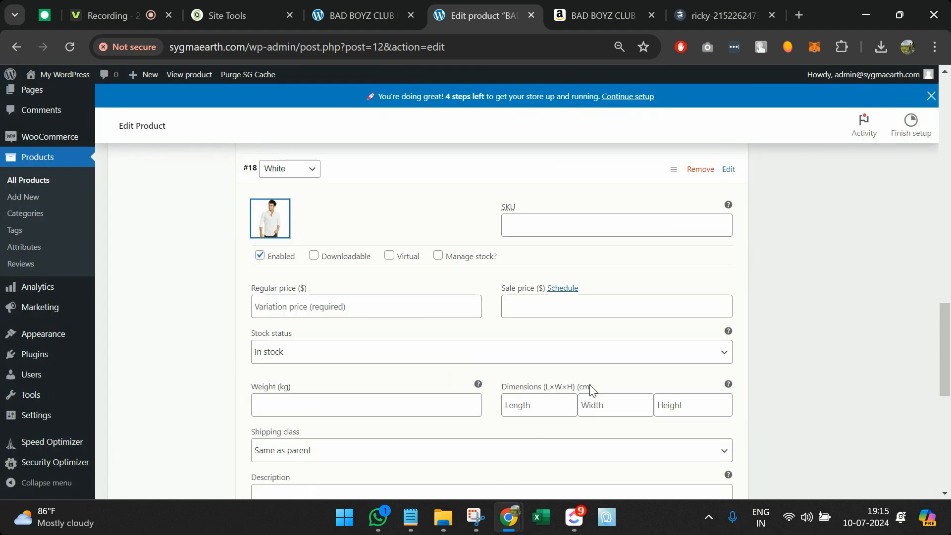
pyautogui.scroll(-1, 591, 391)
pyautogui.scroll(-2, 591, 385)
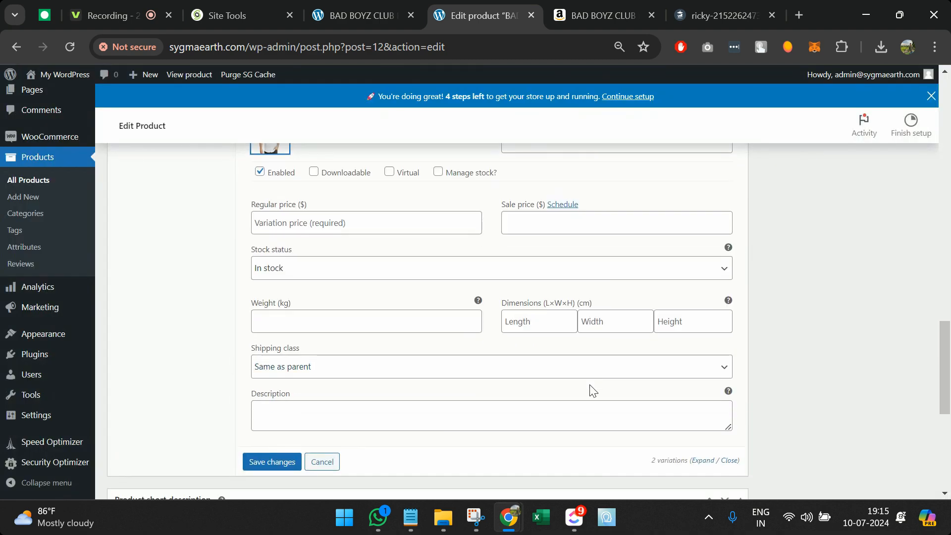
pyautogui.scroll(4, 426, 299)
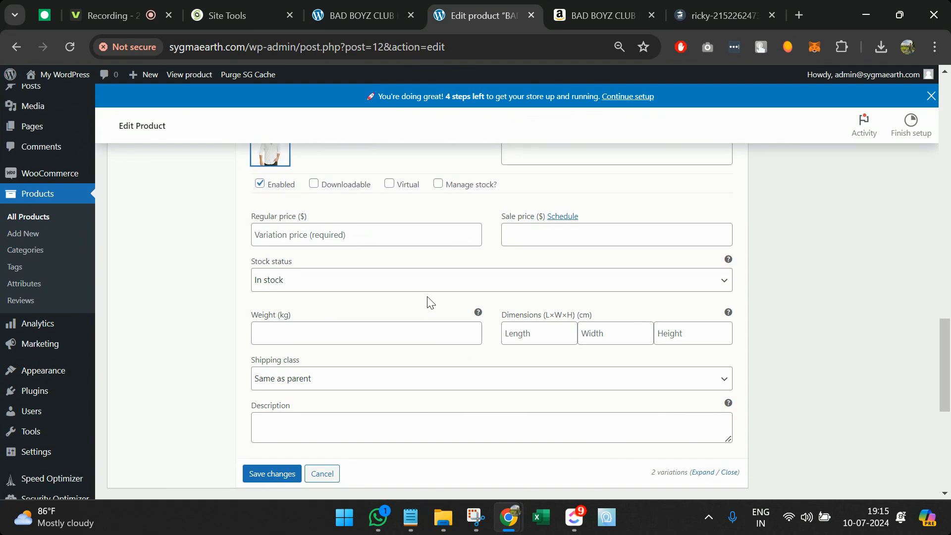
pyautogui.scroll(2, 561, 279)
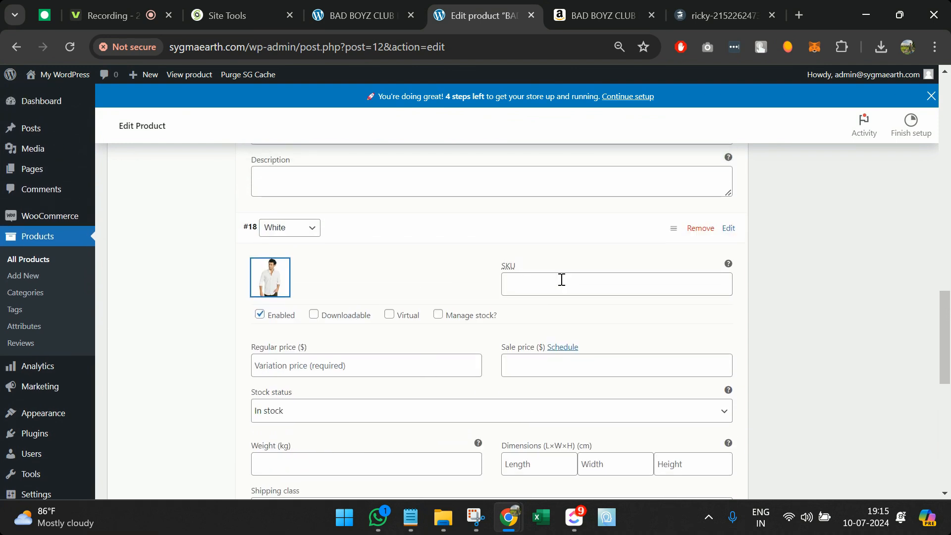
pyautogui.scroll(-1, 556, 354)
pyautogui.scroll(1, 555, 350)
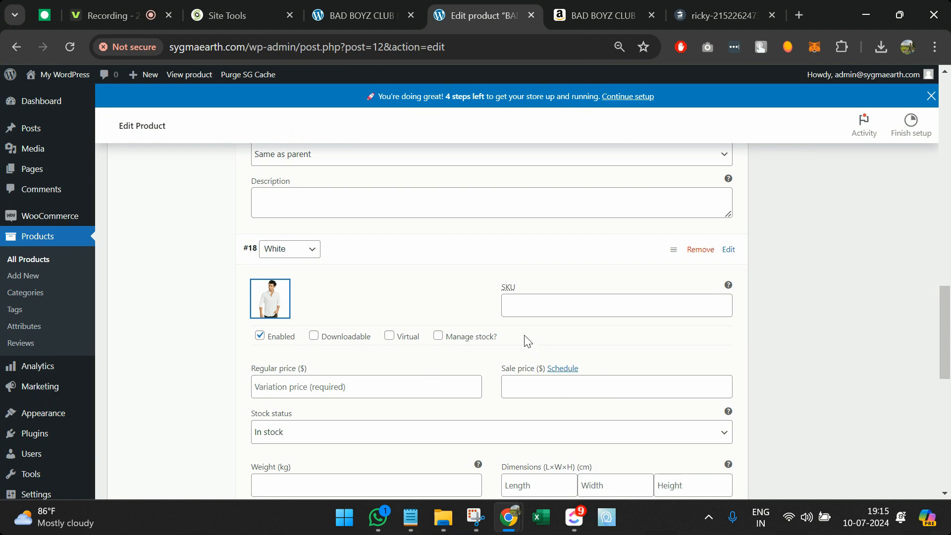
pyautogui.scroll(1, 519, 326)
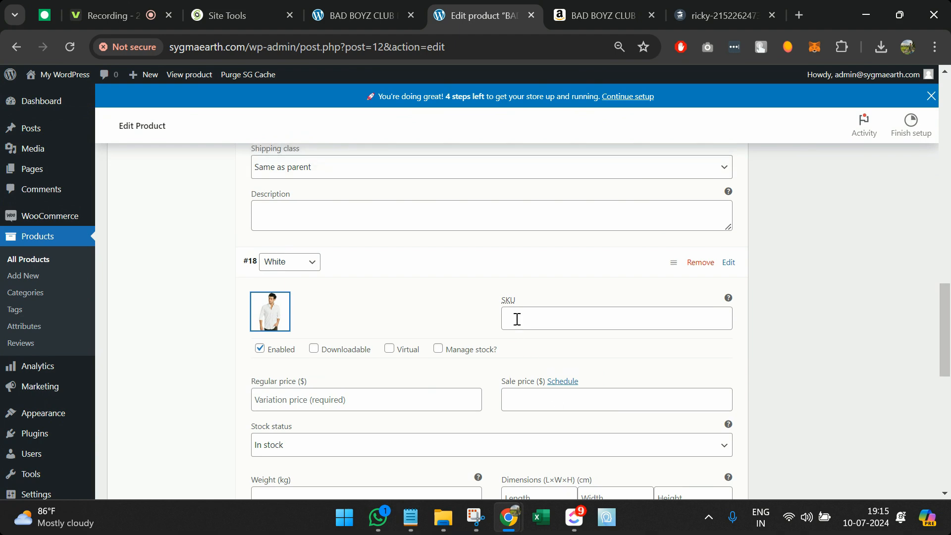
pyautogui.scroll(7, 517, 319)
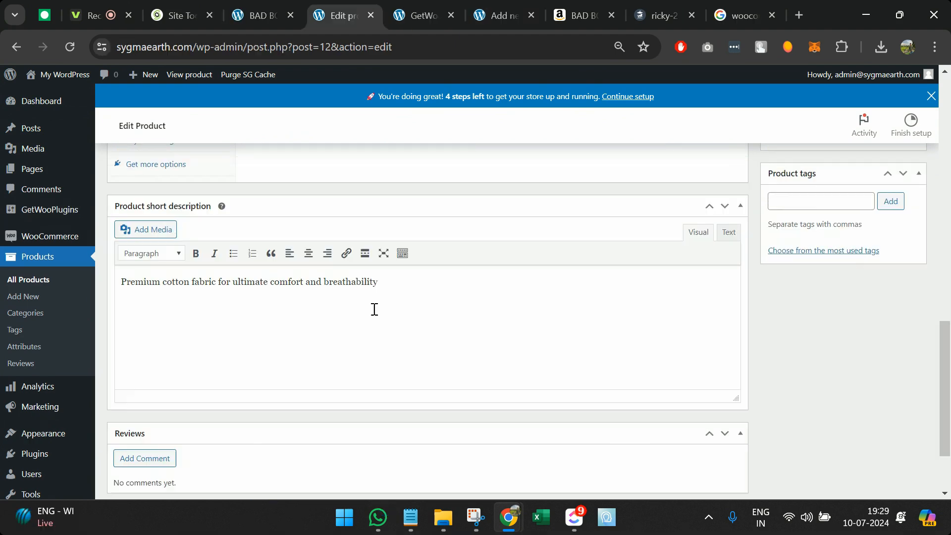
# Step: Review the fields of the Black (#20) and White (#21) variations in the product editor
pyautogui.scroll(7, 374, 309)
pyautogui.click(369, 327)
pyautogui.scroll(-1, 378, 341)
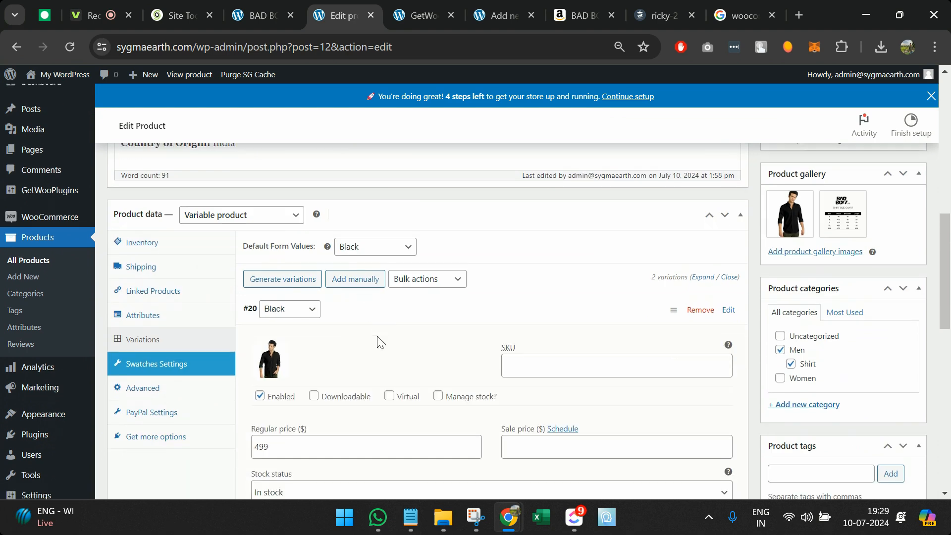
pyautogui.scroll(-1, 379, 341)
pyautogui.scroll(-1, 347, 322)
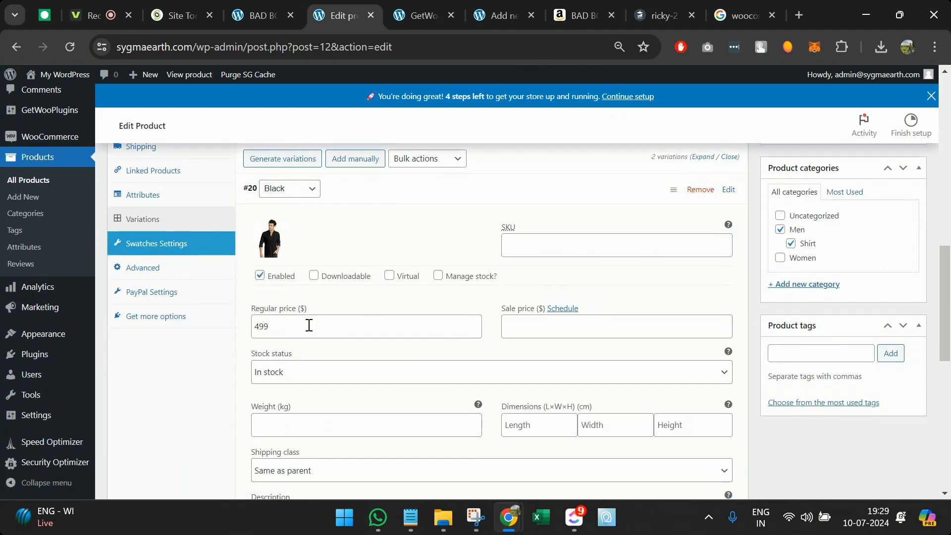
pyautogui.scroll(-4, 308, 327)
pyautogui.scroll(1, 347, 356)
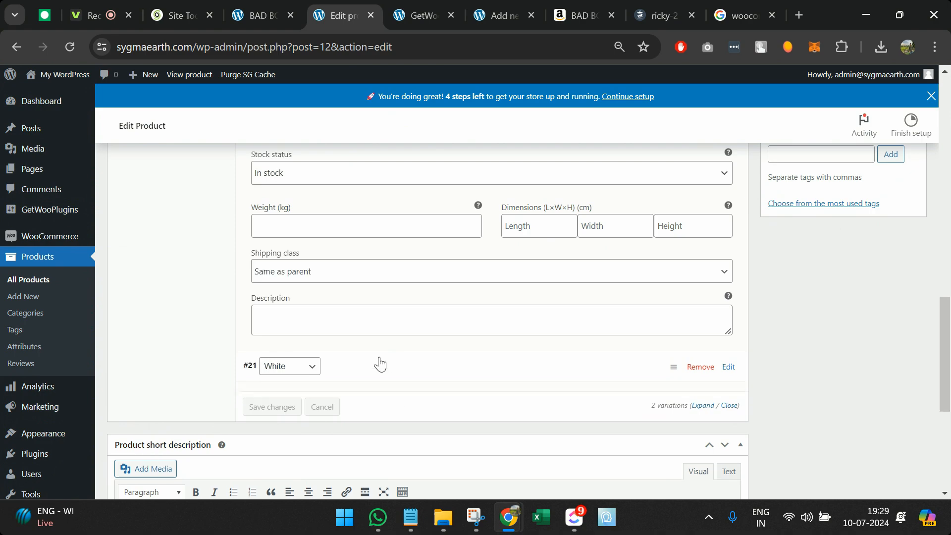
pyautogui.click(380, 364)
pyautogui.scroll(-2, 380, 364)
pyautogui.scroll(10, 444, 284)
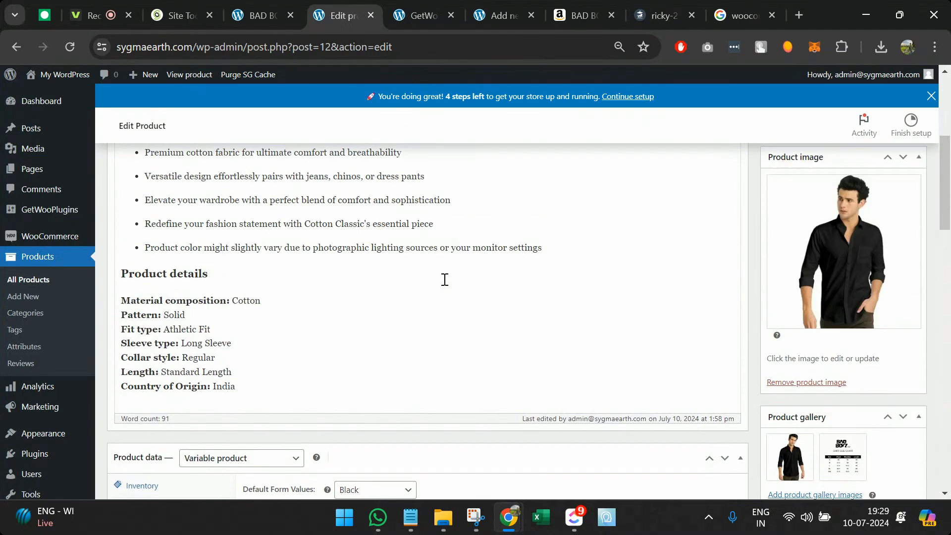
pyautogui.scroll(2, 444, 280)
# Step: On the storefront product page, select the White swatch and add the shirt to the cart
pyautogui.click(287, 6)
pyautogui.scroll(1, 427, 289)
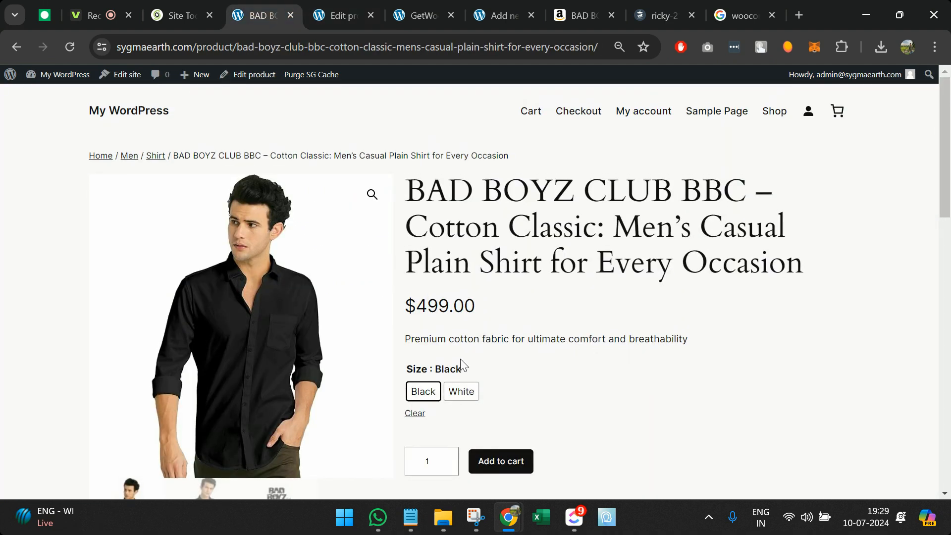
pyautogui.doubleClick(423, 375)
pyautogui.click(461, 391)
pyautogui.scroll(-2, 552, 391)
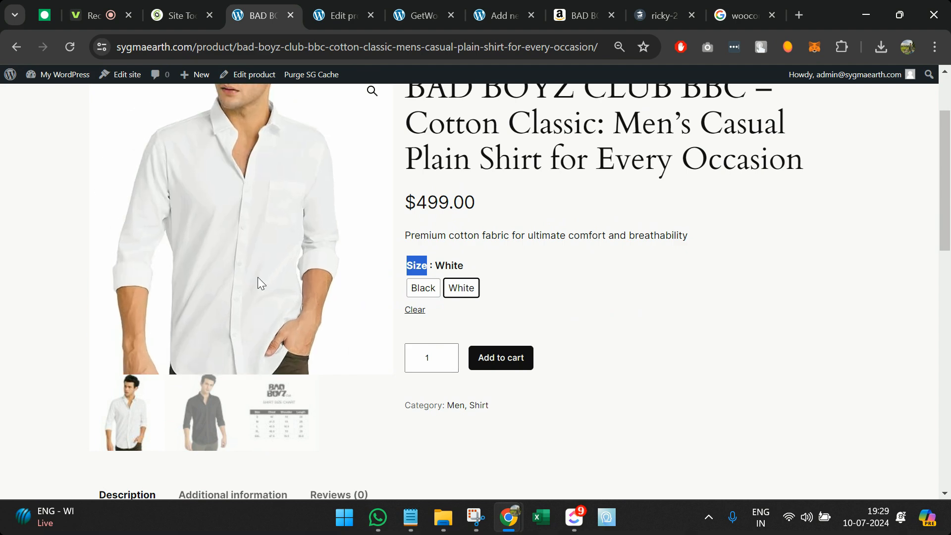
pyautogui.click(422, 289)
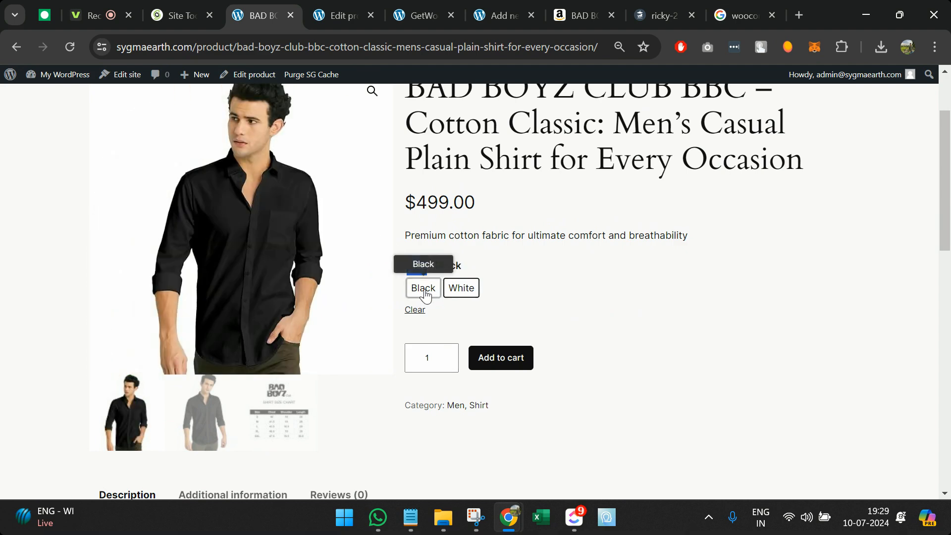
pyautogui.click(456, 292)
pyautogui.scroll(1, 508, 292)
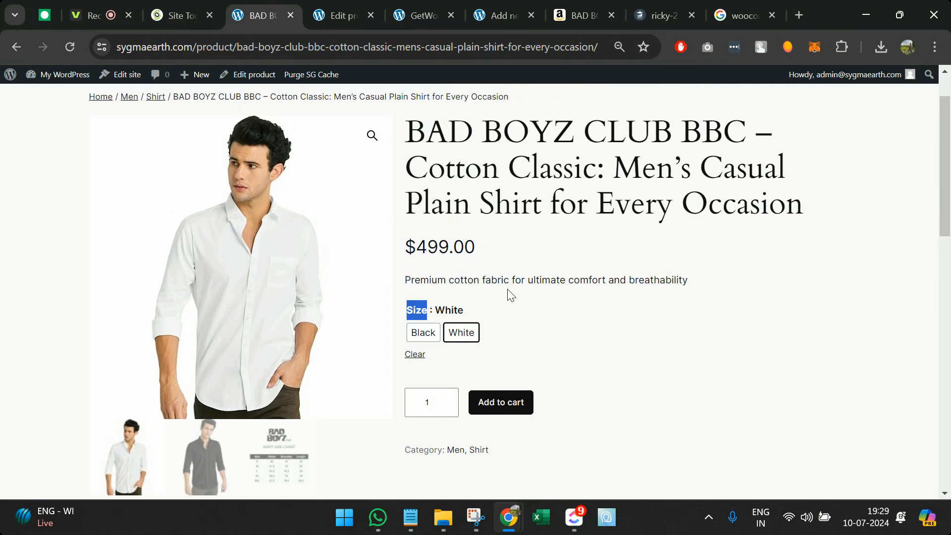
pyautogui.scroll(1, 512, 327)
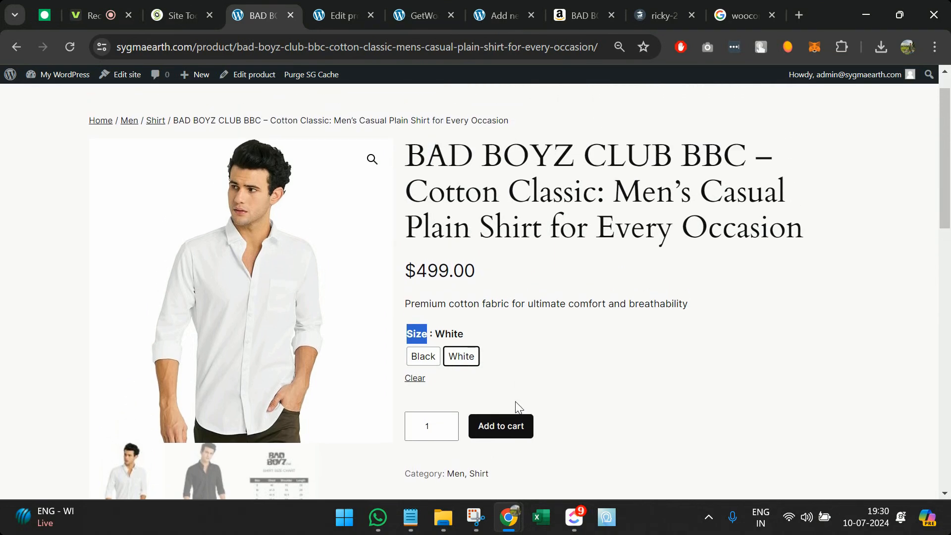
pyautogui.scroll(1, 517, 406)
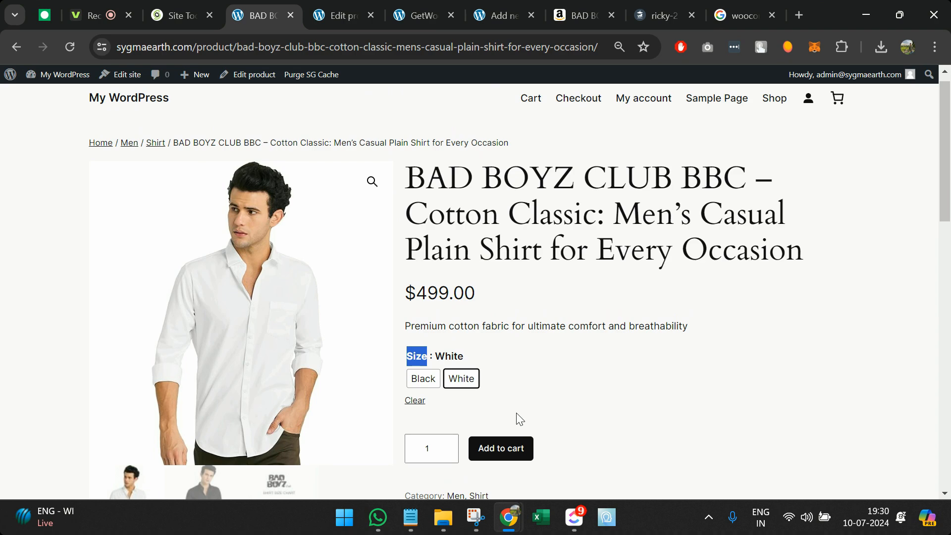
pyautogui.click(515, 449)
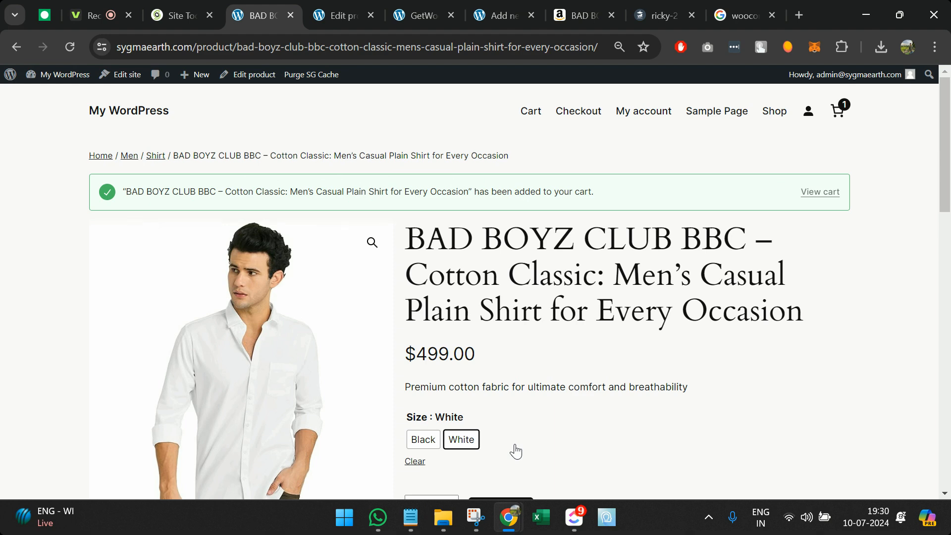
pyautogui.scroll(-2, 510, 445)
pyautogui.scroll(2, 525, 376)
# Step: Proceed from the cart to checkout and choose Direct bank transfer as the payment method
pyautogui.click(822, 194)
pyautogui.scroll(-1, 586, 287)
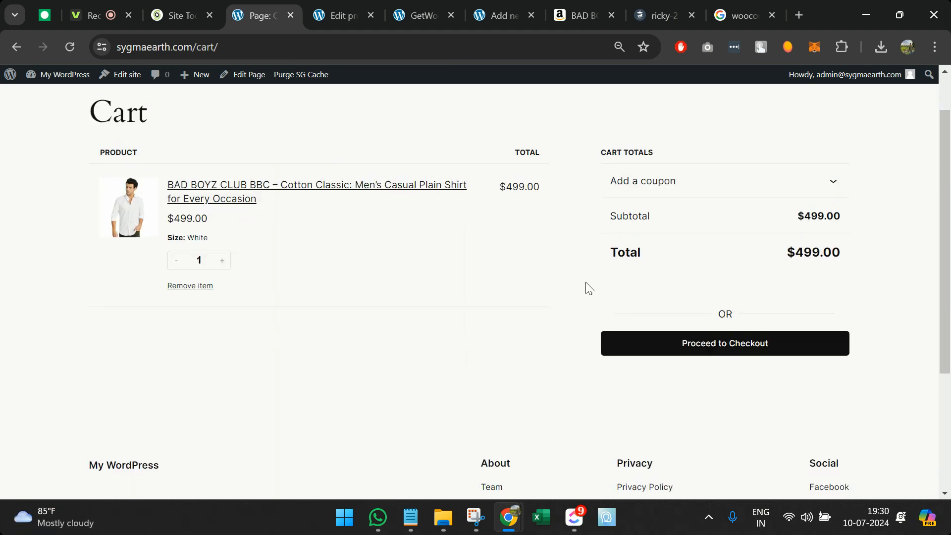
pyautogui.click(685, 352)
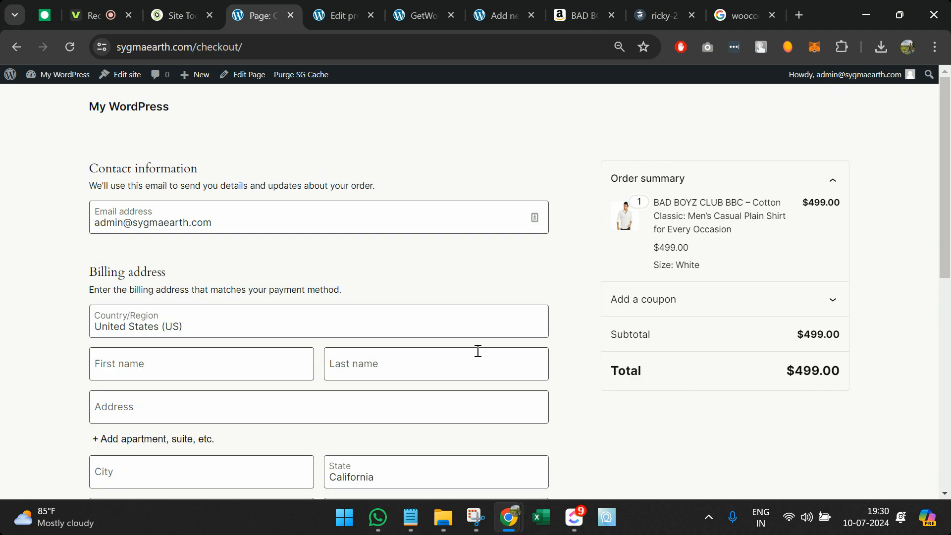
pyautogui.scroll(-10, 477, 350)
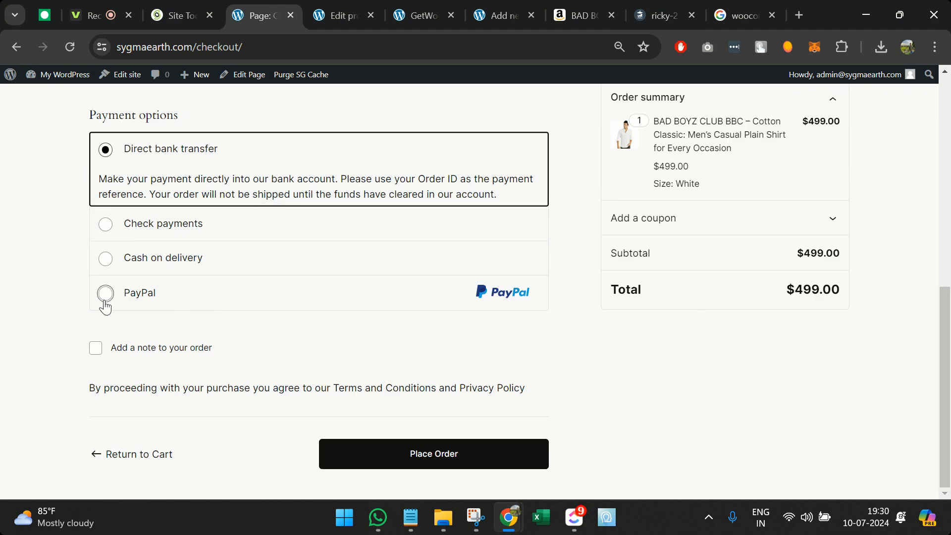
pyautogui.click(105, 293)
pyautogui.scroll(8, 104, 297)
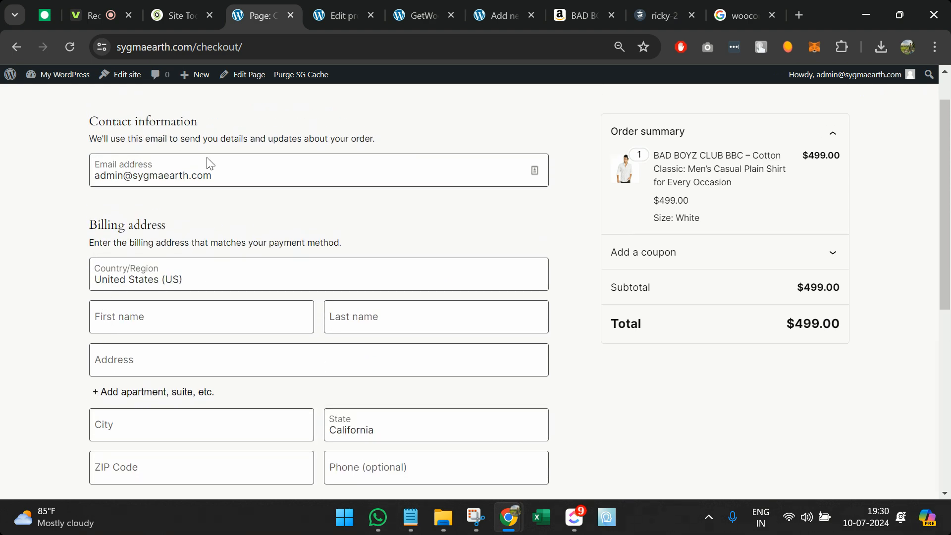
pyautogui.scroll(-7, 395, 420)
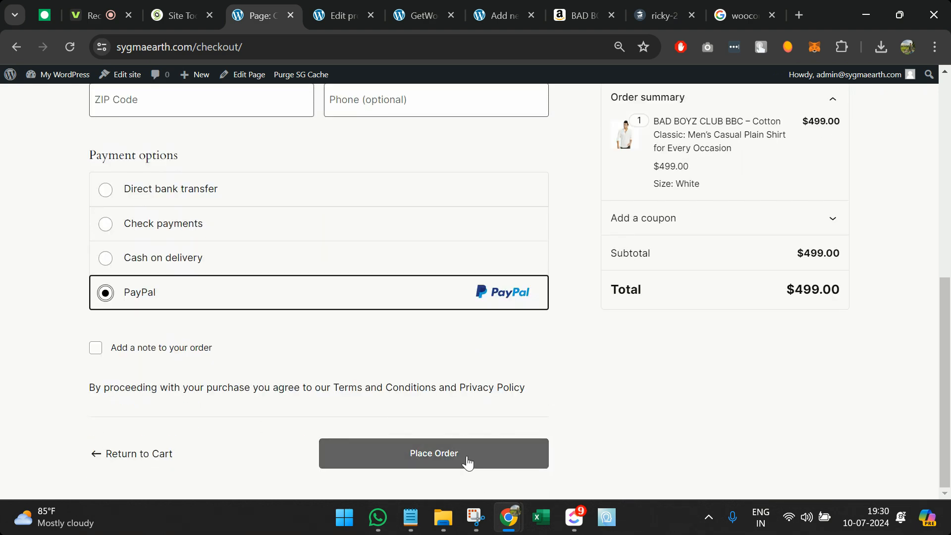
pyautogui.scroll(3, 609, 365)
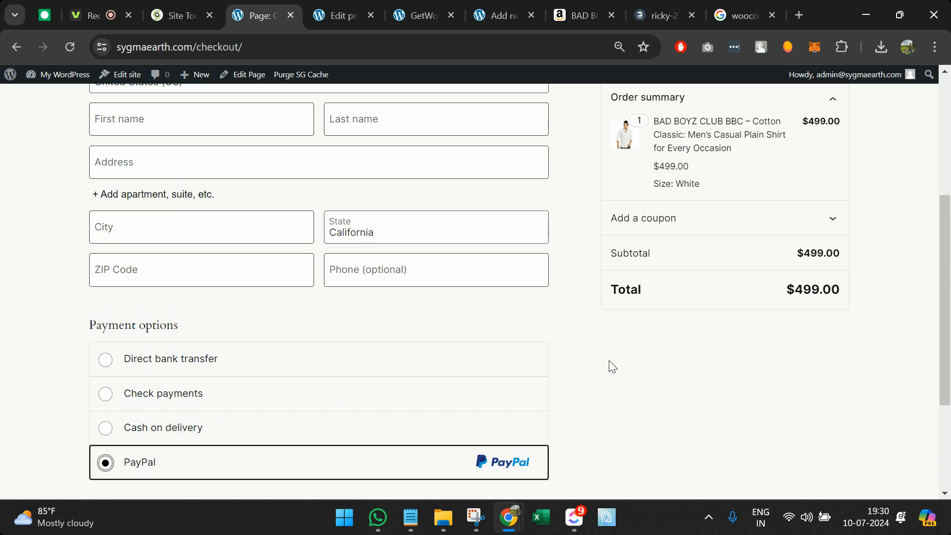
pyautogui.scroll(2, 609, 366)
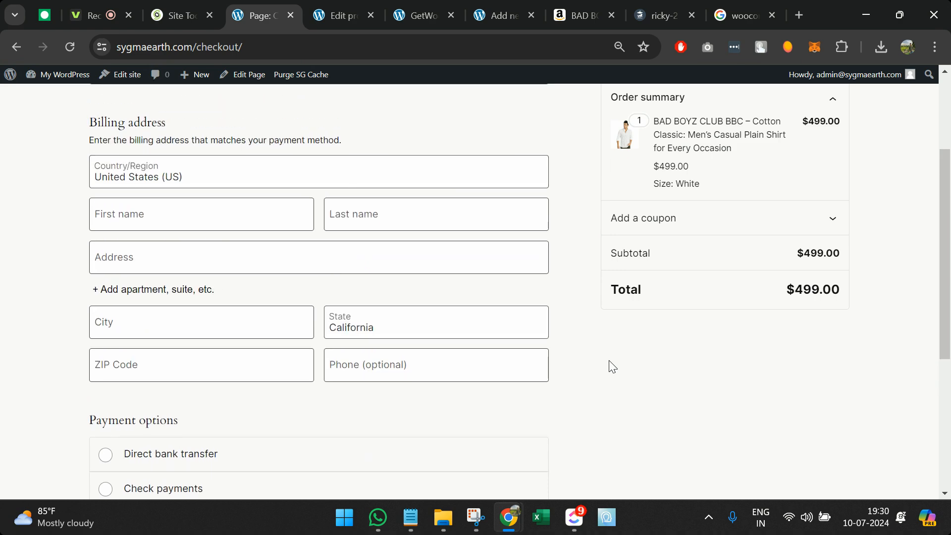
pyautogui.scroll(-2, 611, 365)
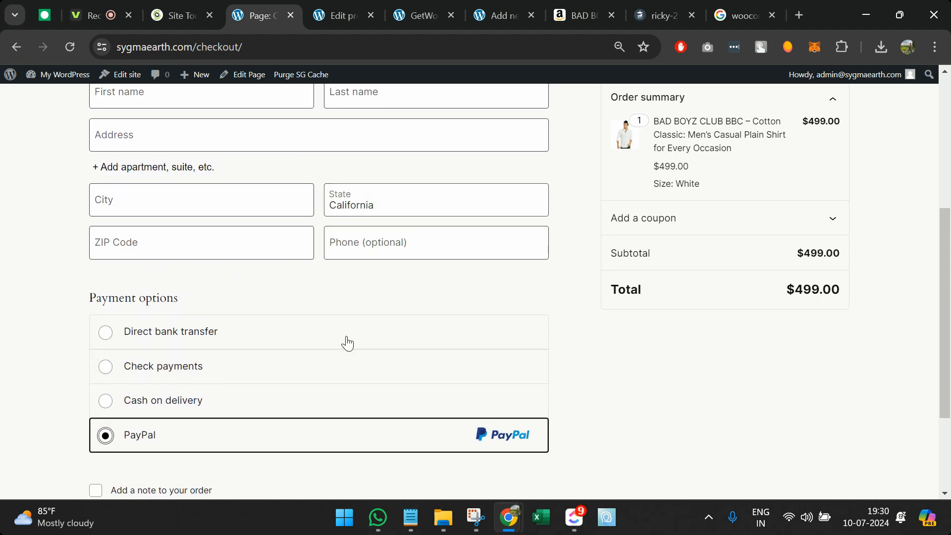
pyautogui.click(191, 332)
pyautogui.scroll(2, 206, 293)
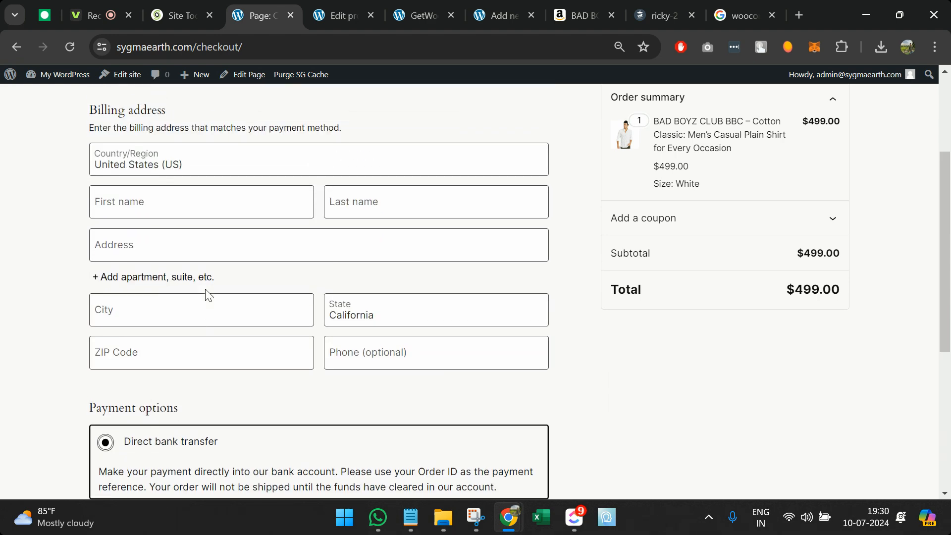
# Step: Set the billing country to India and enter the customer's first and last name
pyautogui.click(159, 174)
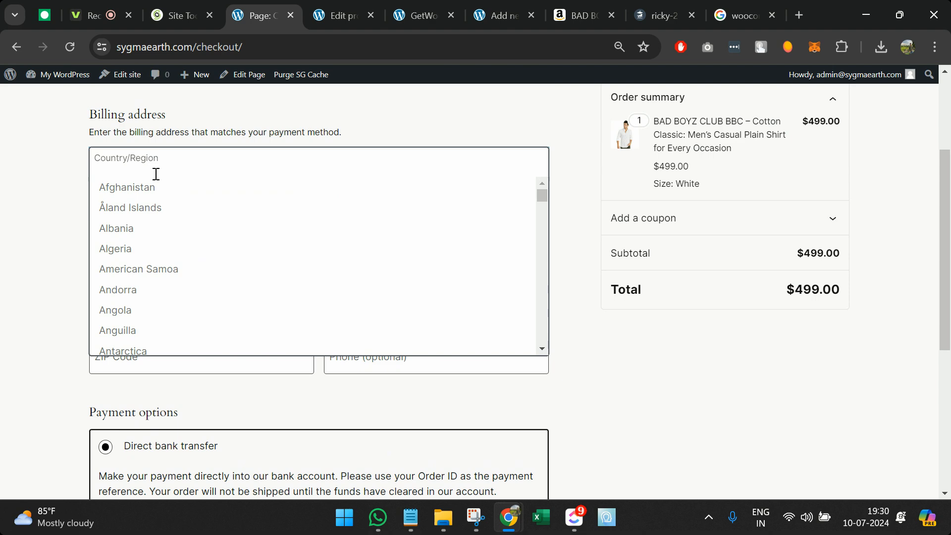
pyautogui.write('Indi')
pyautogui.click(161, 189)
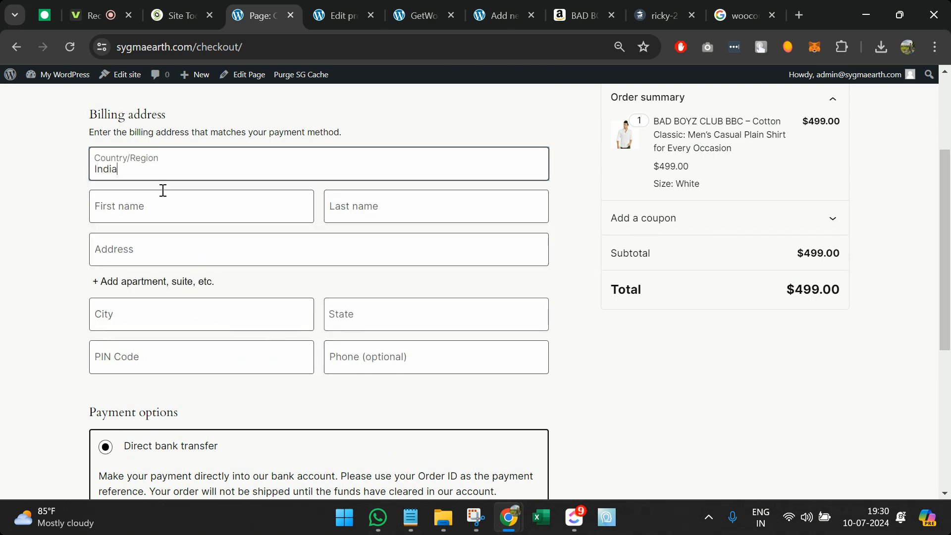
pyautogui.click(166, 206)
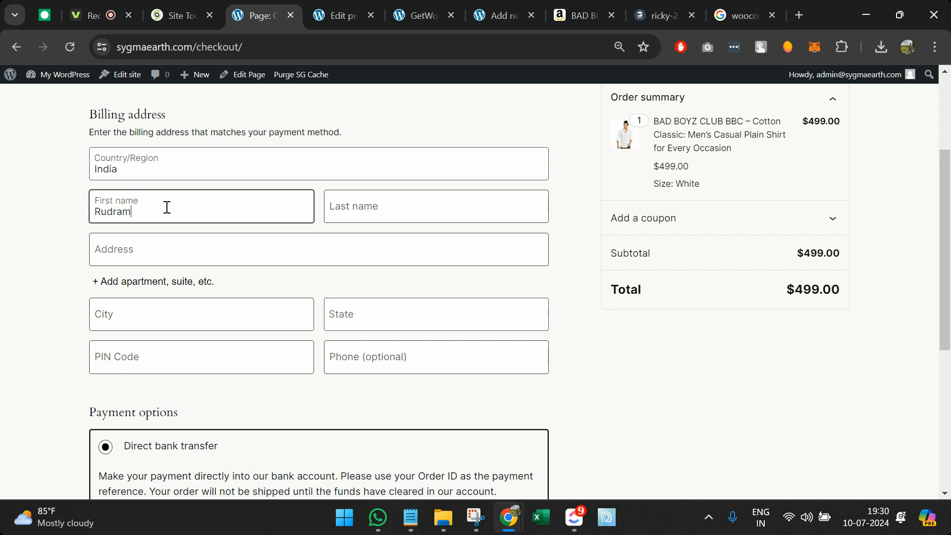
pyautogui.press('Tab')
# Step: Fill in the customer's street address and city, correcting the mistyped city
pyautogui.press('Tab')
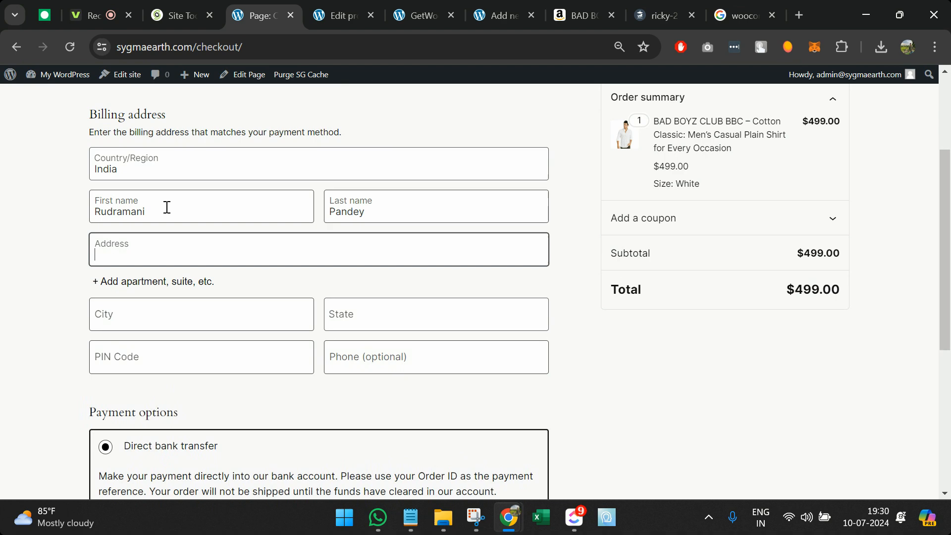
pyautogui.press('Tab')
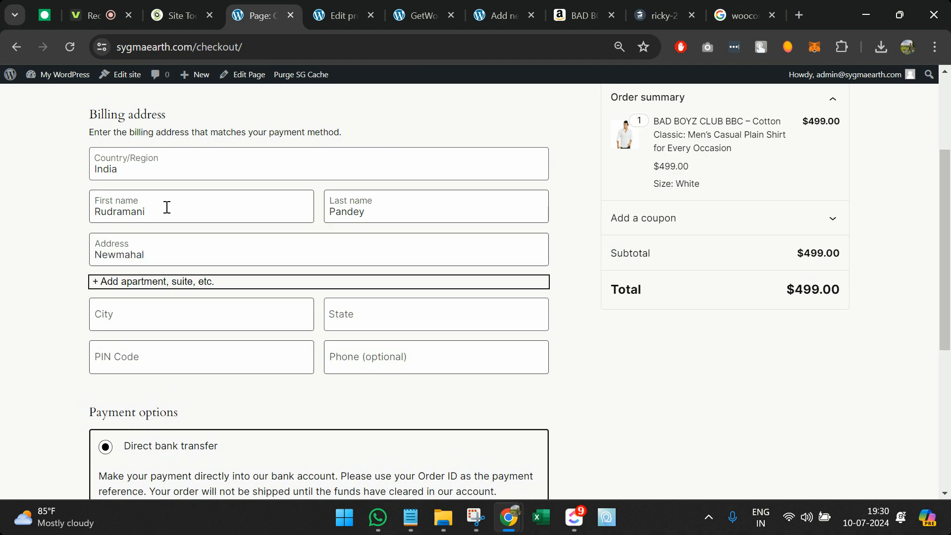
pyautogui.press('Tab')
pyautogui.write('Newma')
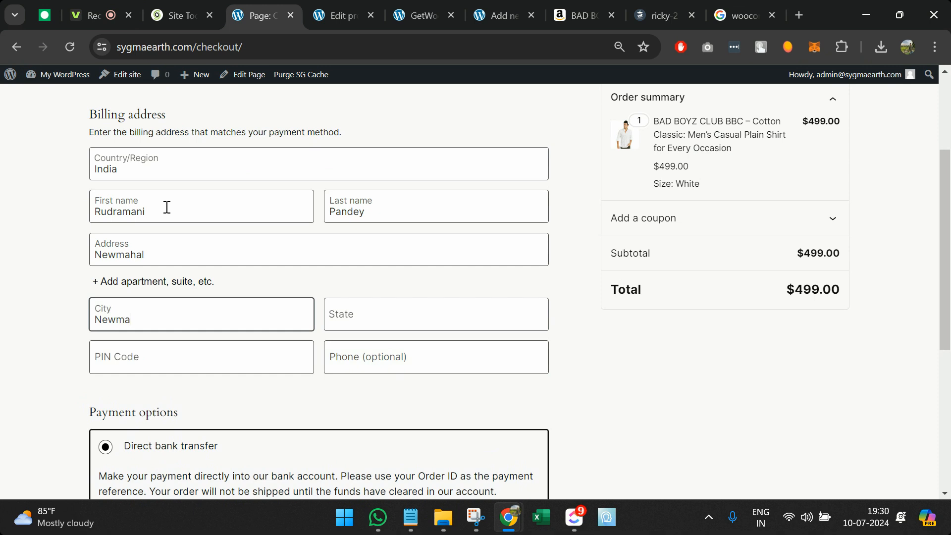
pyautogui.hotkey('ctrl', 'a')
pyautogui.write('Mughalsarai')
pyautogui.press('Tab')
# Step: Choose the billing state from the suggestions and enter the PIN code
pyautogui.write('Uttar')
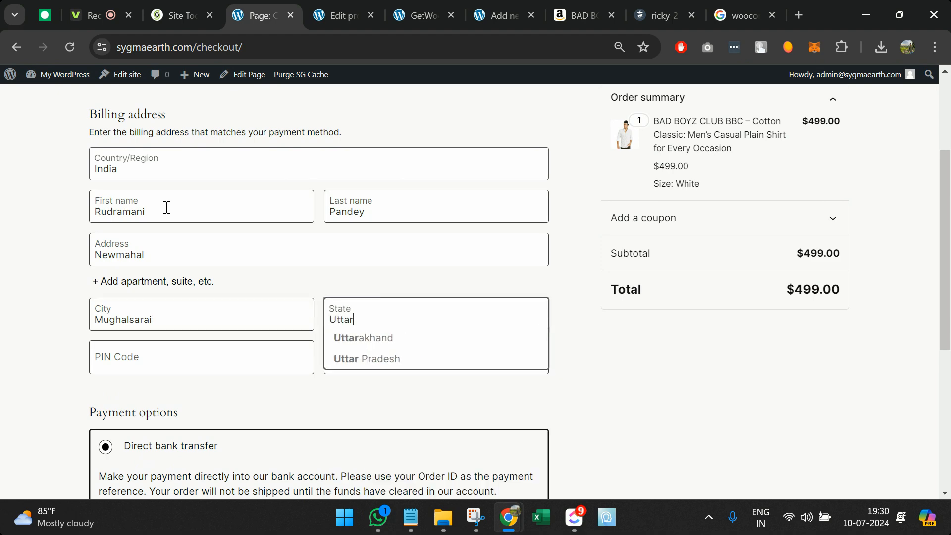
pyautogui.click(385, 358)
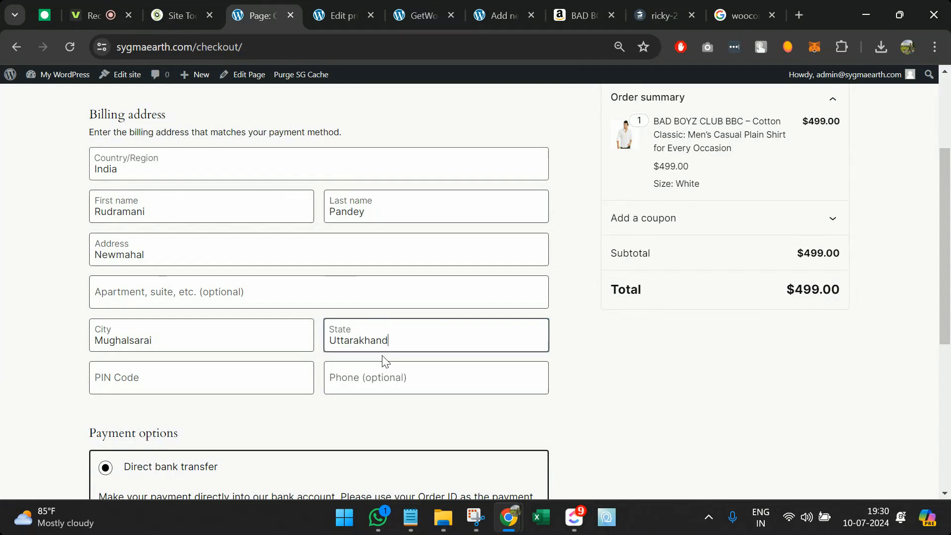
pyautogui.doubleClick(379, 349)
pyautogui.write('Ut')
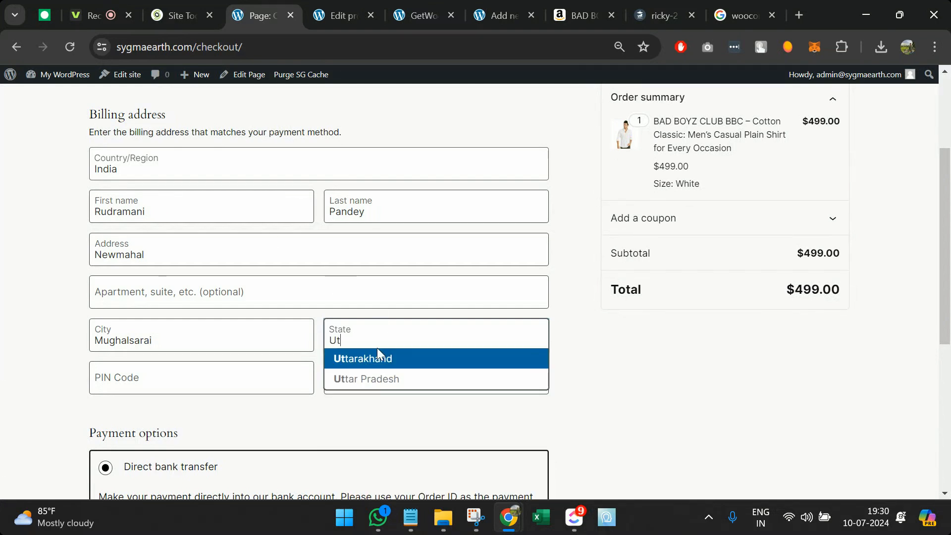
pyautogui.click(386, 370)
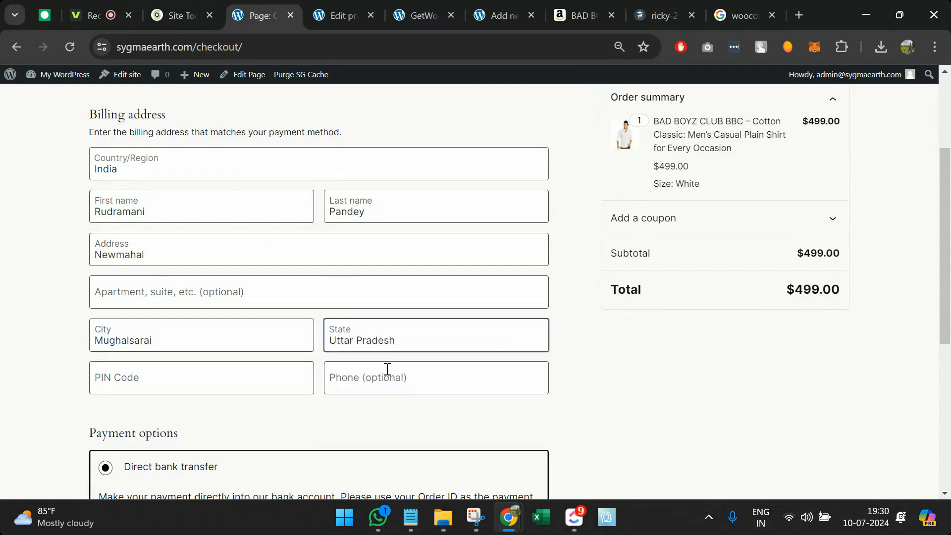
pyautogui.click(232, 387)
pyautogui.write('232101')
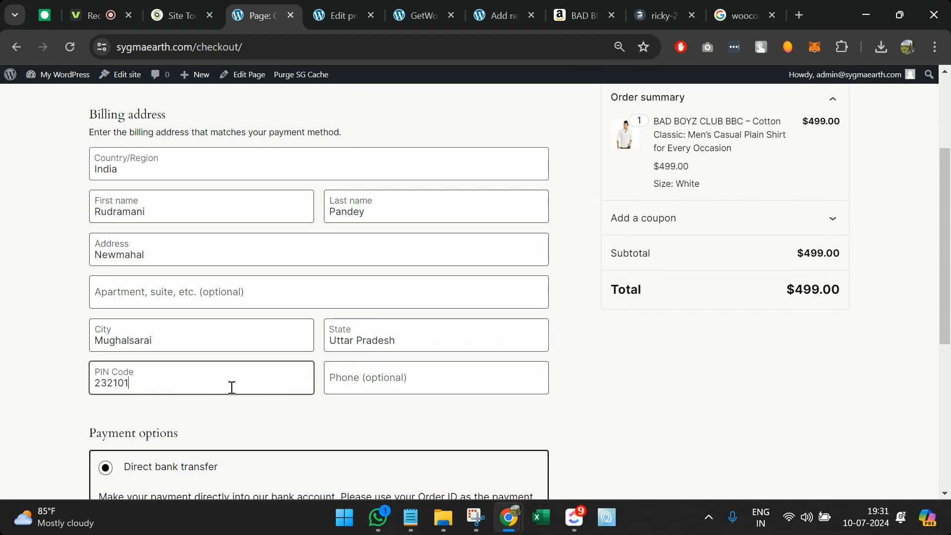
pyautogui.press('Tab')
pyautogui.scroll(-6, 238, 406)
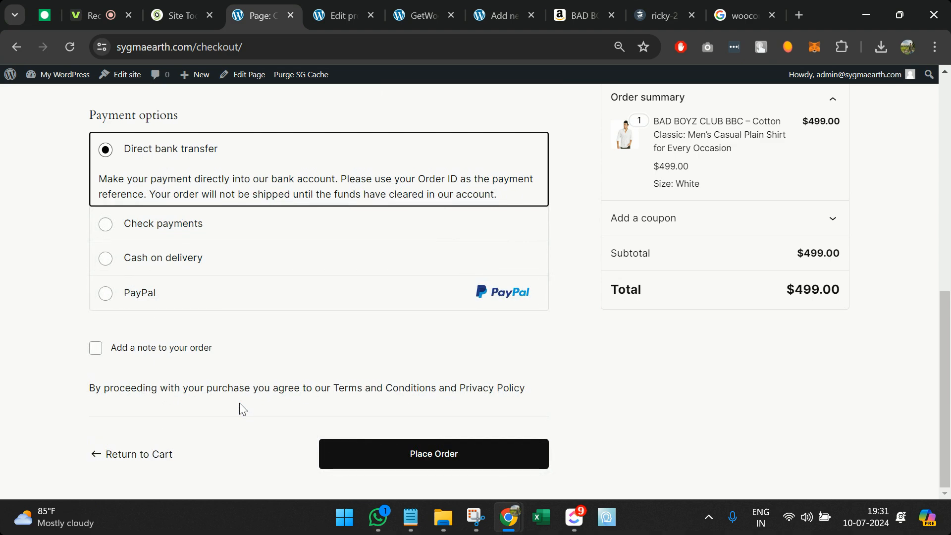
# Step: Place the order and open its details from the account's Orders list
pyautogui.click(361, 466)
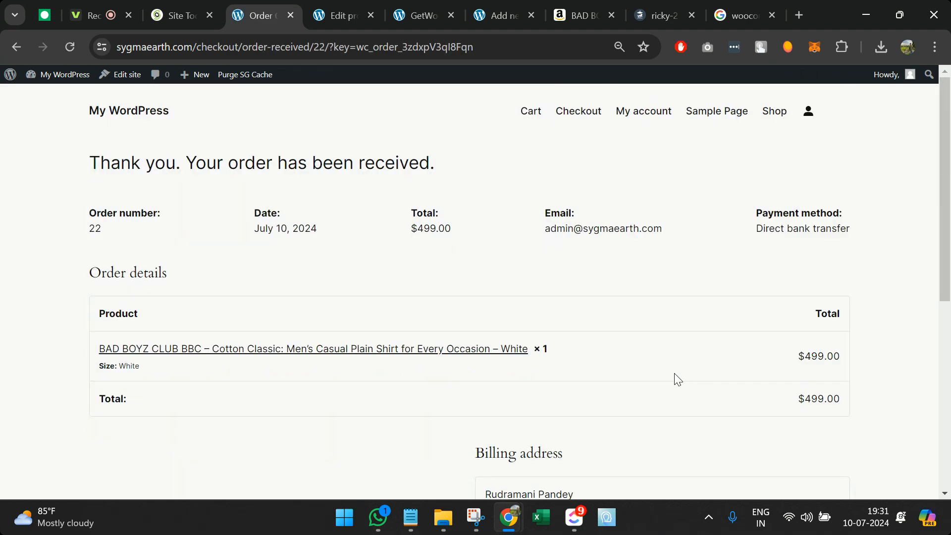
pyautogui.click(807, 115)
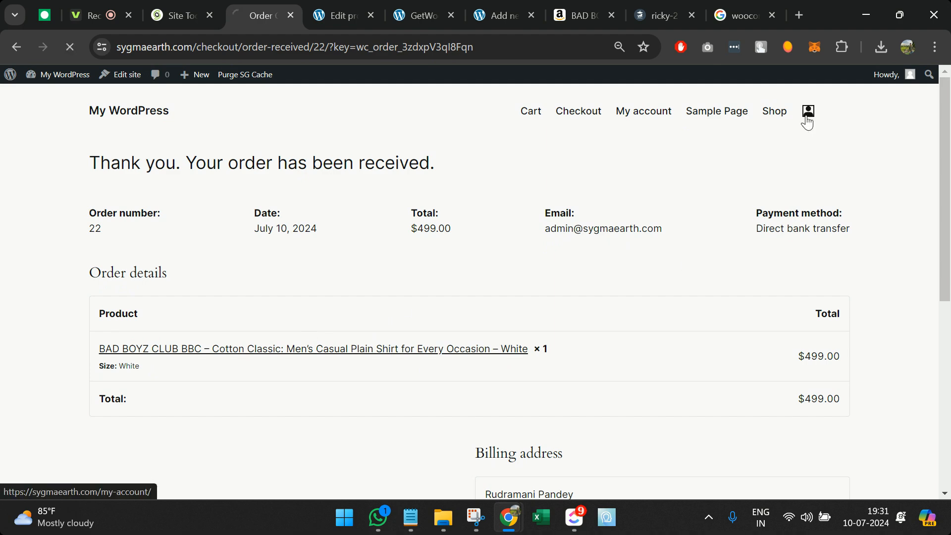
pyautogui.scroll(-2, 510, 290)
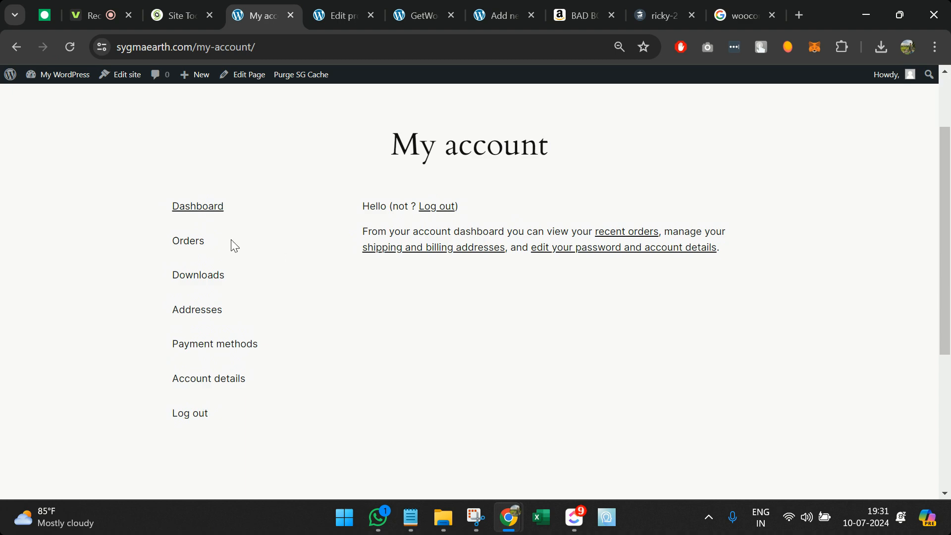
pyautogui.click(202, 241)
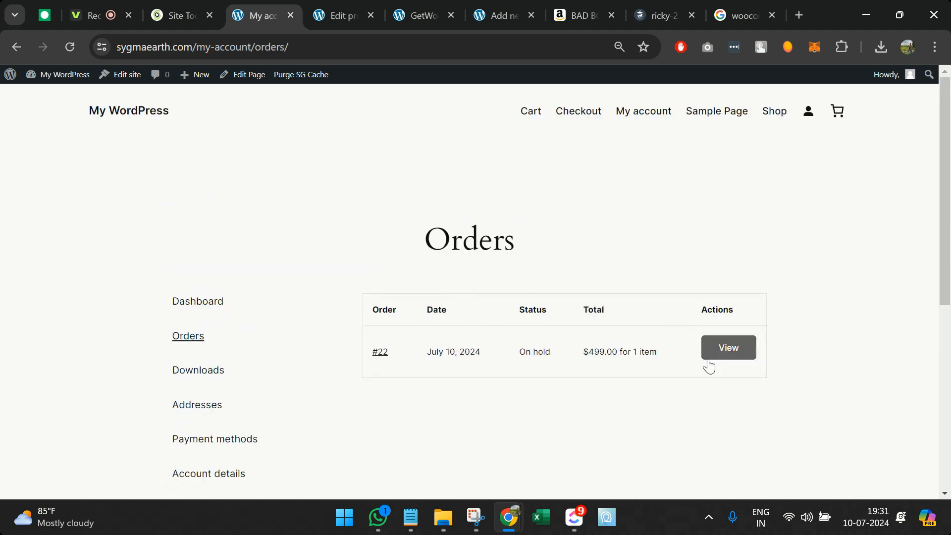
pyautogui.click(722, 354)
# Step: Highlight the order's payment method and its On hold status line
pyautogui.scroll(-6, 723, 356)
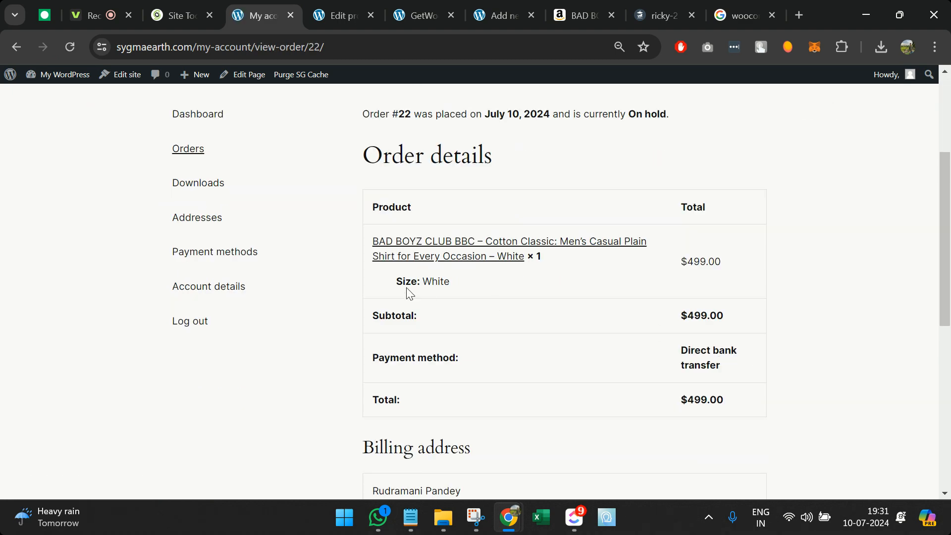
pyautogui.tripleClick(711, 262)
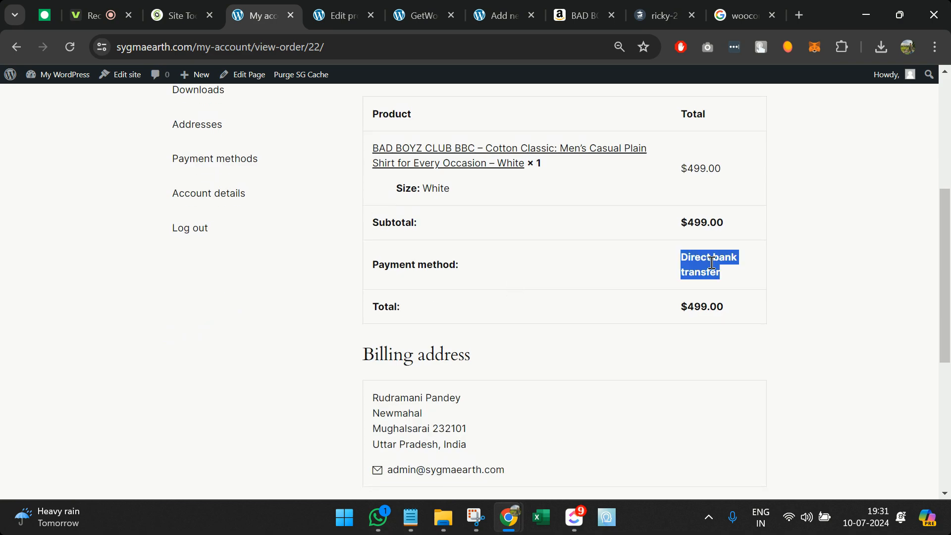
pyautogui.scroll(-2, 711, 263)
pyautogui.scroll(5, 712, 265)
pyautogui.scroll(1, 710, 263)
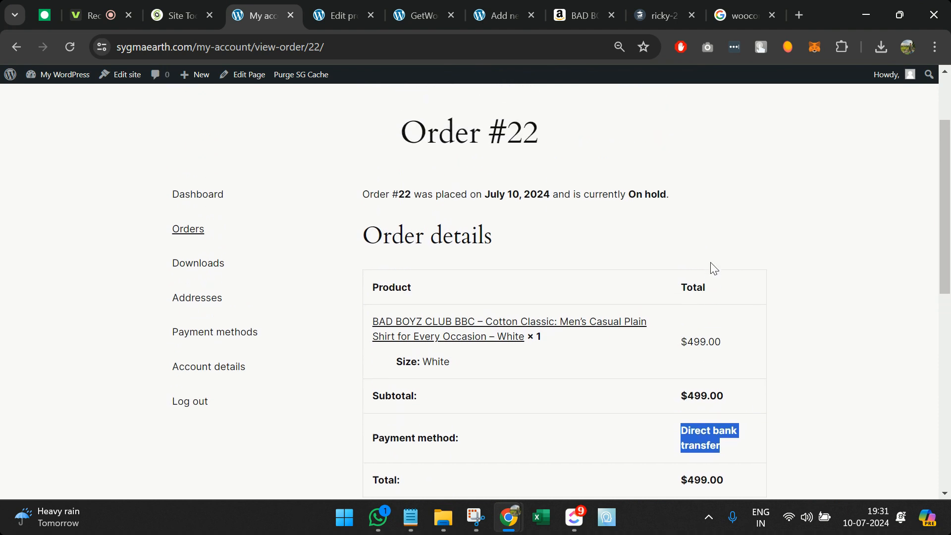
pyautogui.scroll(1, 710, 268)
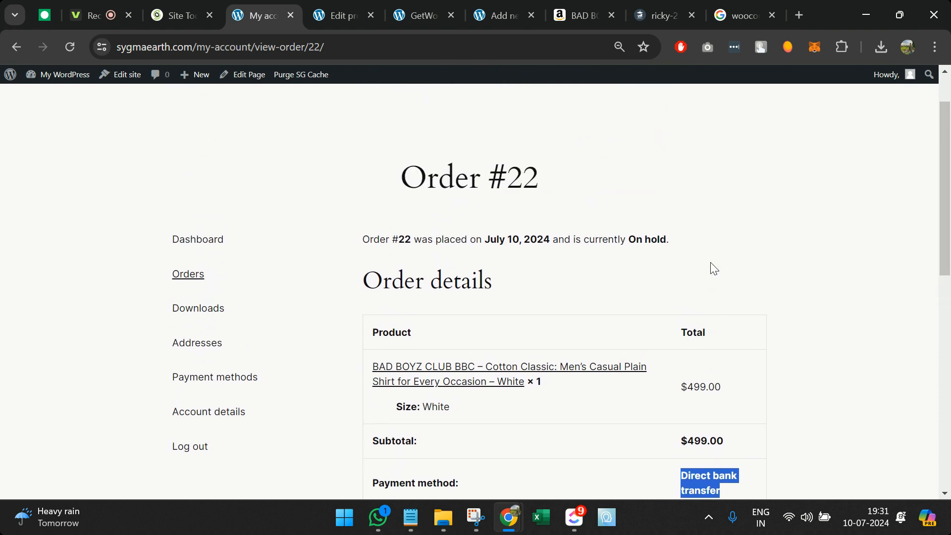
pyautogui.doubleClick(633, 239)
pyautogui.tripleClick(633, 239)
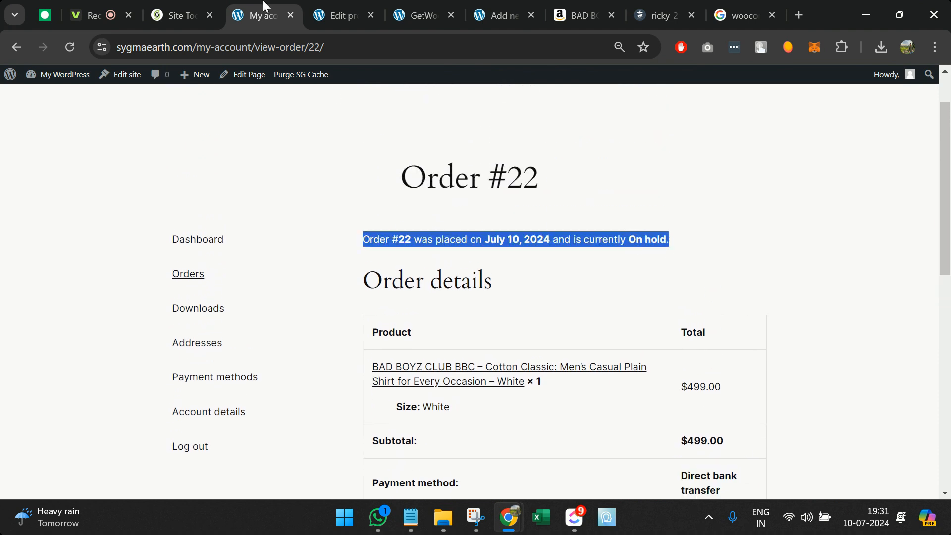
pyautogui.click(377, 7)
# Step: Open order #22 in the admin Orders list, set its status to Processing and update
pyautogui.scroll(4, 290, 231)
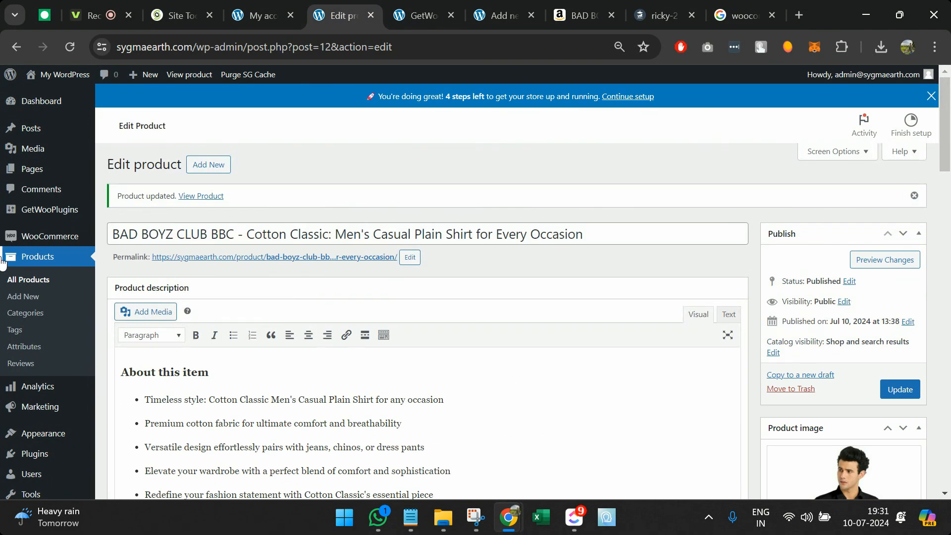
pyautogui.moveTo(57, 237)
pyautogui.click(128, 257)
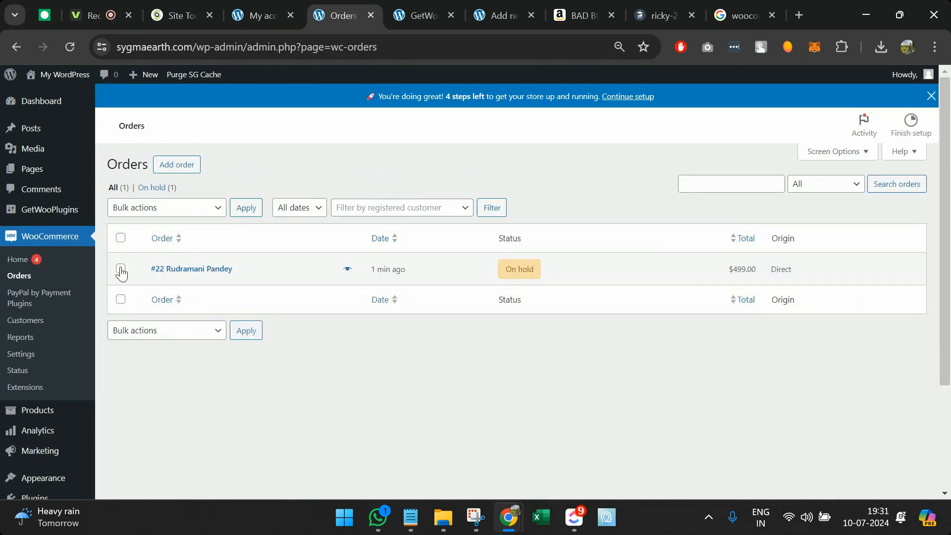
pyautogui.click(184, 269)
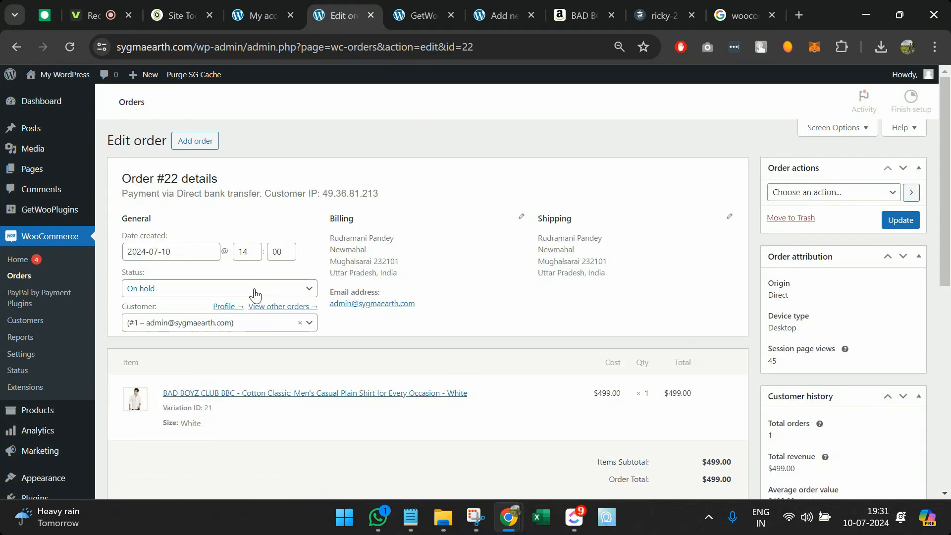
pyautogui.click(255, 288)
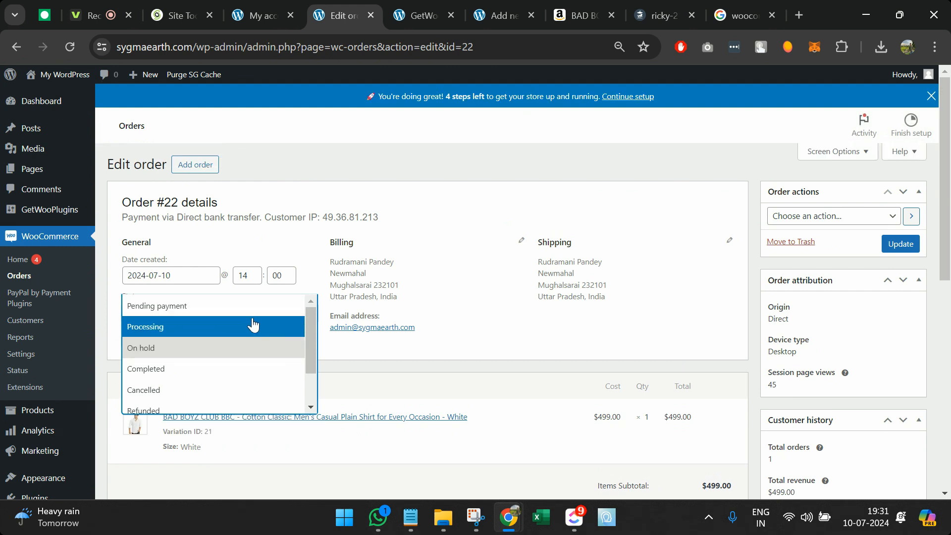
pyautogui.click(253, 323)
pyautogui.click(249, 314)
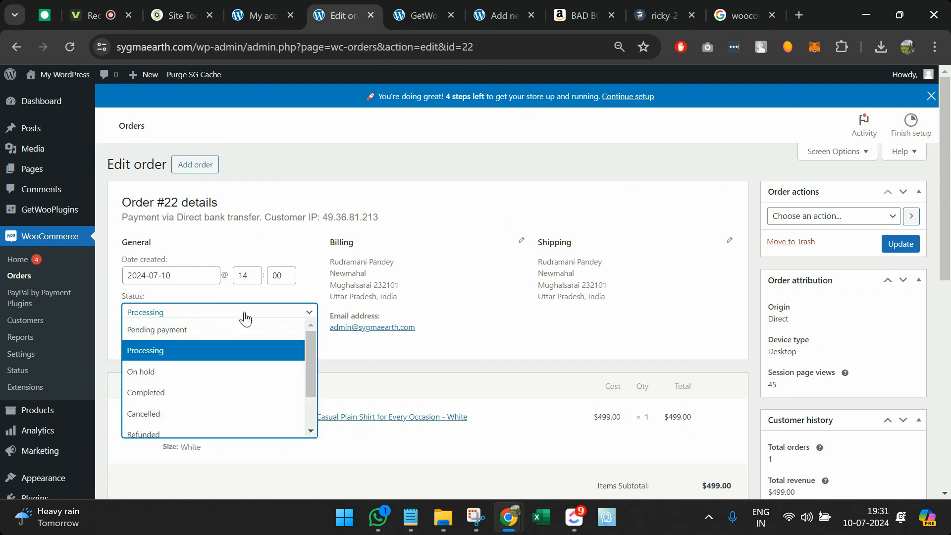
pyautogui.scroll(-1, 245, 357)
pyautogui.scroll(2, 244, 356)
pyautogui.click(709, 316)
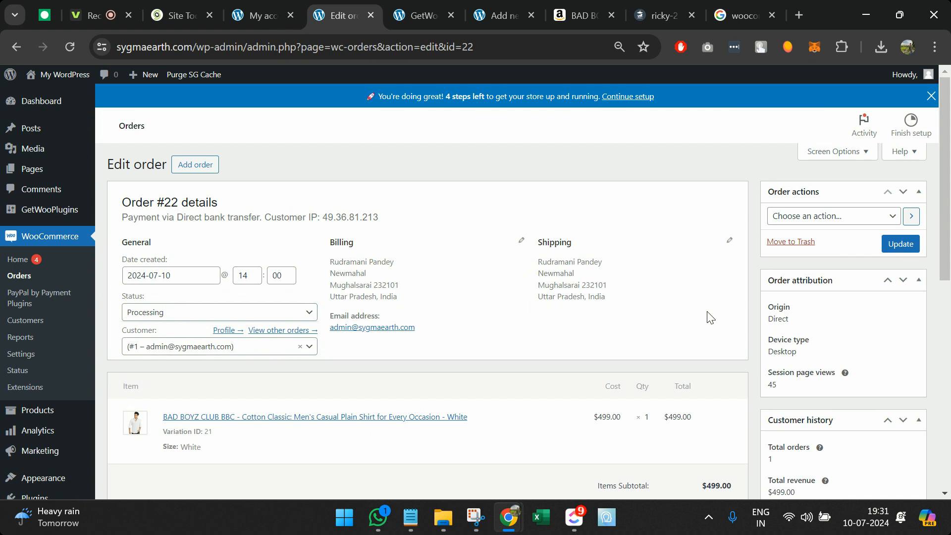
pyautogui.click(891, 248)
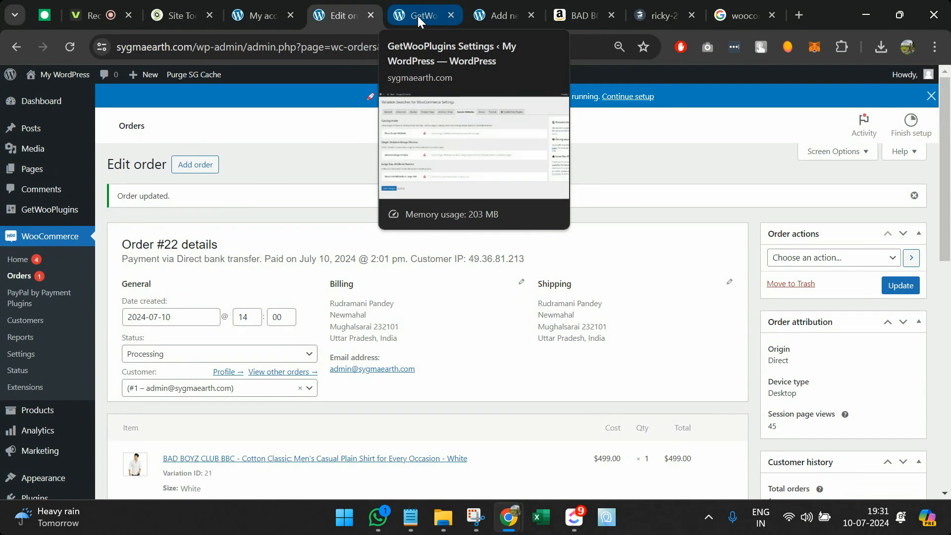
# Step: Reload the customer's order #22 page to confirm it now shows Processing
pyautogui.click(498, 15)
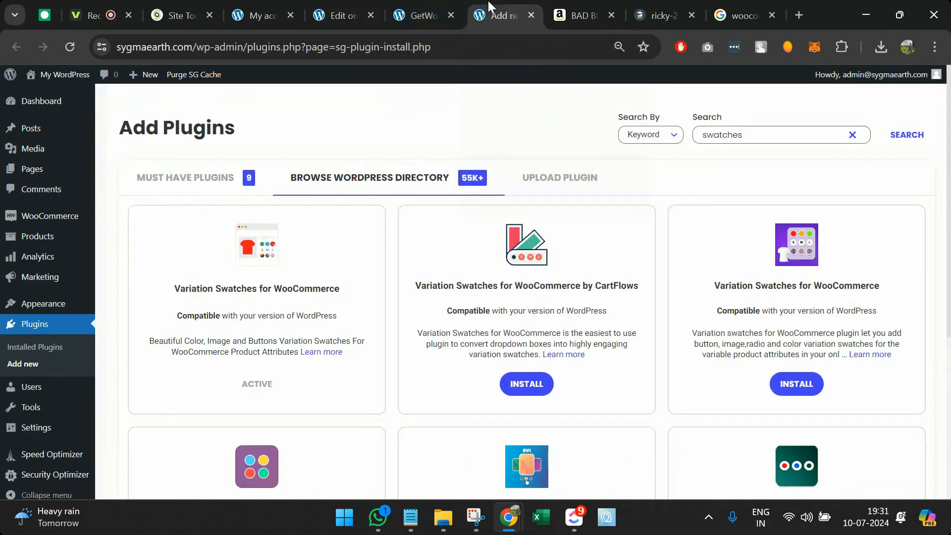
pyautogui.click(579, 15)
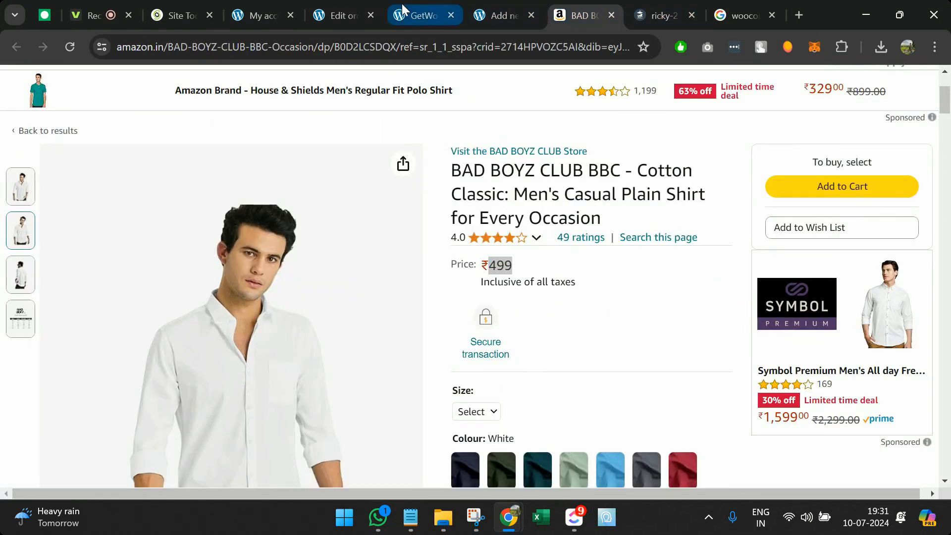
pyautogui.click(402, 6)
pyautogui.click(366, 6)
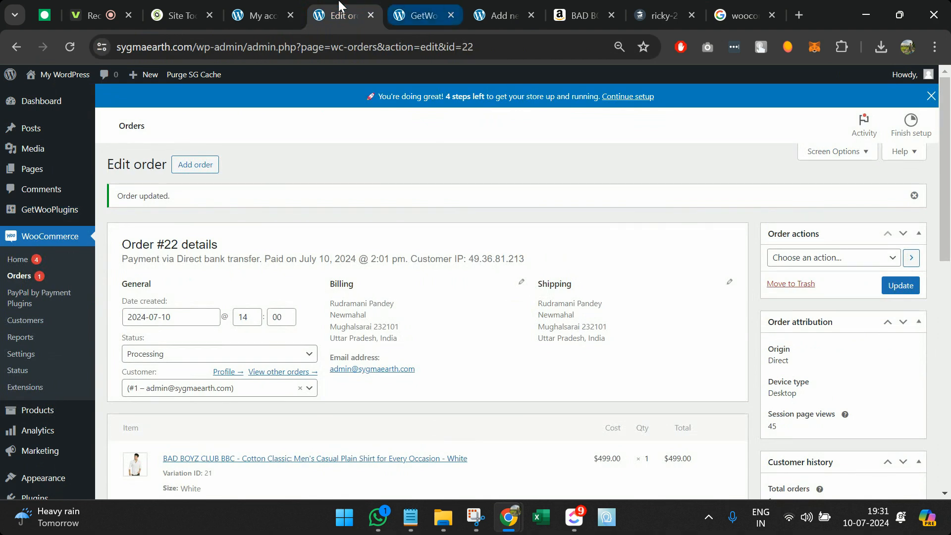
pyautogui.click(270, 11)
pyautogui.click(315, 49)
pyautogui.press('Return')
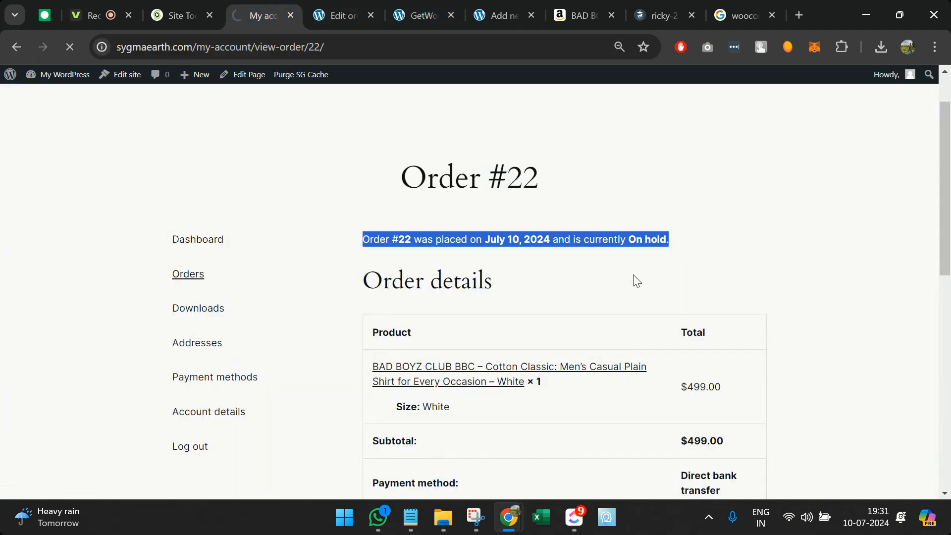
pyautogui.doubleClick(654, 241)
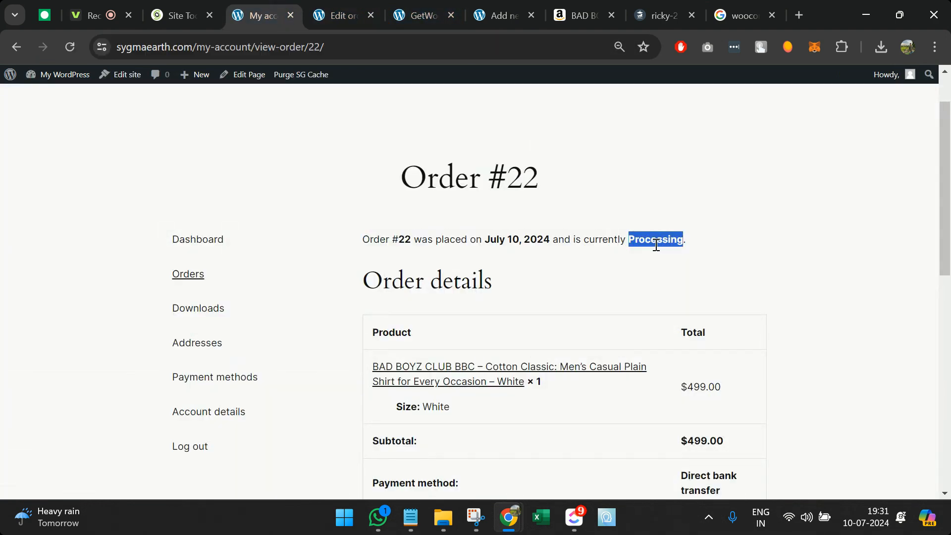
pyautogui.scroll(-4, 654, 250)
pyautogui.scroll(6, 654, 250)
# Step: Set order #22 to Completed, update it, and reload the customer's order page
pyautogui.click(340, 6)
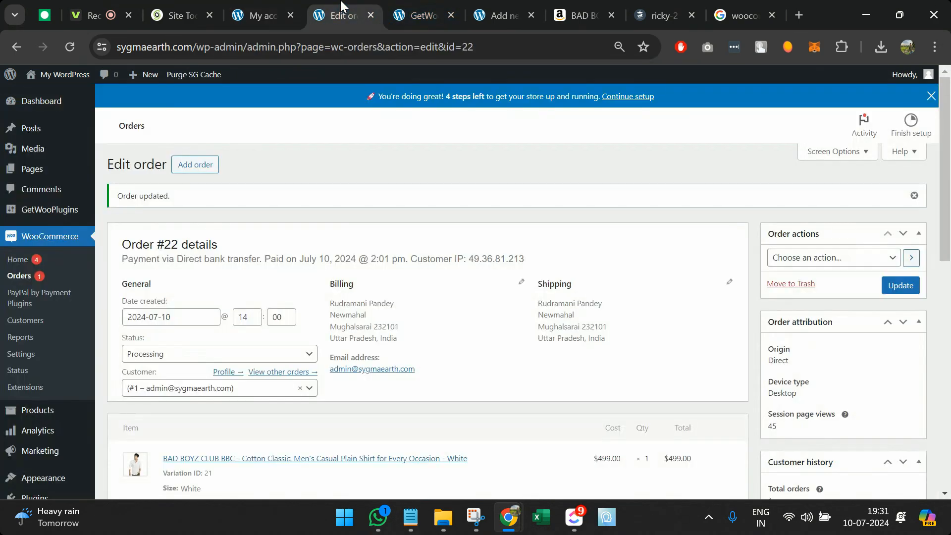
pyautogui.click(283, 349)
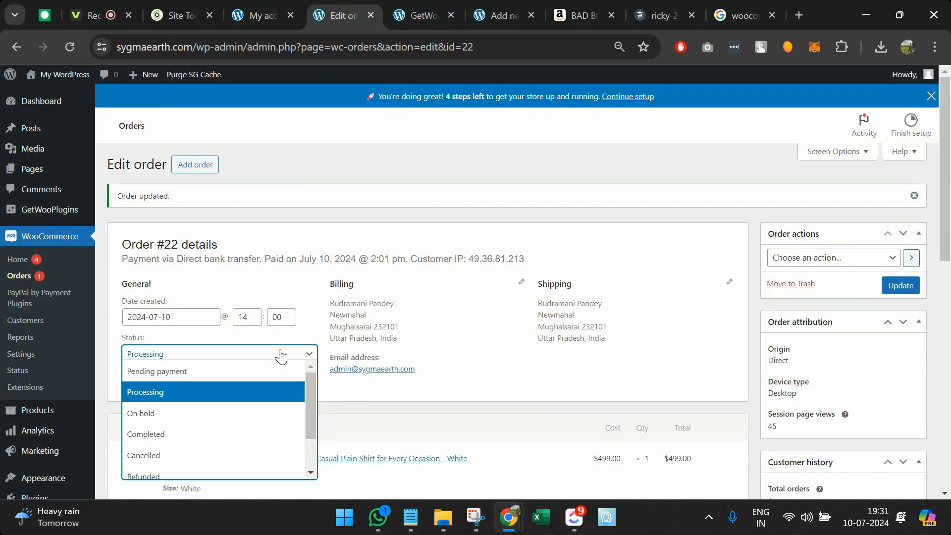
pyautogui.click(257, 436)
pyautogui.click(912, 287)
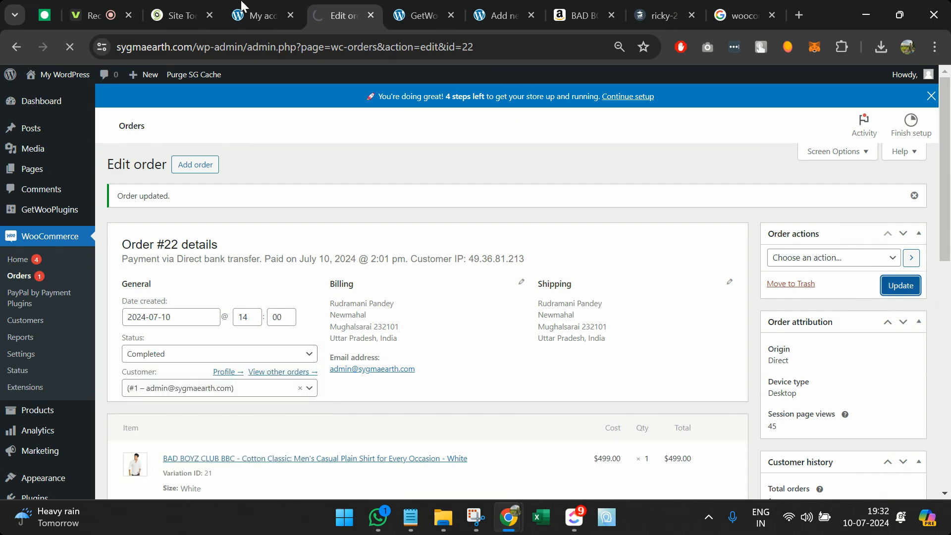
pyautogui.click(275, 7)
pyautogui.press('F5')
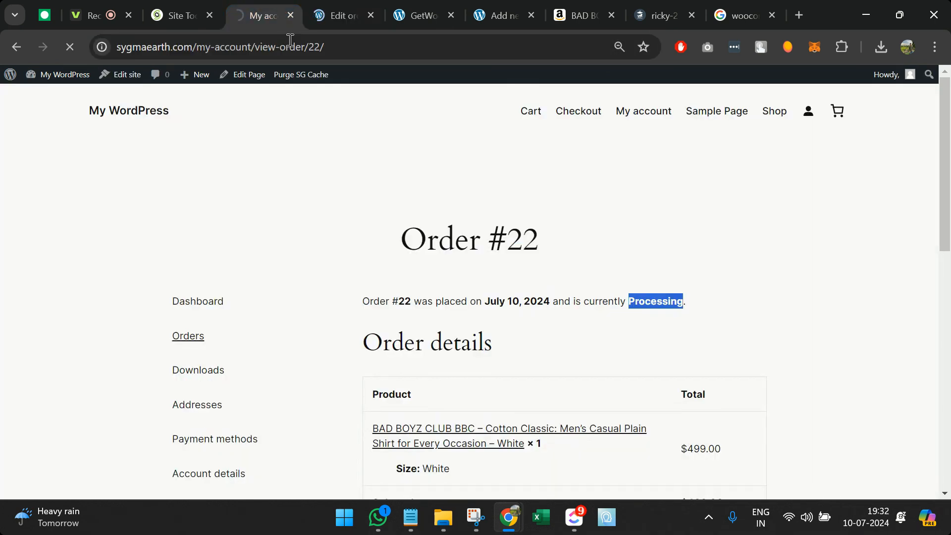
# Step: Open the WooCommerce orders list to see order #22 marked Completed
pyautogui.click(329, 8)
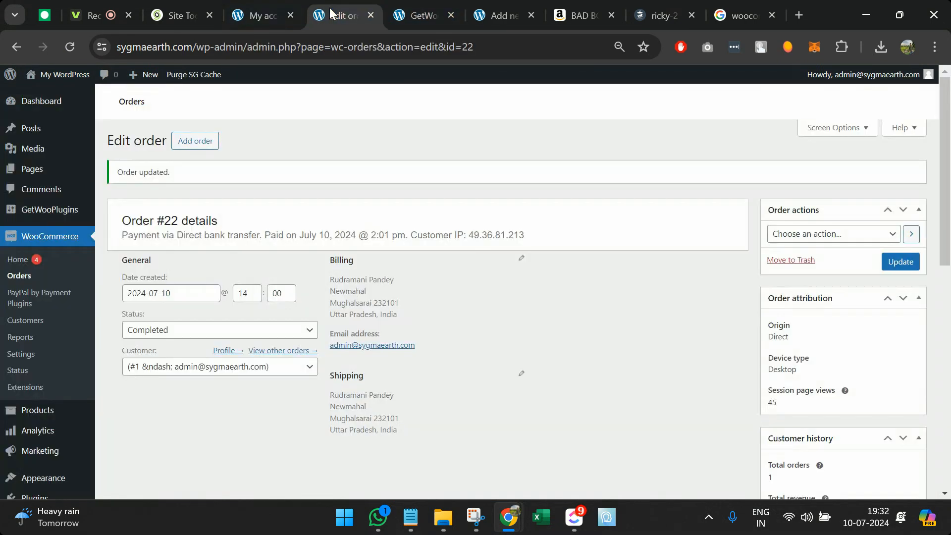
pyautogui.click(22, 275)
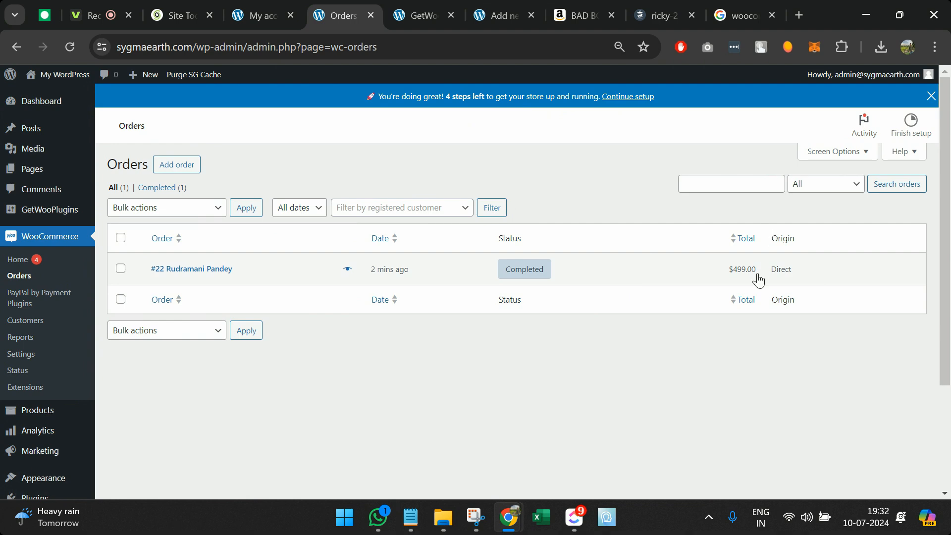
pyautogui.moveTo(748, 271)
pyautogui.moveTo(747, 270); pyautogui.dragTo(732, 316)
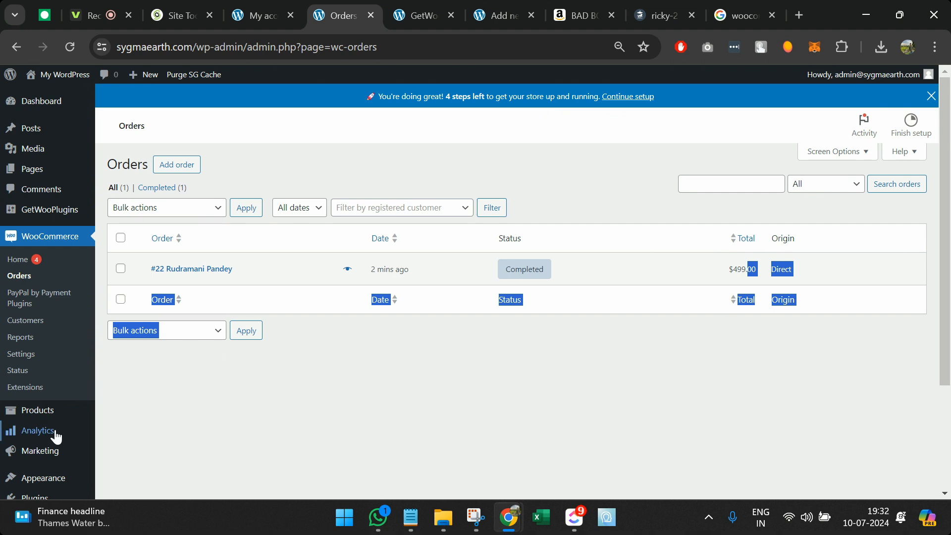
# Step: Check the Analytics Products report showing 1 item sold for $499.00
pyautogui.moveTo(55, 435)
pyautogui.click(152, 321)
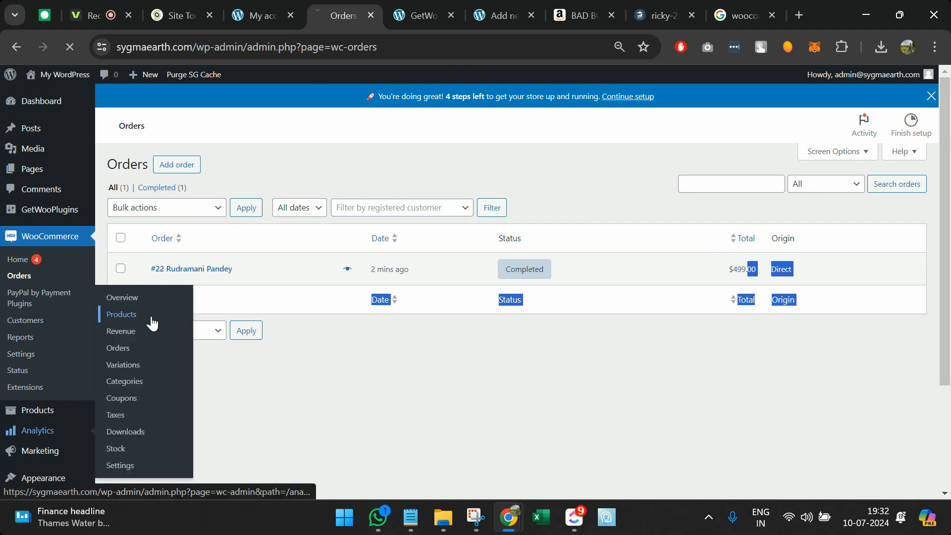
pyautogui.scroll(-1, 251, 361)
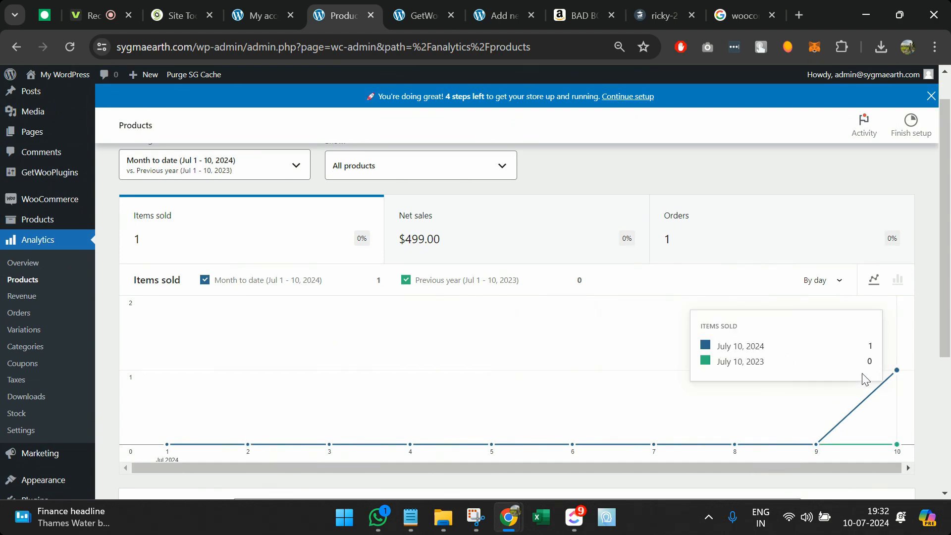
pyautogui.scroll(1, 881, 346)
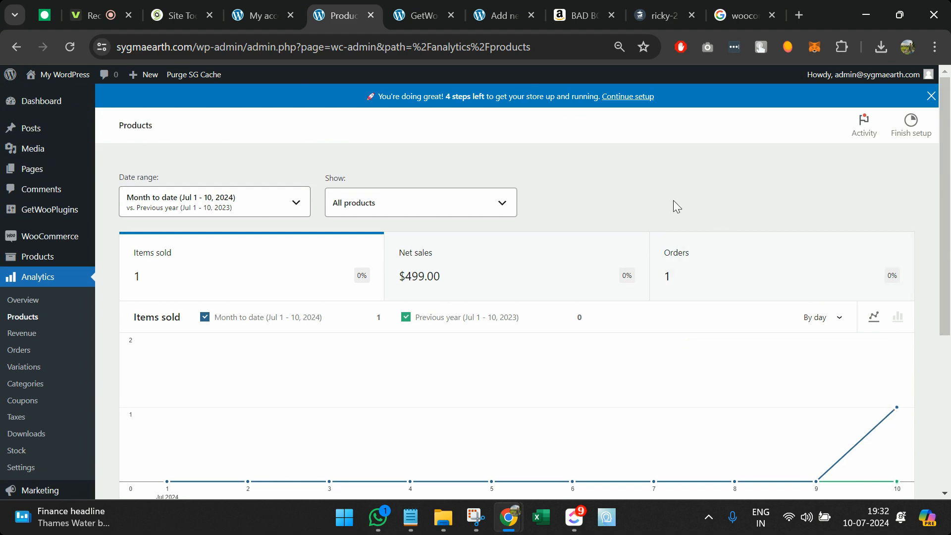
# Step: Return to the customer's order #22 page and verify it reads Completed
pyautogui.click(497, 15)
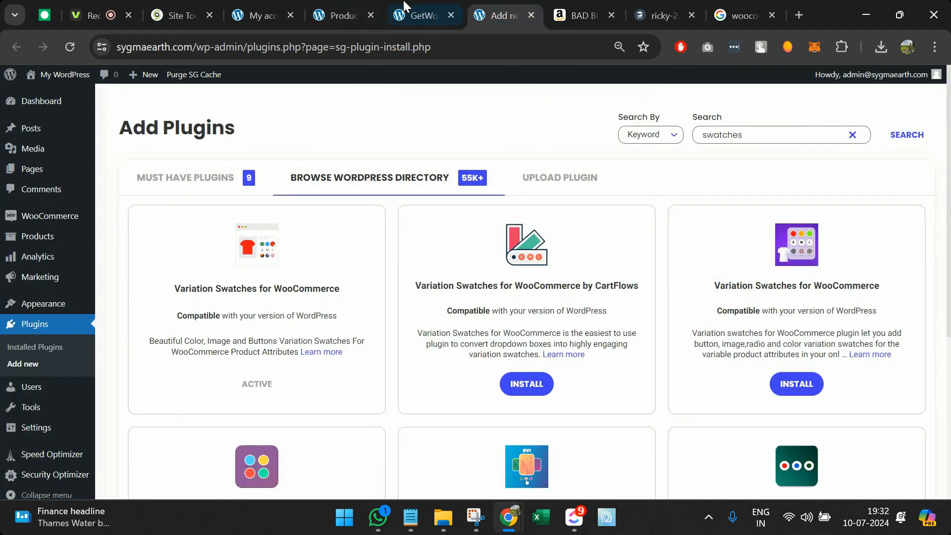
pyautogui.click(404, 5)
pyautogui.click(325, 6)
pyautogui.click(246, 6)
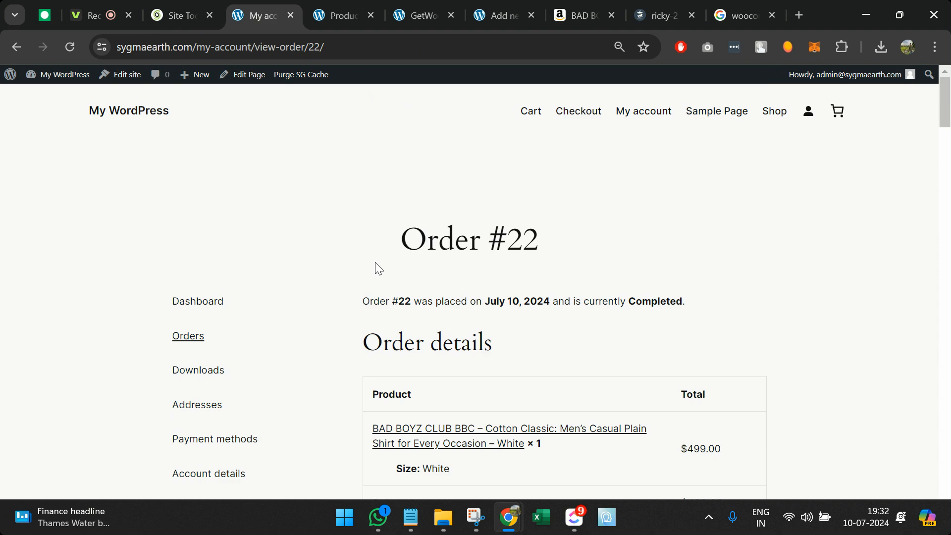
pyautogui.scroll(-3, 379, 268)
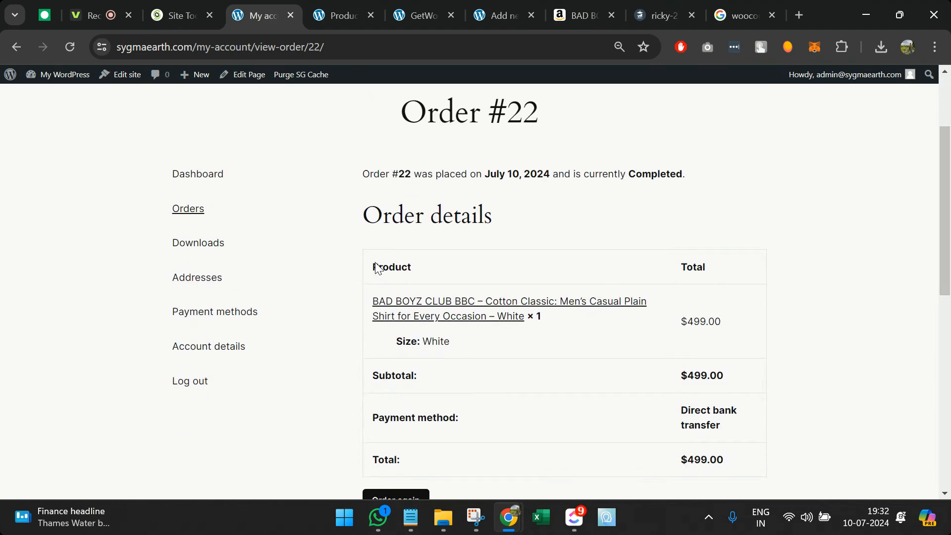
pyautogui.scroll(-3, 376, 267)
pyautogui.scroll(6, 376, 267)
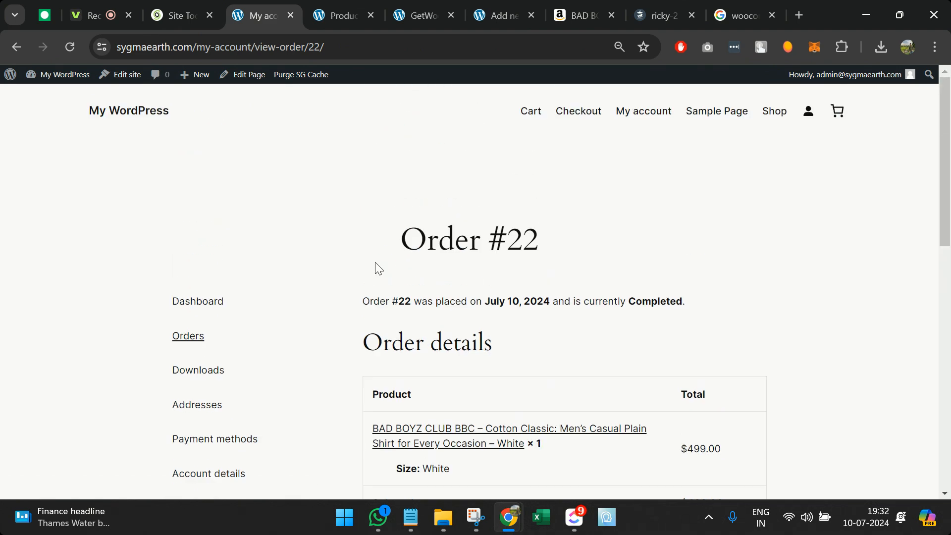